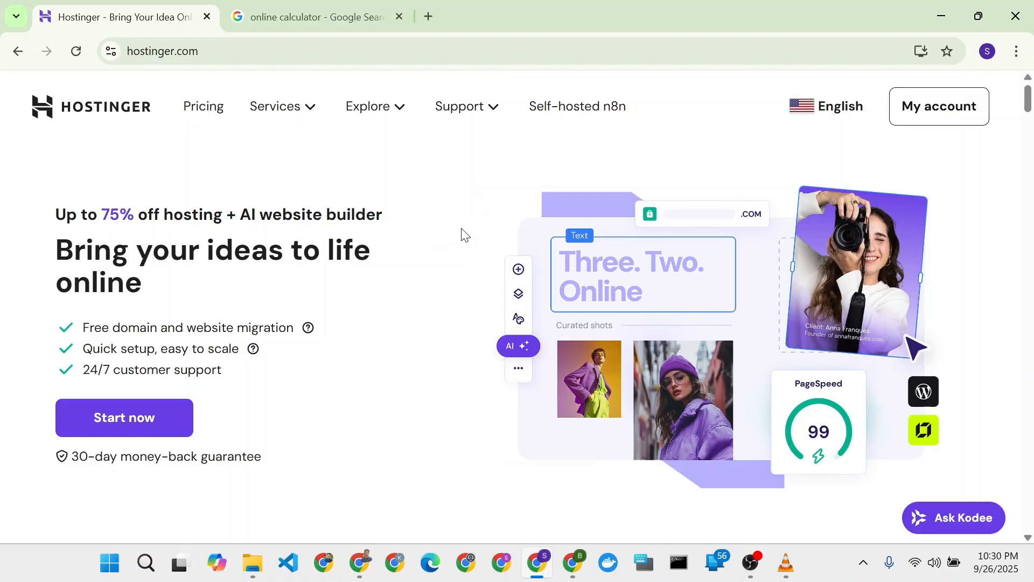
# Scroll the Hostinger homepage down to the Premium, Business and Cloud Startup plan prices.
pyautogui.scroll(-1, 431, 236)
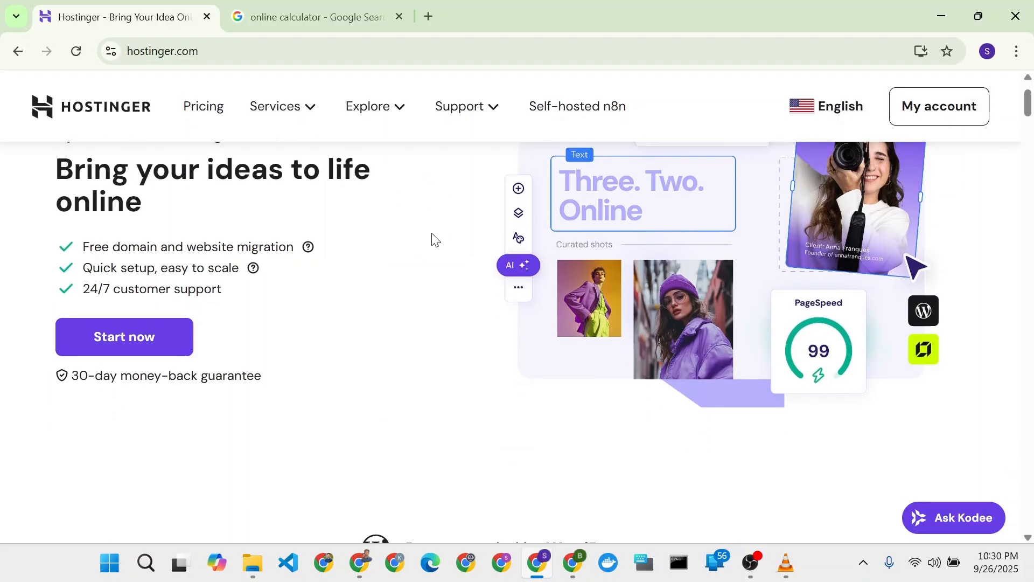
pyautogui.scroll(-5, 435, 239)
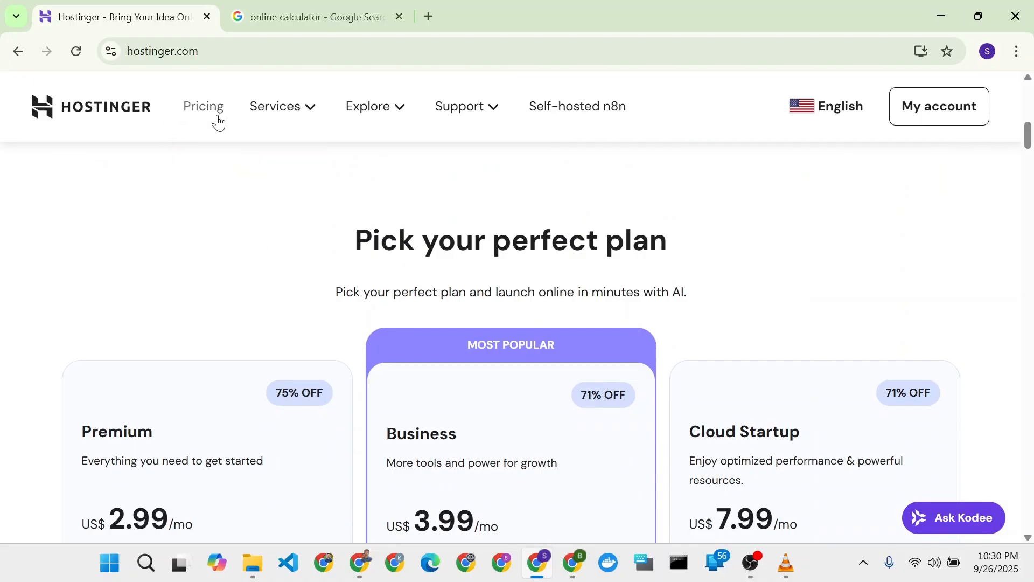
pyautogui.scroll(-3, 375, 276)
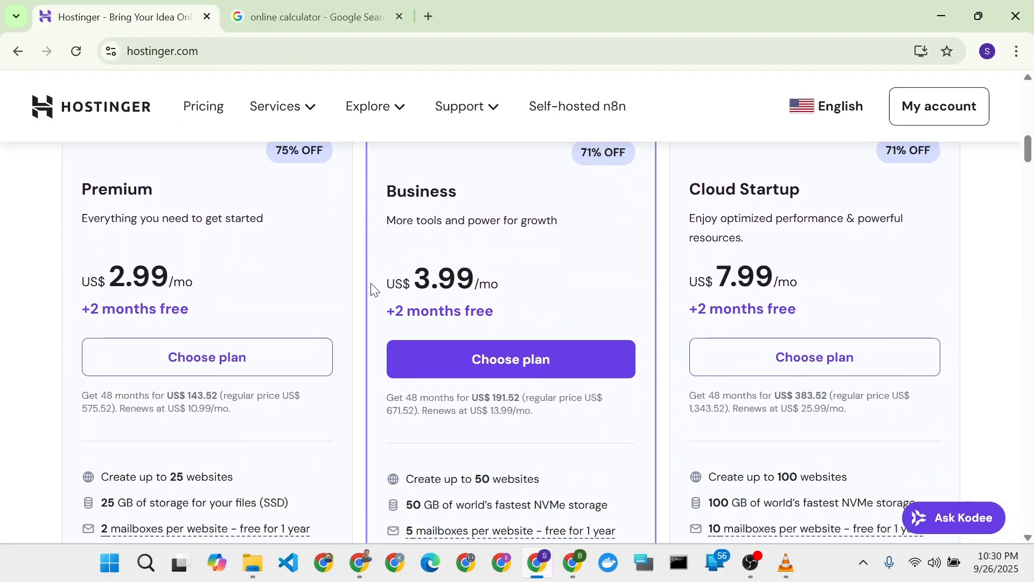
pyautogui.scroll(2, 375, 289)
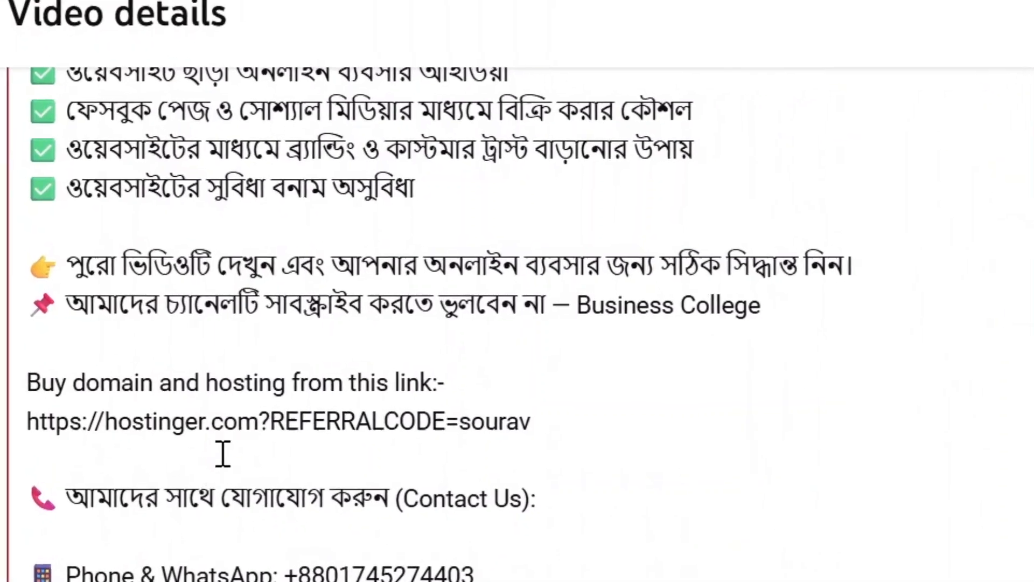
# Copy the Hostinger referral link from the video description and open it in a private window.
pyautogui.click(436, 432)
pyautogui.moveTo(531, 423); pyautogui.dragTo(31, 431)
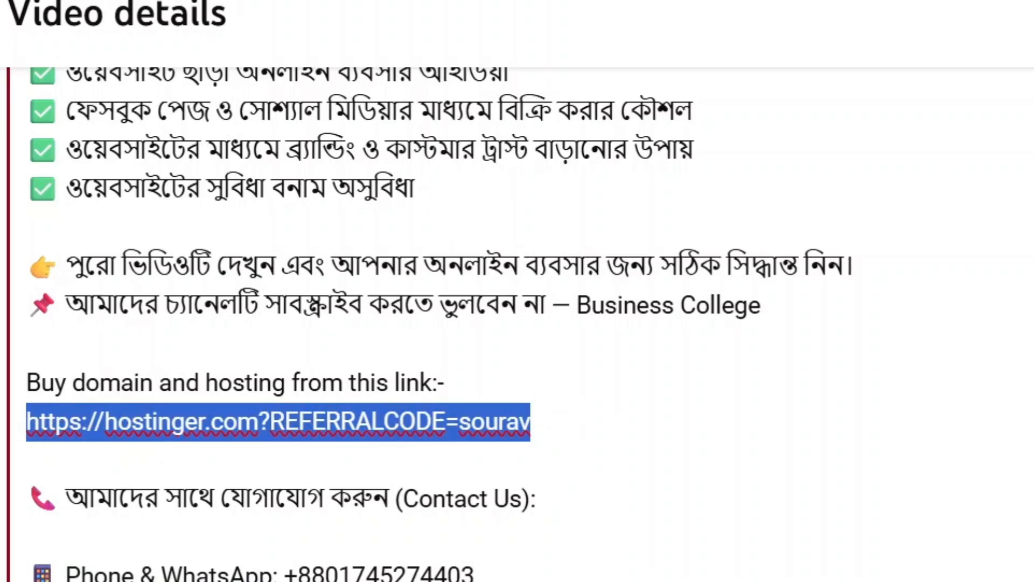
pyautogui.press('Return')
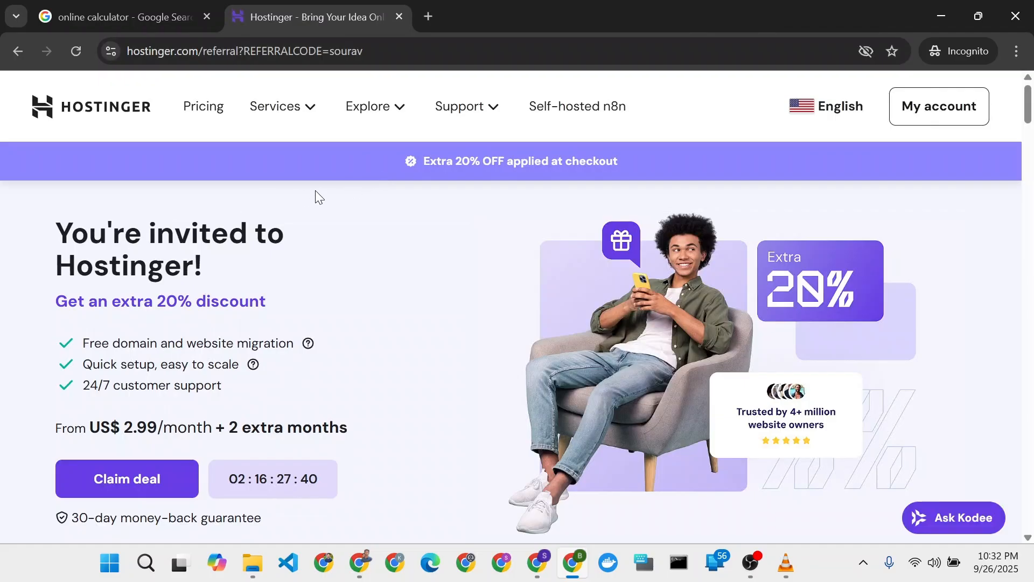
# Scroll through the hosting plan cards on the referral page.
pyautogui.scroll(-12, 454, 273)
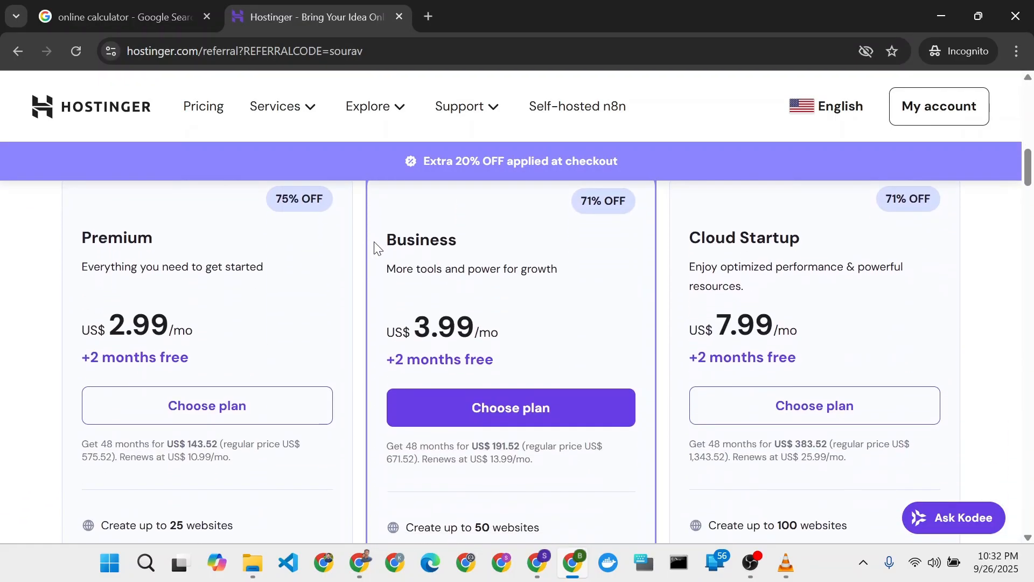
pyautogui.scroll(3, 358, 242)
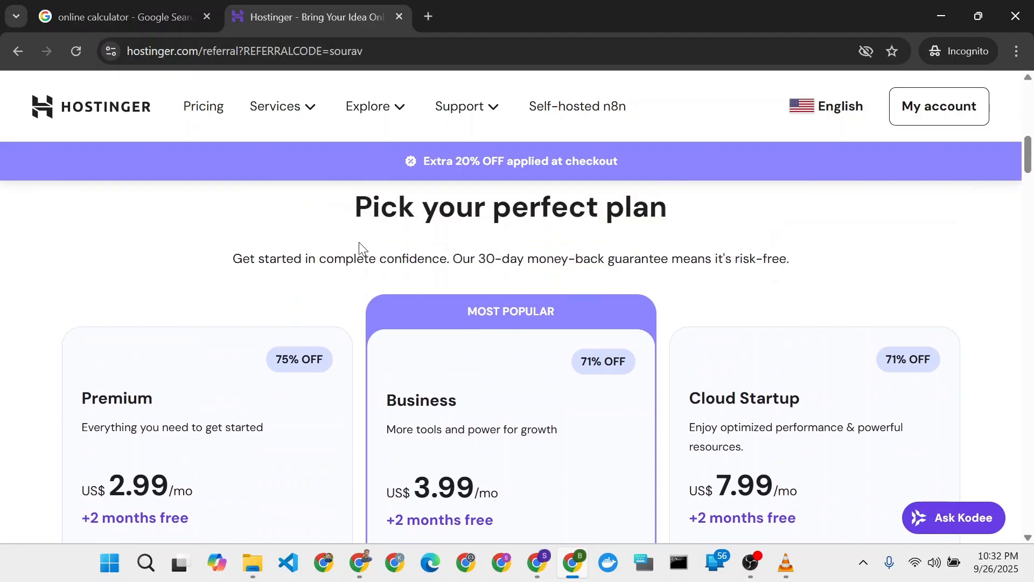
pyautogui.scroll(4, 359, 241)
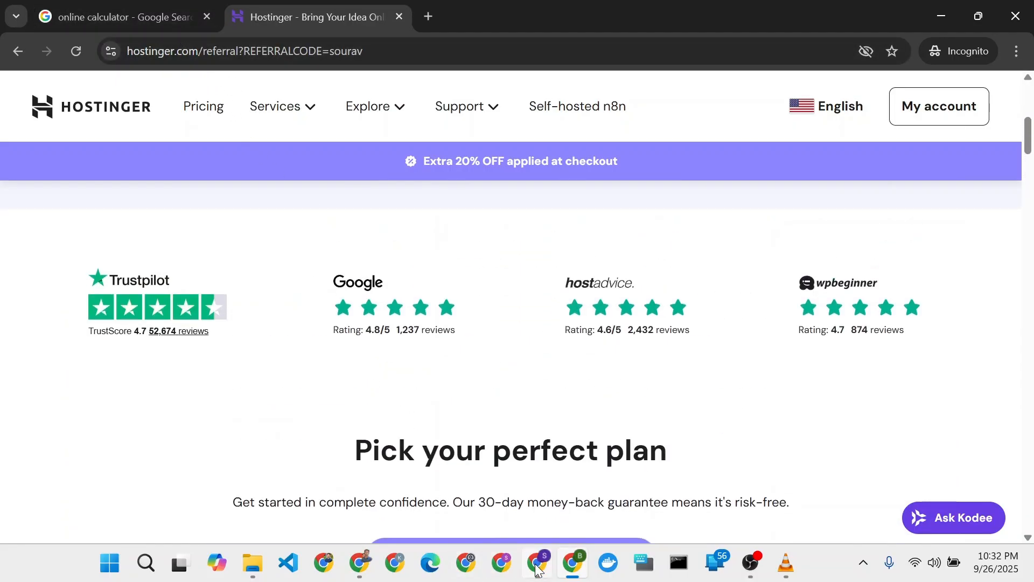
# Return to the regular Hostinger window listing Premium, Business and Cloud Startup at 2.99, 3.99 and 7.99/mo.
pyautogui.moveTo(538, 571)
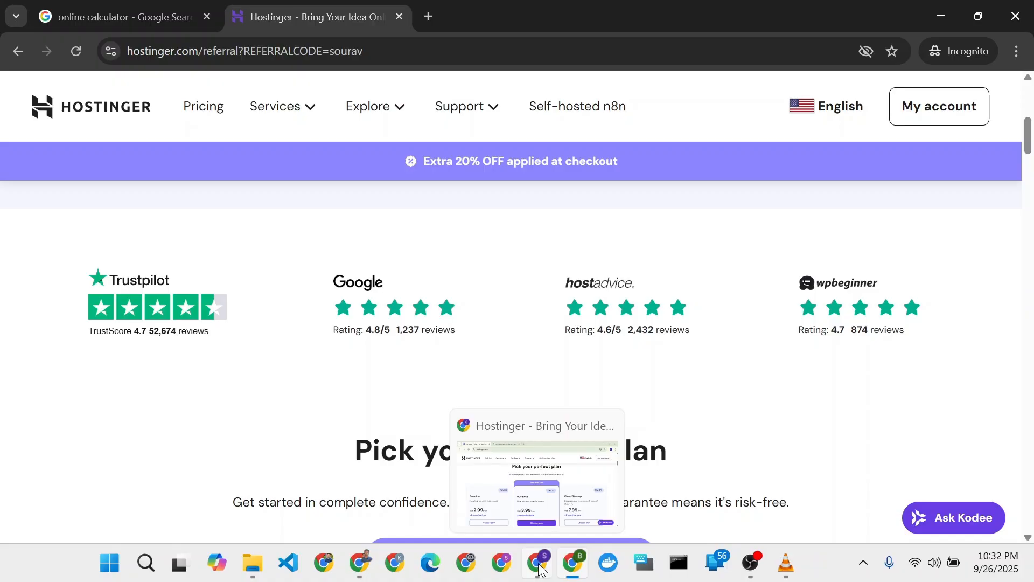
pyautogui.click(539, 569)
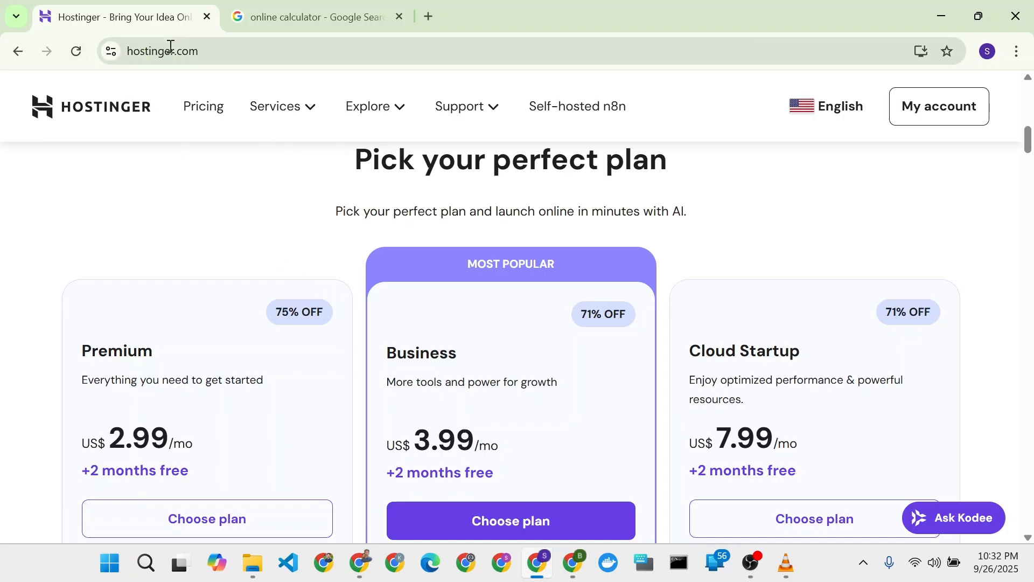
pyautogui.scroll(-1, 360, 303)
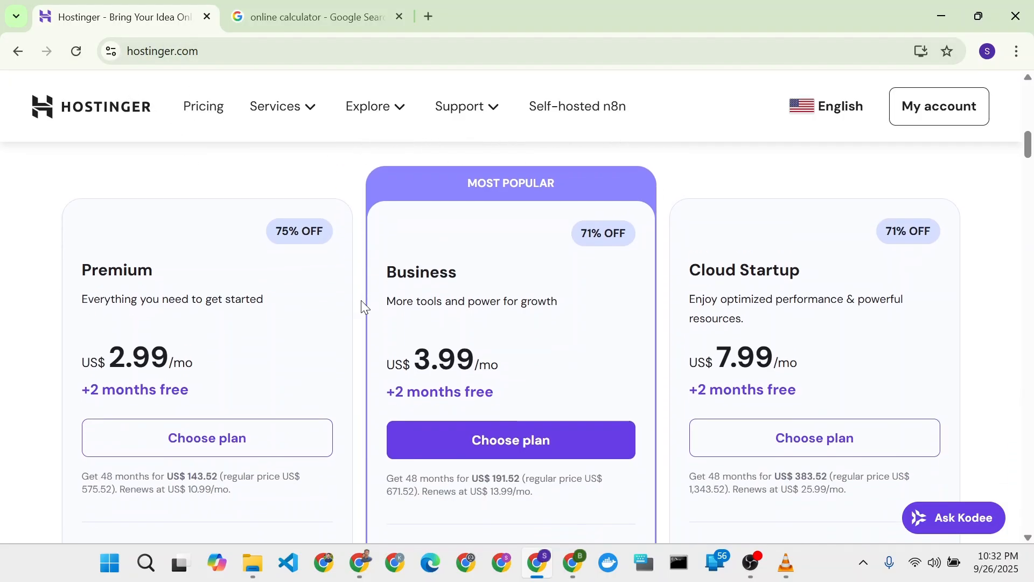
# Add the Premium plan to the regular cart and note its 48-month total of US$143.52.
pyautogui.click(237, 443)
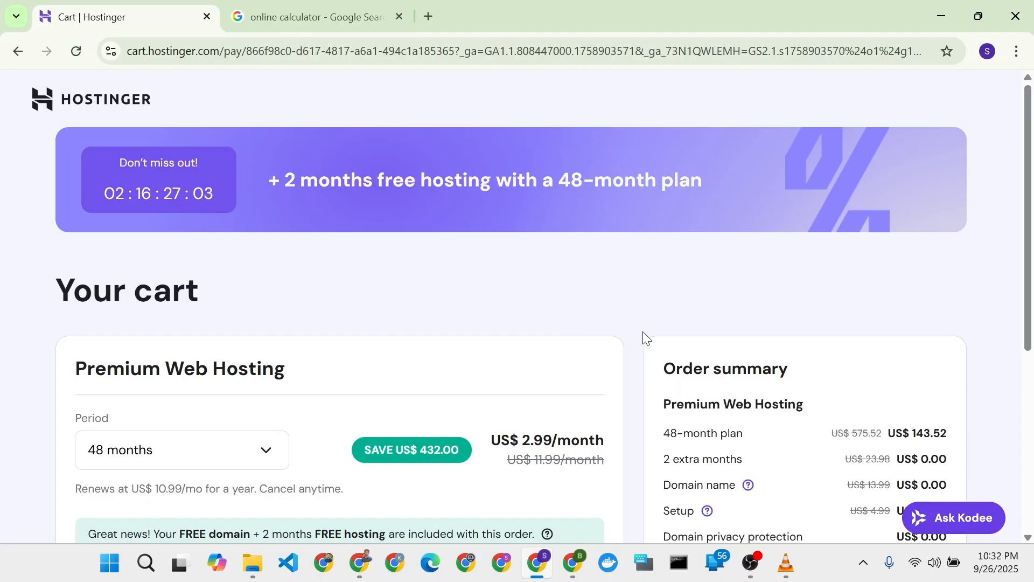
pyautogui.scroll(-1, 634, 341)
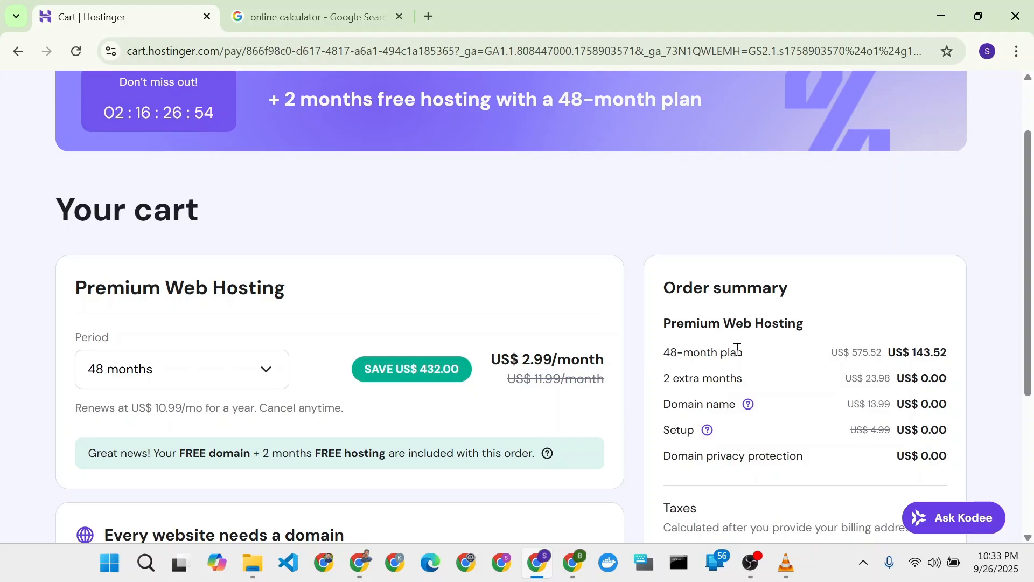
pyautogui.scroll(-1, 950, 339)
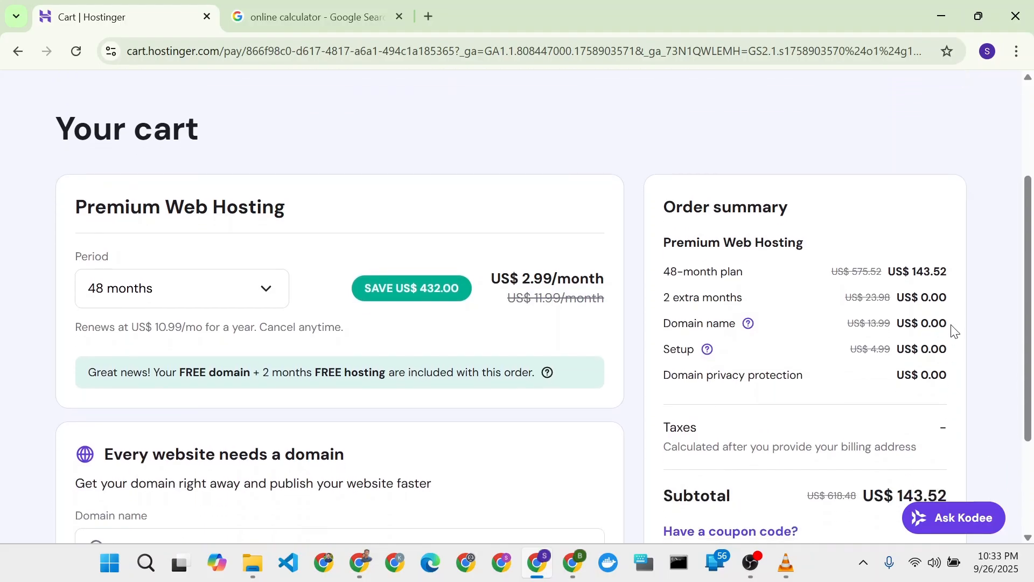
pyautogui.moveTo(913, 271); pyautogui.dragTo(947, 267)
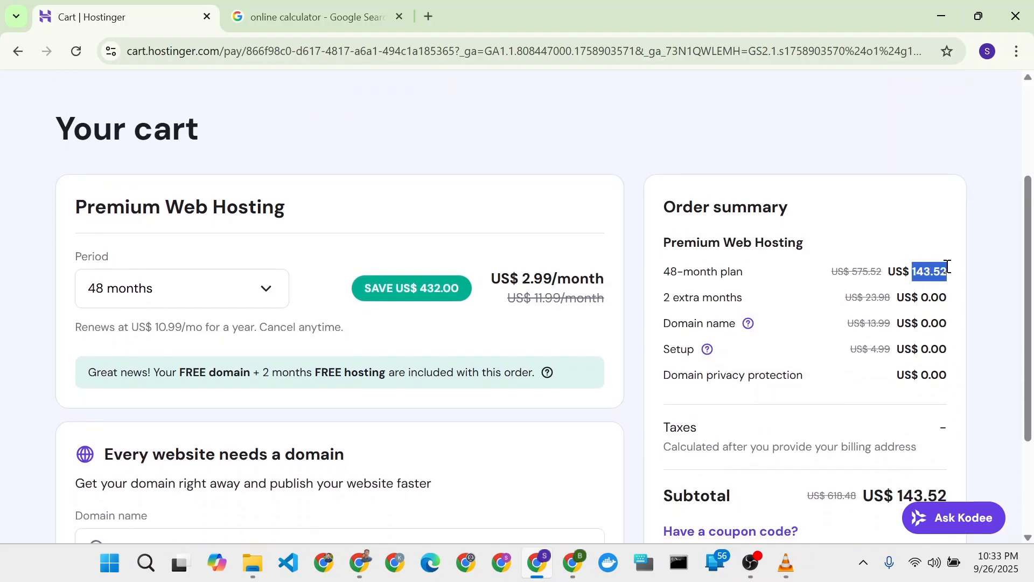
pyautogui.scroll(-3, 928, 323)
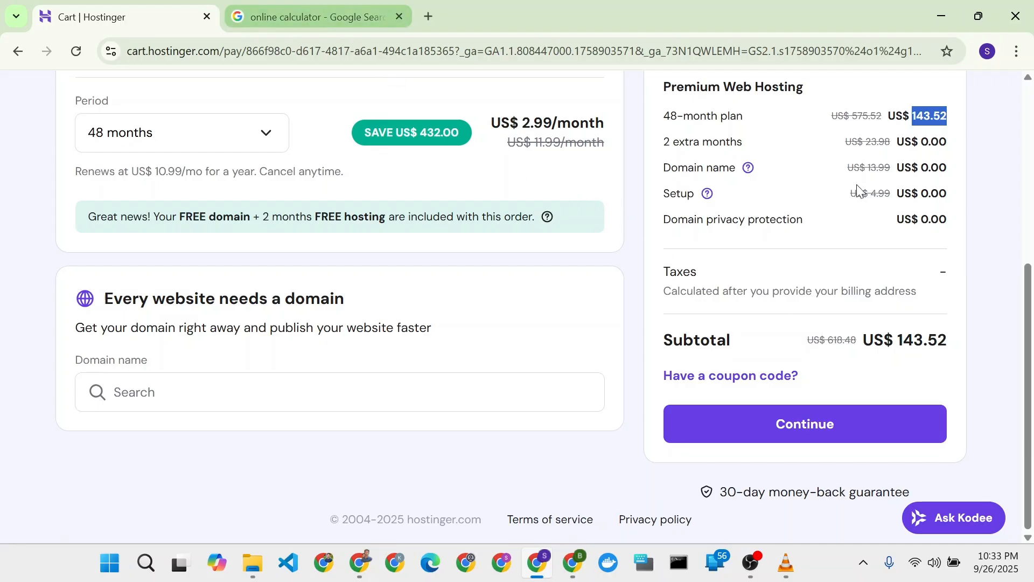
pyautogui.click(994, 302)
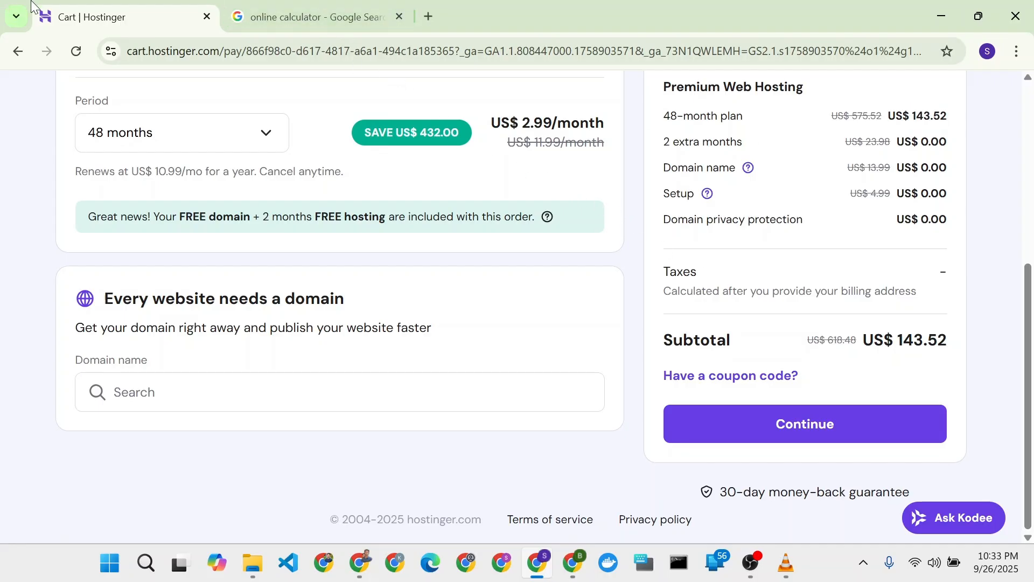
pyautogui.click(573, 562)
# Add Premium via the referral page and compare its US$114.82 discounted total against the regular cart.
pyautogui.scroll(-12, 485, 347)
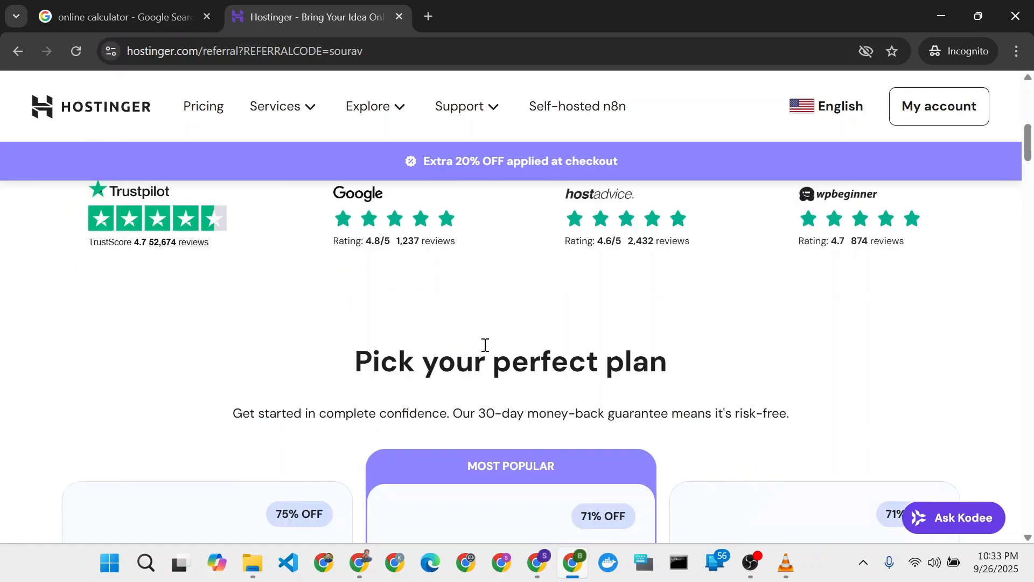
pyautogui.scroll(5, 227, 375)
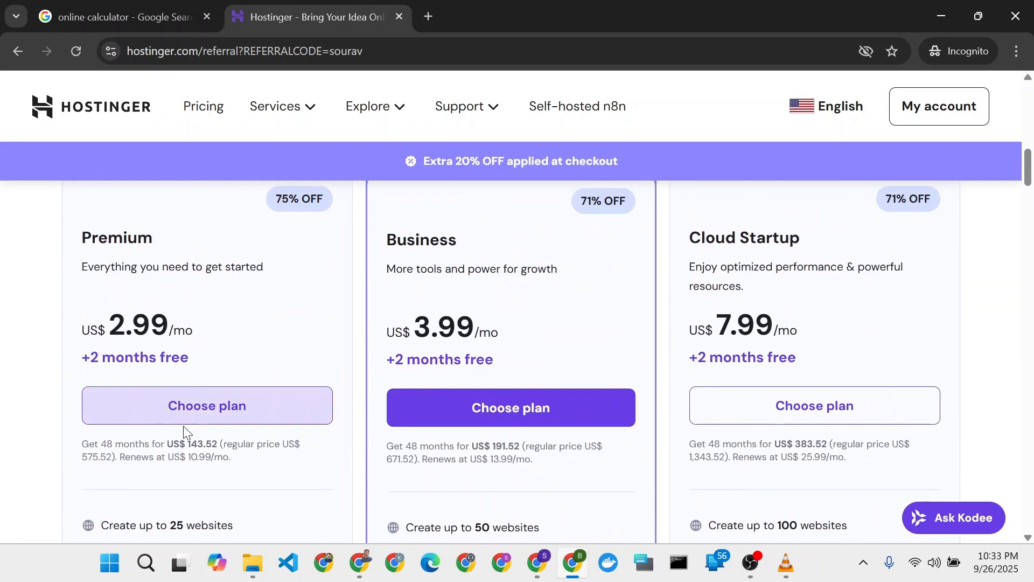
pyautogui.click(213, 408)
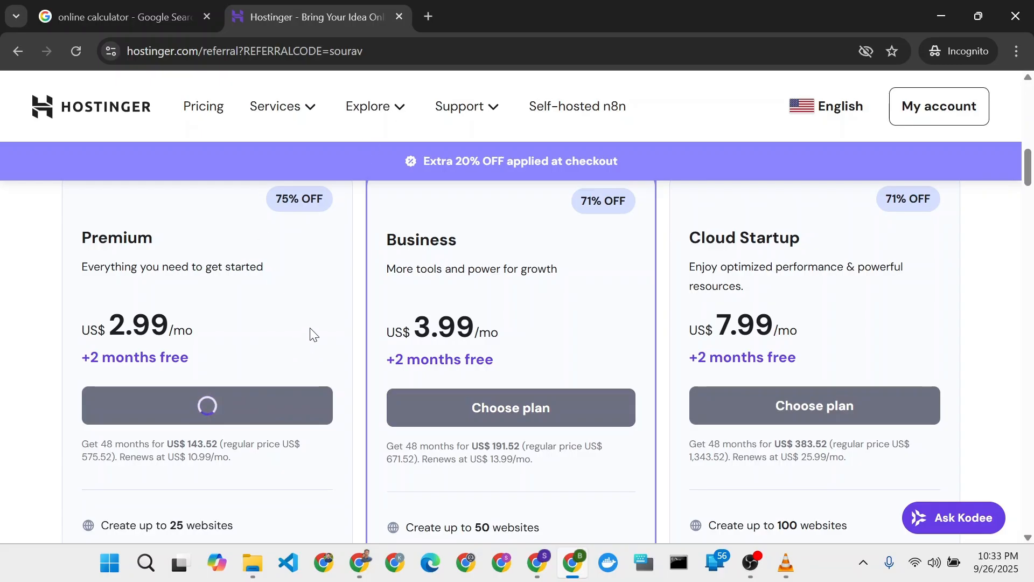
pyautogui.scroll(-4, 873, 334)
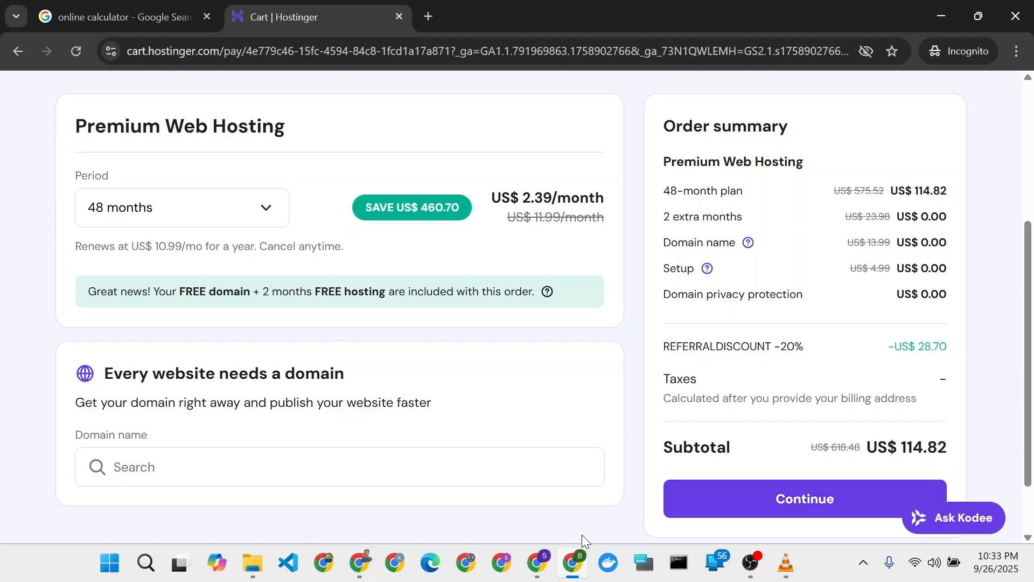
pyautogui.click(540, 565)
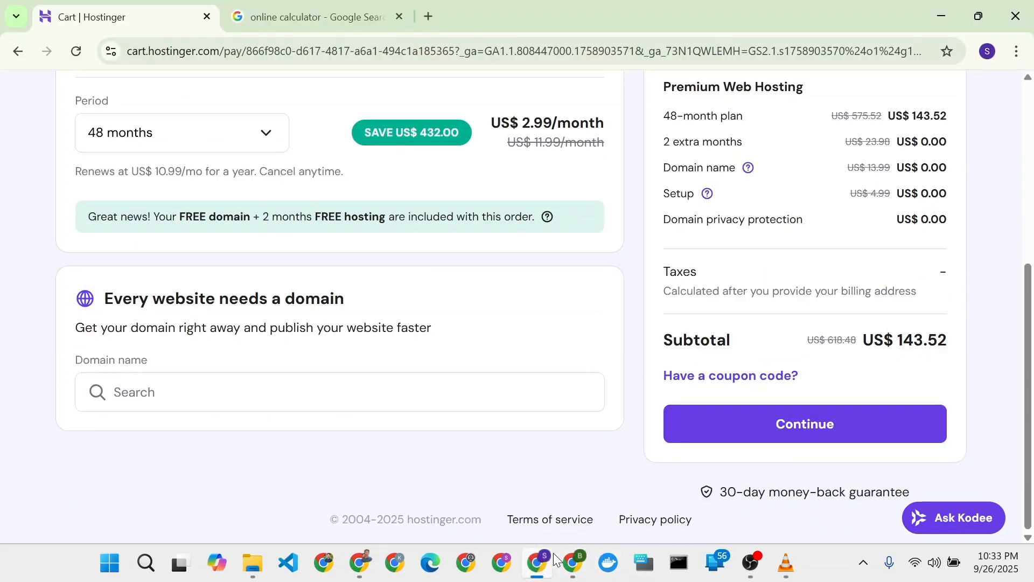
pyautogui.click(574, 563)
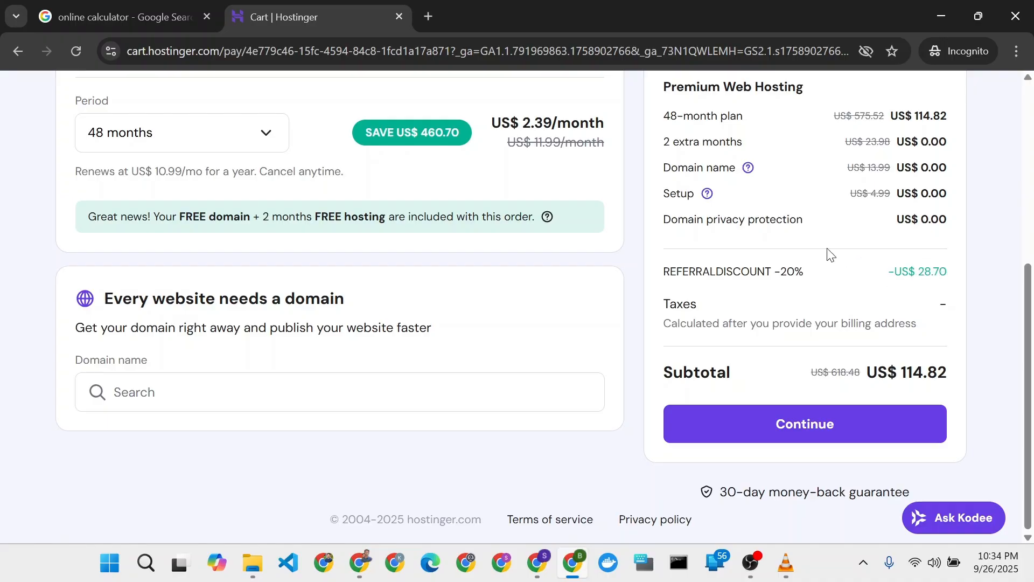
pyautogui.click(133, 17)
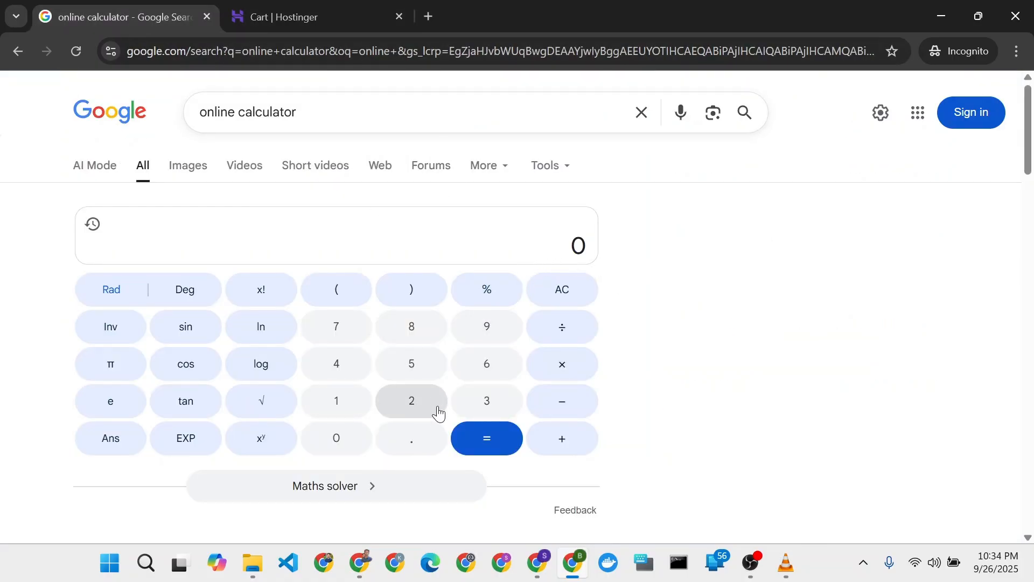
# Calculate 28 × 130 = 3640 on Google's online calculator, then return to the Hostinger cart.
pyautogui.click(415, 405)
pyautogui.click(415, 339)
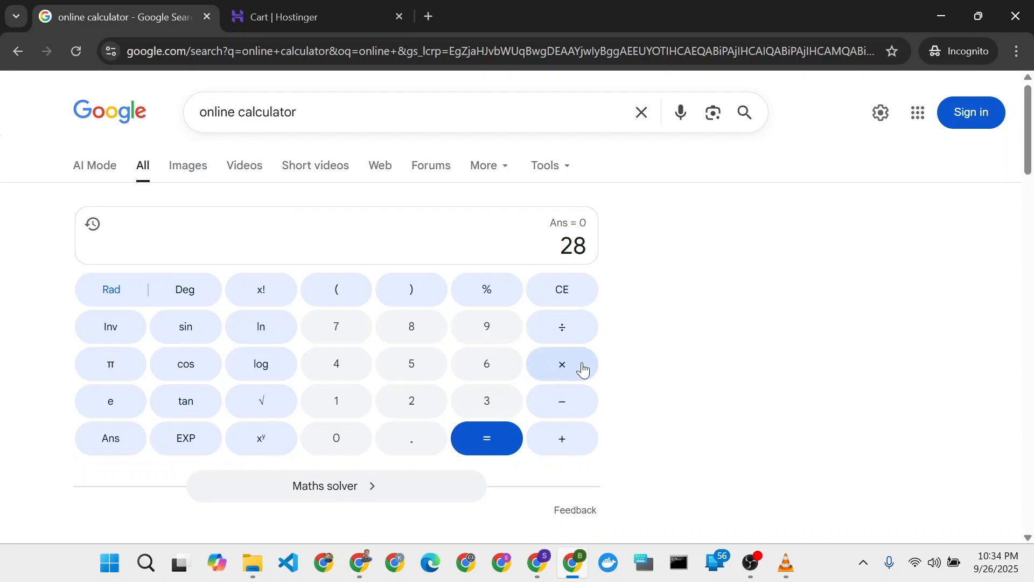
pyautogui.click(568, 371)
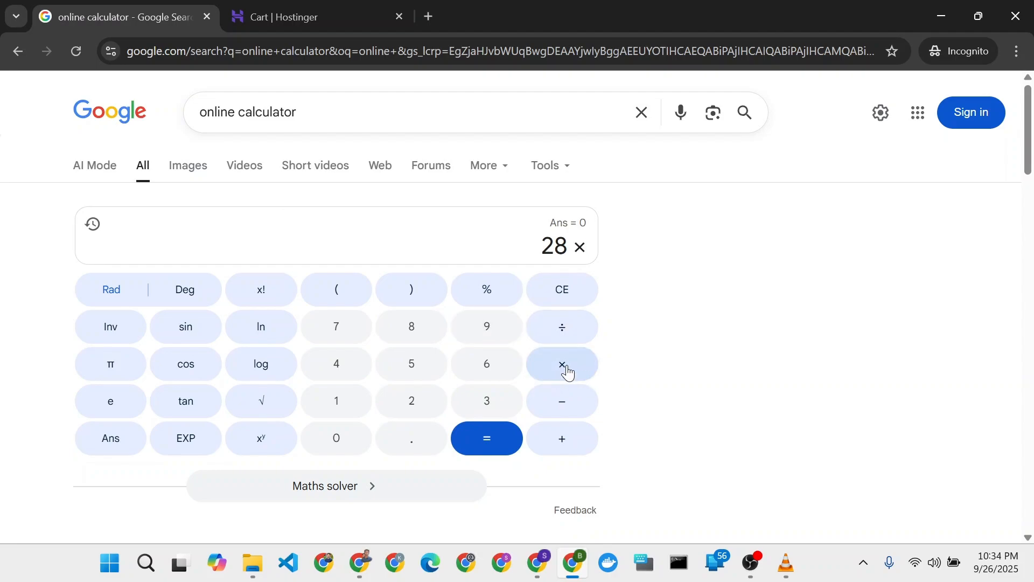
pyautogui.click(334, 403)
pyautogui.click(485, 402)
pyautogui.click(339, 435)
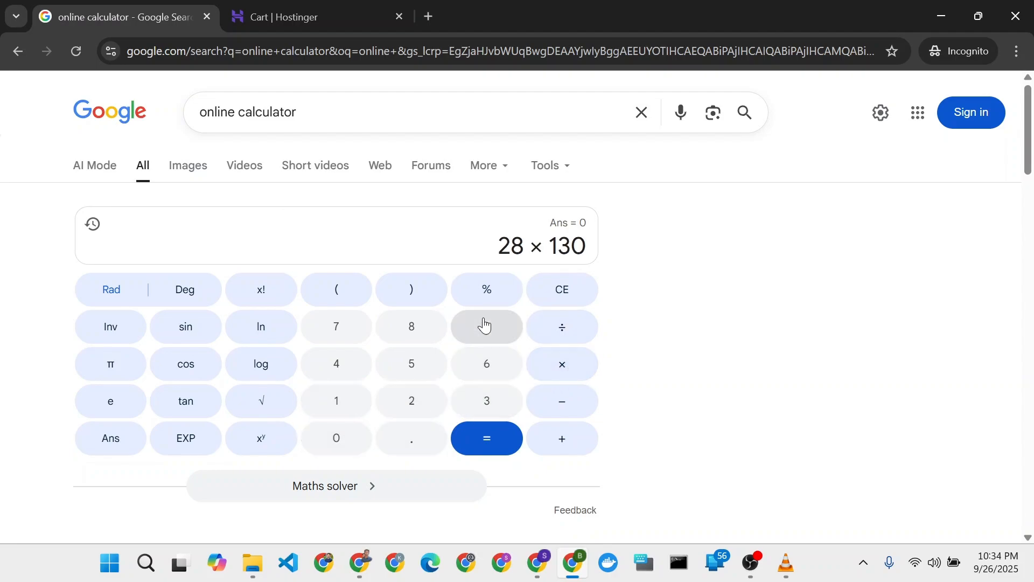
pyautogui.click(494, 453)
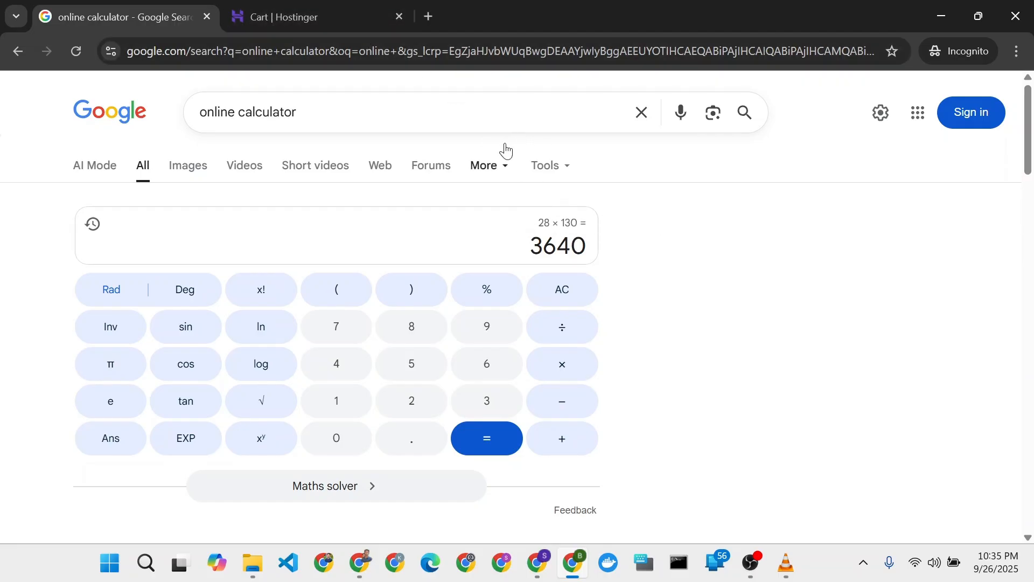
pyautogui.click(307, 16)
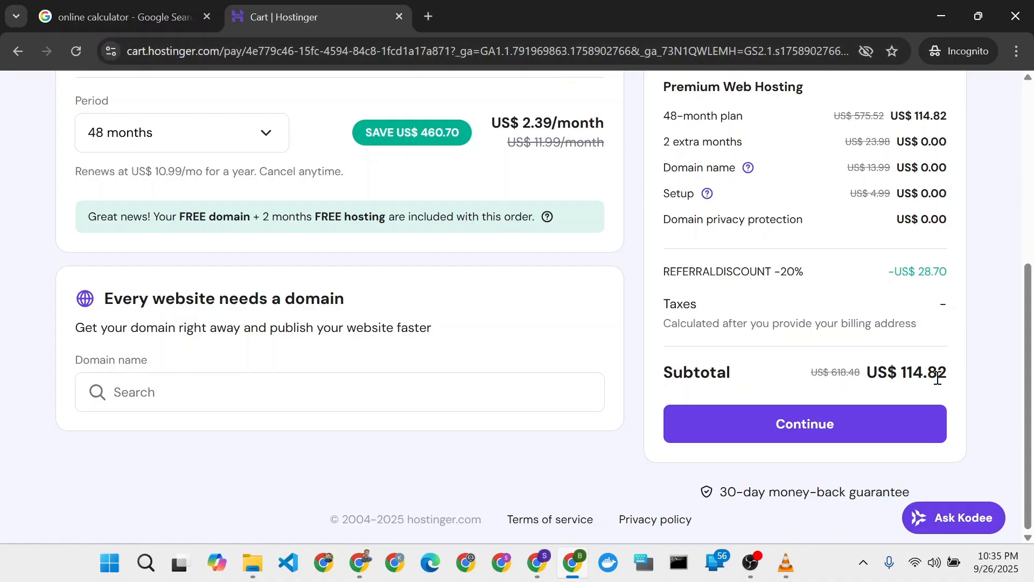
pyautogui.scroll(3, 641, 232)
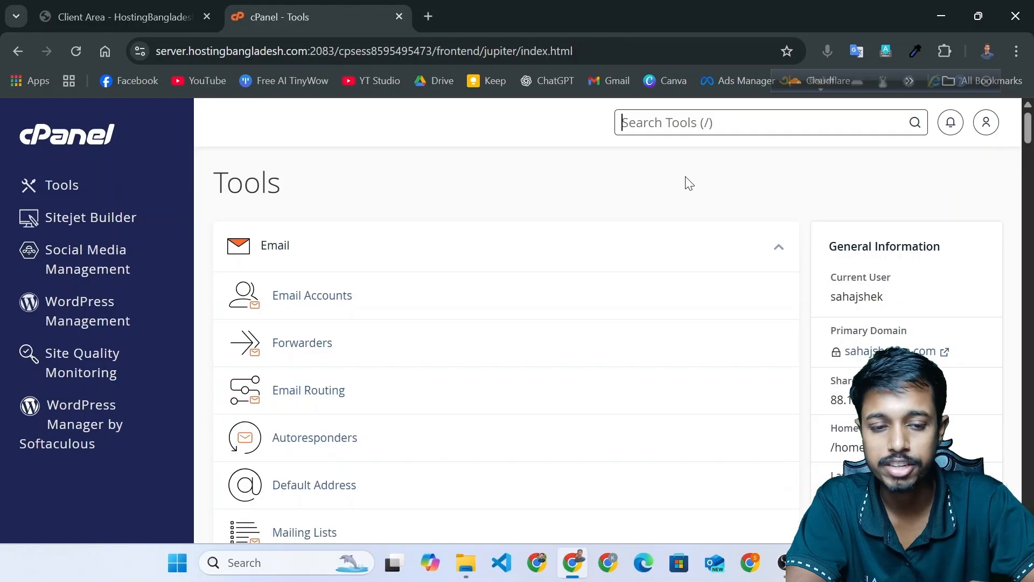
# Open WordPress Manager by Softaculous from cPanel's Software section.
pyautogui.scroll(-15, 649, 388)
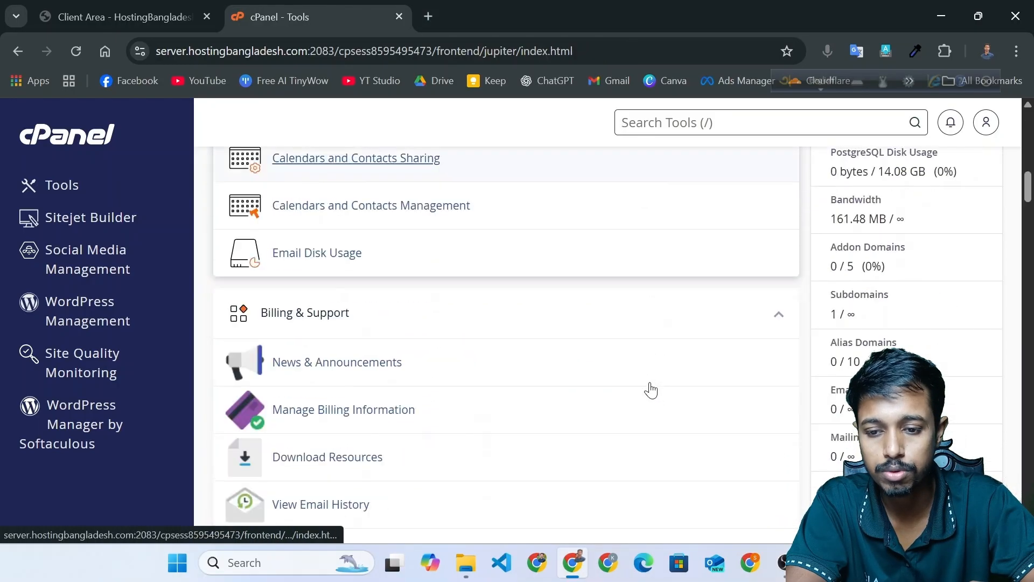
pyautogui.scroll(-15, 651, 390)
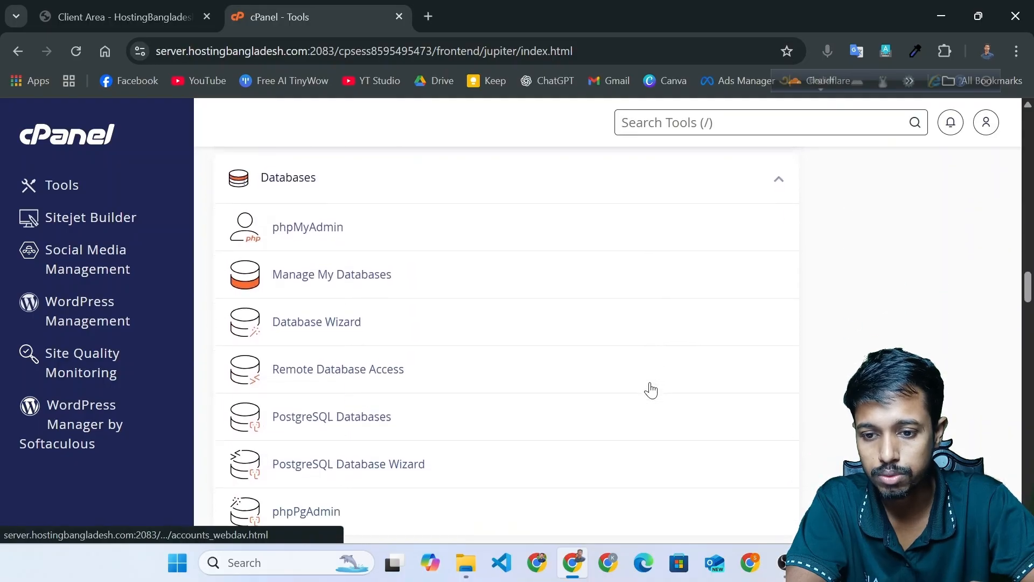
pyautogui.scroll(-15, 650, 389)
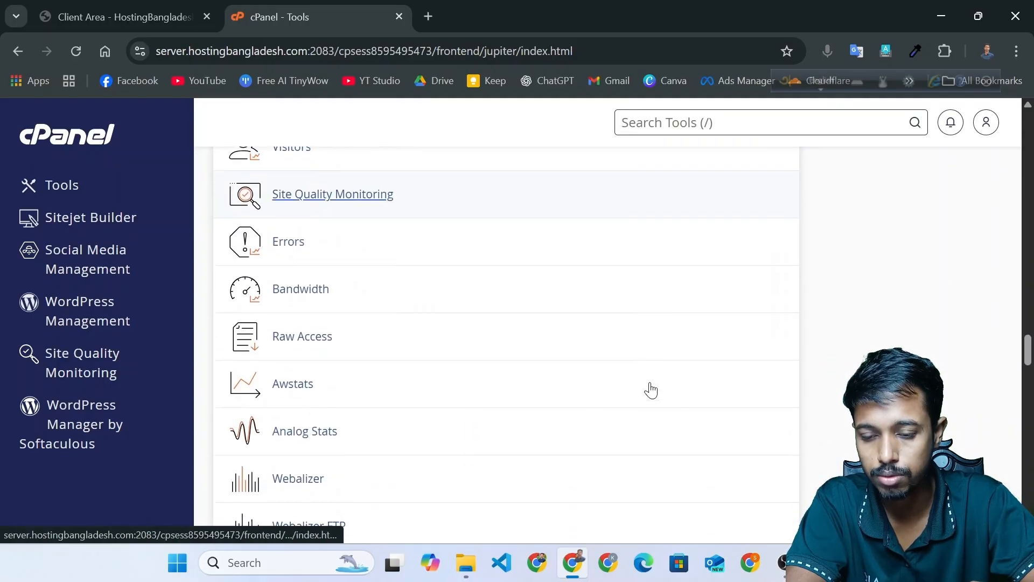
pyautogui.scroll(-15, 650, 389)
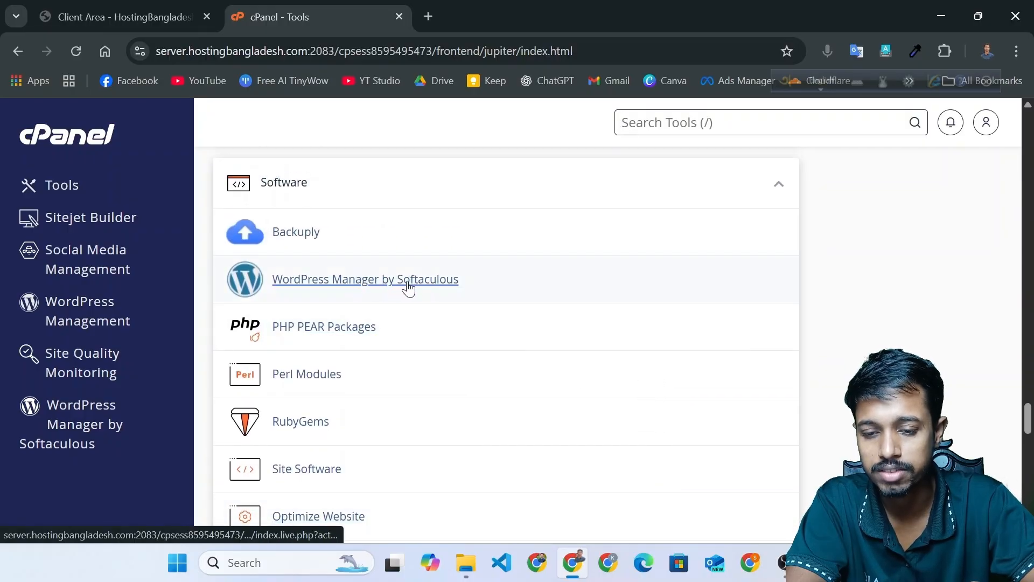
pyautogui.click(408, 288)
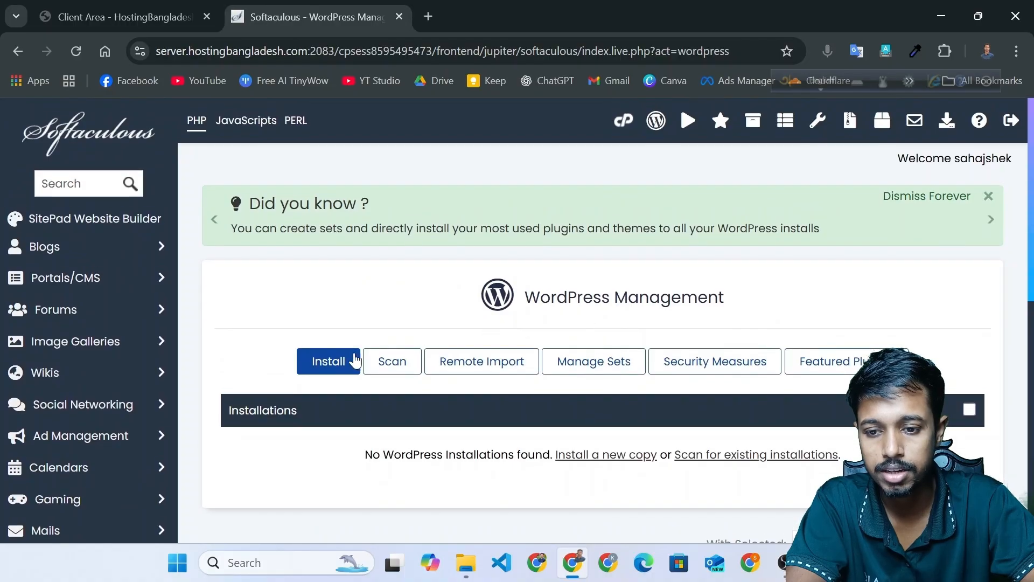
# Start a new WordPress install and choose shop.sahajshekha.com as the domain.
pyautogui.click(328, 361)
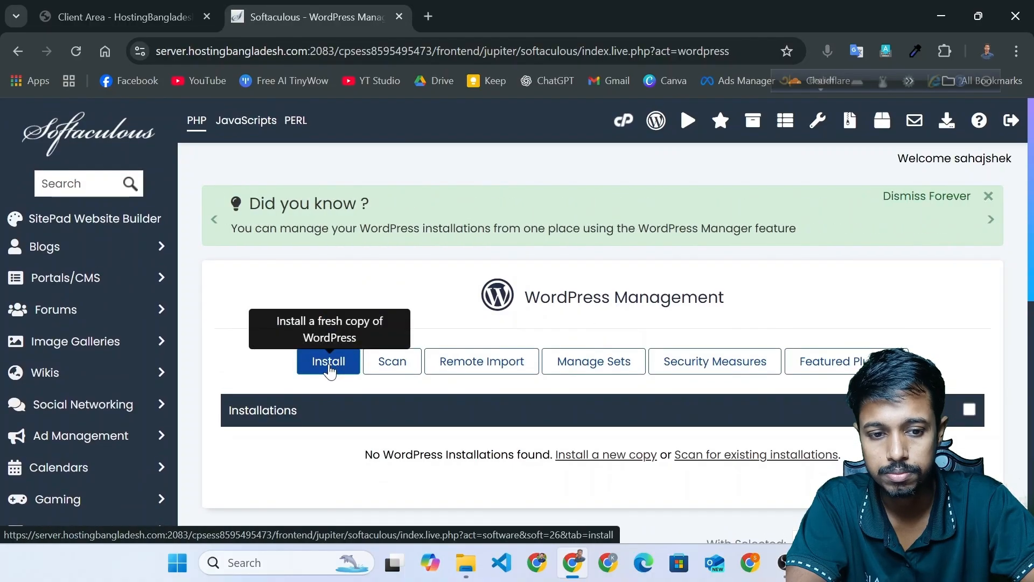
pyautogui.scroll(-3, 607, 431)
pyautogui.scroll(-1, 607, 428)
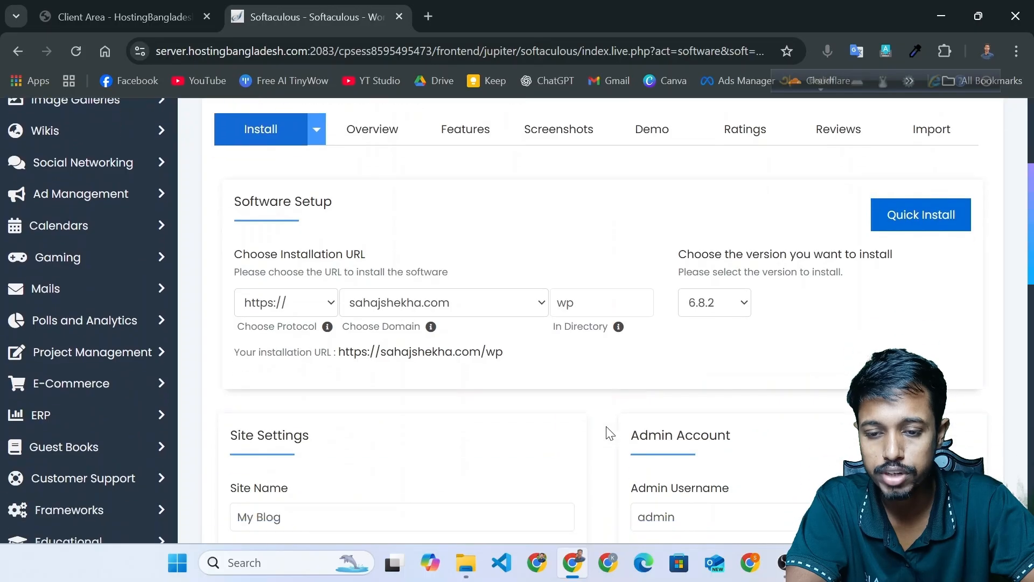
pyautogui.scroll(1, 409, 288)
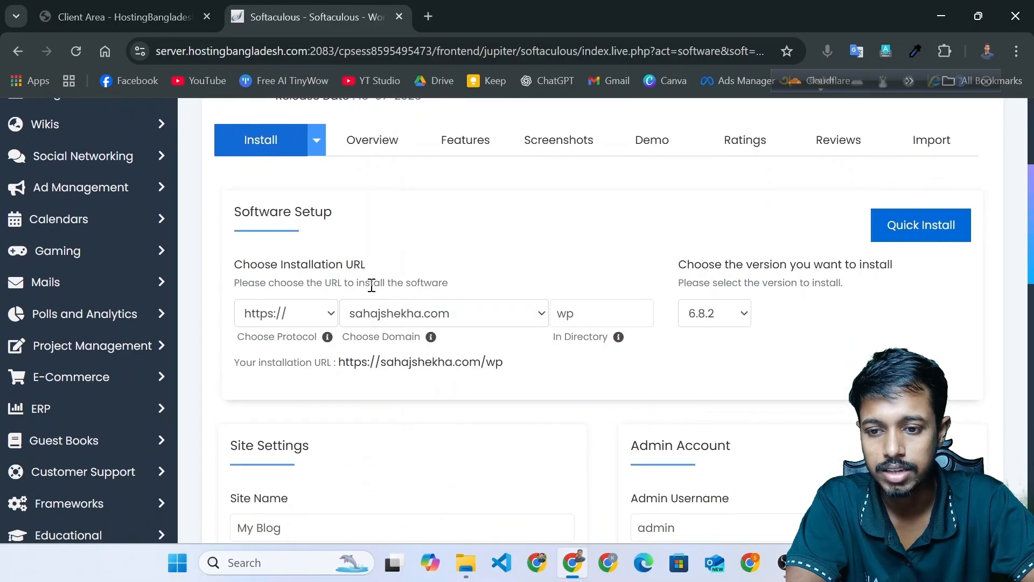
pyautogui.click(542, 314)
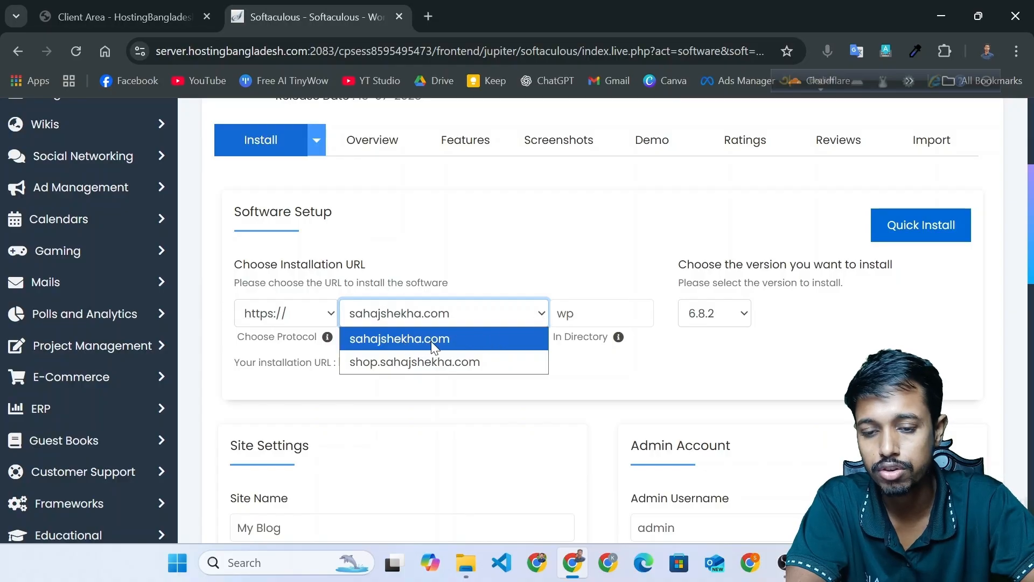
pyautogui.scroll(-1, 448, 342)
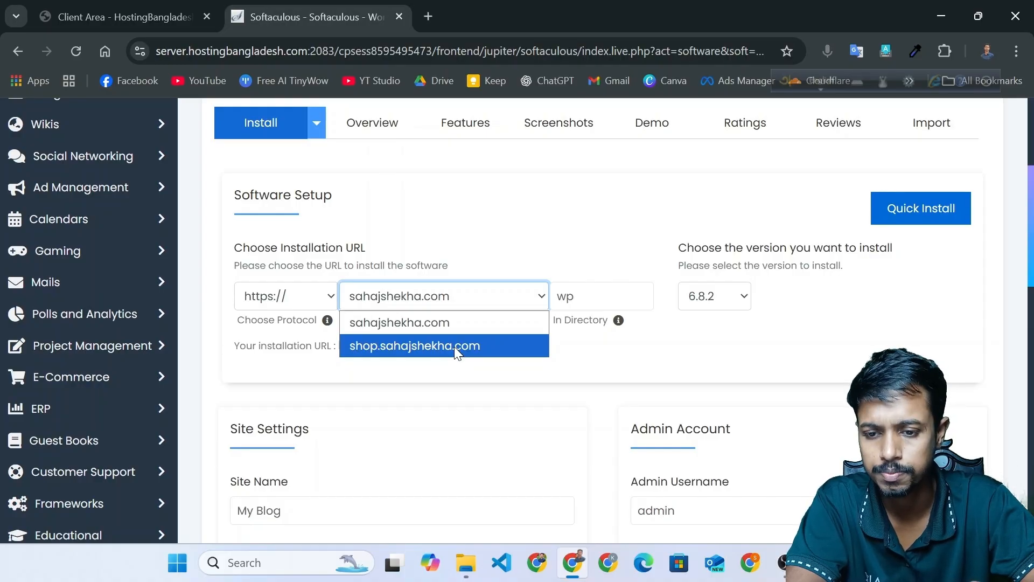
pyautogui.click(454, 346)
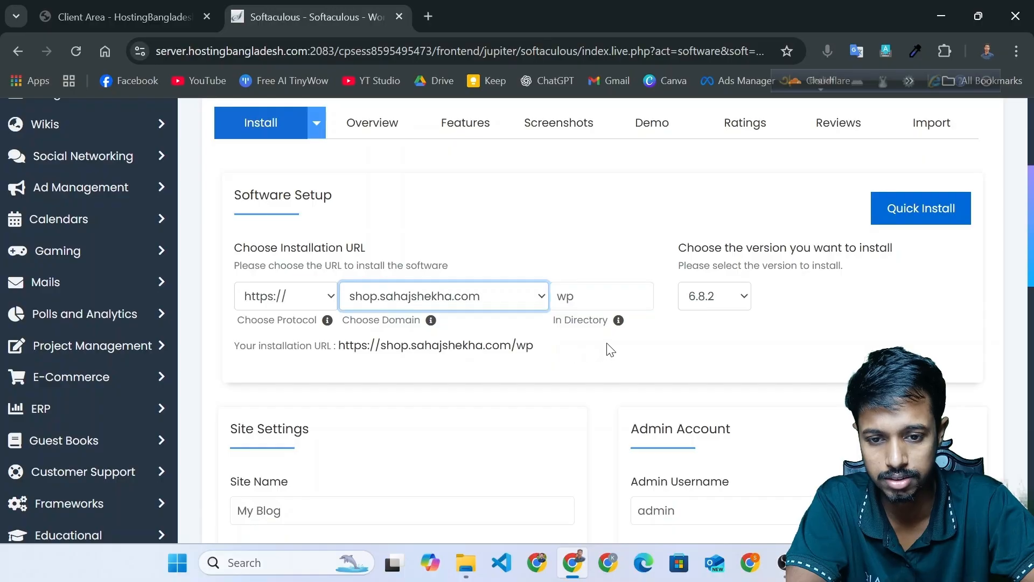
# Clear the default 'wp' from the In Directory field so WordPress installs at the root.
pyautogui.click(607, 296)
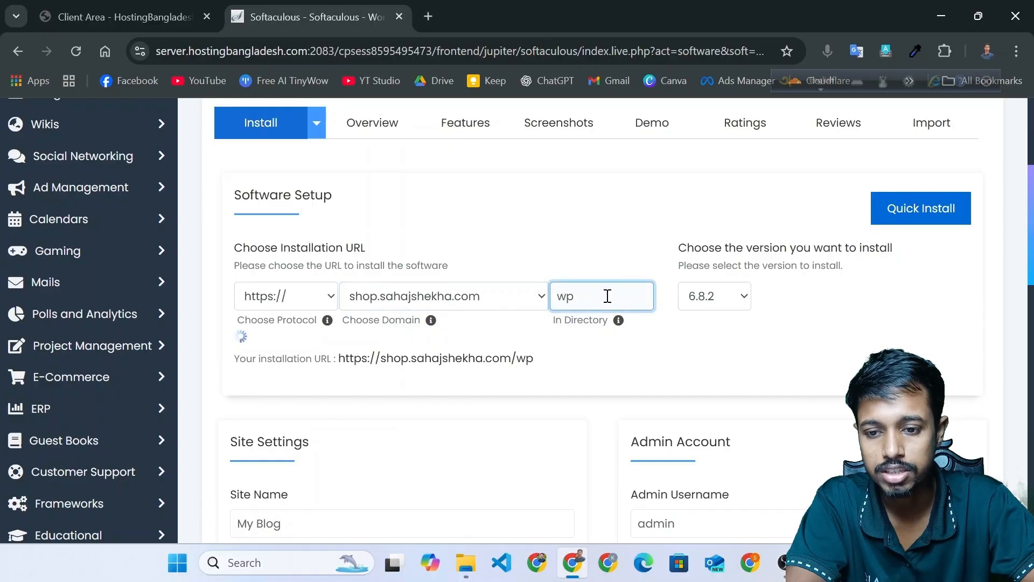
pyautogui.press('BackSpace')
pyautogui.press('BackSpace')
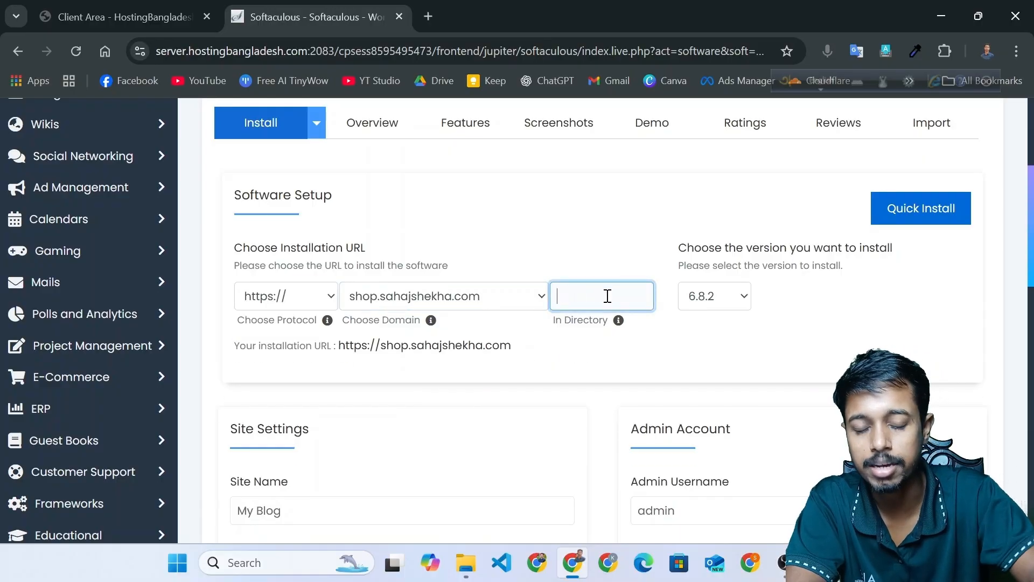
pyautogui.click(610, 264)
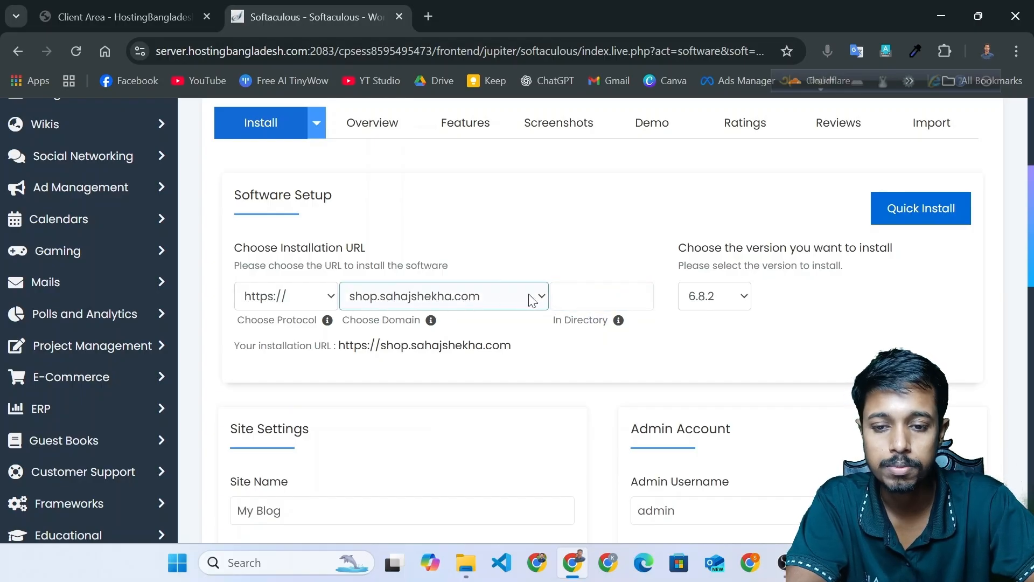
pyautogui.click(582, 296)
pyautogui.click(564, 366)
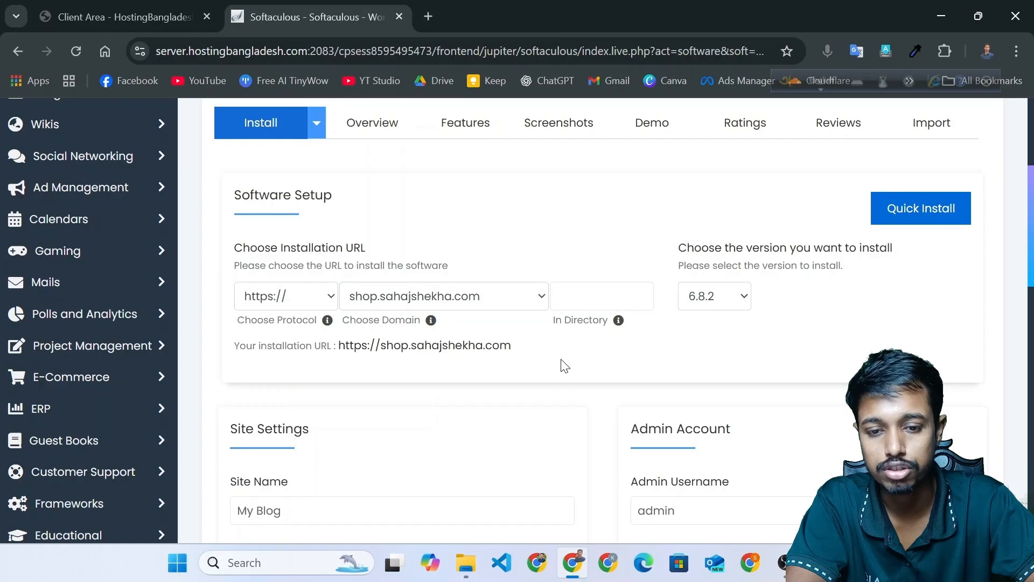
pyautogui.scroll(-4, 564, 366)
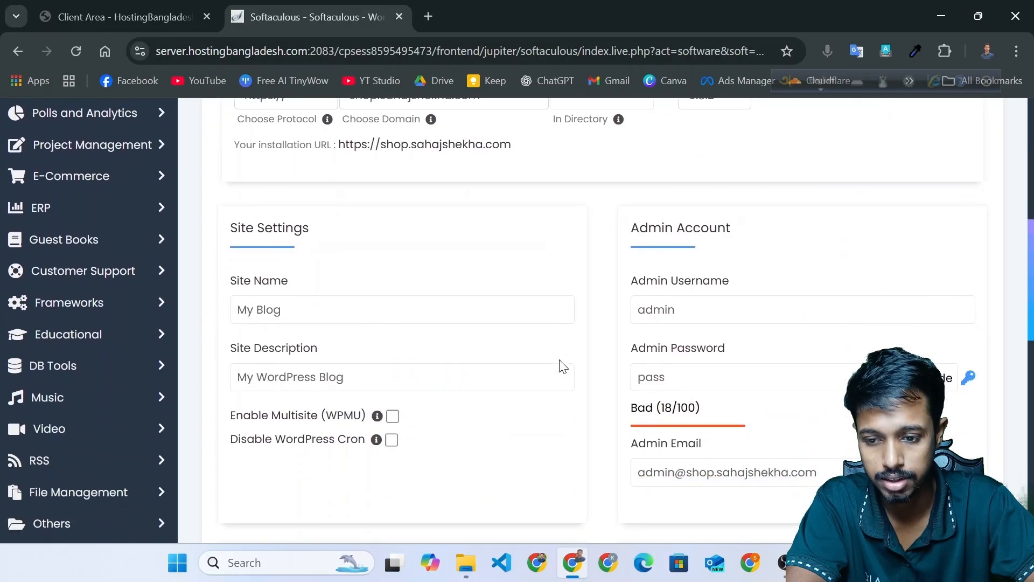
pyautogui.click(399, 293)
# Set the site name to 'sahaj shekha shop' and the description to 'A ecommerce site'.
pyautogui.tripleClick(381, 295)
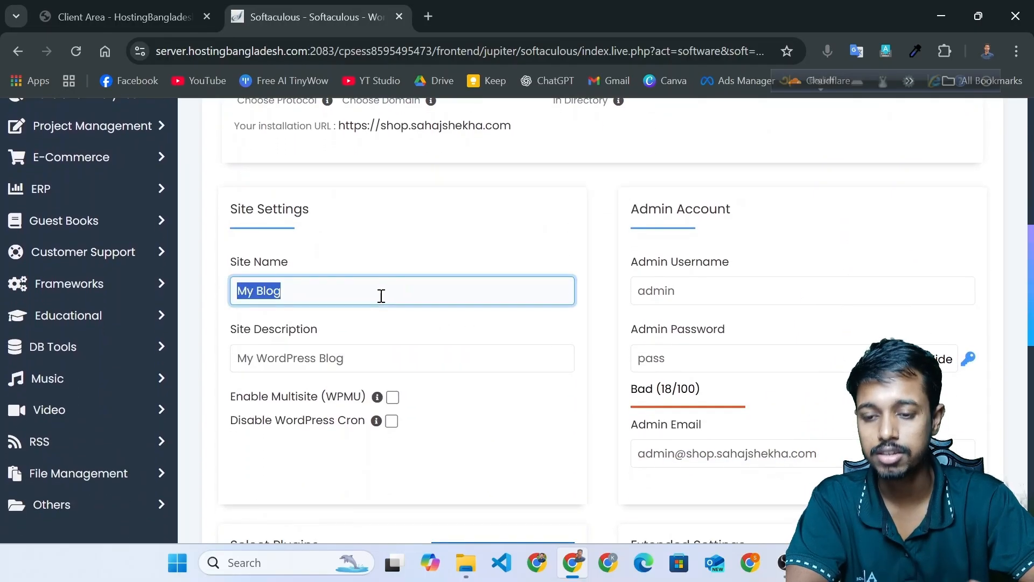
pyautogui.write('sahaj shekha shop')
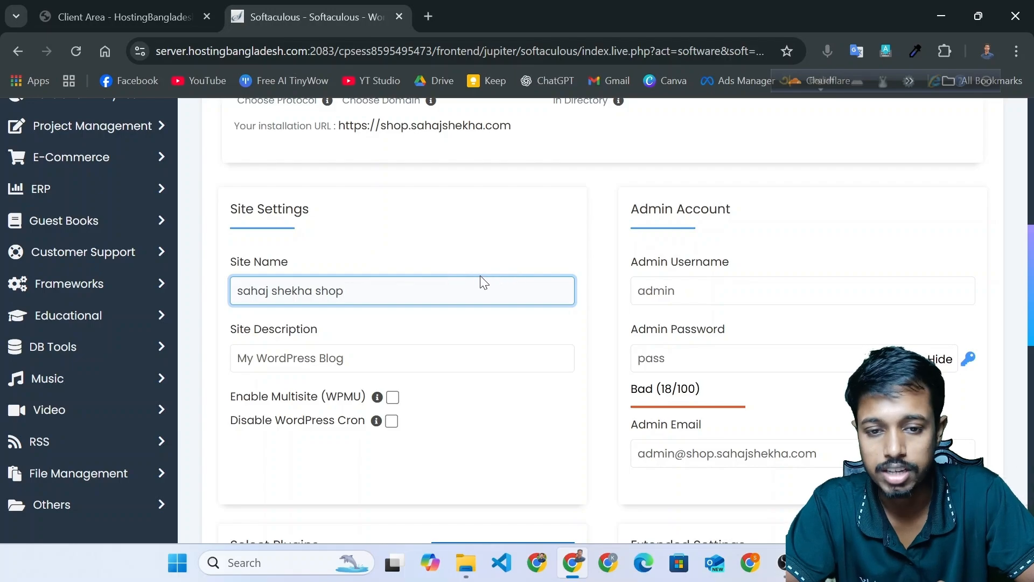
pyautogui.scroll(1, 482, 280)
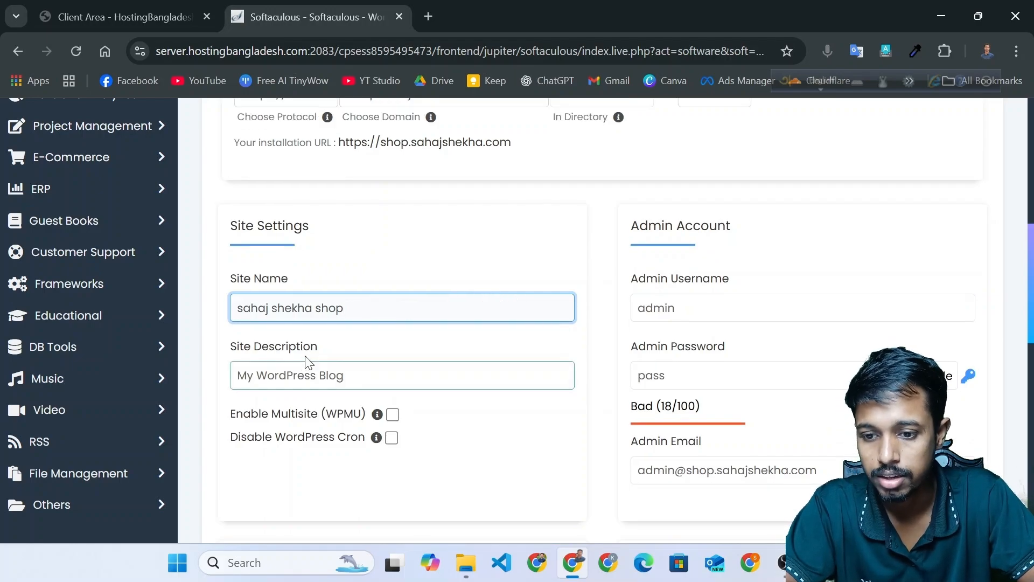
pyautogui.moveTo(365, 377); pyautogui.dragTo(231, 374)
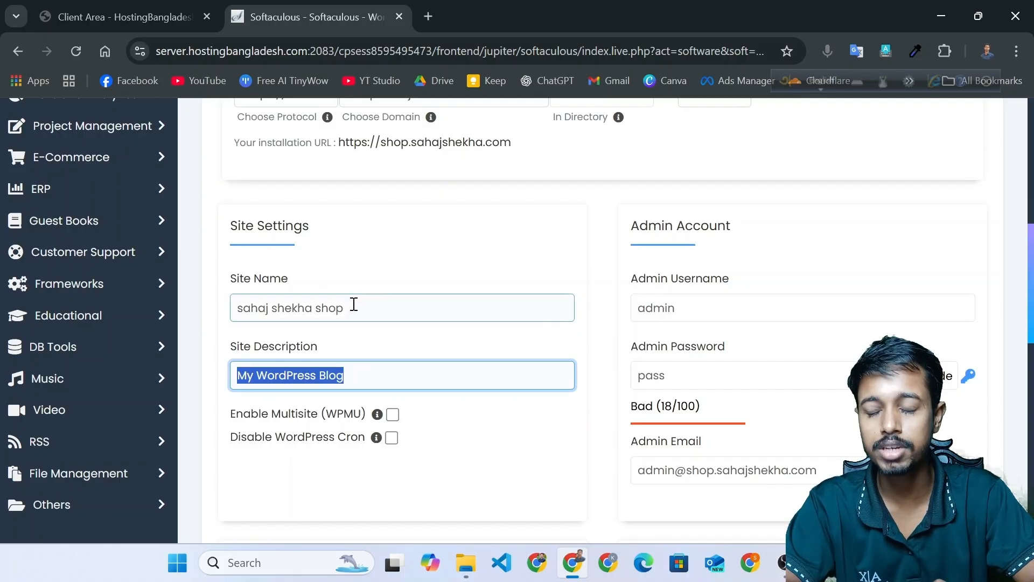
pyautogui.scroll(-1, 353, 304)
pyautogui.write('A ecommerce site')
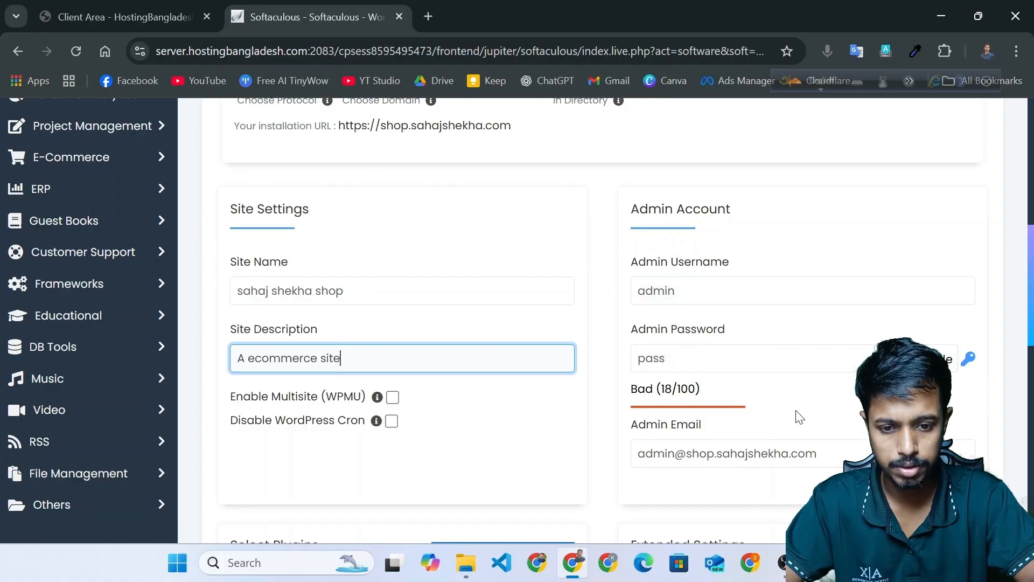
# Enter a new admin password and replace the admin e-mail with the user's own address.
pyautogui.click(768, 359)
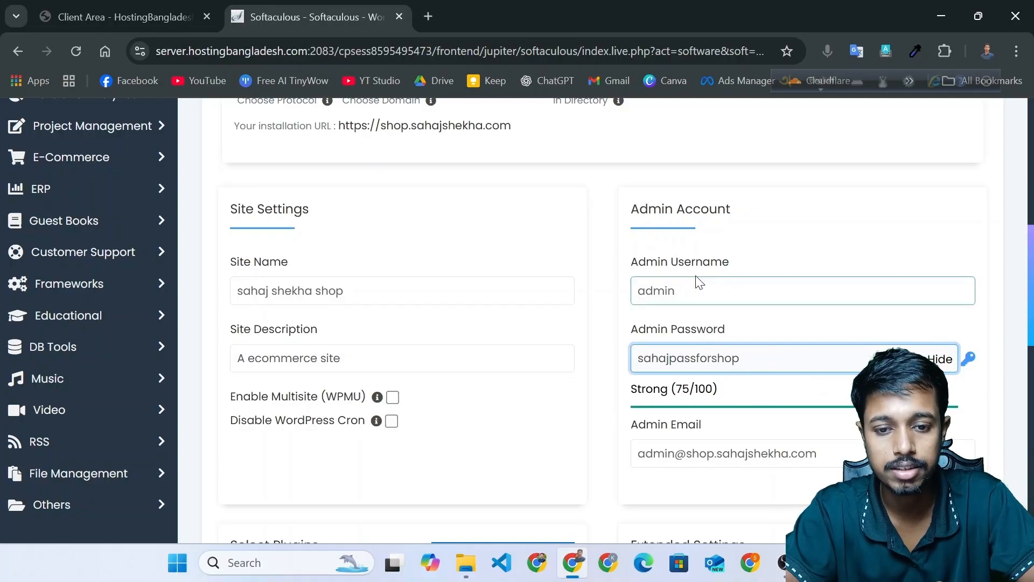
pyautogui.doubleClick(756, 360)
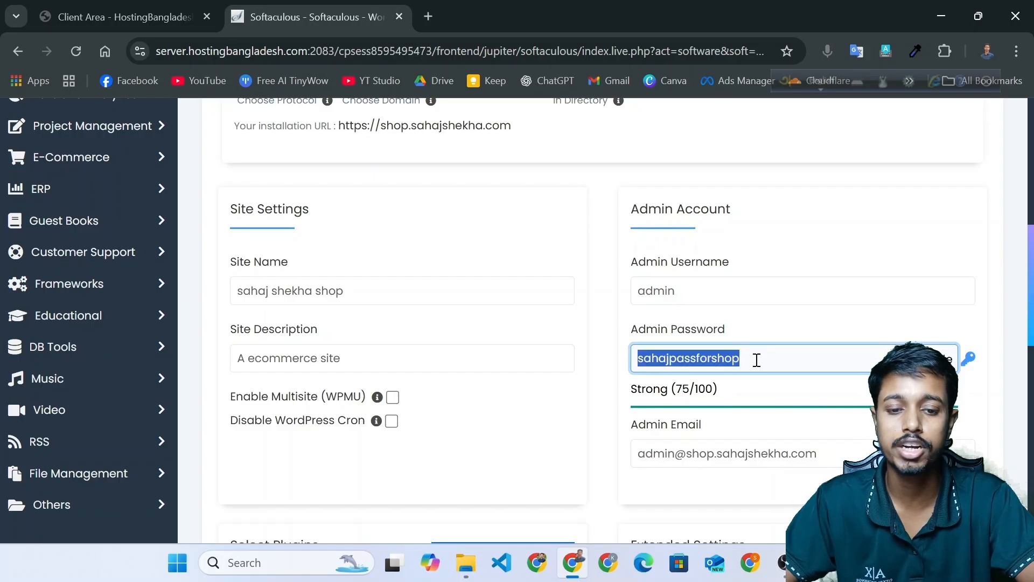
pyautogui.scroll(1, 757, 361)
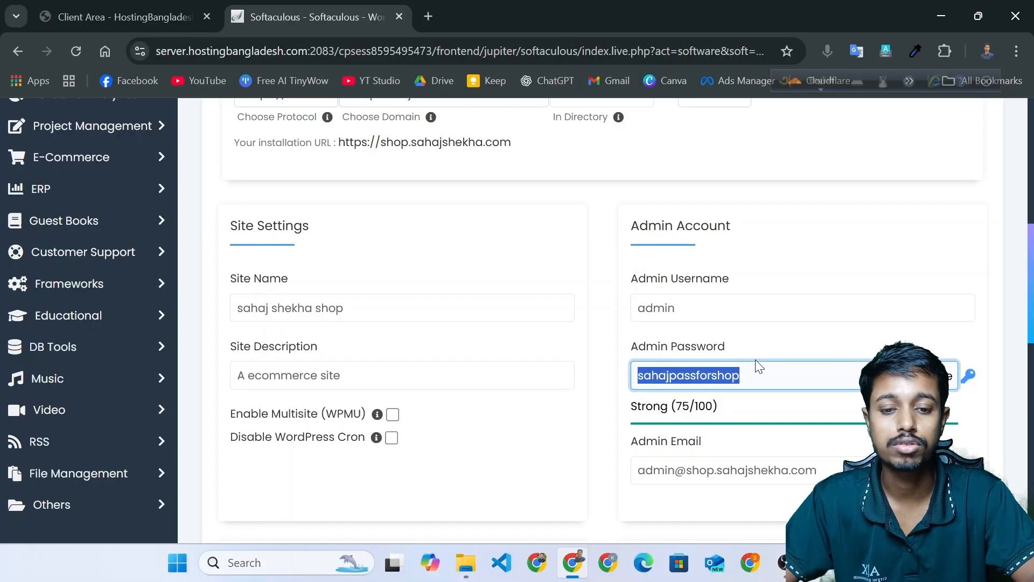
pyautogui.scroll(-1, 759, 366)
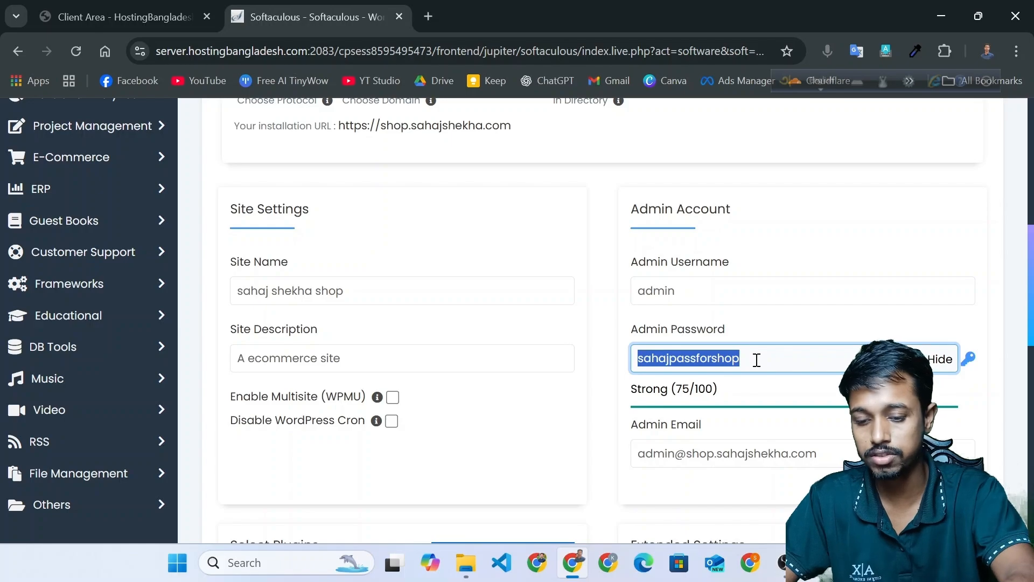
pyautogui.click(297, 564)
pyautogui.write('no')
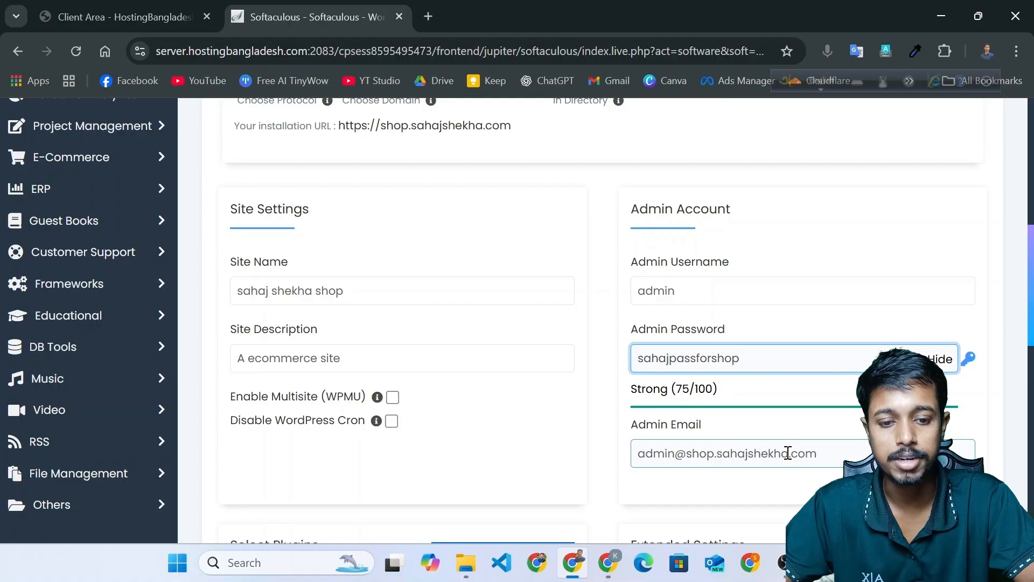
pyautogui.moveTo(788, 452); pyautogui.dragTo(639, 453)
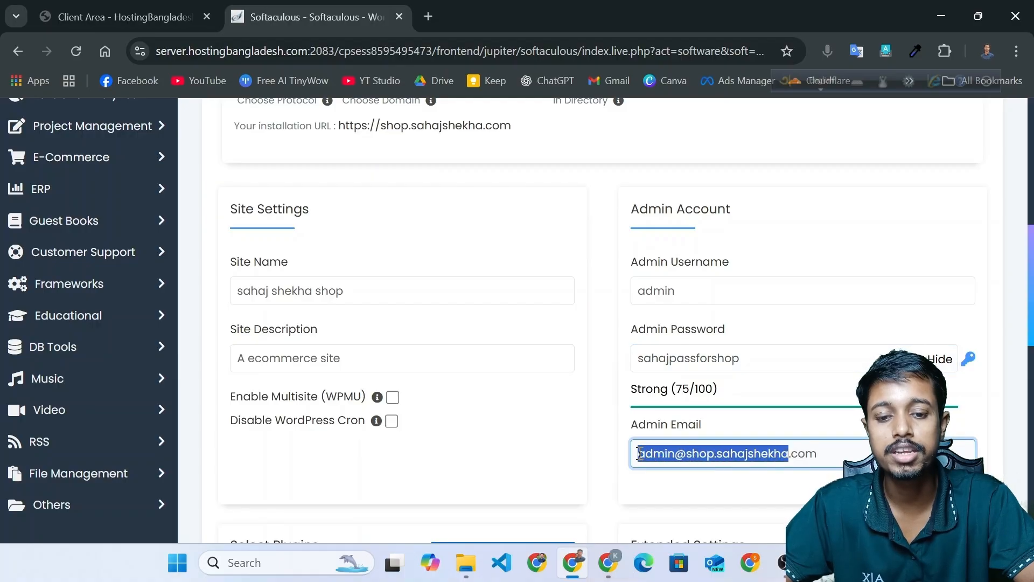
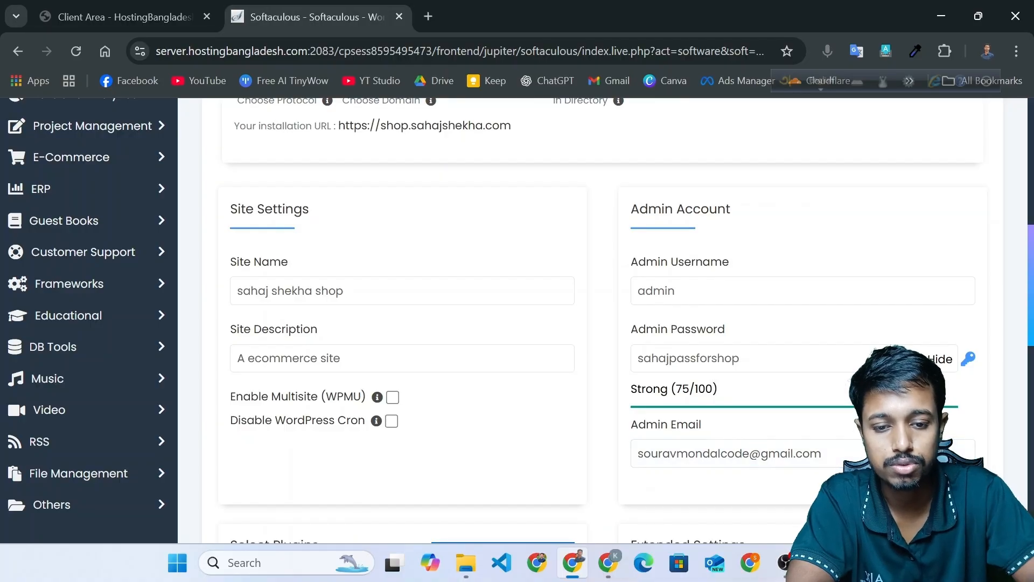
# Switch the shop.sahajshekha.com setup to Quick Install and review the Admin Account fields.
pyautogui.scroll(4, 794, 344)
pyautogui.scroll(5, 797, 351)
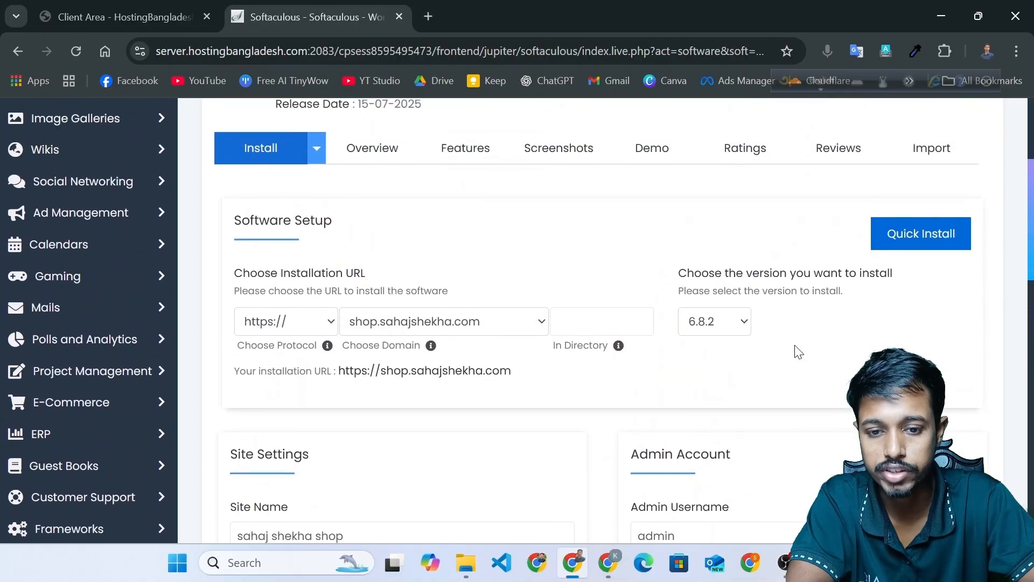
pyautogui.scroll(-12, 798, 352)
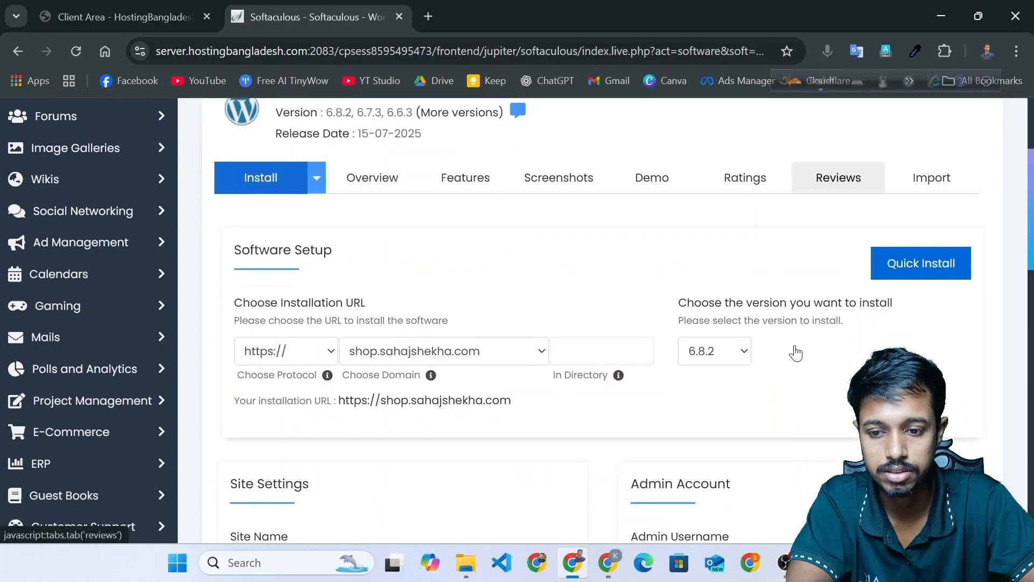
pyautogui.scroll(10, 799, 351)
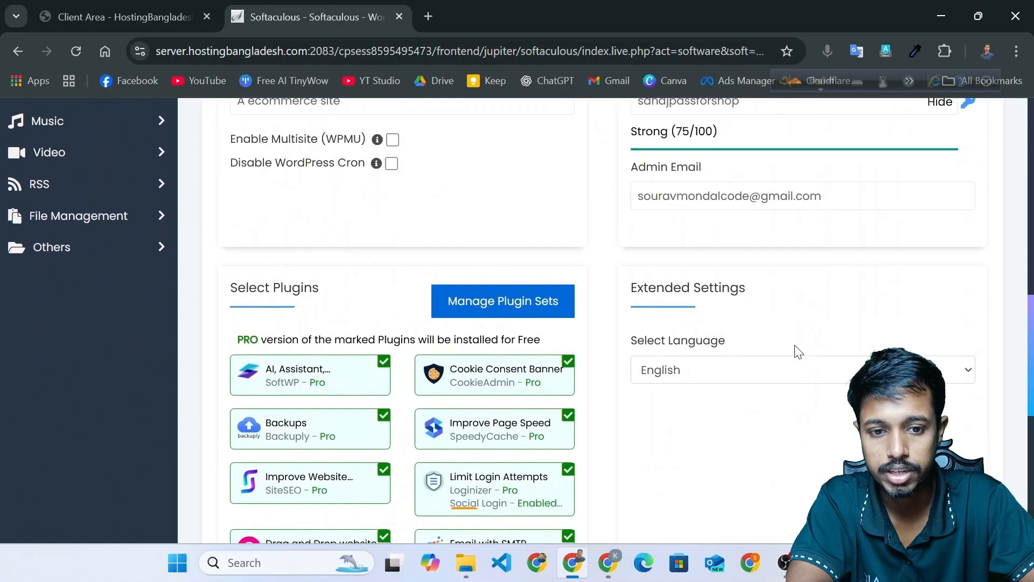
pyautogui.scroll(1, 798, 351)
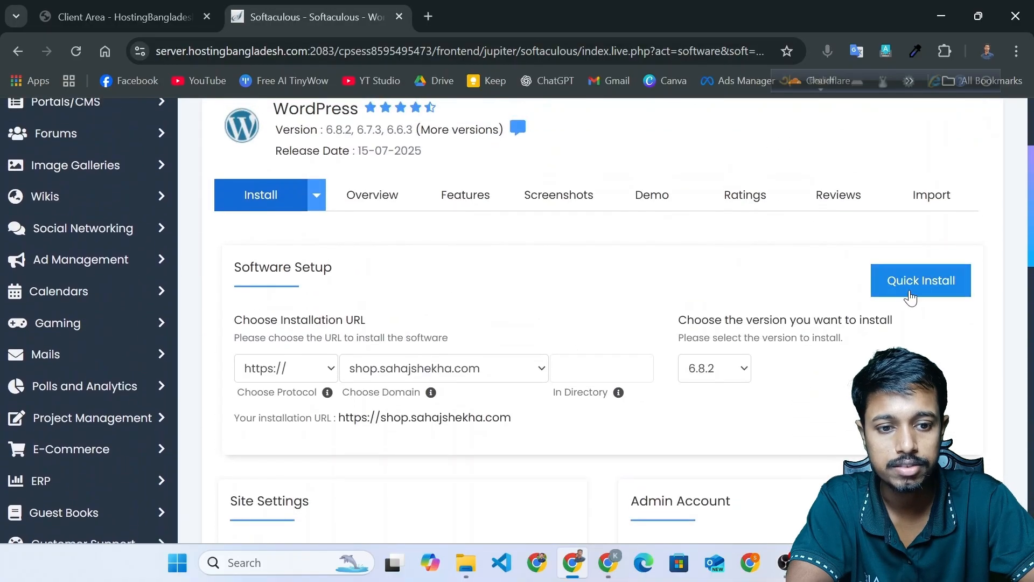
pyautogui.scroll(1, 781, 305)
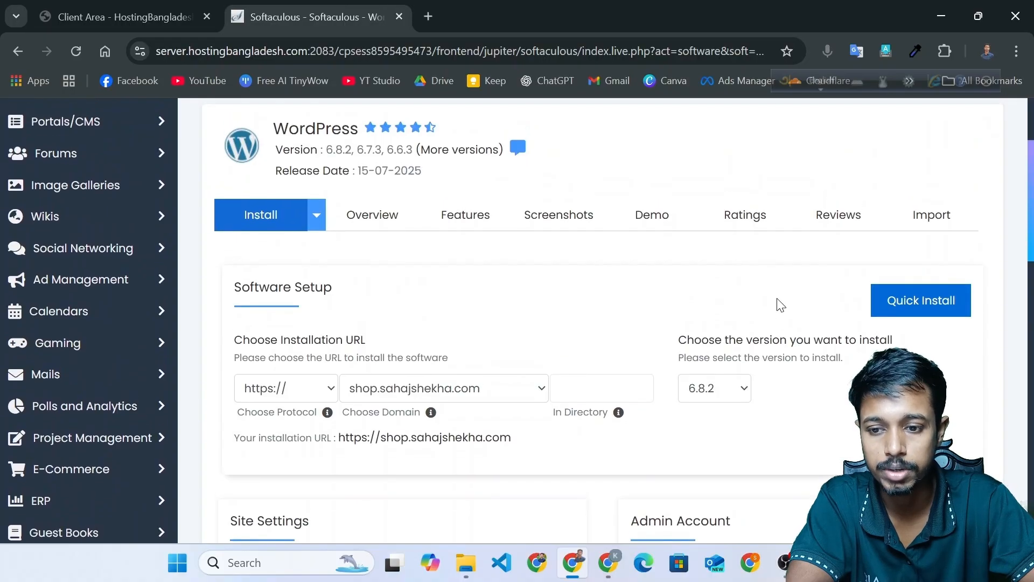
pyautogui.click(883, 299)
pyautogui.scroll(-1, 703, 310)
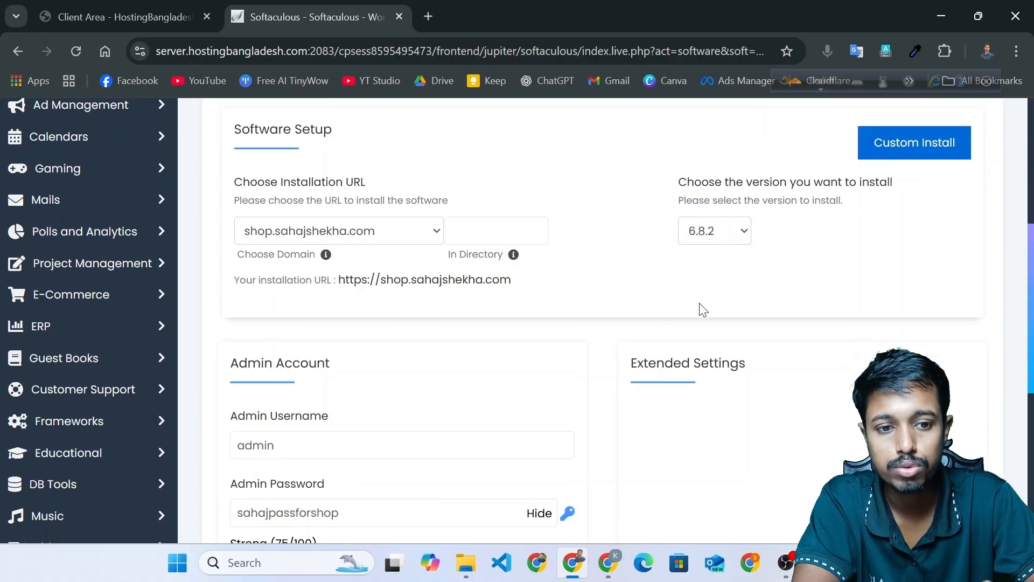
pyautogui.scroll(-5, 703, 309)
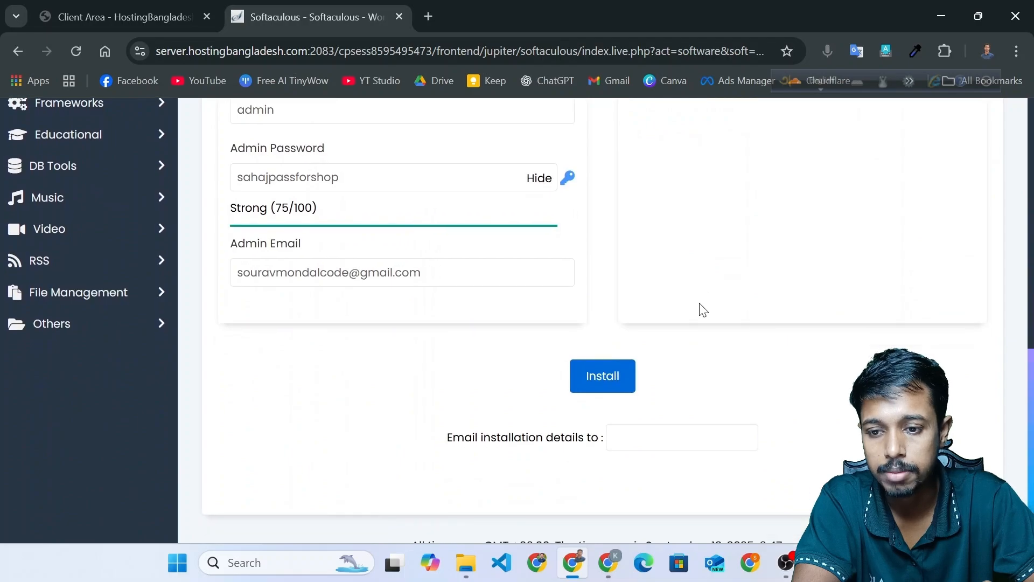
# Install WordPress on shop.sahajshekha.com and open the new 'sahaj shekha shop' site in a new tab.
pyautogui.click(610, 378)
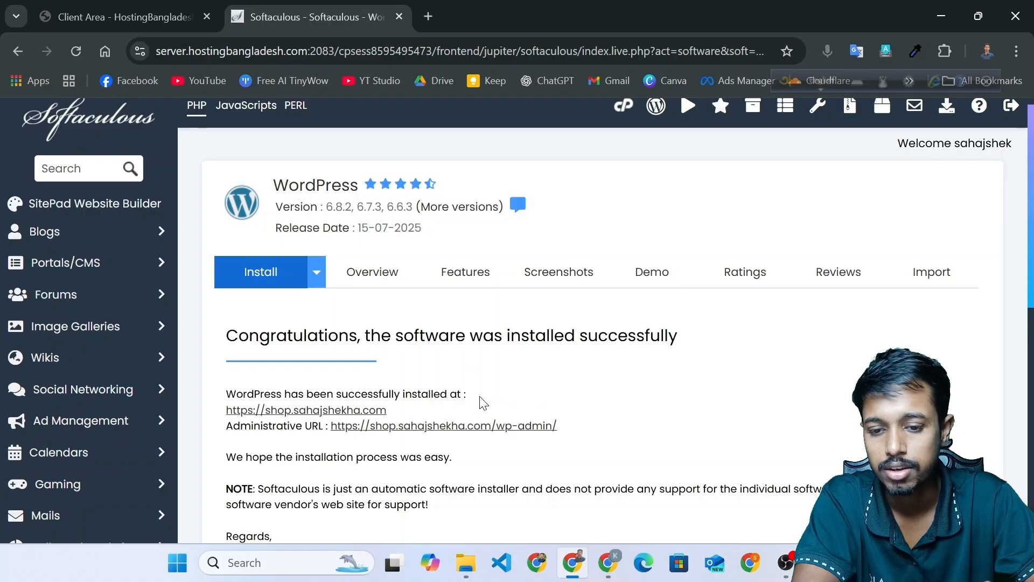
pyautogui.scroll(-1, 548, 405)
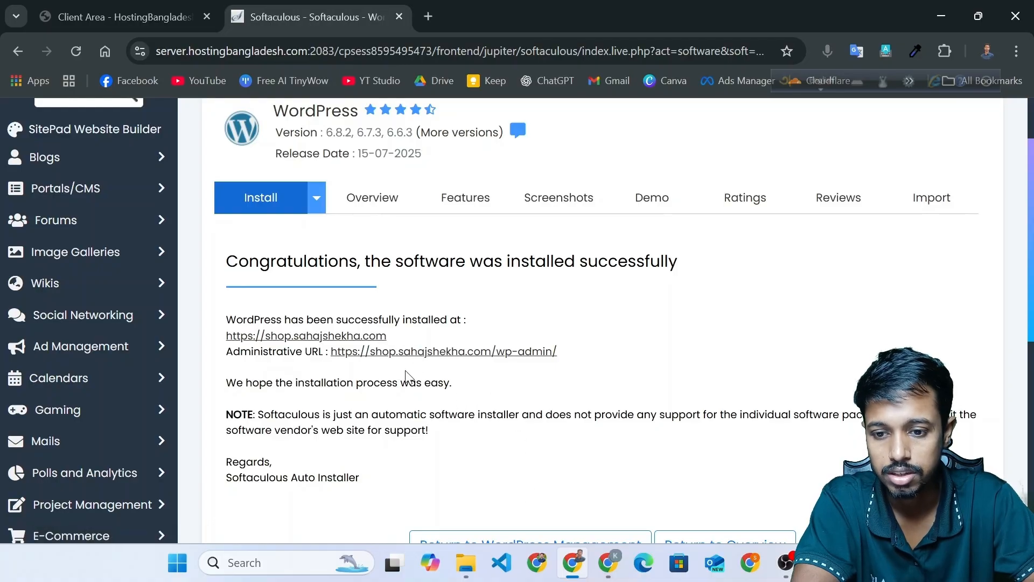
pyautogui.click(376, 350)
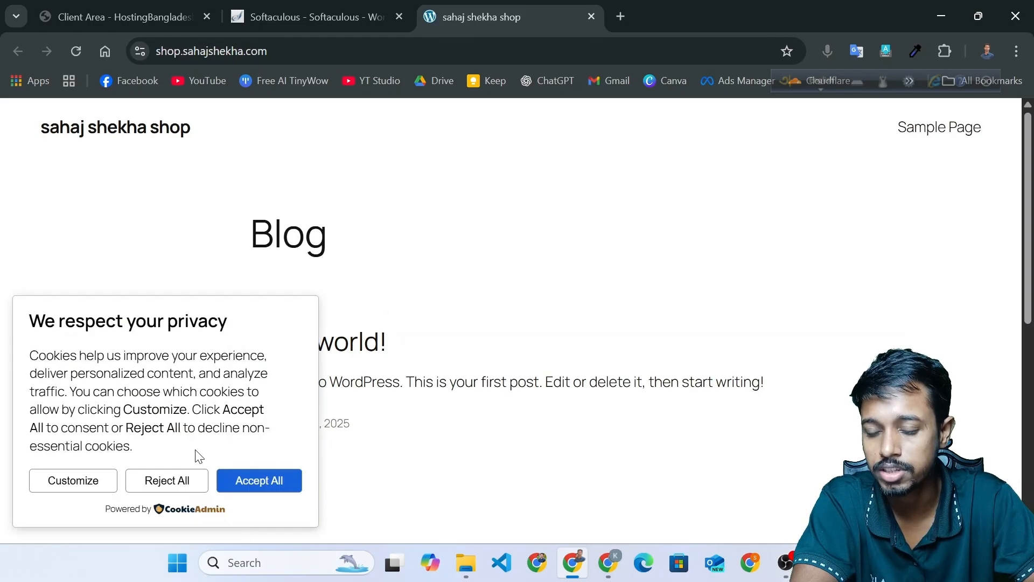
# Dismiss the shop's cookie notice and return to the Softaculous confirmation listing the wp-admin URL.
pyautogui.click(167, 480)
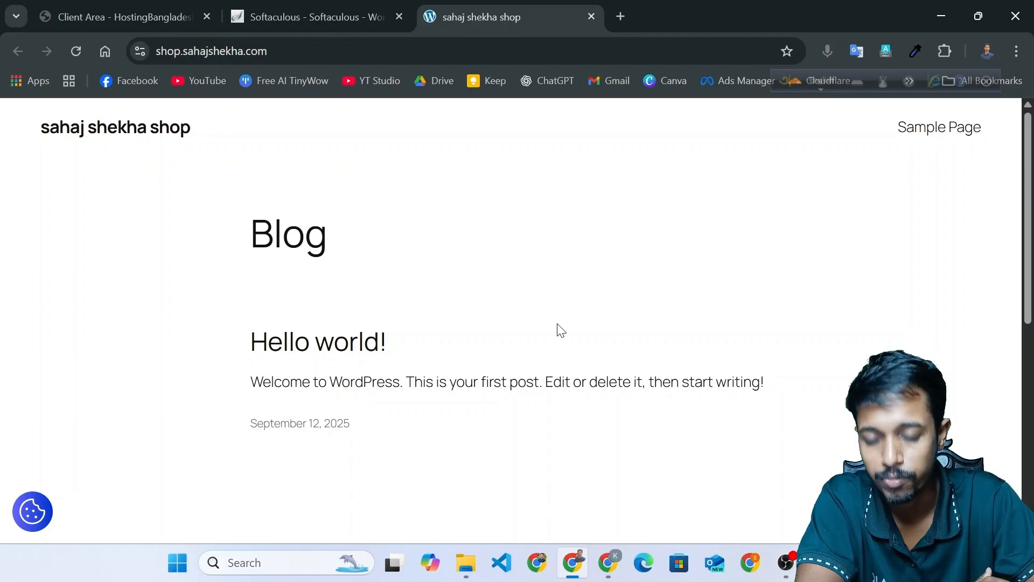
pyautogui.click(352, 18)
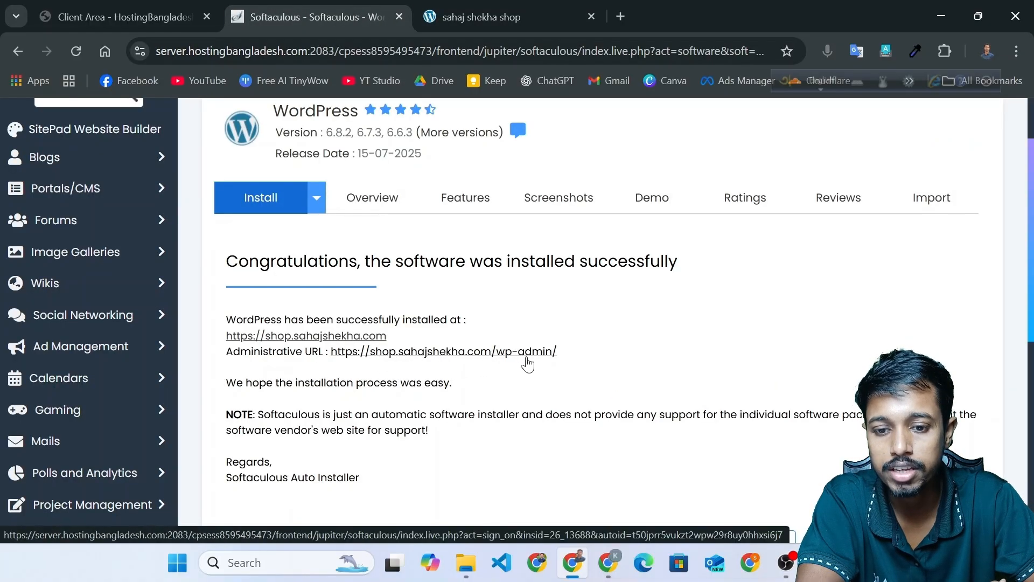
pyautogui.scroll(5, 526, 358)
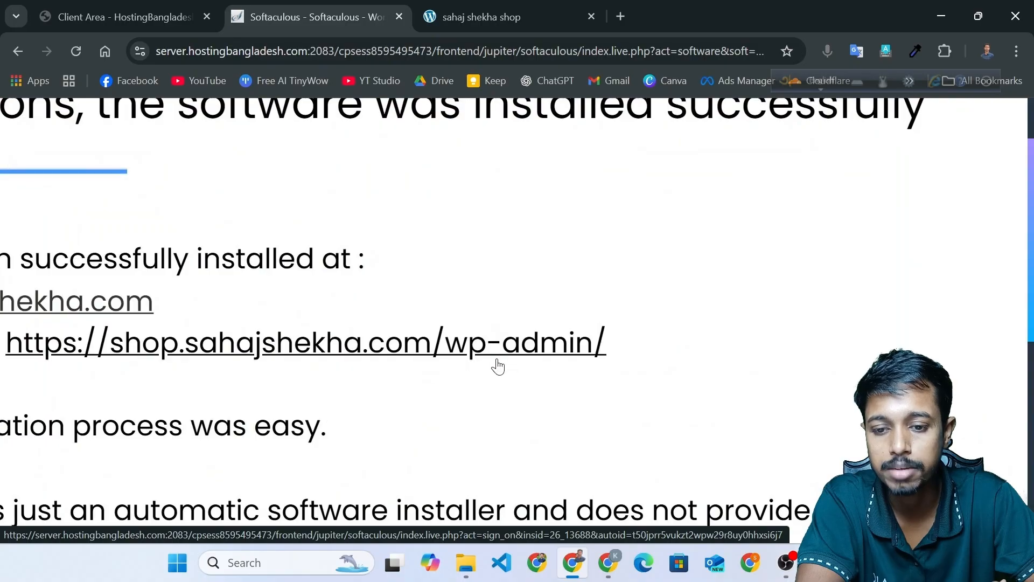
pyautogui.scroll(2, 498, 366)
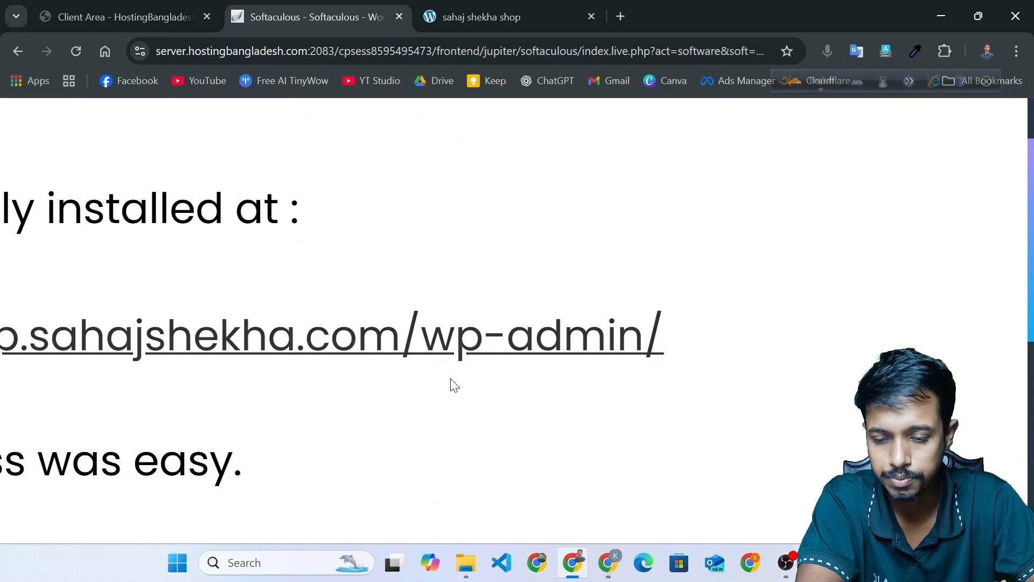
pyautogui.scroll(-7, 454, 384)
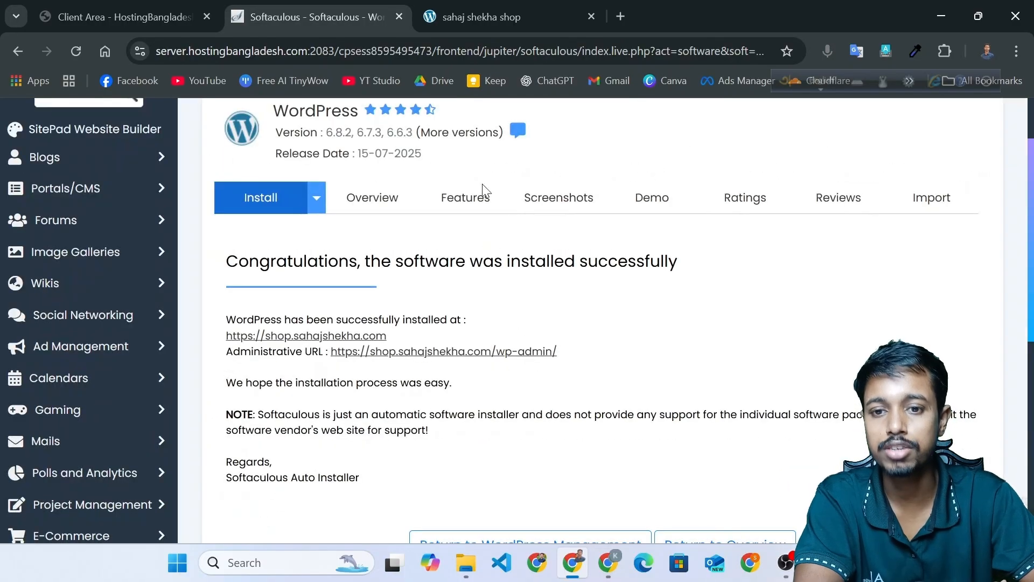
# Go to shop.sahajshekha.com/wp-admin to load the WordPress login page.
pyautogui.click(519, 22)
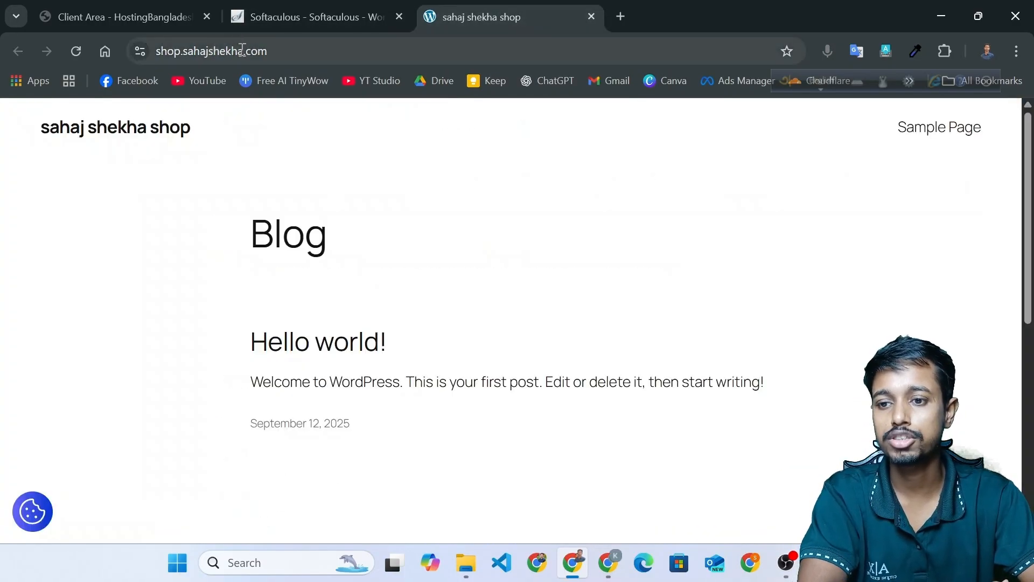
pyautogui.click(313, 53)
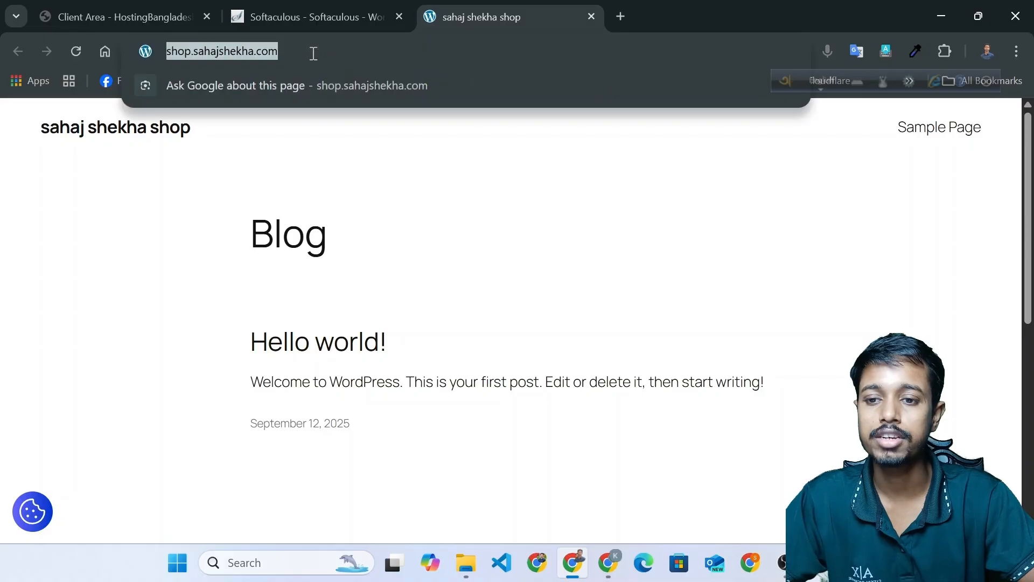
pyautogui.click(313, 52)
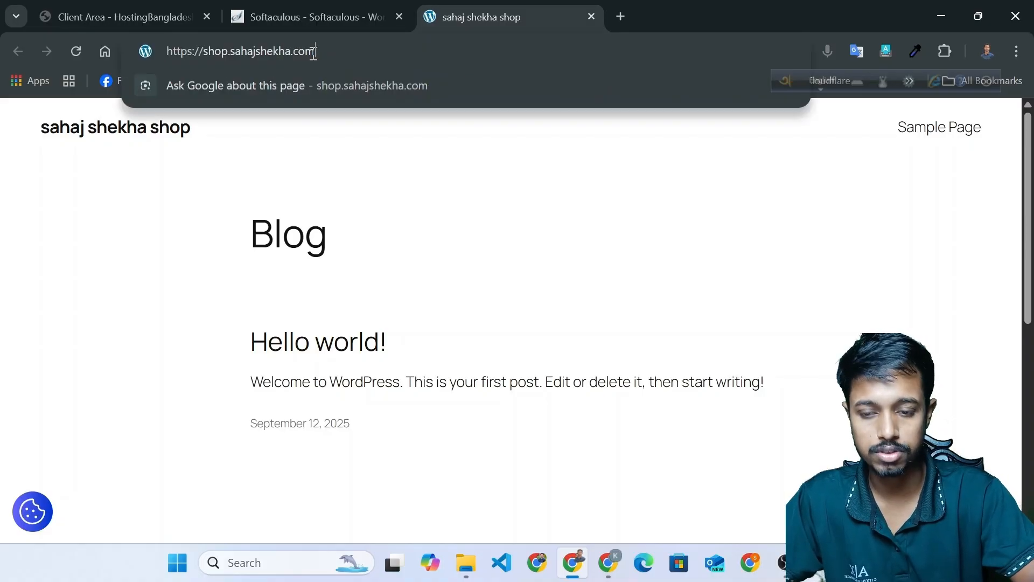
pyautogui.write('/wp-')
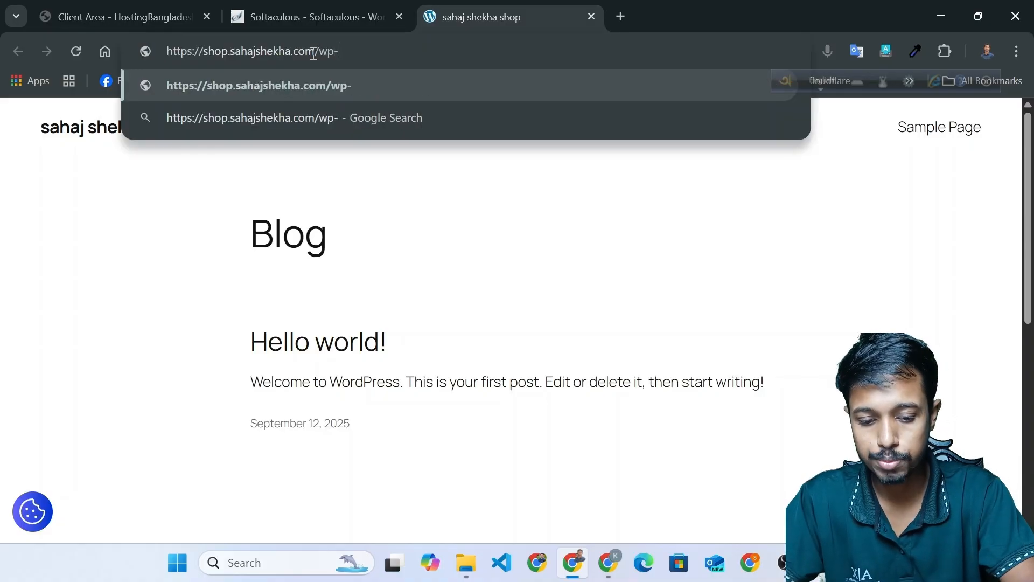
pyautogui.write('ad')
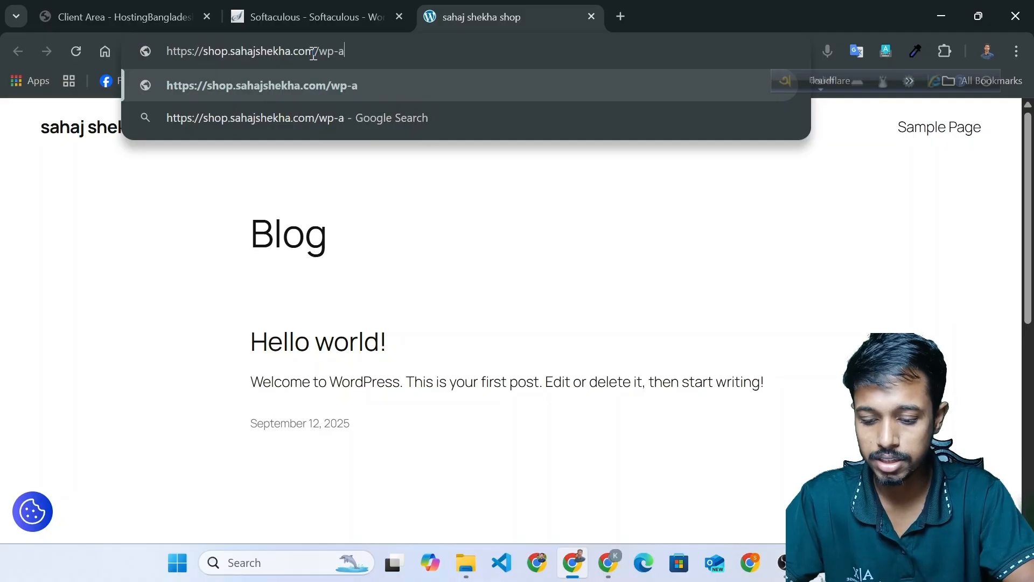
pyautogui.write('min')
pyautogui.press('Return')
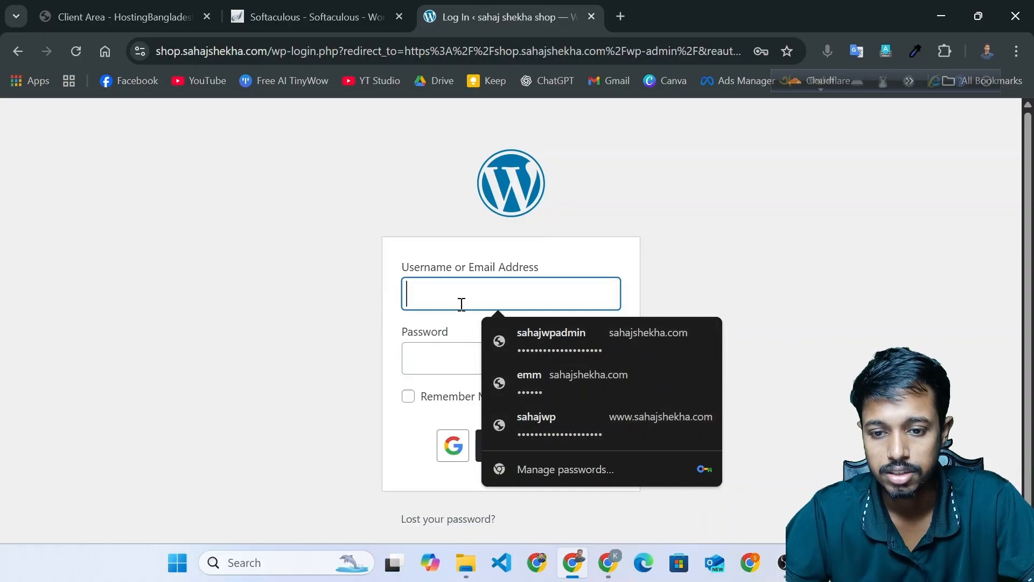
# Enter 'admin' as the login username and switch to the Google Keep window.
pyautogui.write('admin')
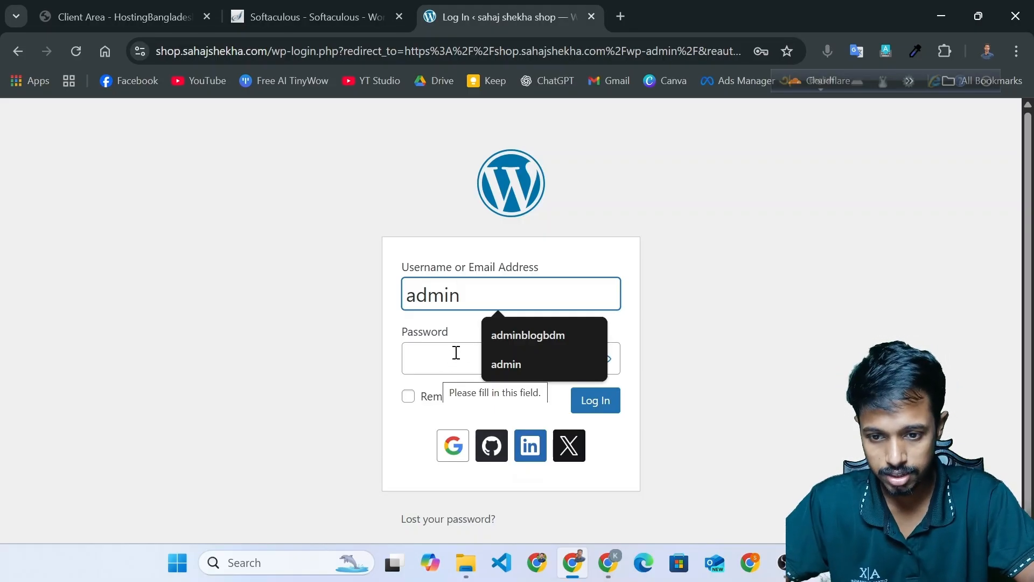
pyautogui.moveTo(608, 562)
pyautogui.click(660, 485)
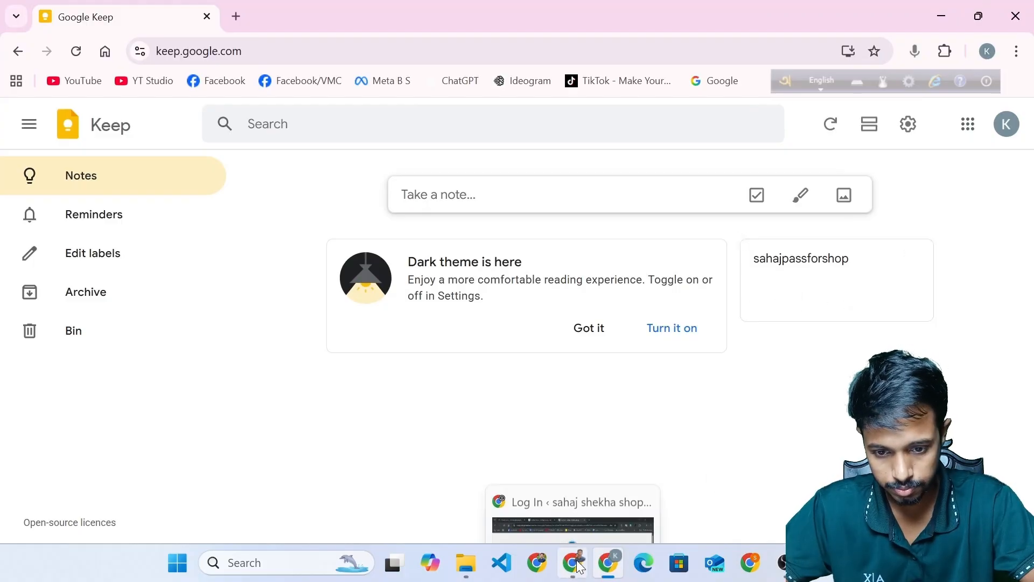
# Select the saved shop password in its Google Keep note, then focus the login's password field.
pyautogui.click(850, 261)
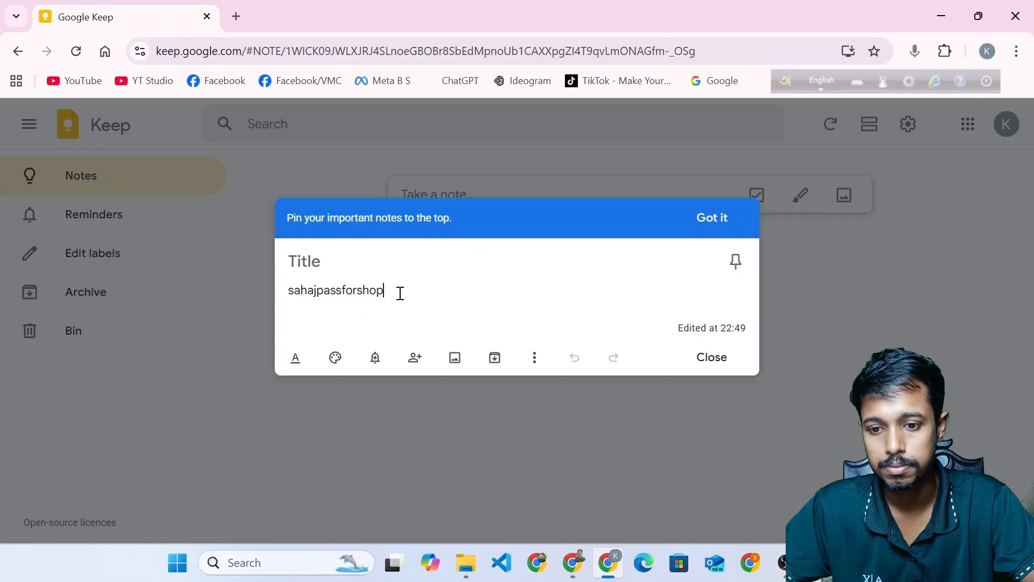
pyautogui.hotkey('ctrl', 'a')
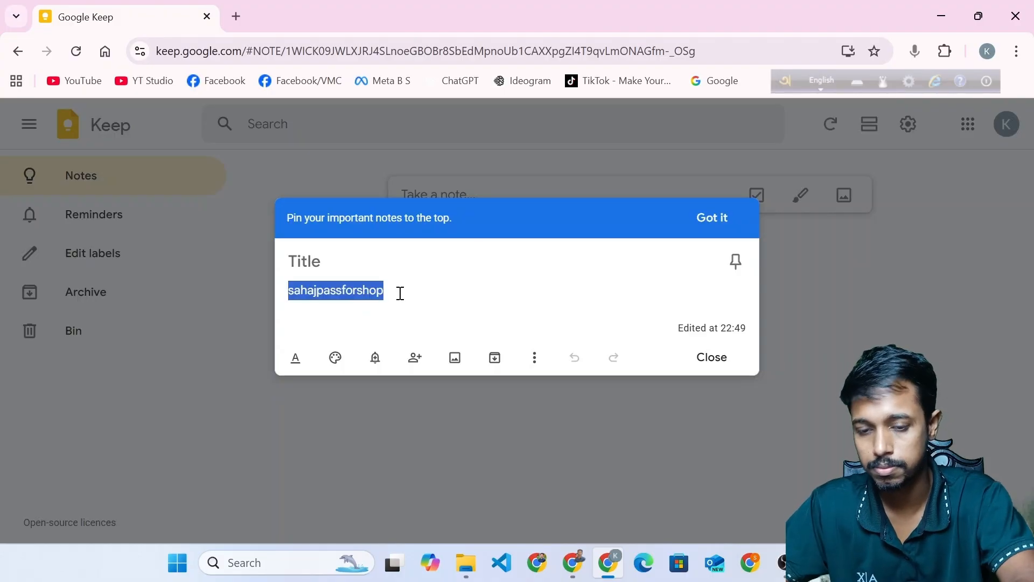
pyautogui.click(574, 560)
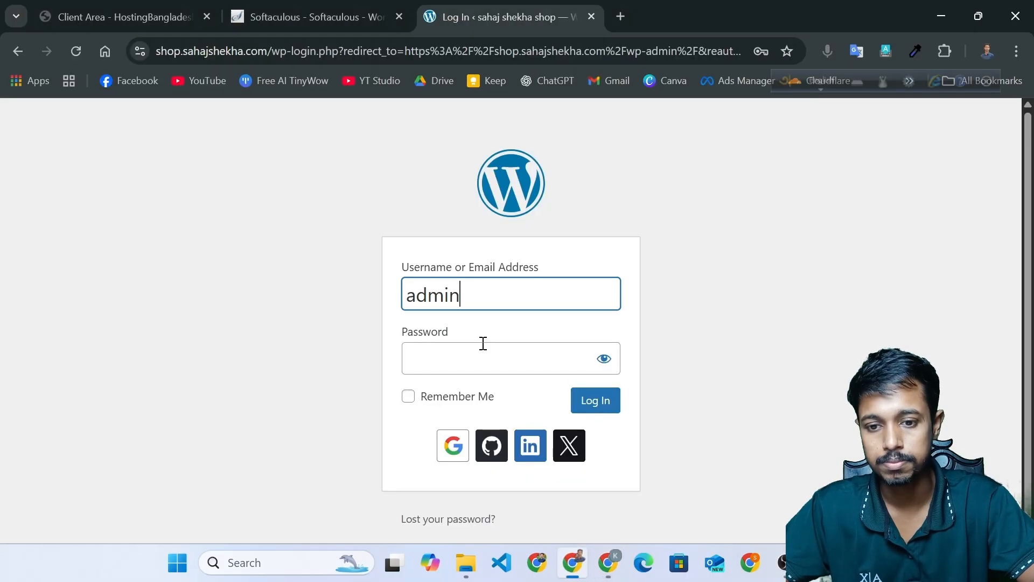
pyautogui.click(459, 360)
# Paste the password, tick Remember Me, and log in to the shop admin.
pyautogui.hotkey('ctrl', 'v')
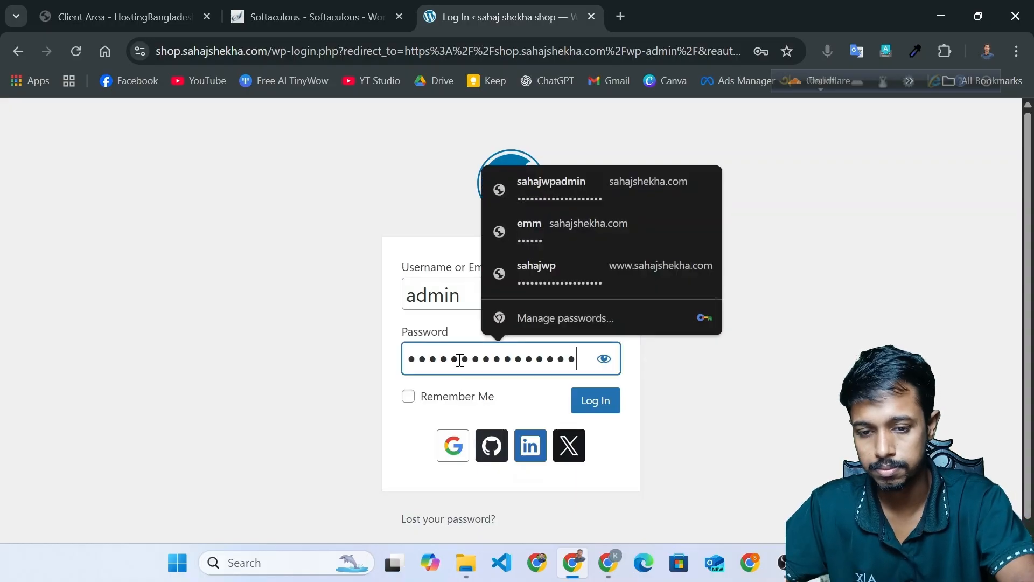
pyautogui.click(417, 399)
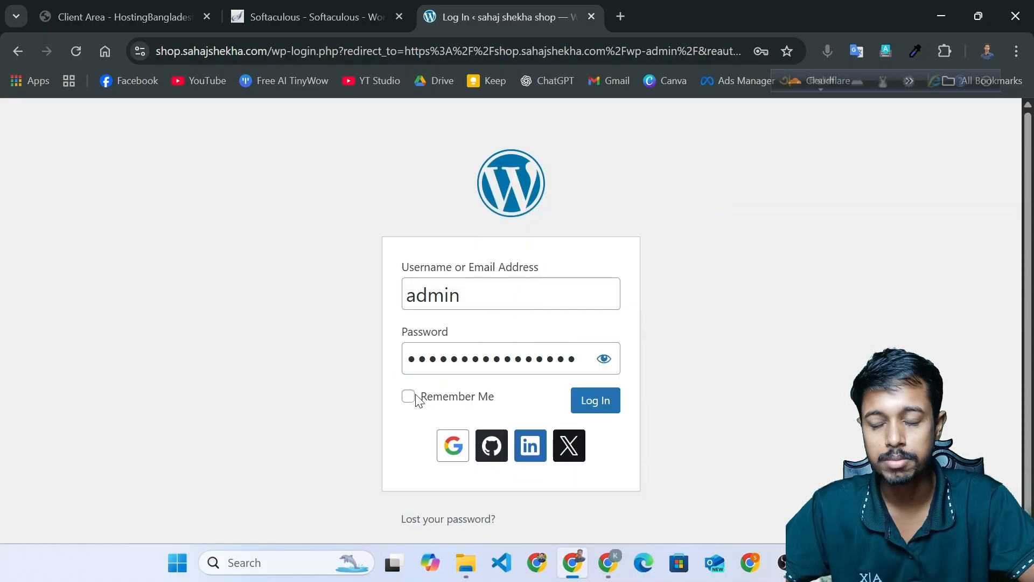
pyautogui.click(409, 399)
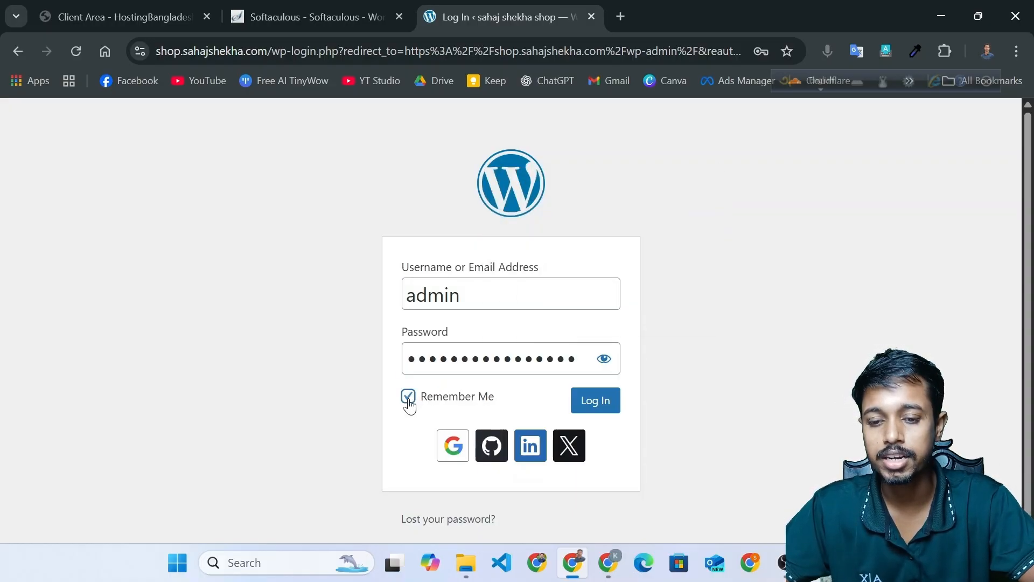
pyautogui.click(586, 410)
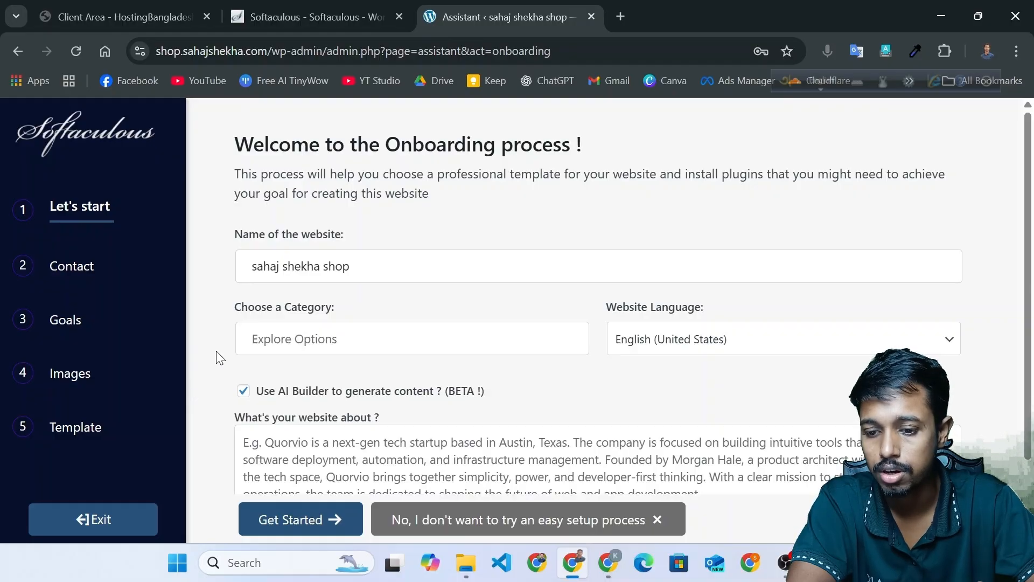
# Leave onboarding for the Assistant dashboard page and reveal the Plugins menu's Installed Plugins entry.
pyautogui.click(106, 521)
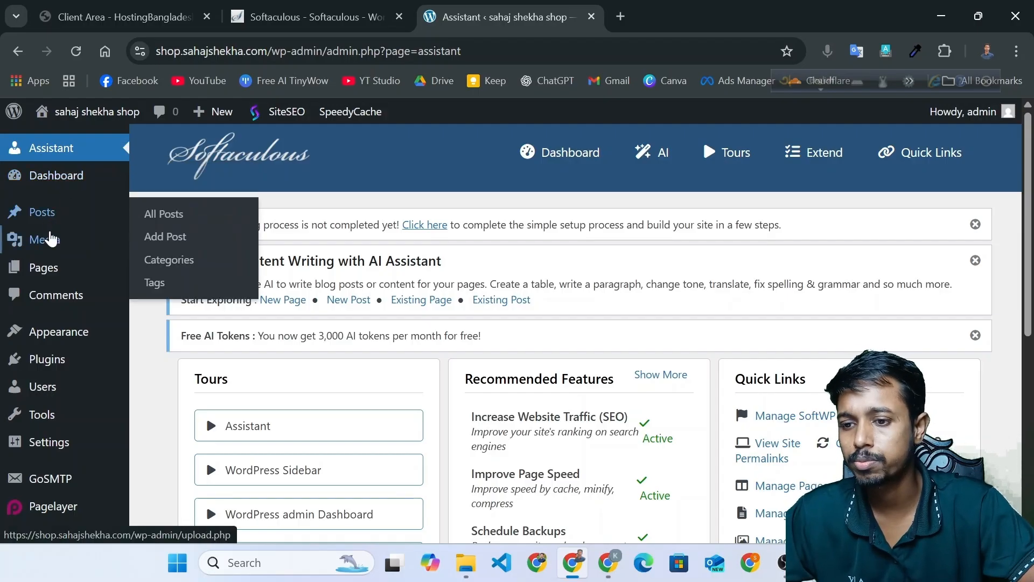
pyautogui.moveTo(50, 370)
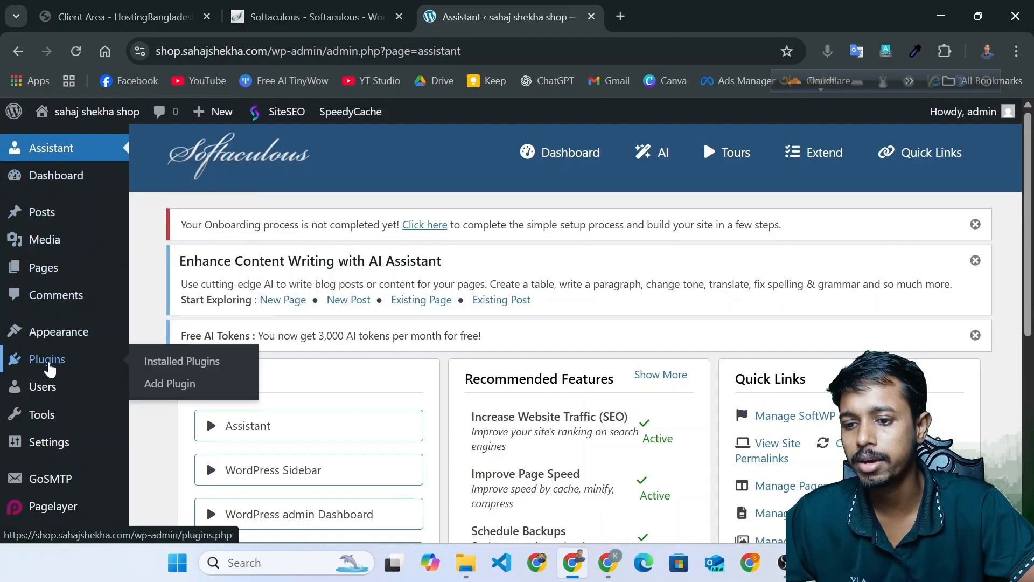
pyautogui.moveTo(63, 341)
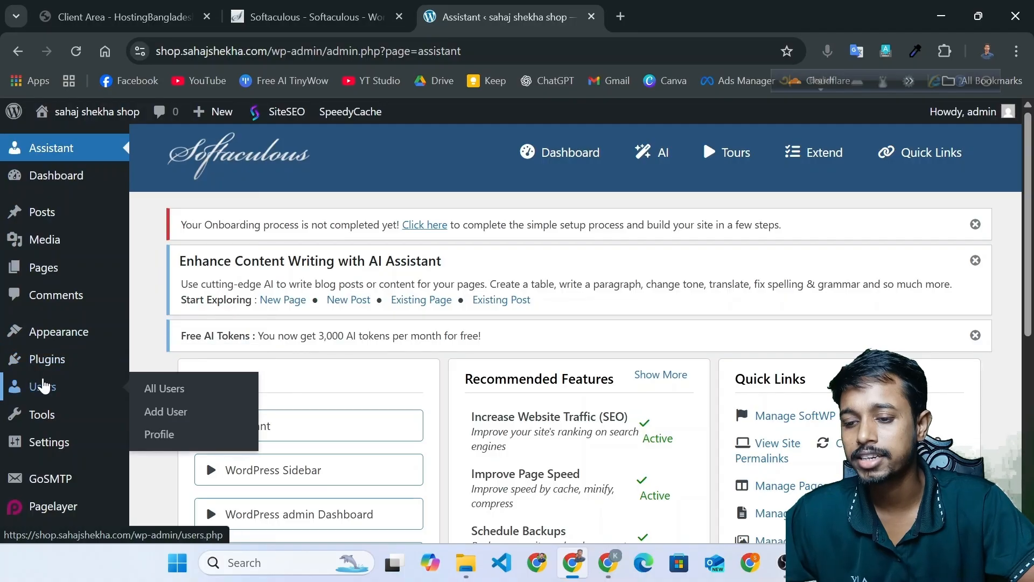
pyautogui.moveTo(62, 495)
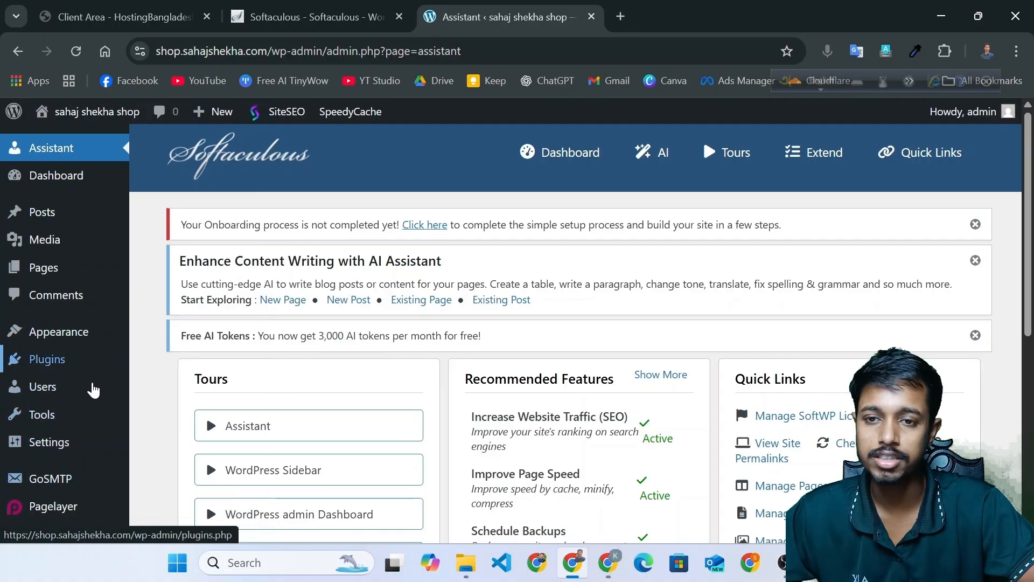
pyautogui.moveTo(33, 441)
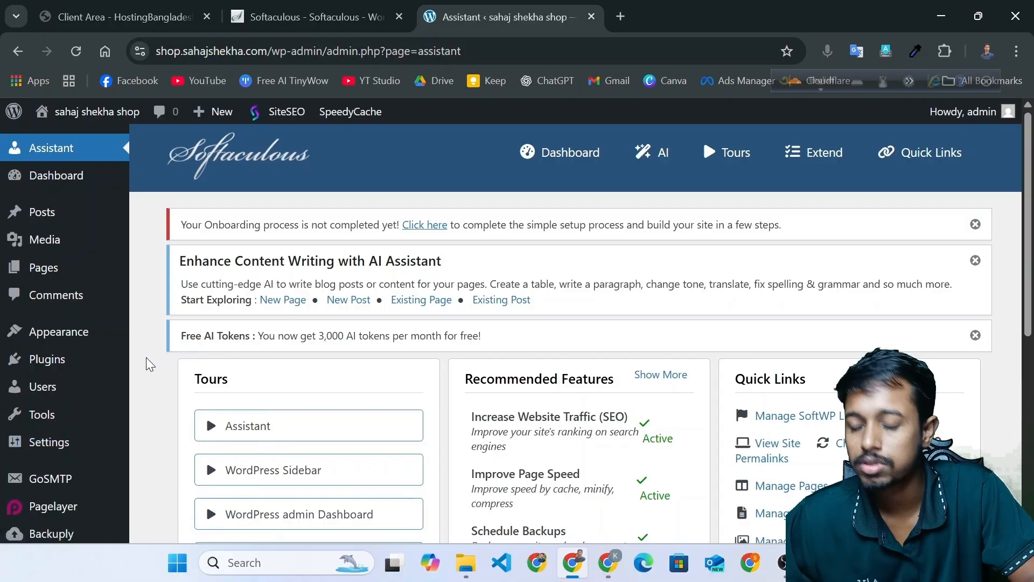
pyautogui.scroll(-4, 89, 420)
pyautogui.moveTo(94, 426)
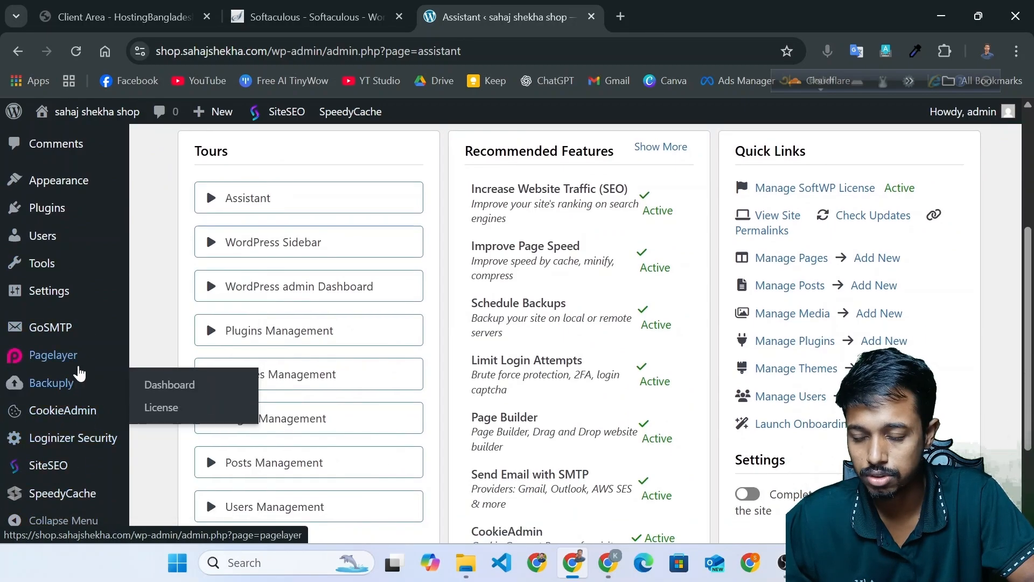
pyautogui.moveTo(62, 220)
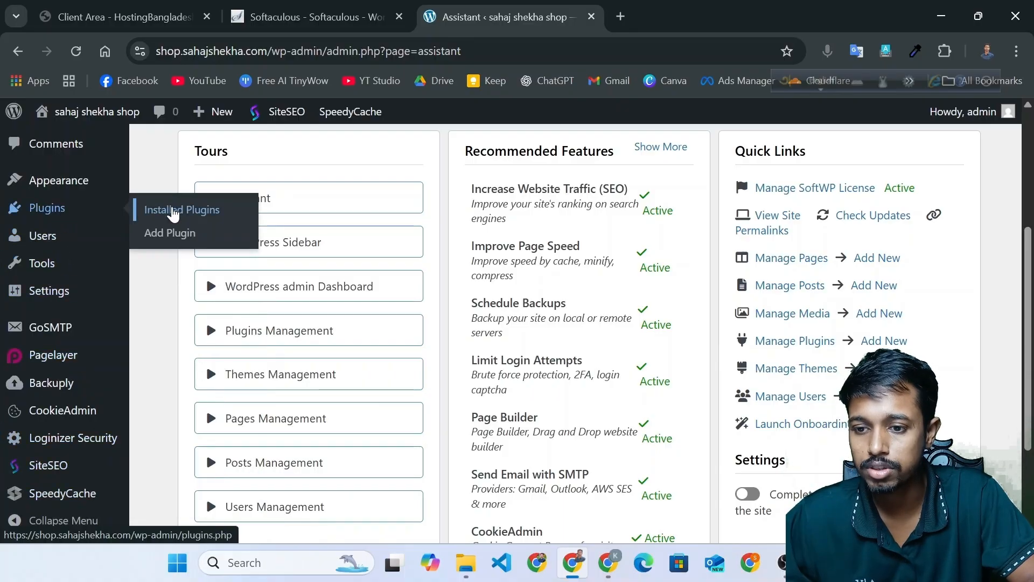
# Open Installed Plugins and review all 17 plugins, ending back at the top of the list.
pyautogui.click(172, 213)
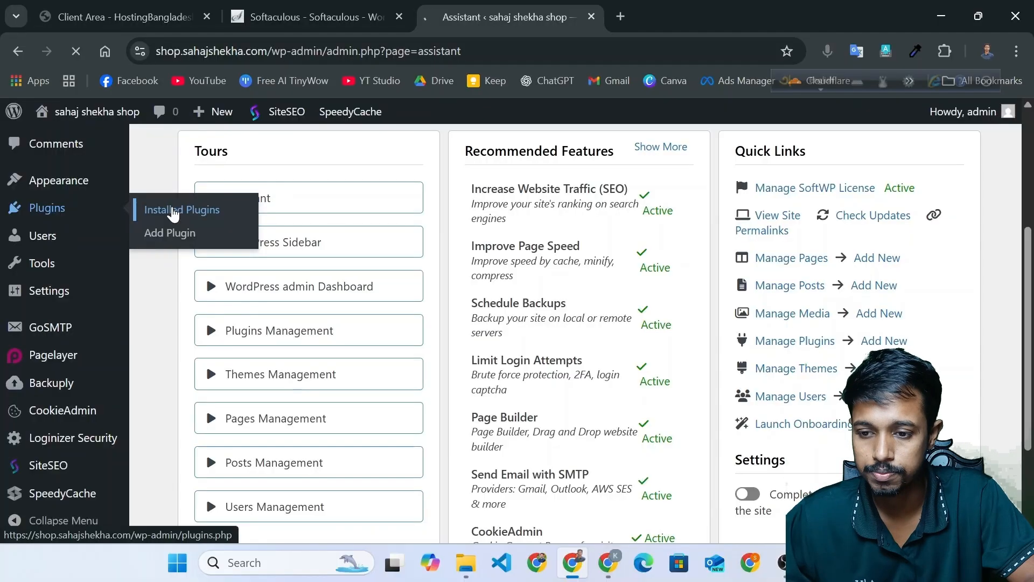
pyautogui.scroll(-12, 349, 407)
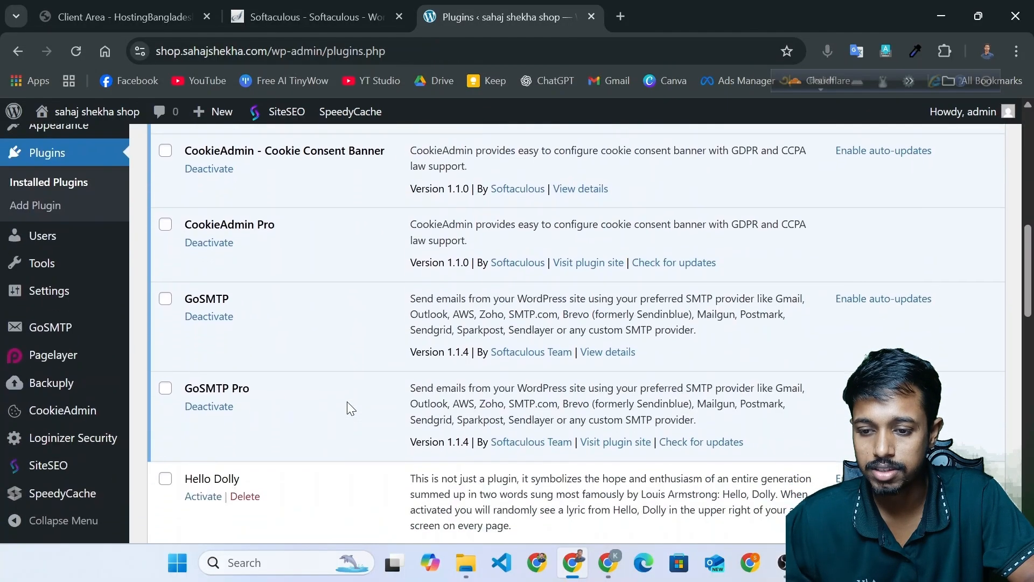
pyautogui.scroll(-14, 349, 408)
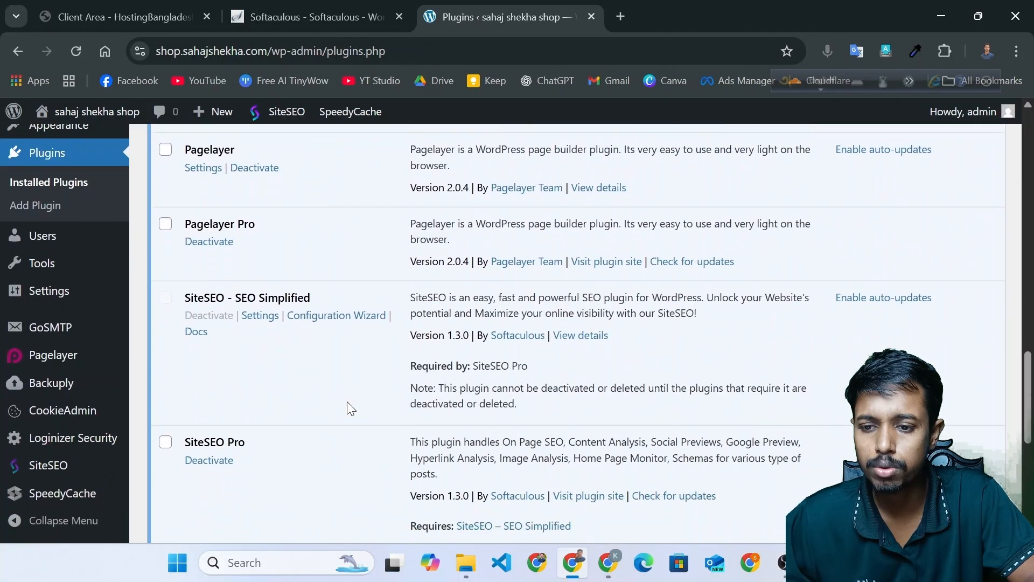
pyautogui.scroll(20, 349, 408)
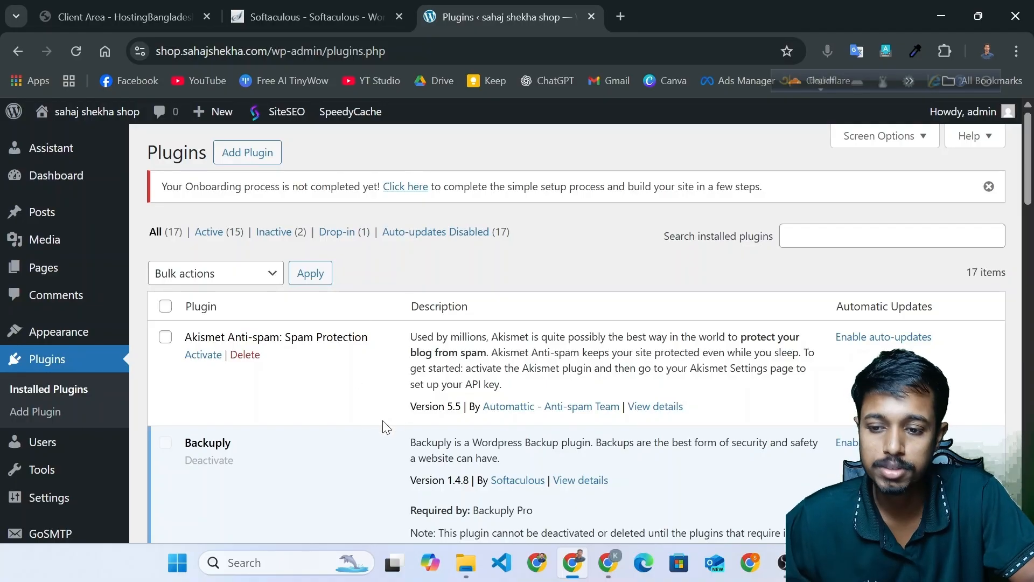
pyautogui.scroll(-1, 386, 427)
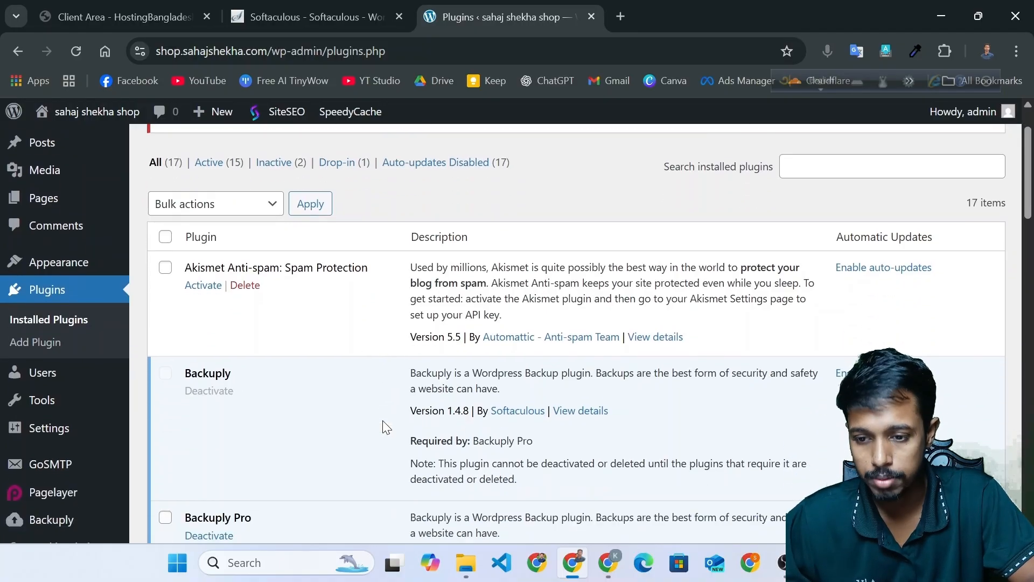
pyautogui.scroll(-3, 386, 427)
pyautogui.scroll(2, 386, 427)
pyautogui.scroll(-4, 386, 427)
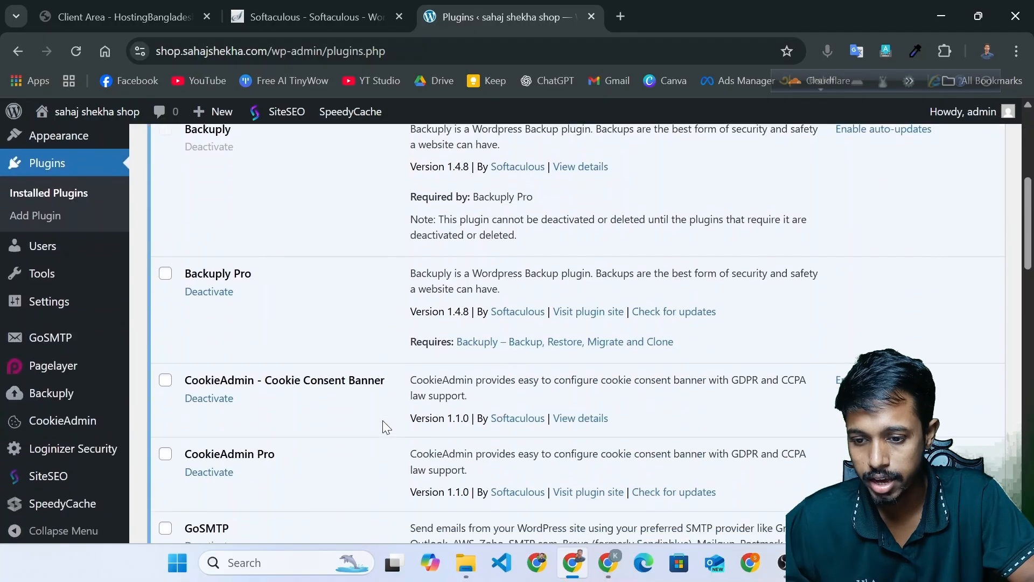
pyautogui.scroll(-8, 383, 420)
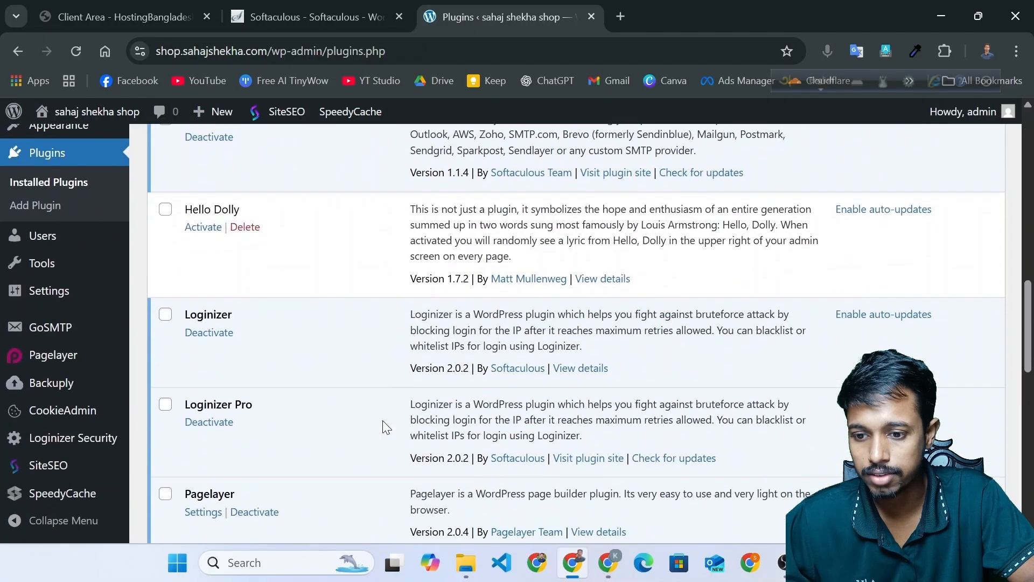
pyautogui.scroll(-5, 382, 420)
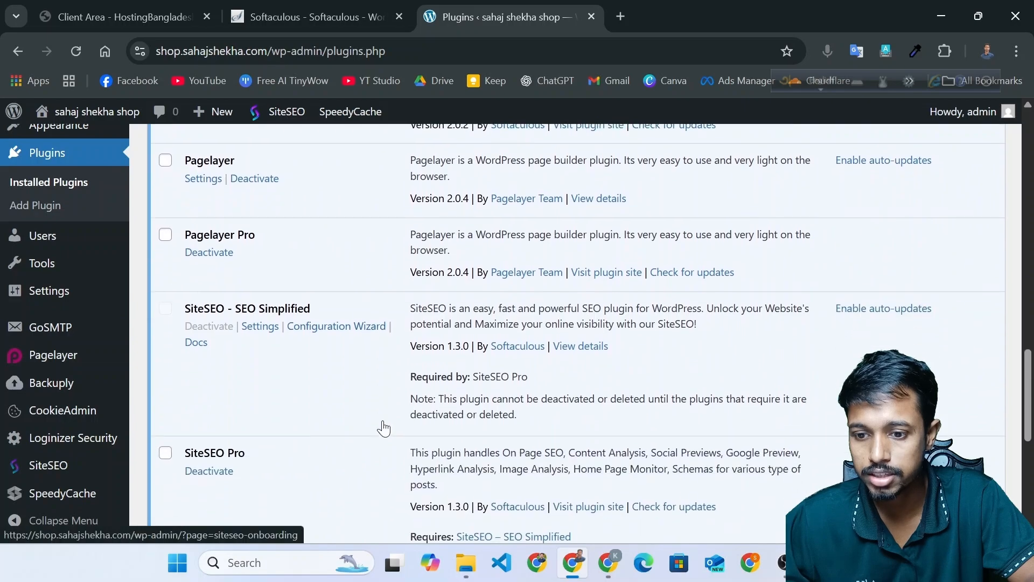
pyautogui.scroll(-2, 385, 426)
pyautogui.press('Home')
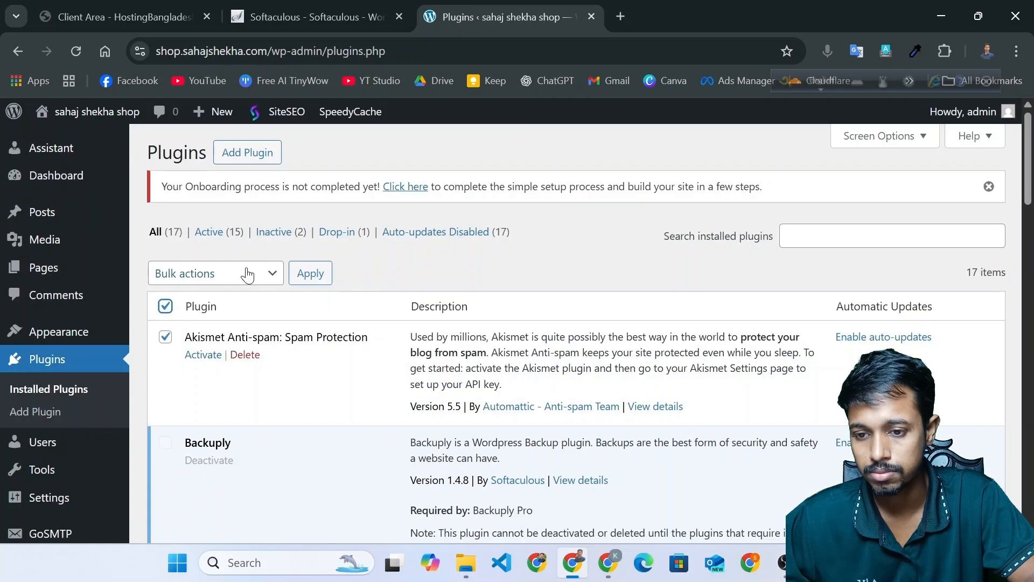
# Select every plugin and bulk-deactivate them.
pyautogui.click(165, 306)
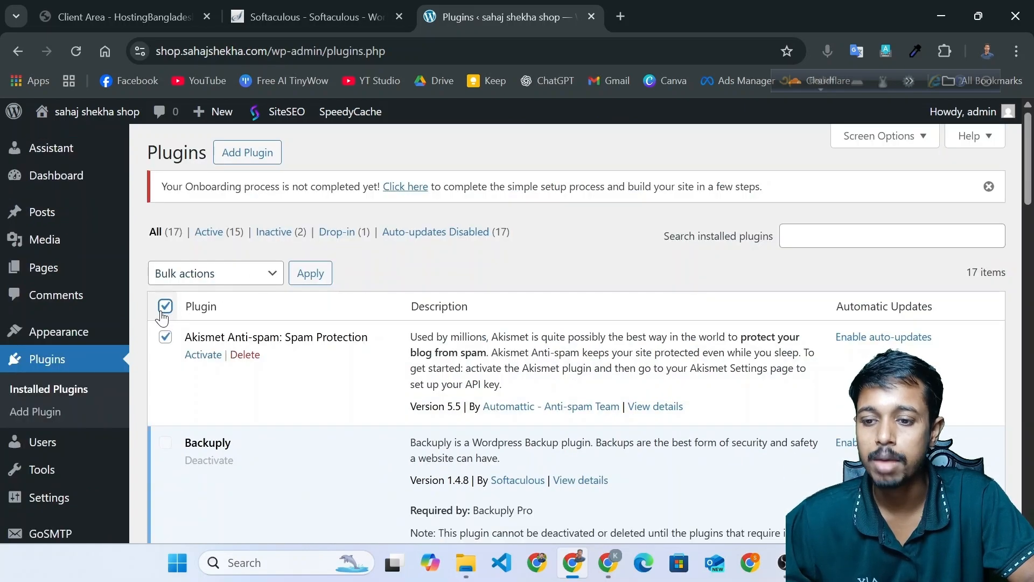
pyautogui.scroll(-3, 262, 417)
pyautogui.scroll(3, 262, 417)
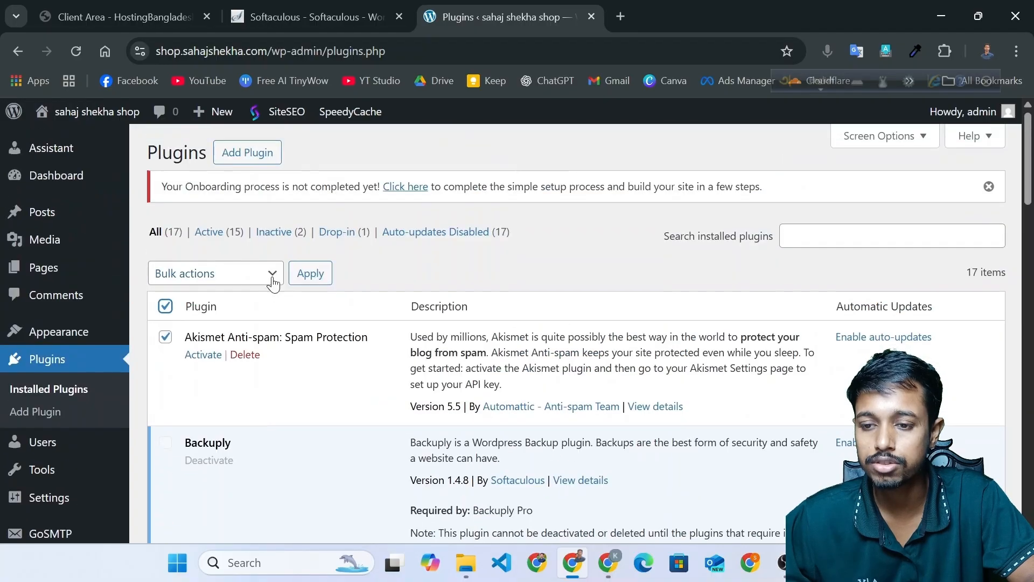
pyautogui.click(272, 276)
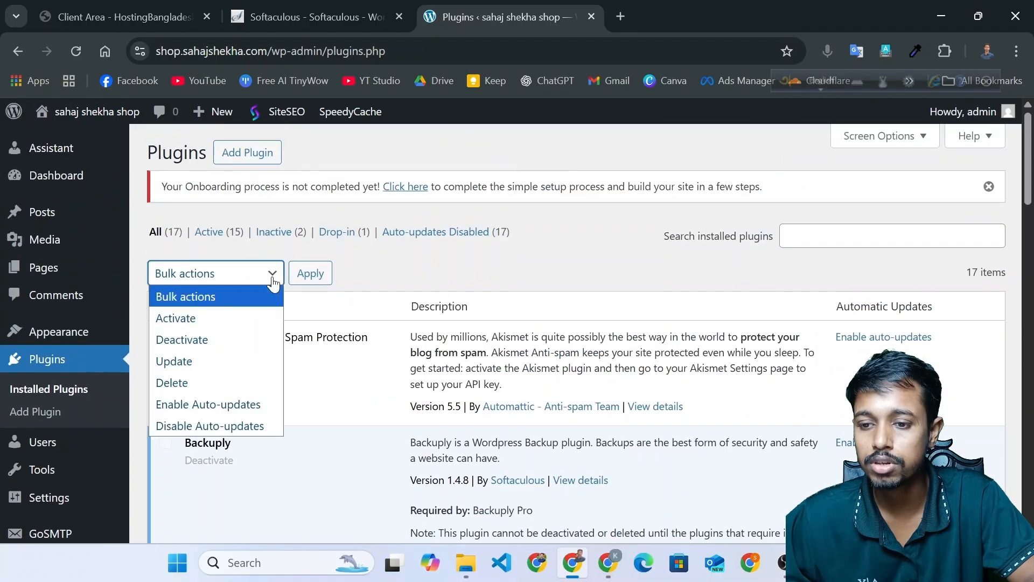
pyautogui.click(207, 339)
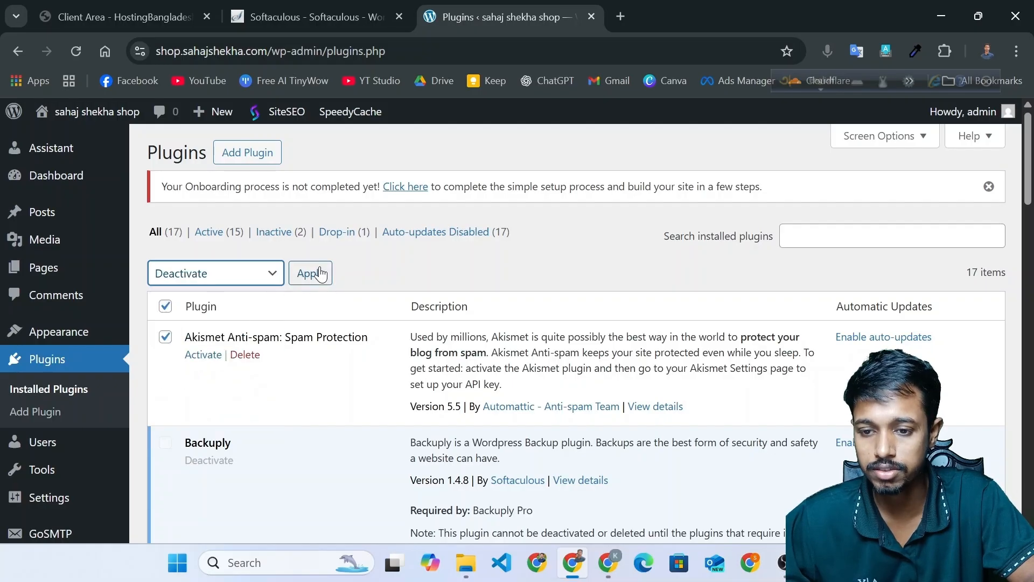
pyautogui.click(319, 273)
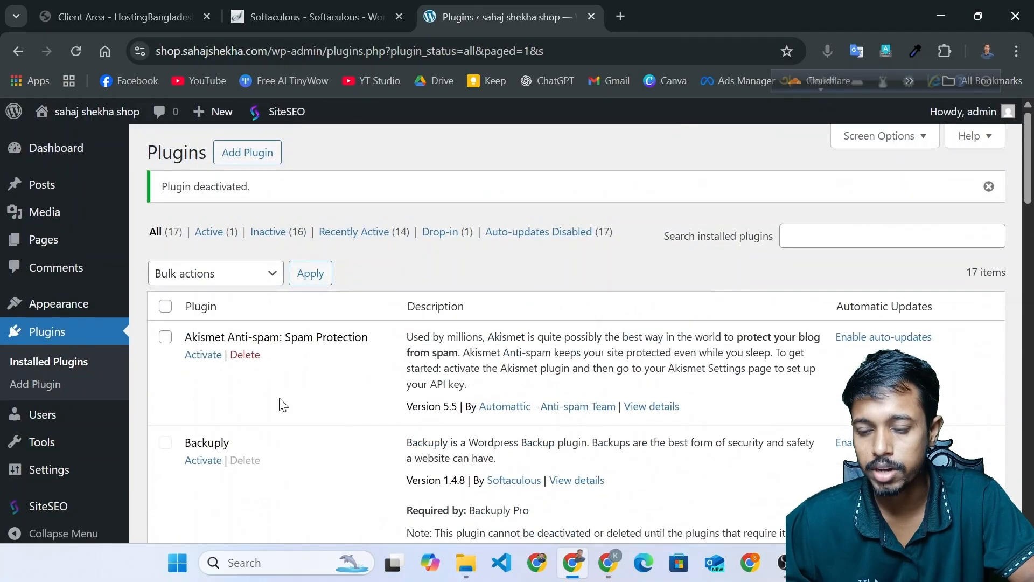
# Select all plugins again and bulk-delete them, confirming the deletion.
pyautogui.click(275, 275)
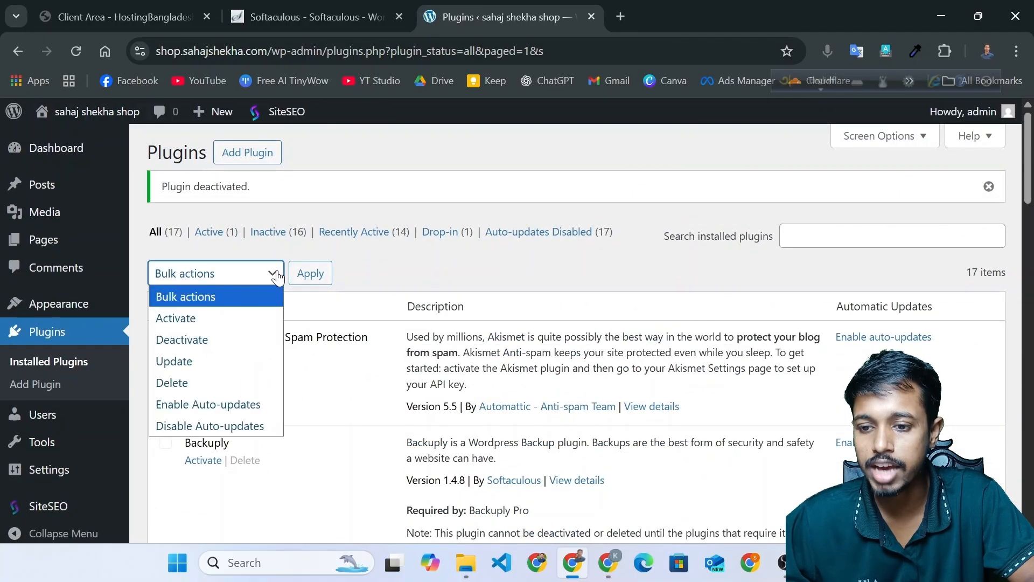
pyautogui.click(186, 383)
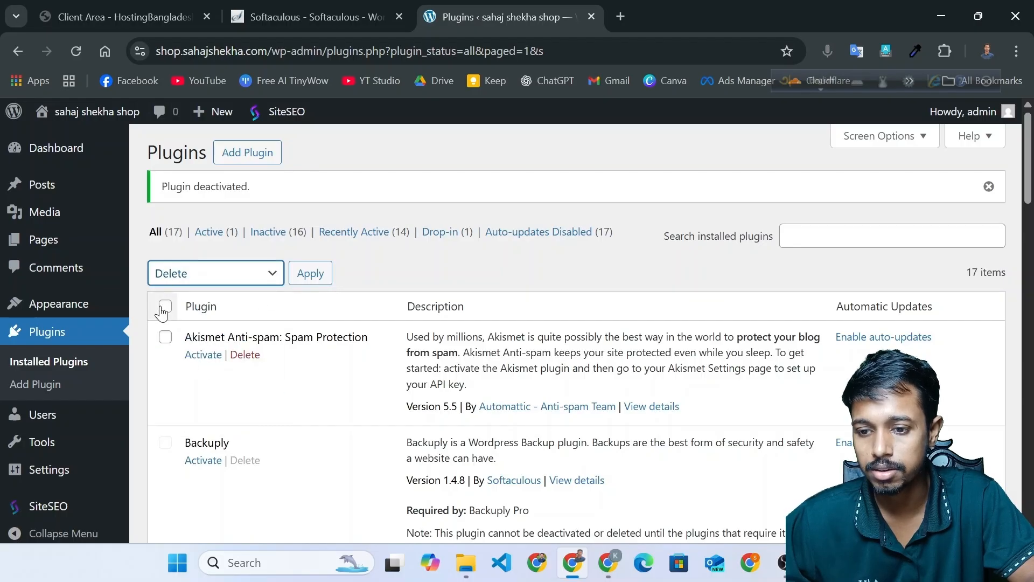
pyautogui.click(166, 305)
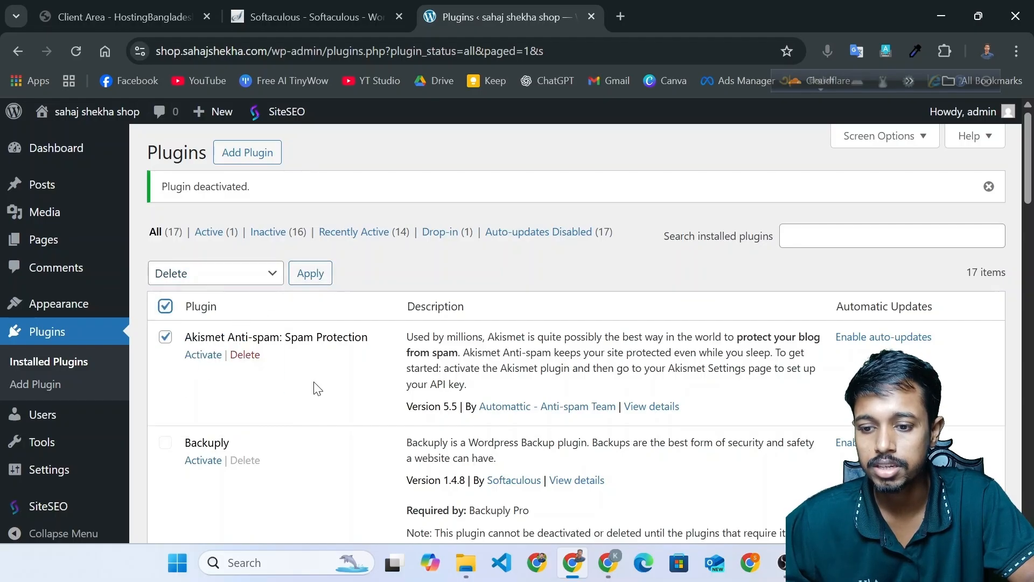
pyautogui.scroll(-10, 315, 387)
pyautogui.scroll(10, 317, 388)
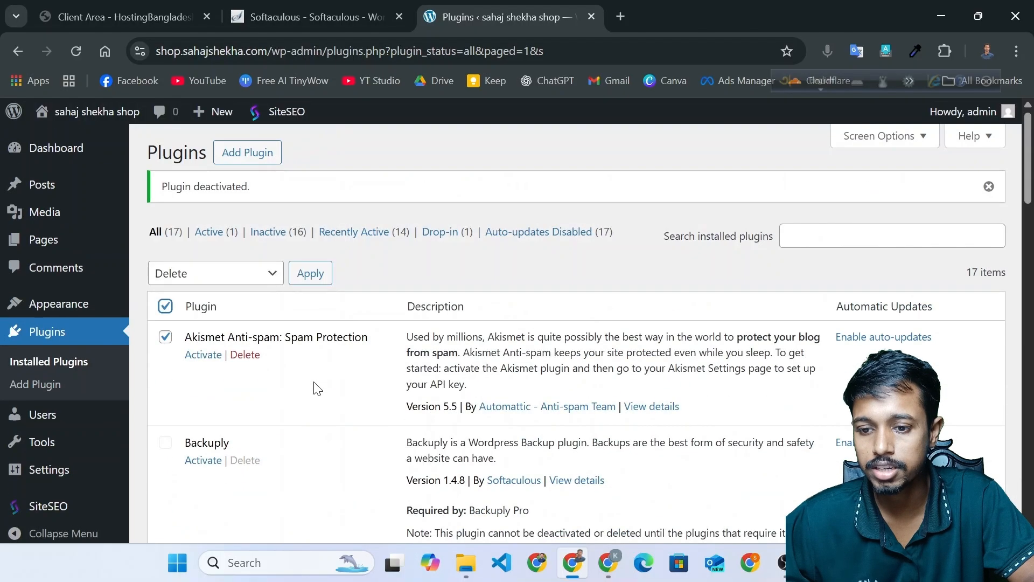
pyautogui.click(311, 273)
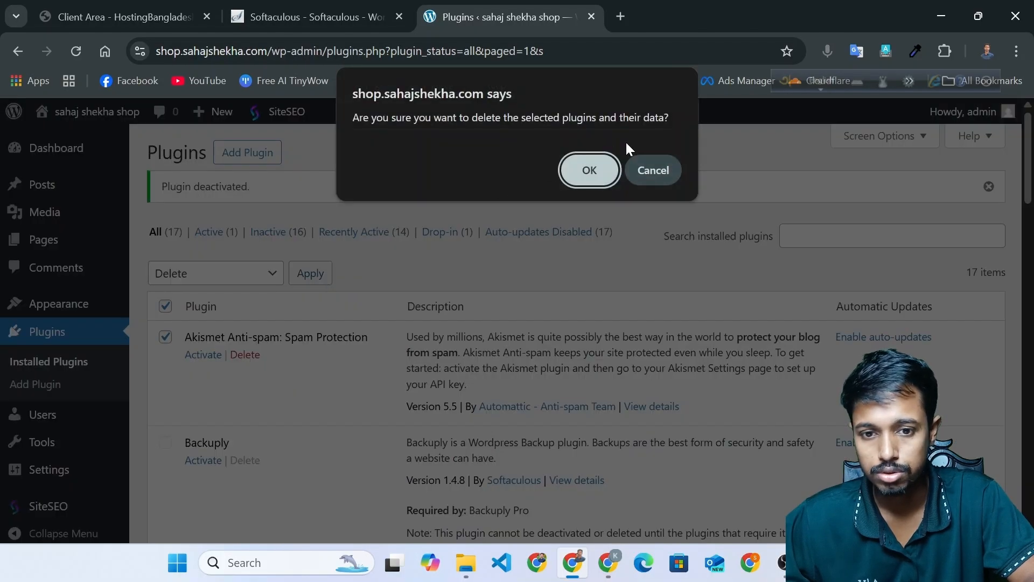
pyautogui.click(590, 170)
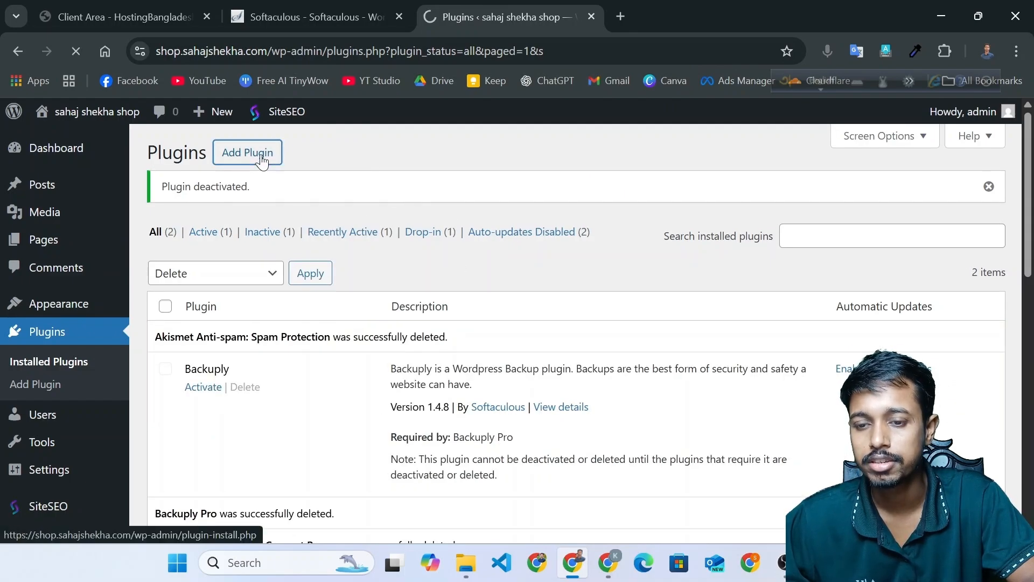
# Install and activate Elementor Website Builder from Add Plugin, returning to the elementor search results.
pyautogui.click(262, 156)
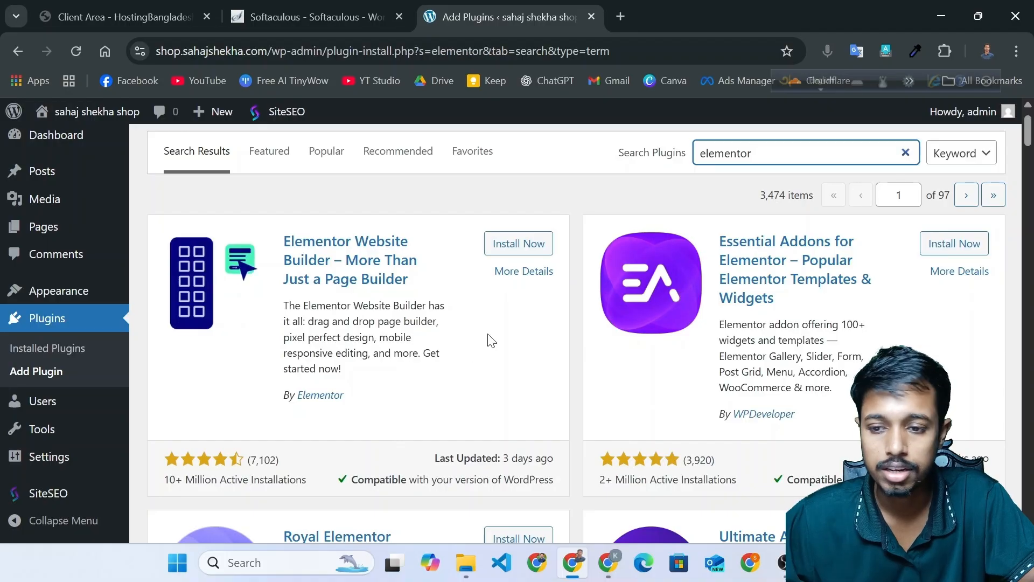
pyautogui.click(528, 245)
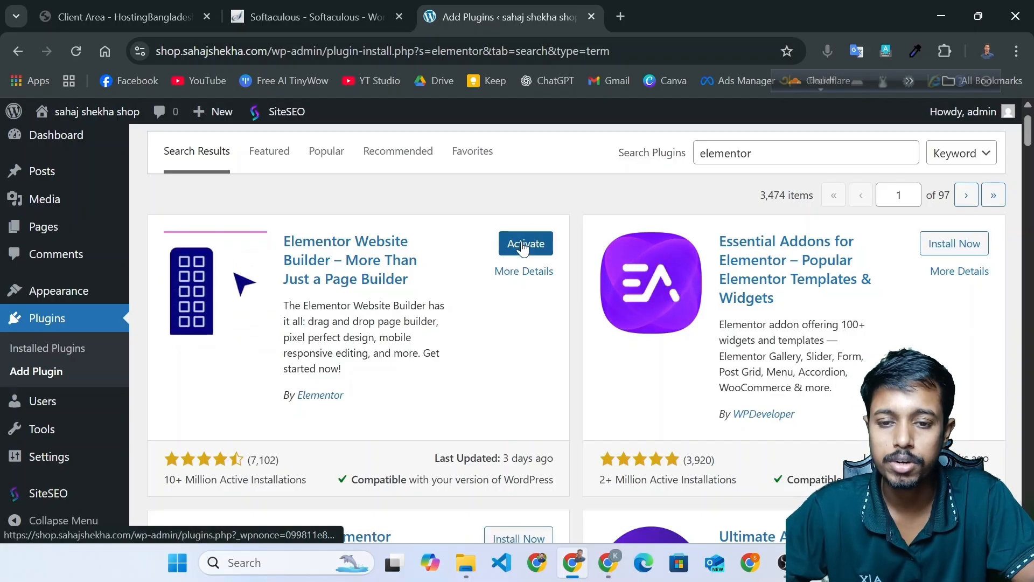
pyautogui.click(524, 244)
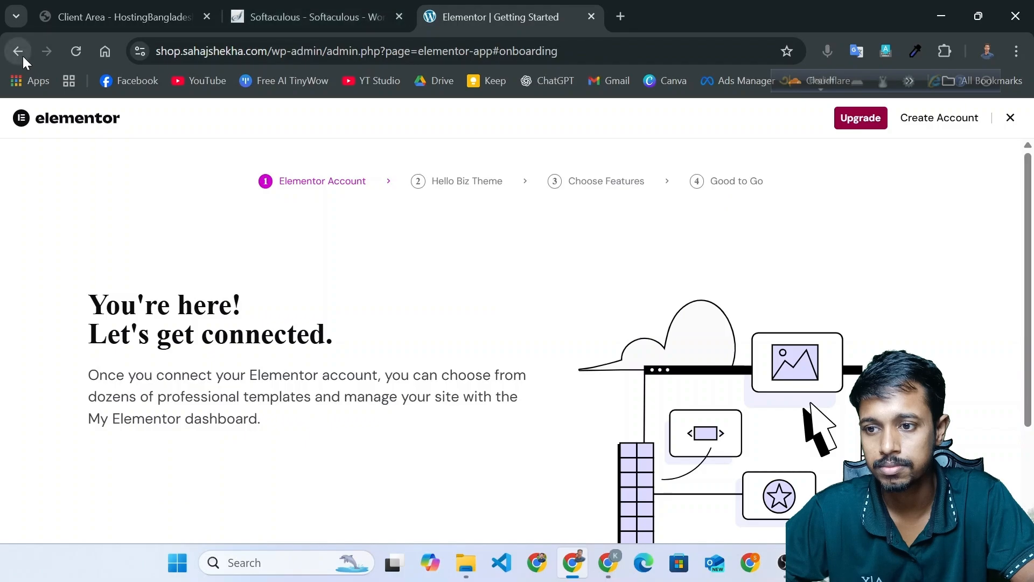
pyautogui.click(23, 56)
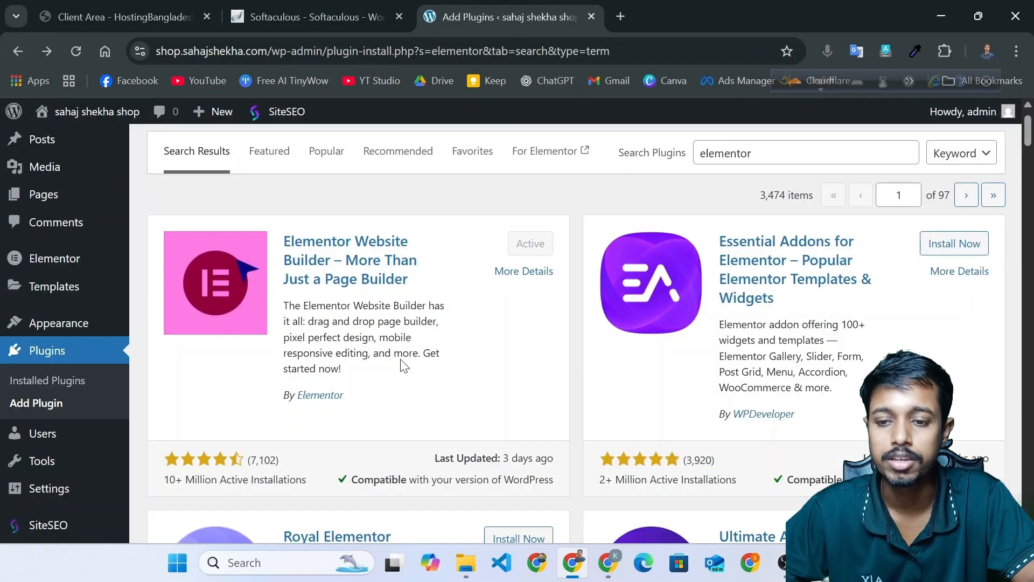
pyautogui.scroll(1, 506, 353)
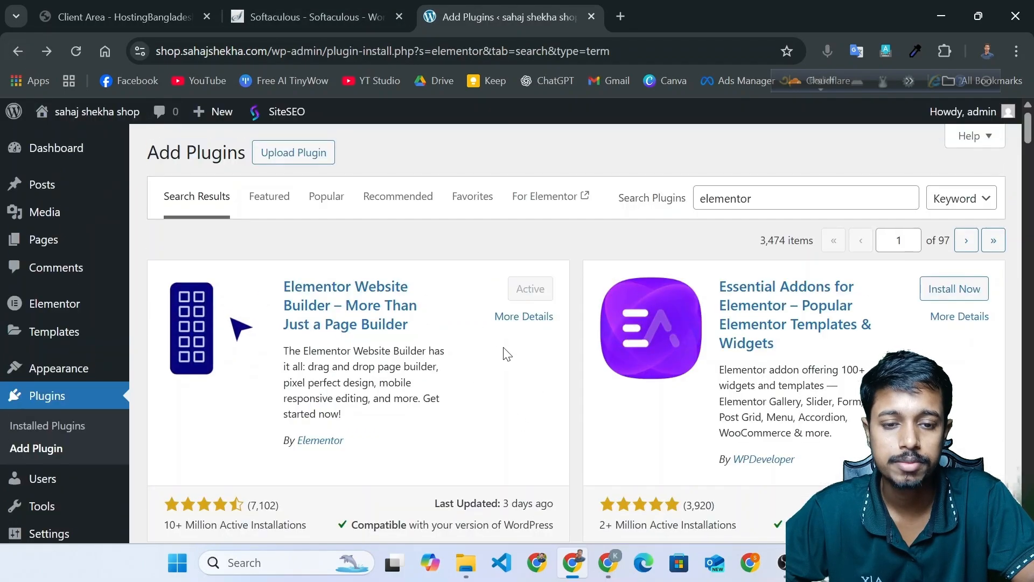
# Search plugins for 'woo', then install and activate WooCommerce.
pyautogui.click(781, 201)
pyautogui.hotkey('ctrl', 'a')
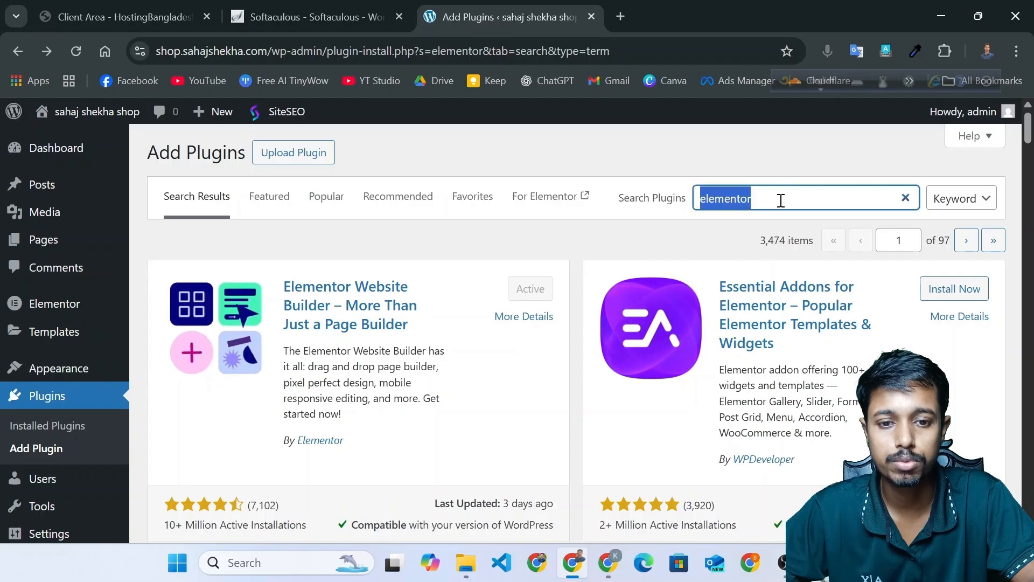
pyautogui.write('woo')
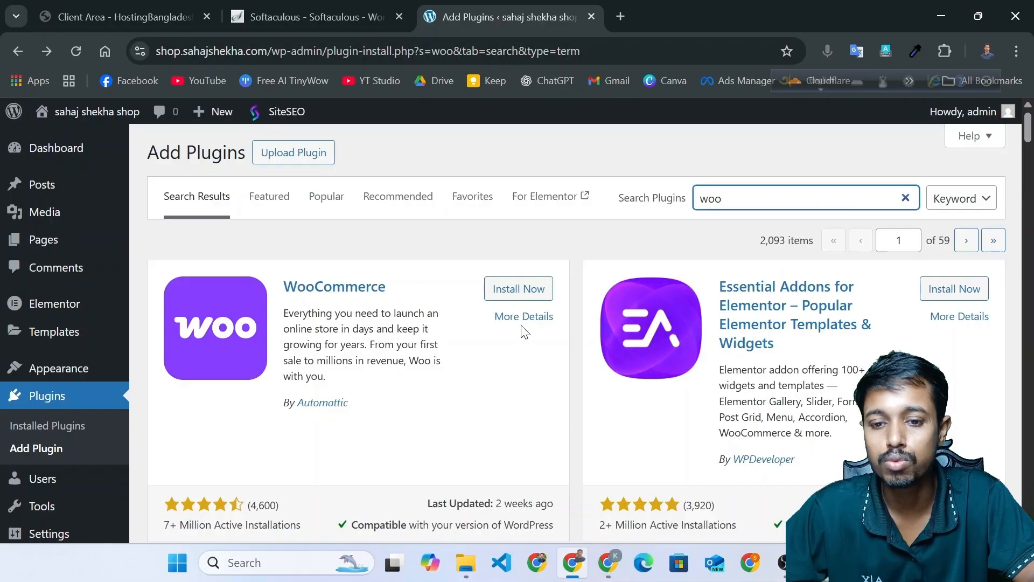
pyautogui.click(522, 289)
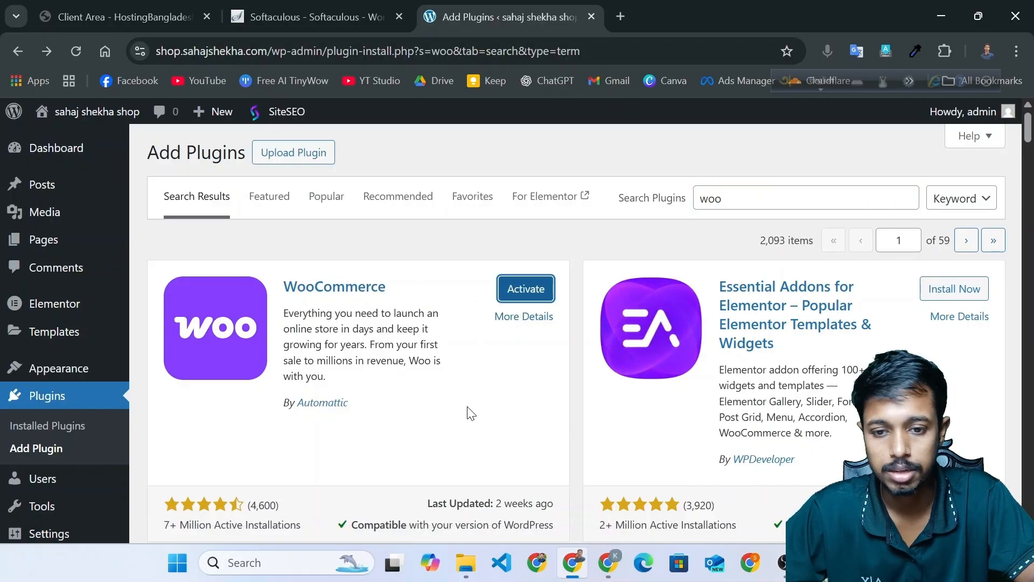
pyautogui.click(527, 289)
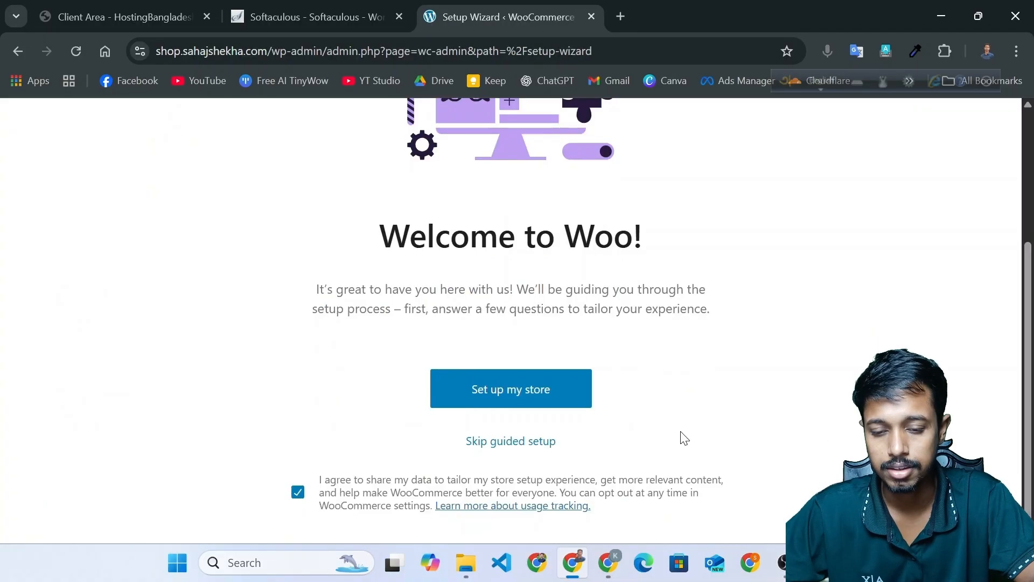
pyautogui.click(511, 389)
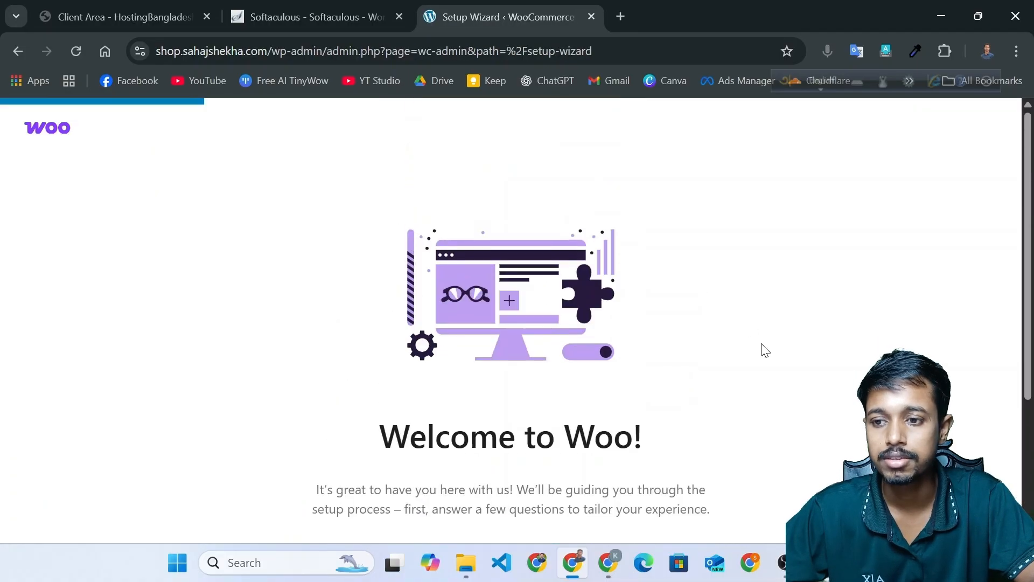
# Start the guided store setup and submit the 'I'm just starting my business' profile.
pyautogui.scroll(-3, 724, 358)
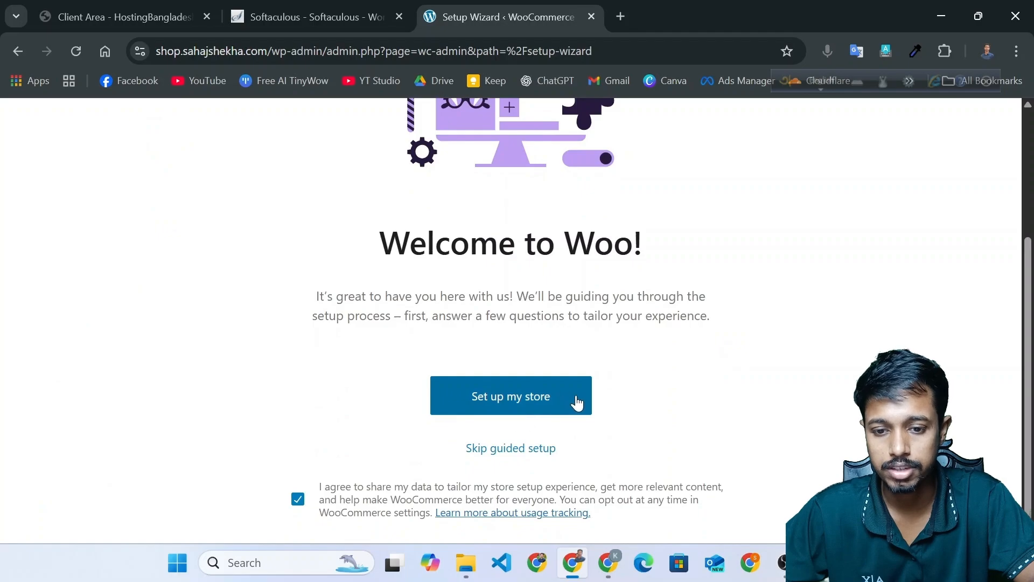
pyautogui.click(525, 399)
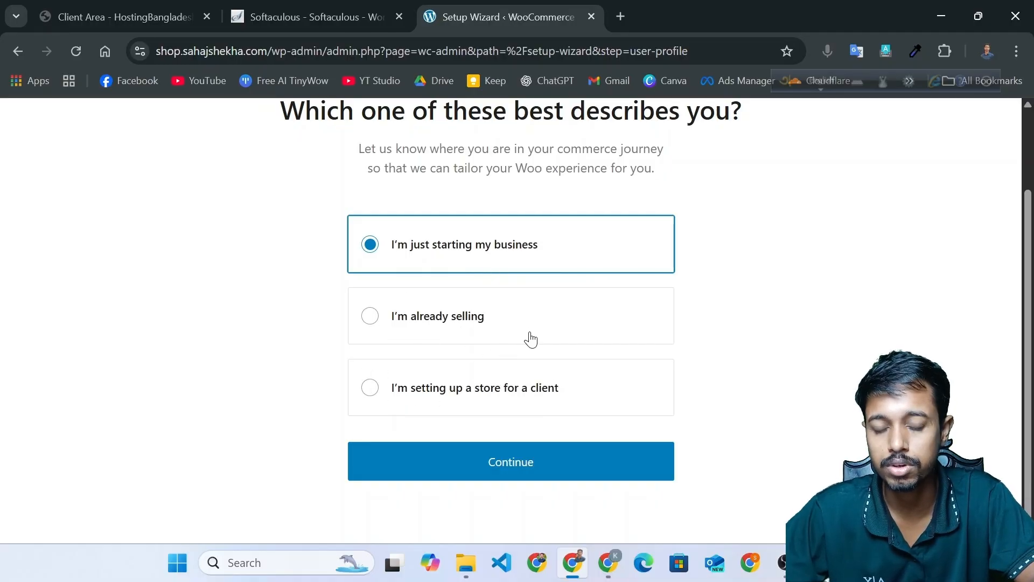
pyautogui.scroll(1, 530, 339)
pyautogui.scroll(1, 542, 272)
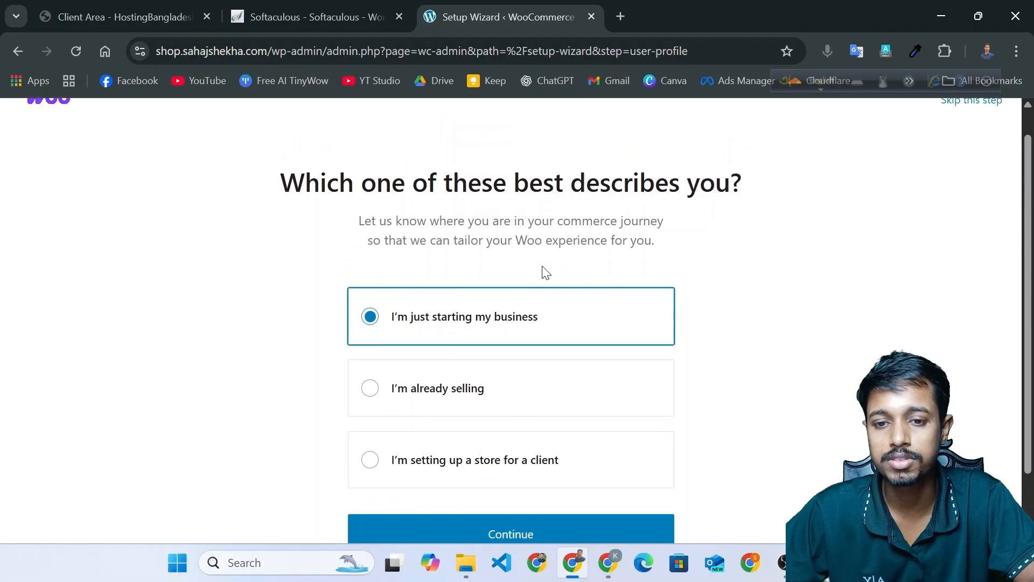
pyautogui.scroll(-1, 526, 484)
pyautogui.click(516, 477)
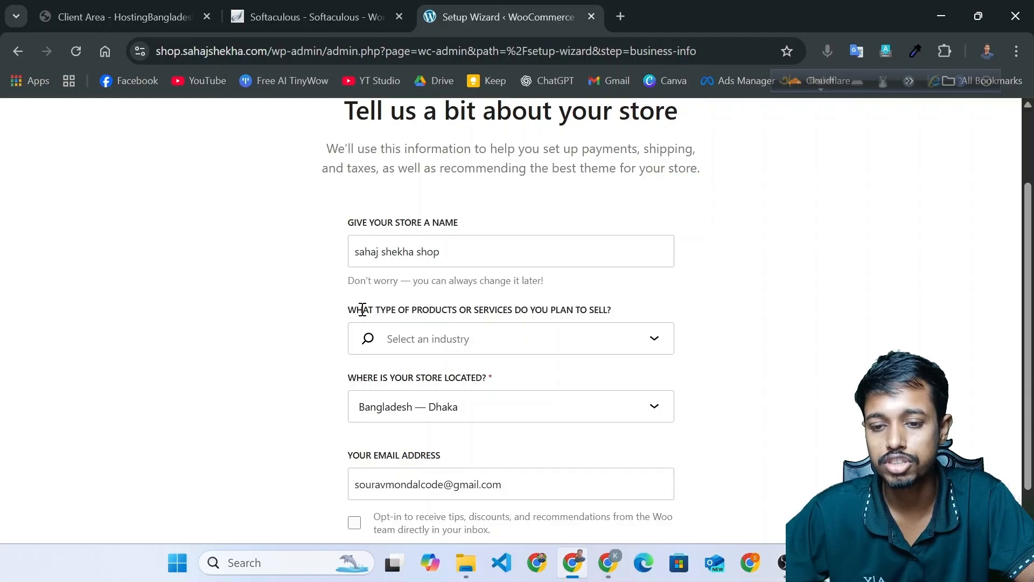
# Choose Clothing and accessories as the store's industry.
pyautogui.click(660, 343)
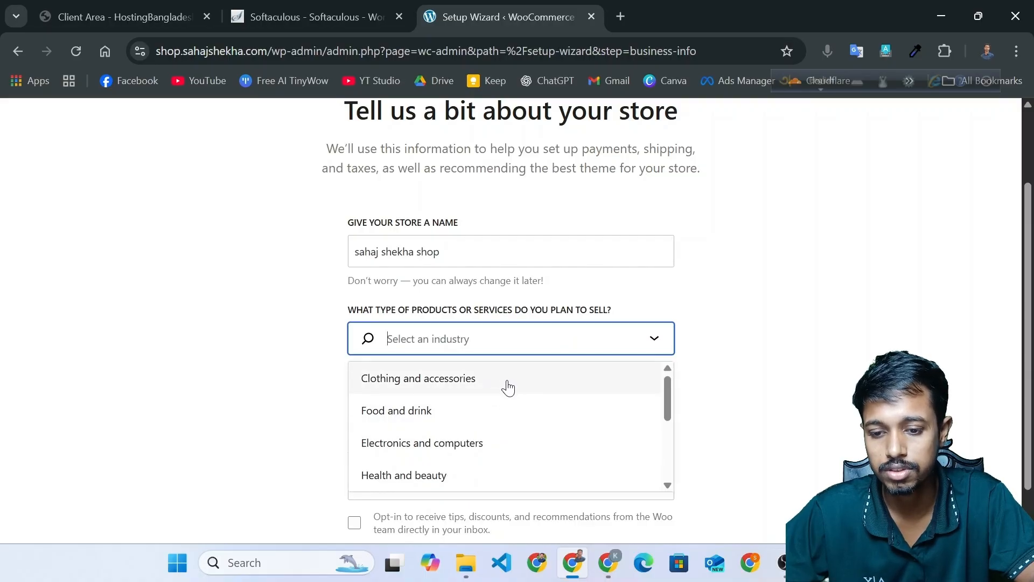
pyautogui.write('fas')
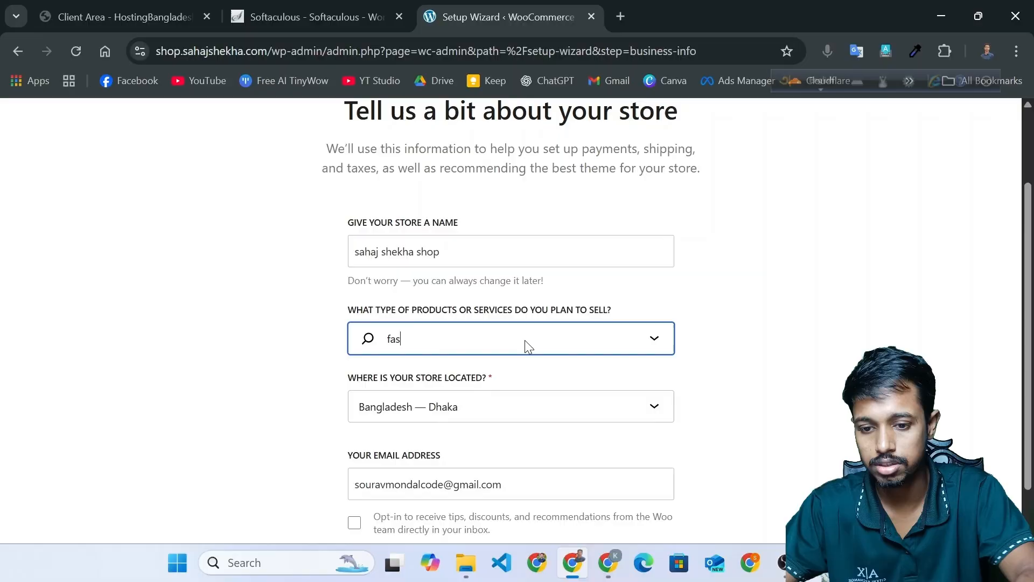
pyautogui.click(654, 339)
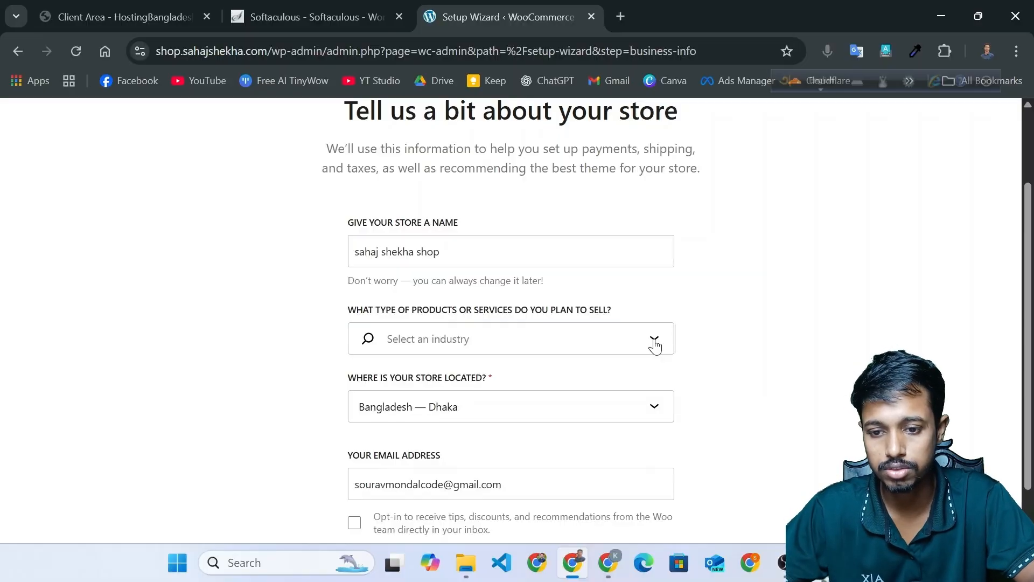
pyautogui.click(655, 342)
pyautogui.click(523, 387)
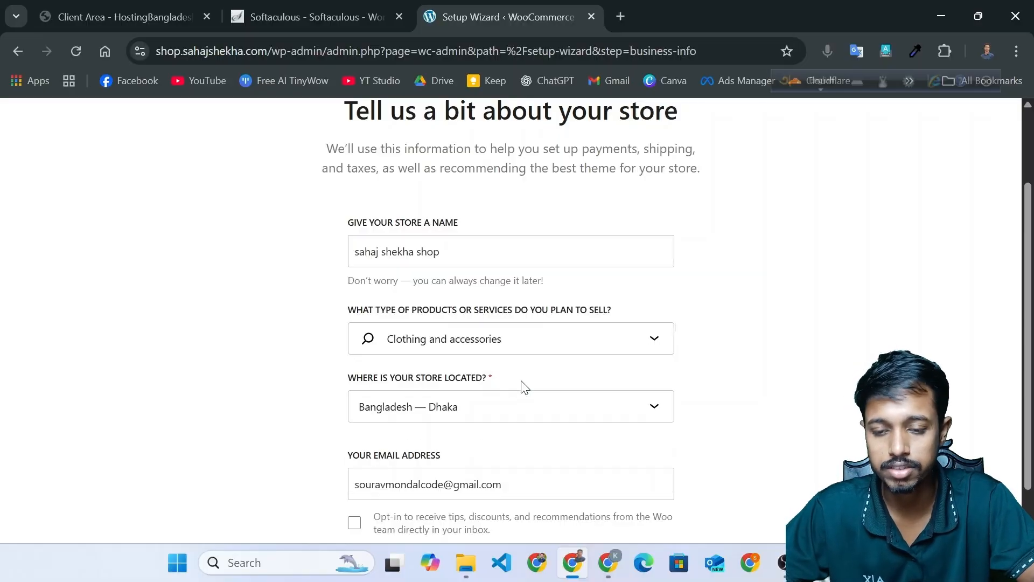
pyautogui.scroll(-1, 720, 388)
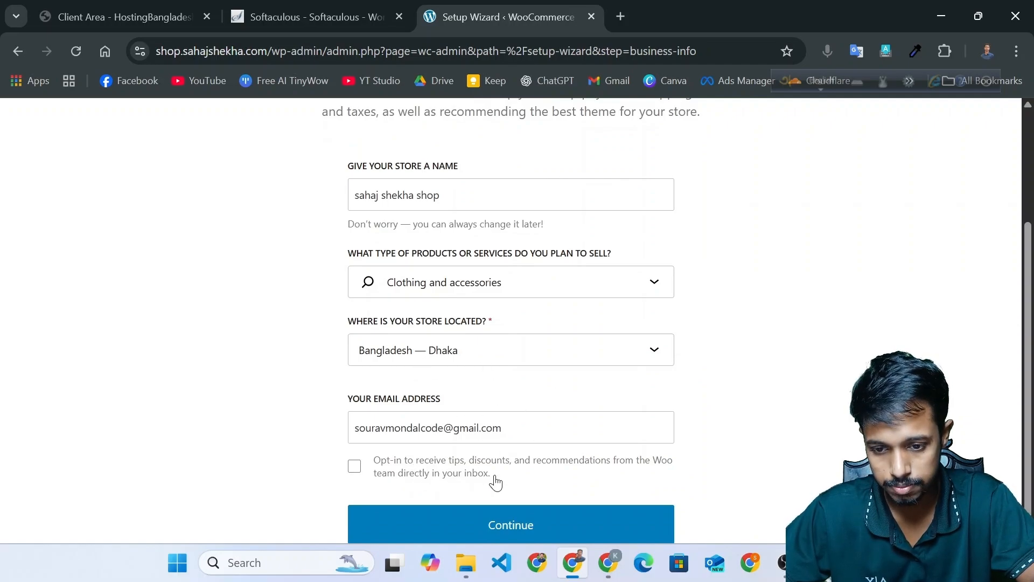
pyautogui.scroll(3, 596, 475)
pyautogui.scroll(-3, 595, 475)
# Untick PayPal, Jetpack, Pinterest, MailPoet and Google, finish the wizard, then choose Set up payments.
pyautogui.click(536, 528)
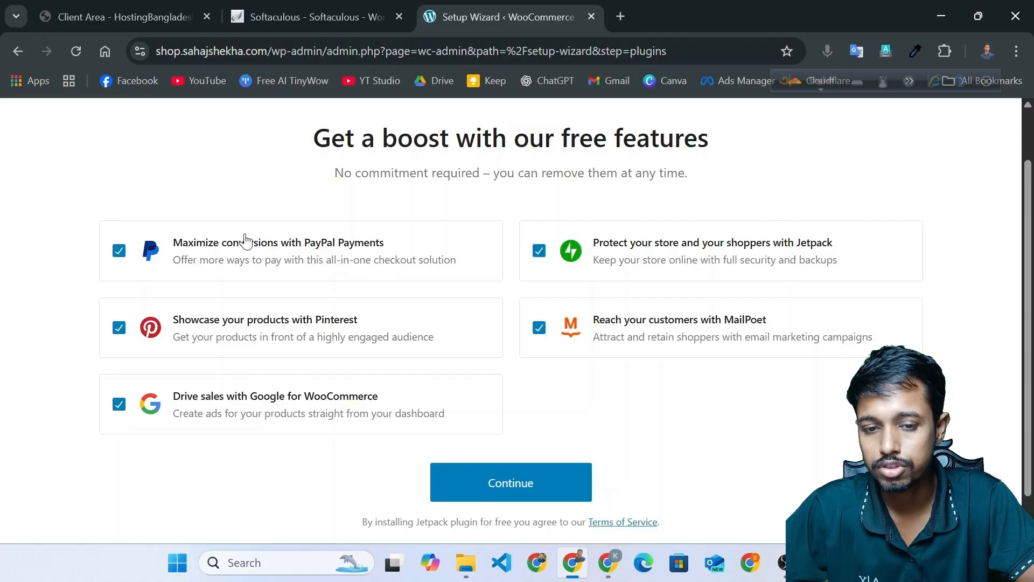
pyautogui.click(119, 254)
pyautogui.click(542, 244)
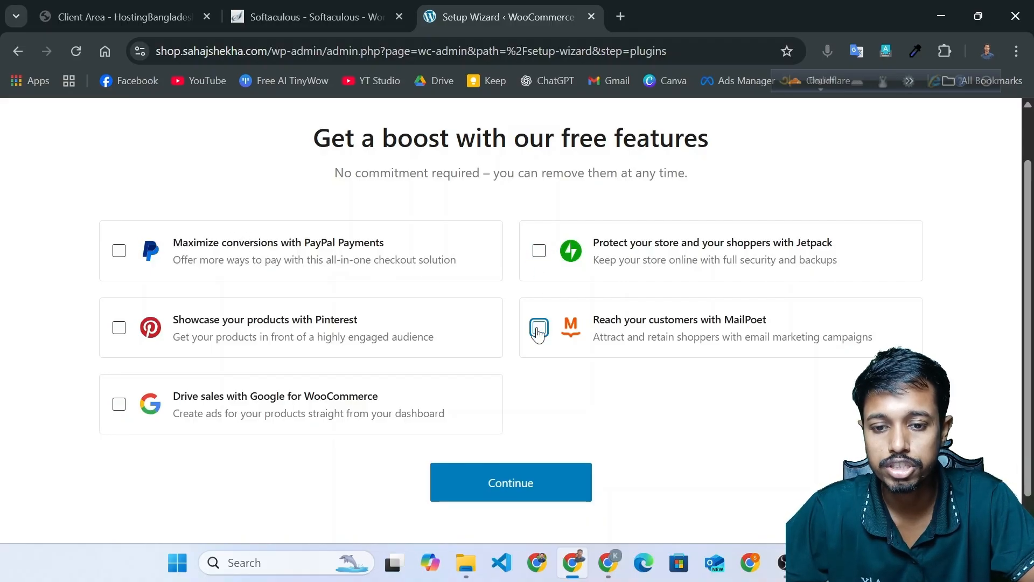
pyautogui.click(518, 480)
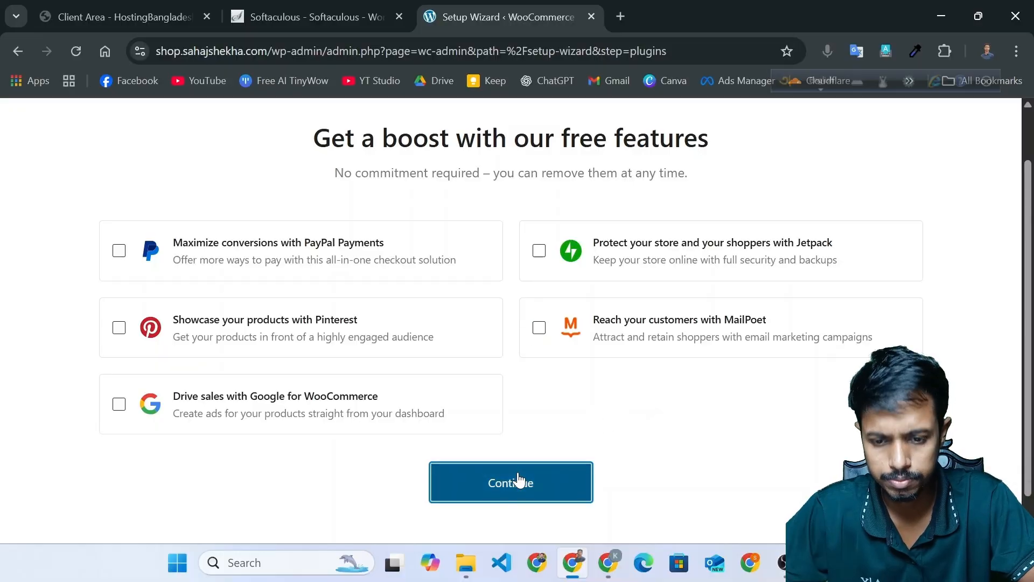
pyautogui.click(331, 373)
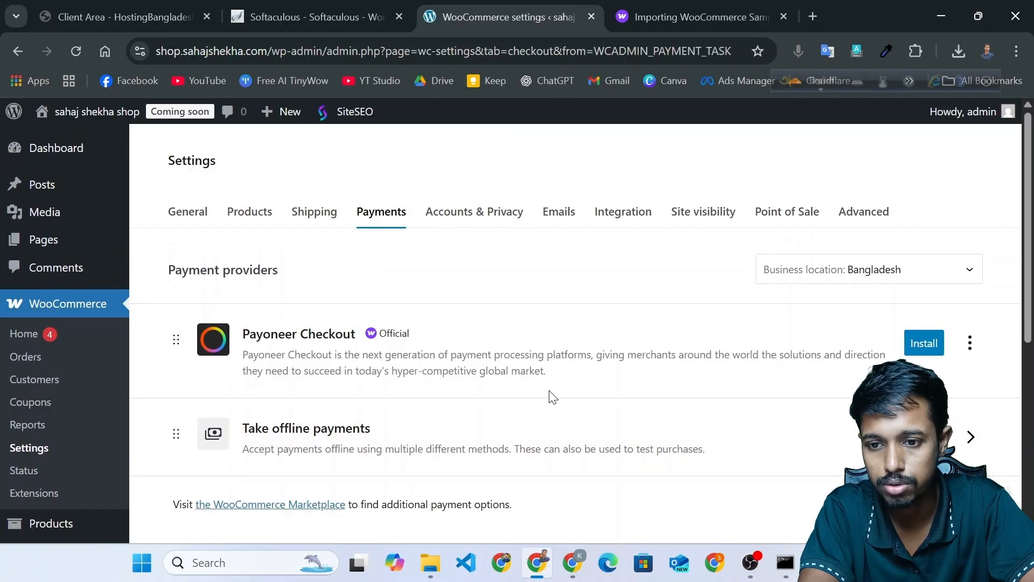
# Under Take offline payments, enable Direct bank transfer and Cash on delivery.
pyautogui.scroll(-1, 552, 396)
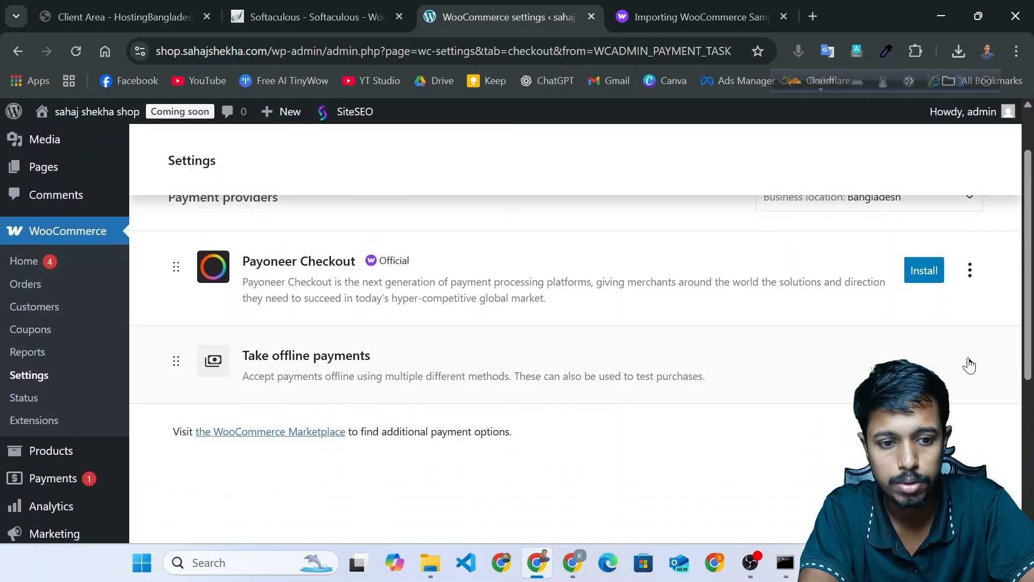
pyautogui.click(974, 368)
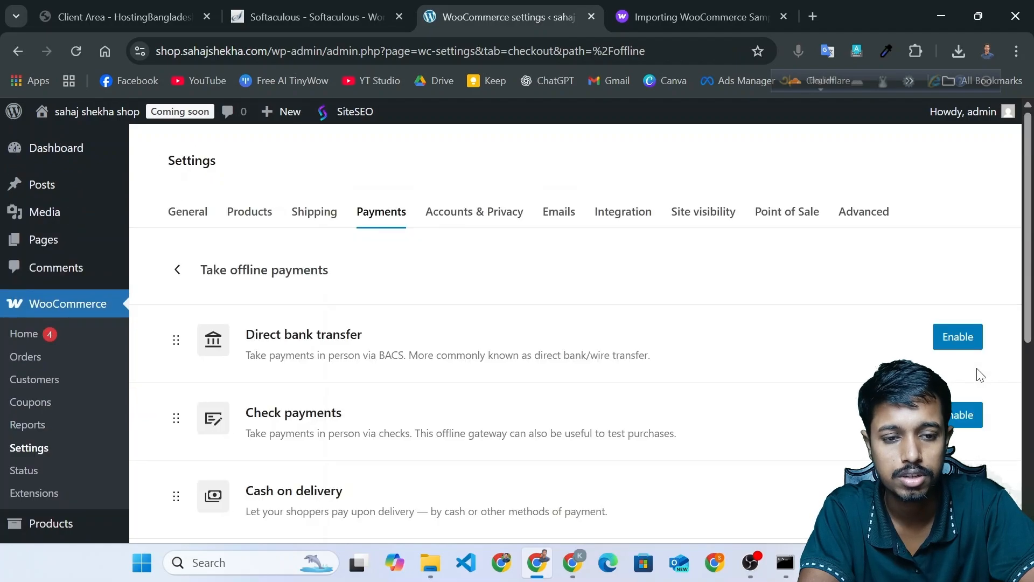
pyautogui.scroll(-1, 835, 334)
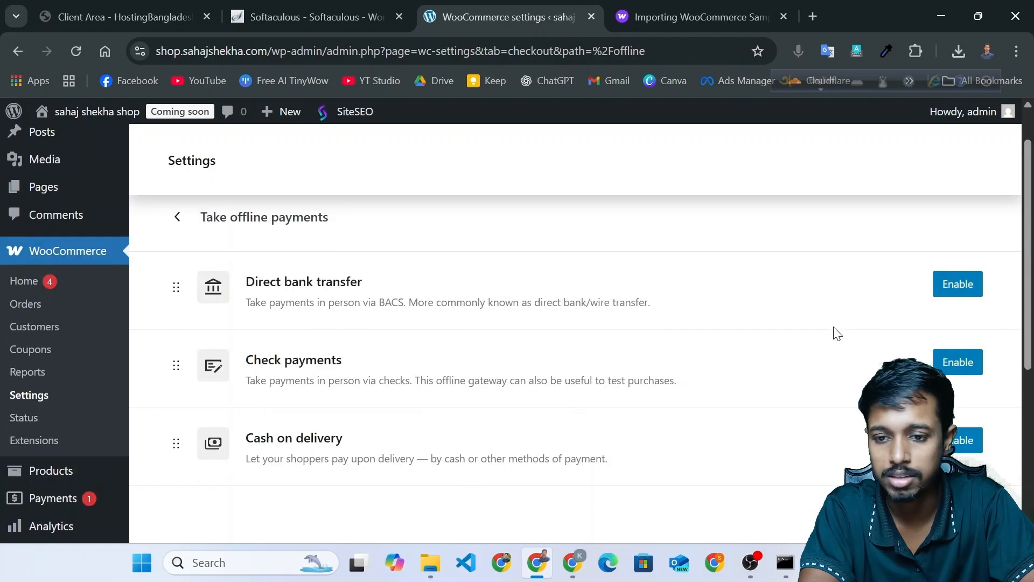
pyautogui.click(955, 283)
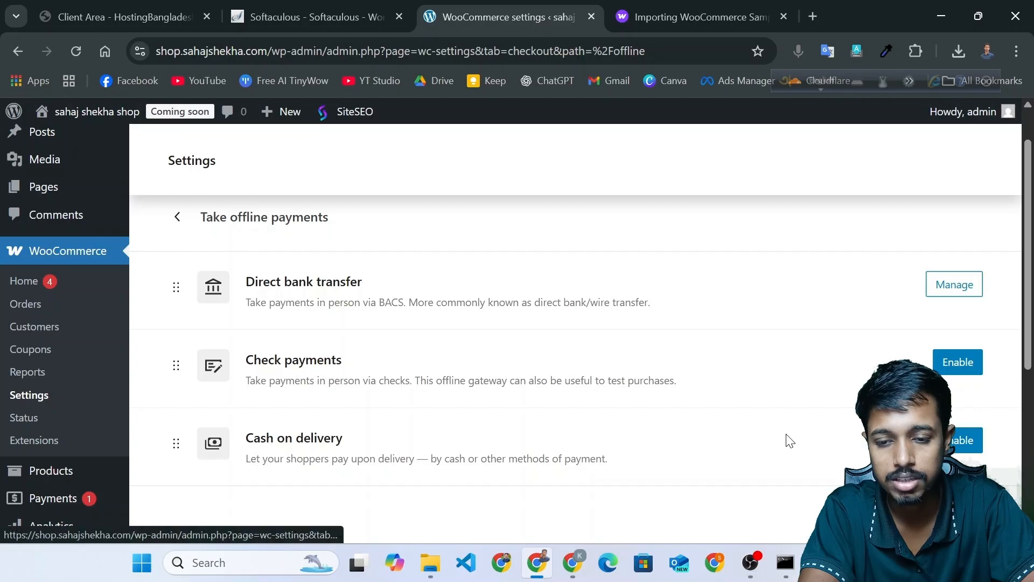
pyautogui.scroll(-1, 780, 434)
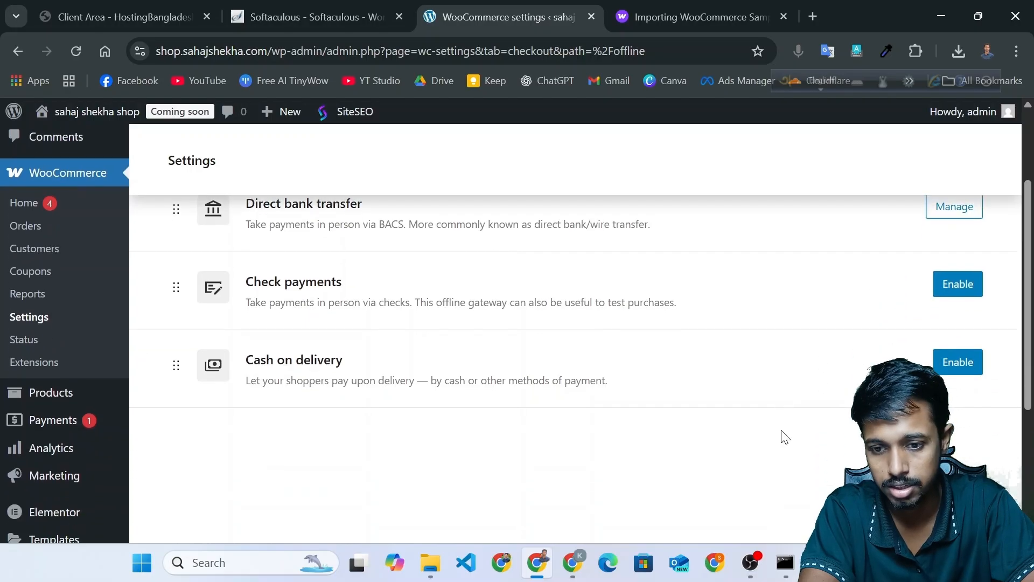
pyautogui.click(958, 362)
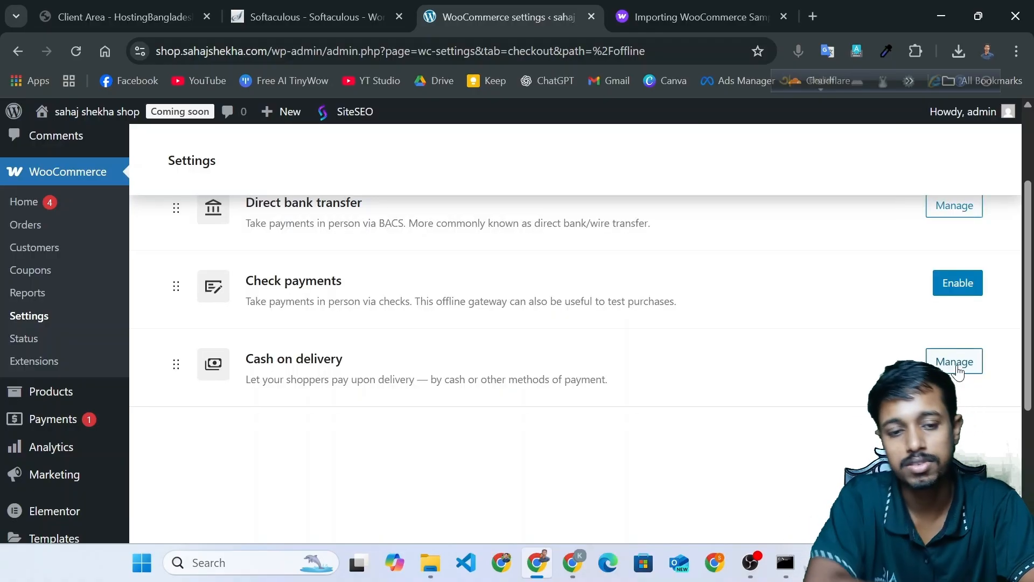
pyautogui.scroll(3, 756, 470)
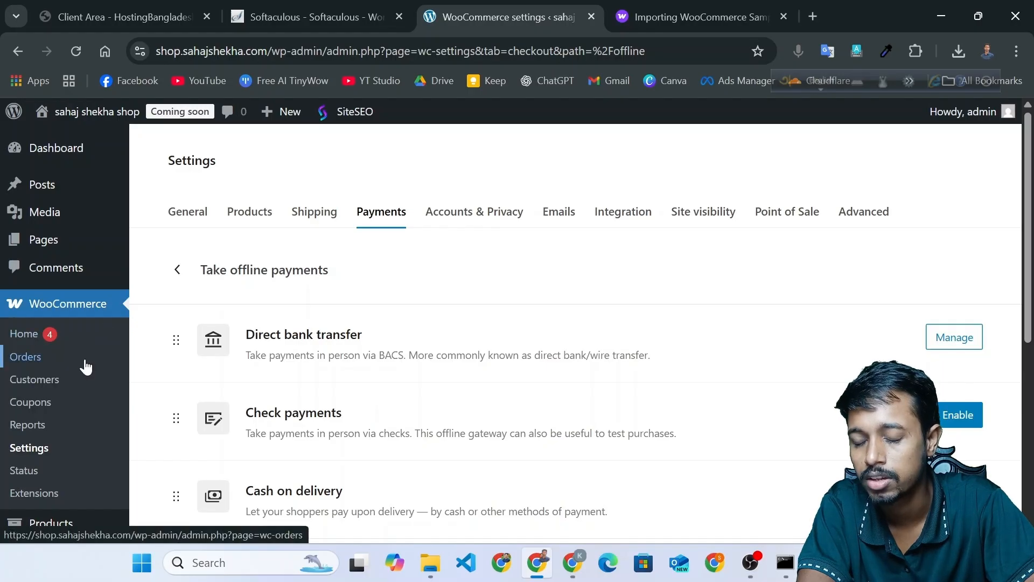
pyautogui.scroll(-3, 85, 365)
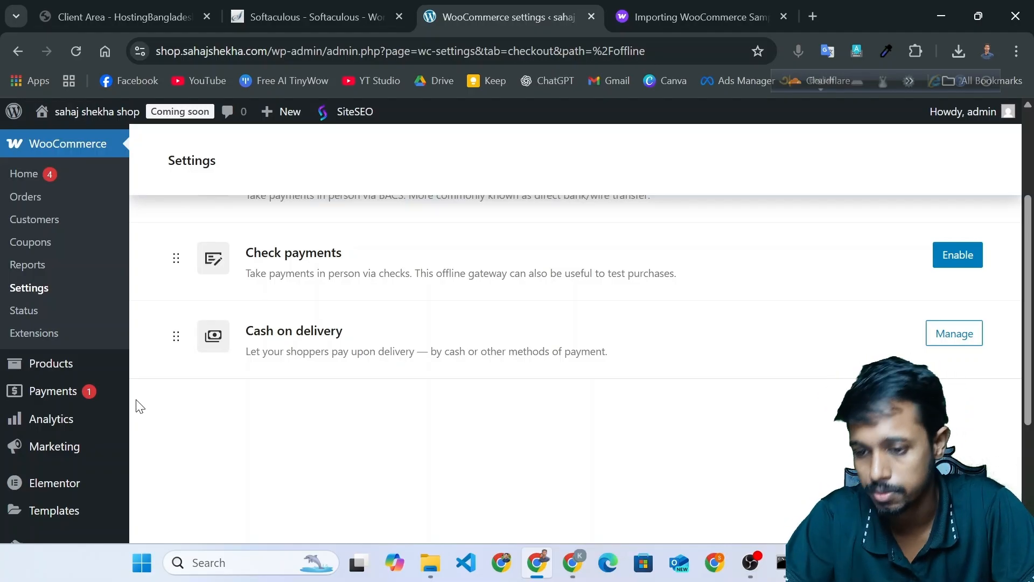
# Search the plugin directory for 'bangladeshi', then install and activate Bangladeshi Payment Gateways.
pyautogui.scroll(-4, 59, 422)
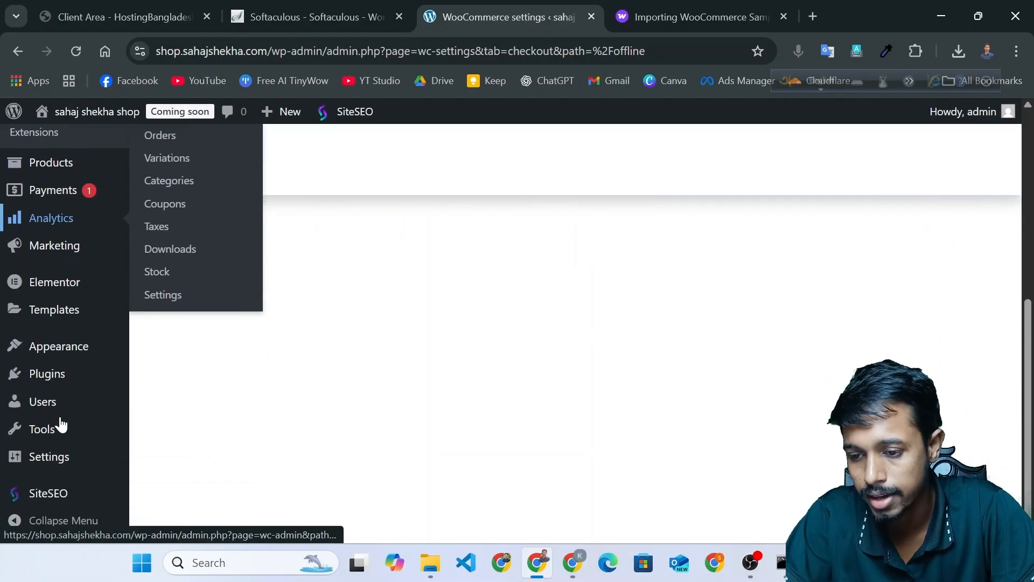
pyautogui.click(78, 382)
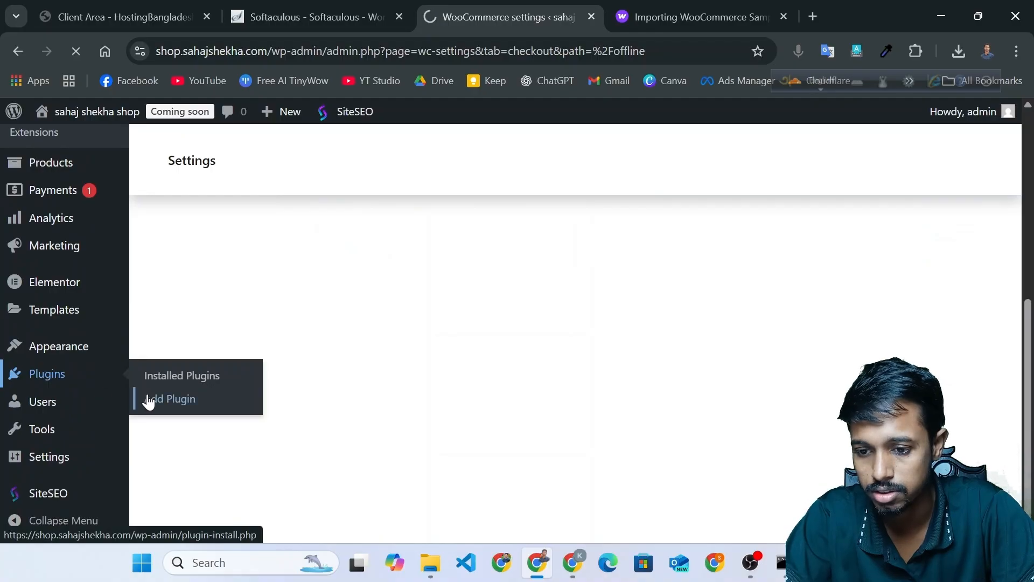
pyautogui.click(158, 404)
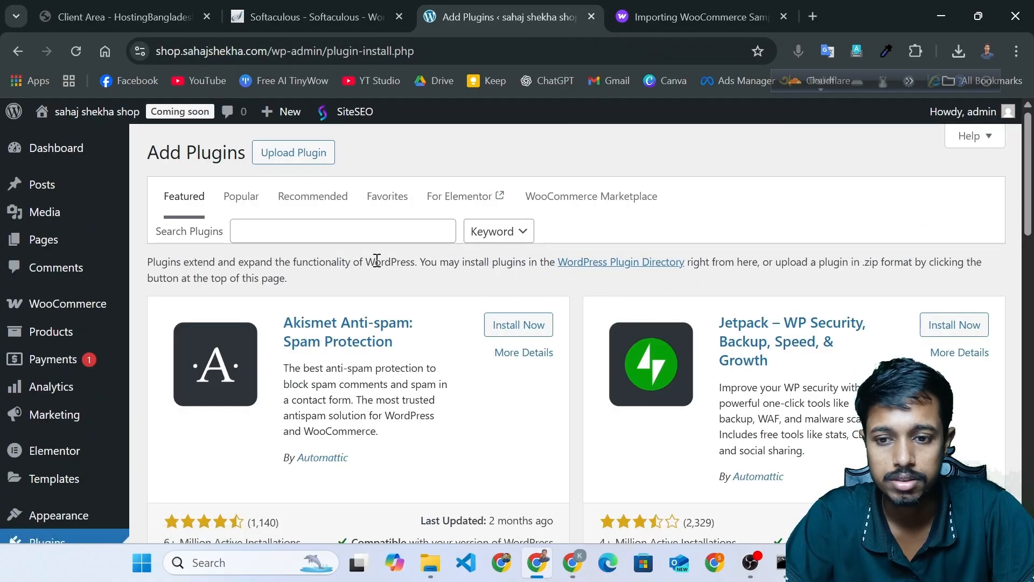
pyautogui.click(364, 232)
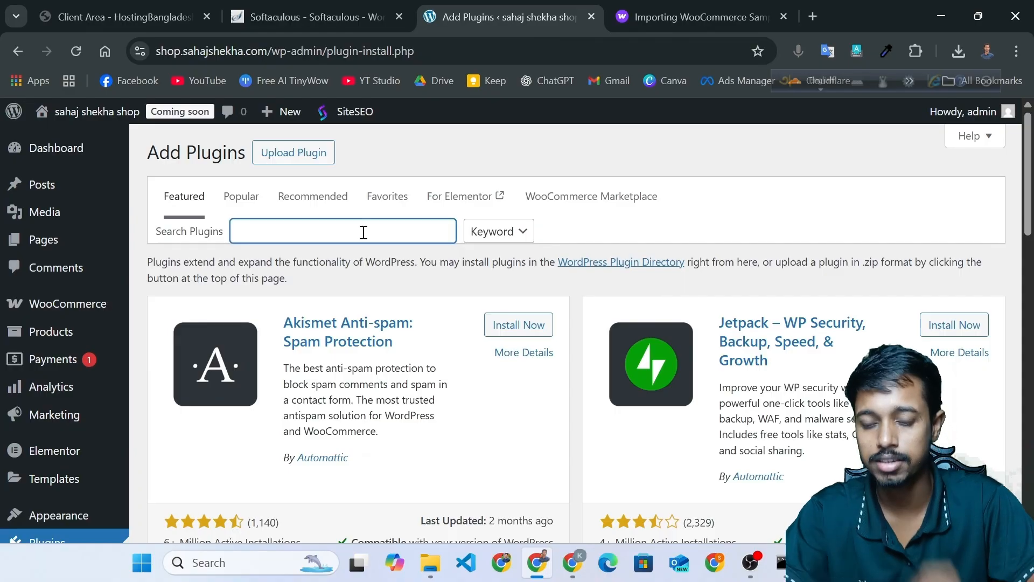
pyautogui.write('bangladeshi')
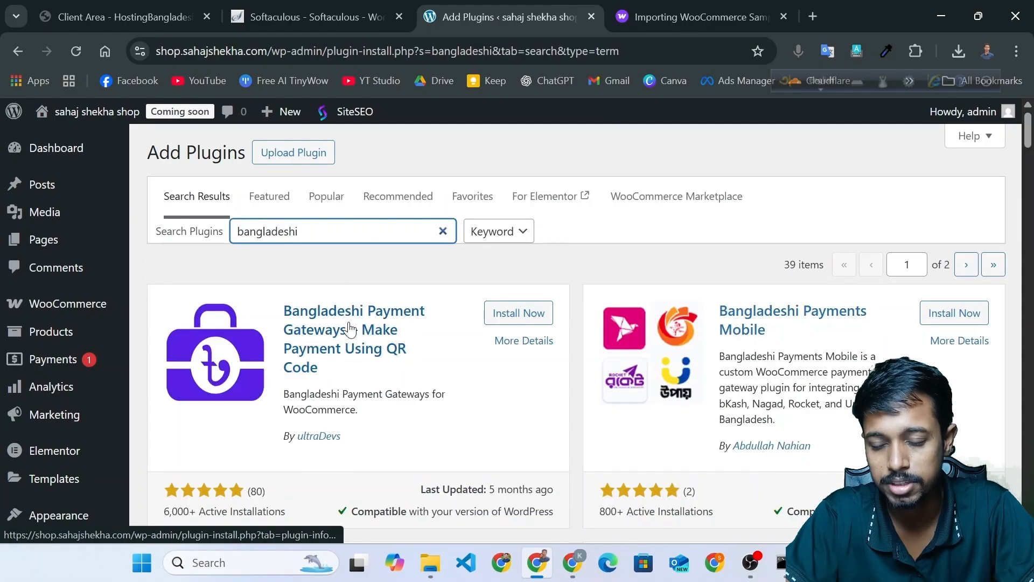
pyautogui.scroll(-1, 406, 392)
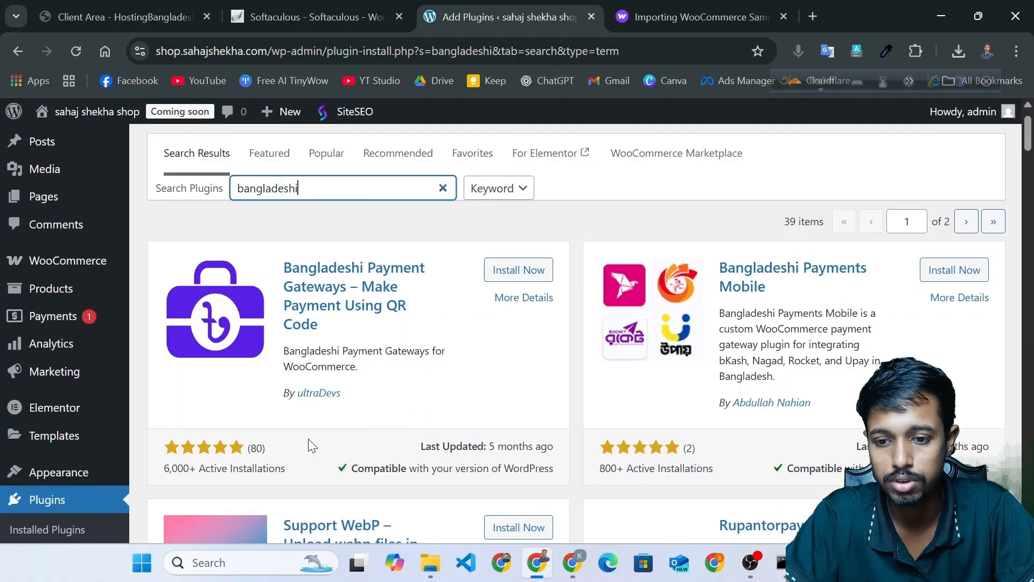
pyautogui.click(526, 275)
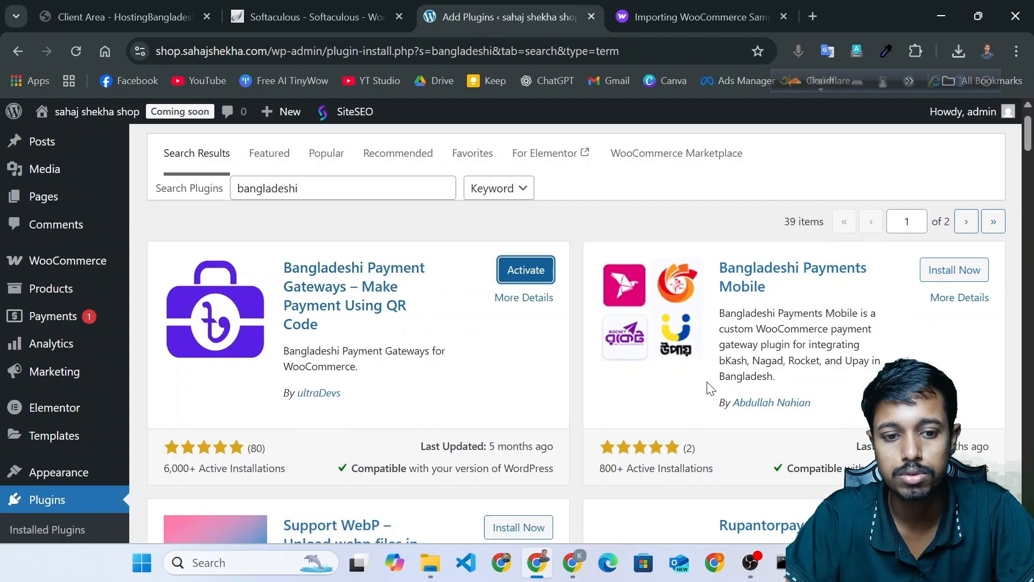
pyautogui.scroll(-7, 708, 383)
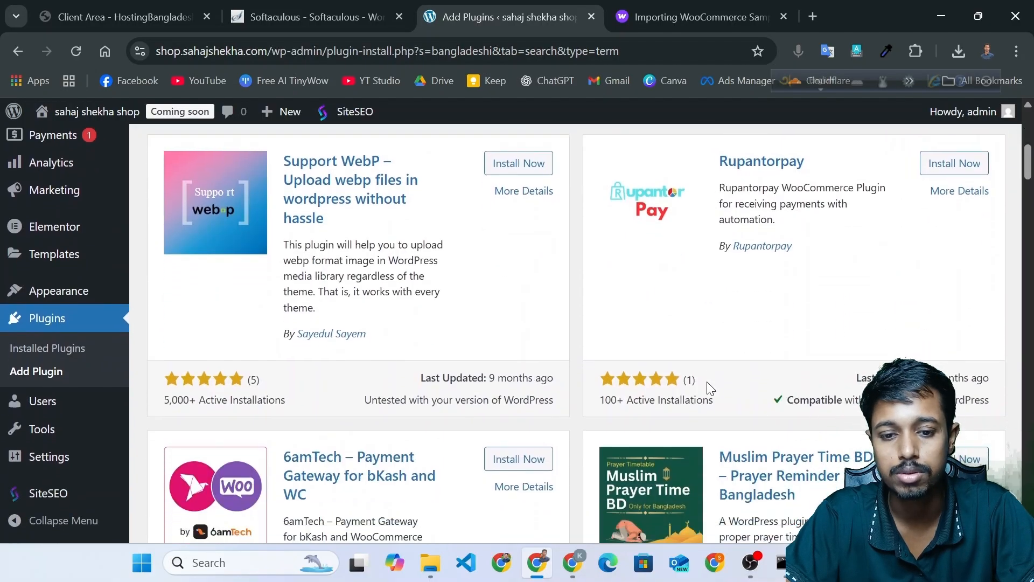
pyautogui.scroll(7, 707, 381)
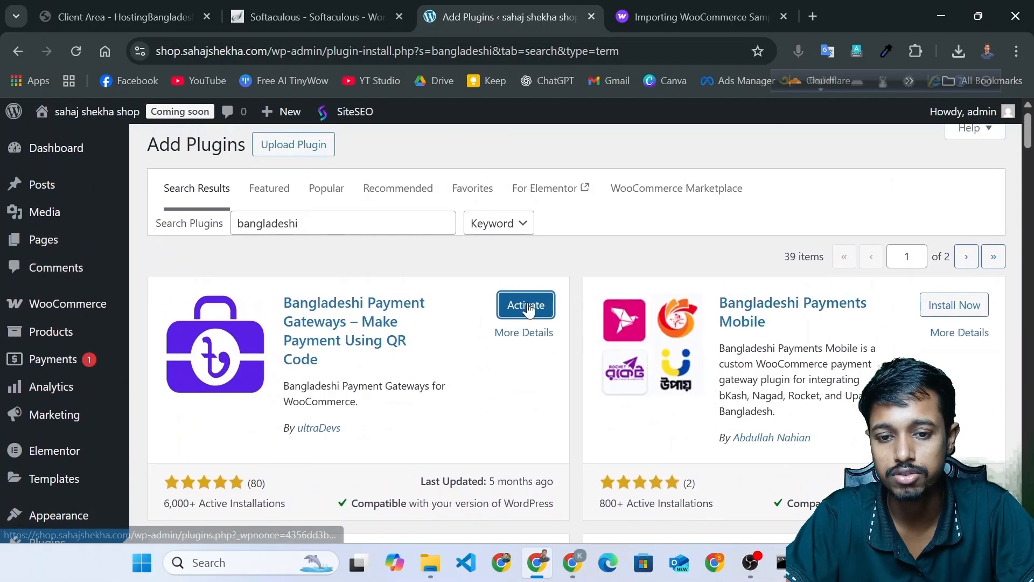
pyautogui.click(528, 307)
# Enable bkash in the WooCommerce payments list and open Manage for the rocket gateway.
pyautogui.scroll(-2, 730, 412)
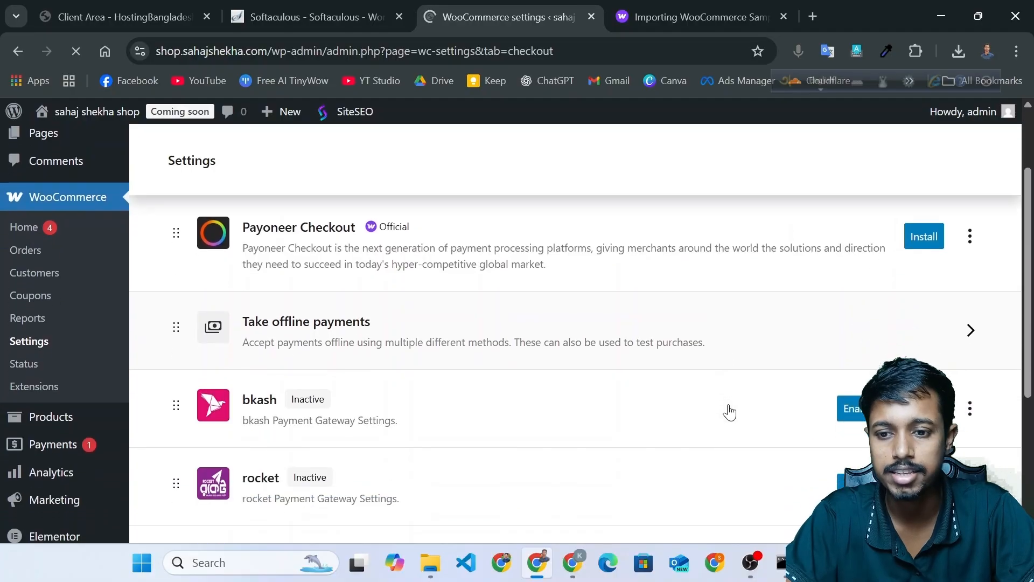
pyautogui.scroll(2, 730, 412)
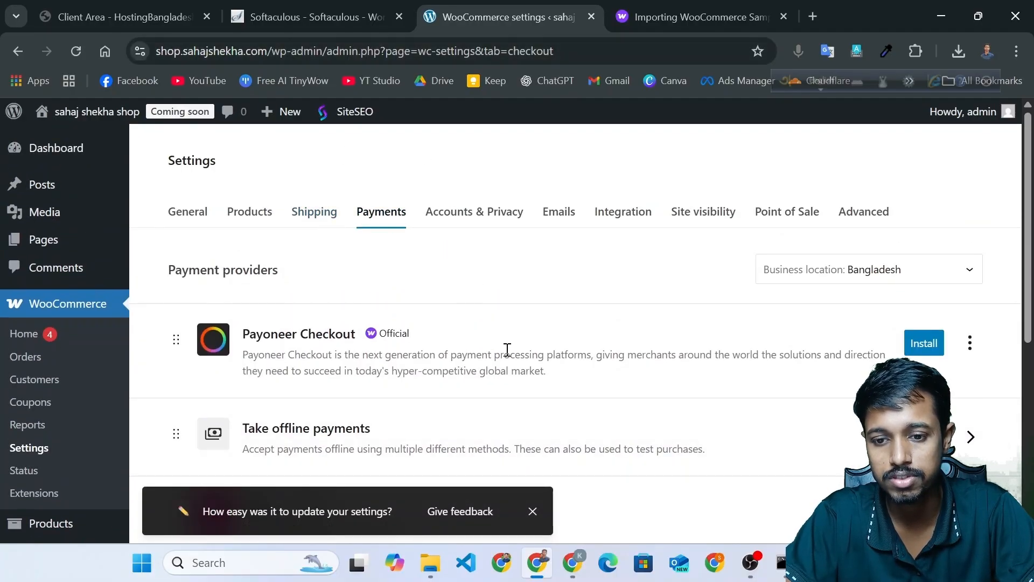
pyautogui.scroll(-4, 506, 350)
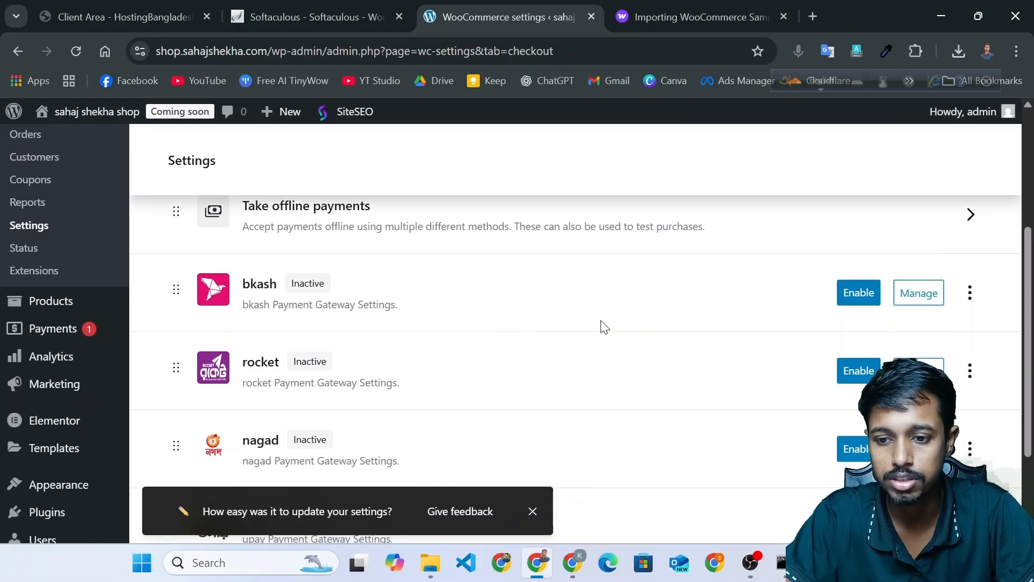
pyautogui.scroll(-1, 544, 368)
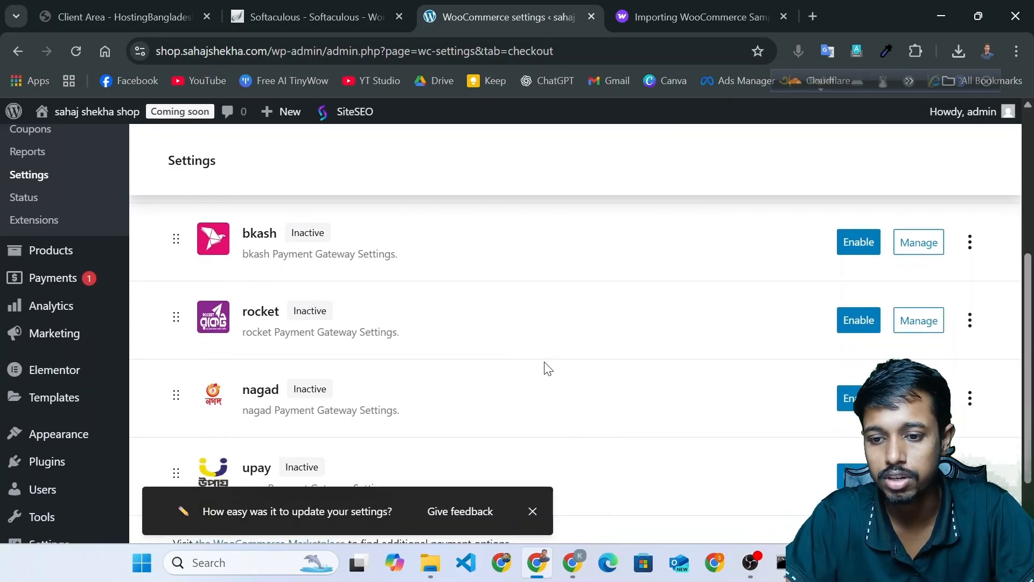
pyautogui.scroll(-1, 548, 368)
pyautogui.scroll(4, 548, 368)
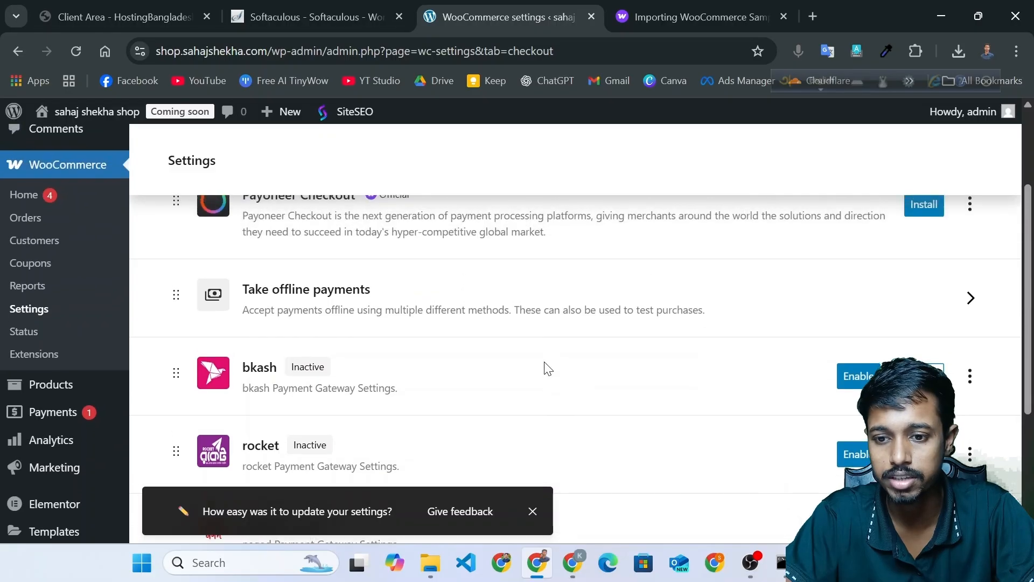
pyautogui.scroll(-1, 547, 369)
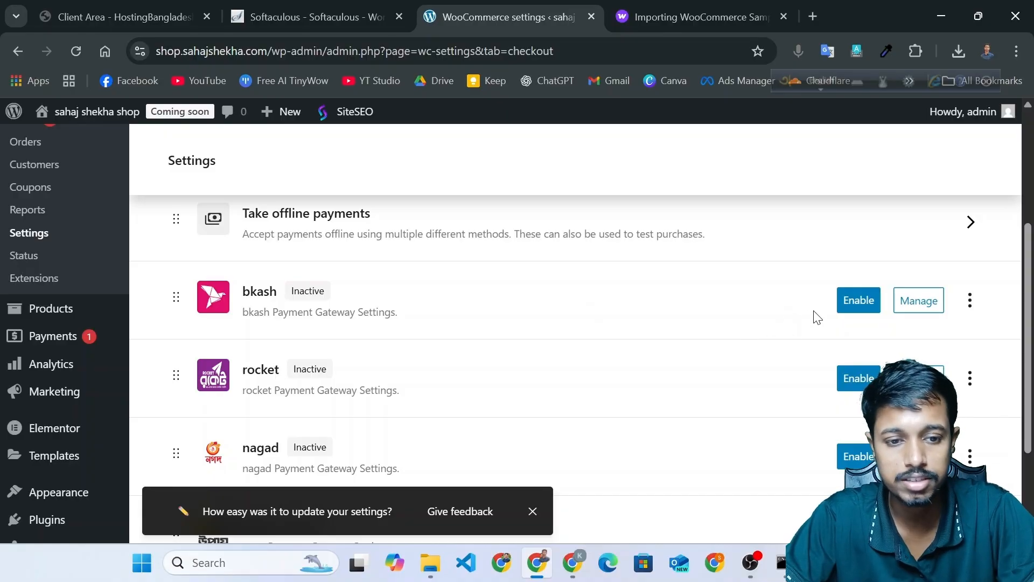
pyautogui.click(861, 299)
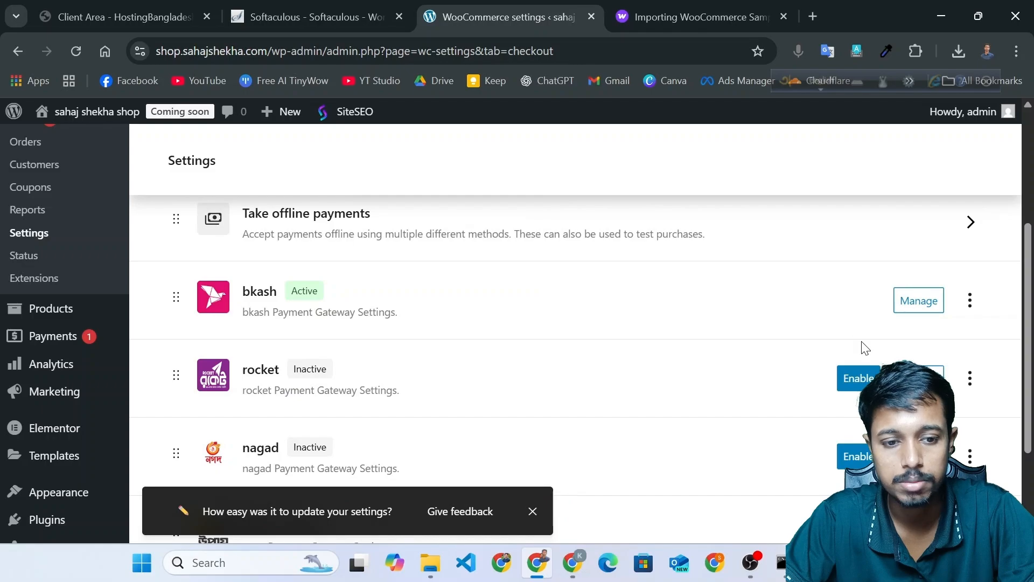
pyautogui.click(919, 378)
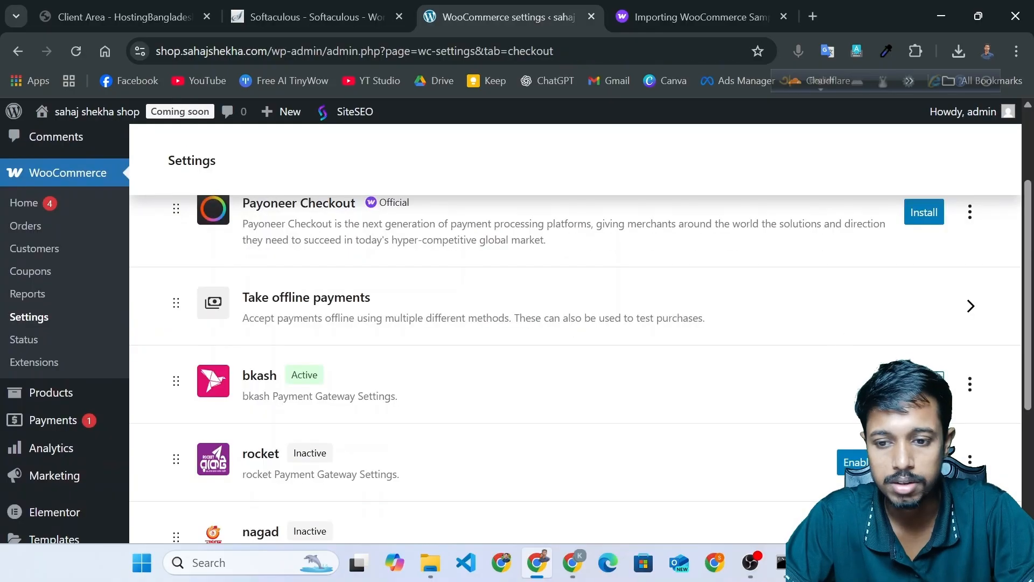
# Set the bkash gateway title to 'Bikash send money payment', leaving bkash Charge off.
pyautogui.click(920, 384)
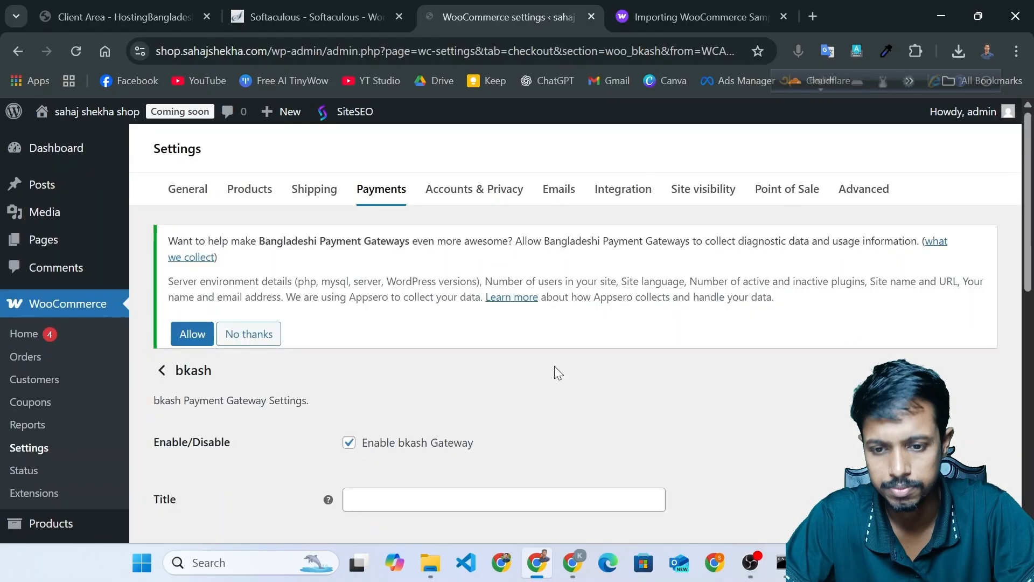
pyautogui.scroll(-3, 557, 372)
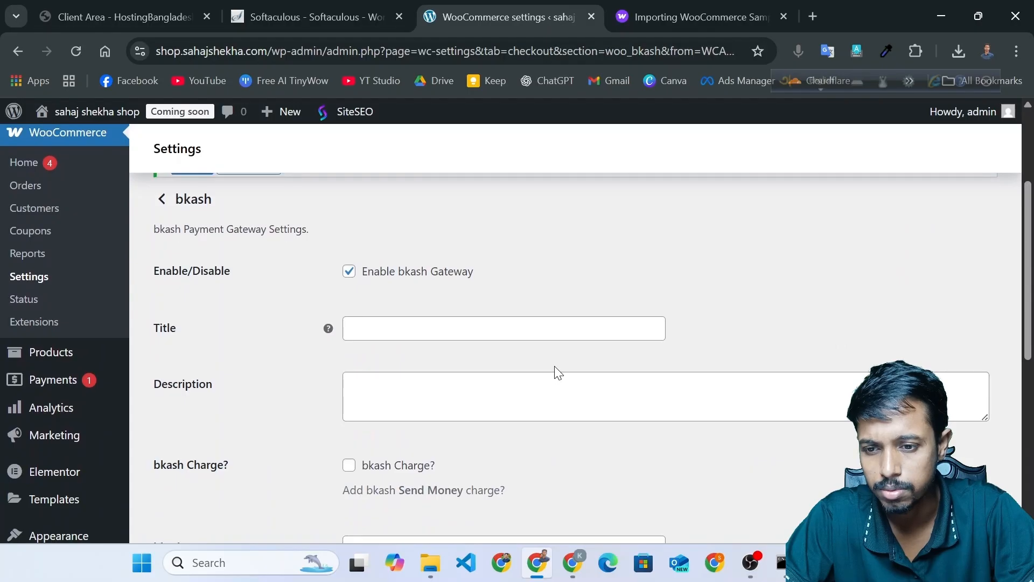
pyautogui.click(428, 331)
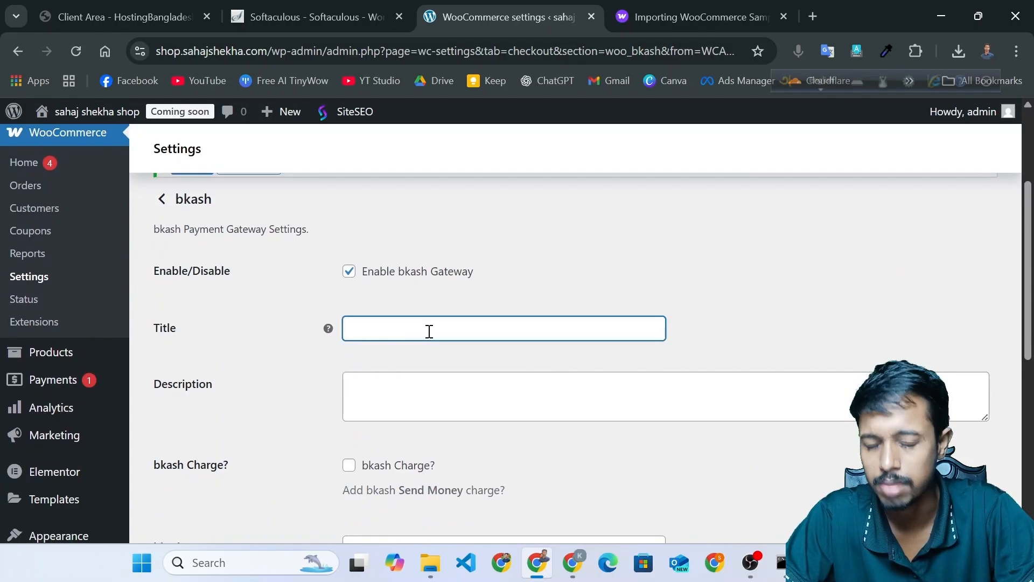
pyautogui.write('Bikash send money paymen')
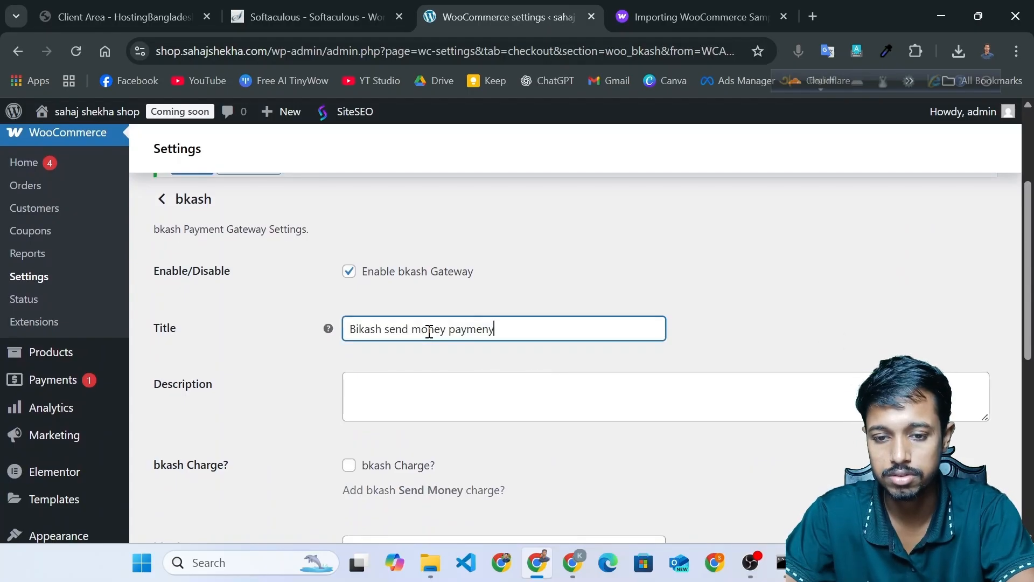
pyautogui.write('t')
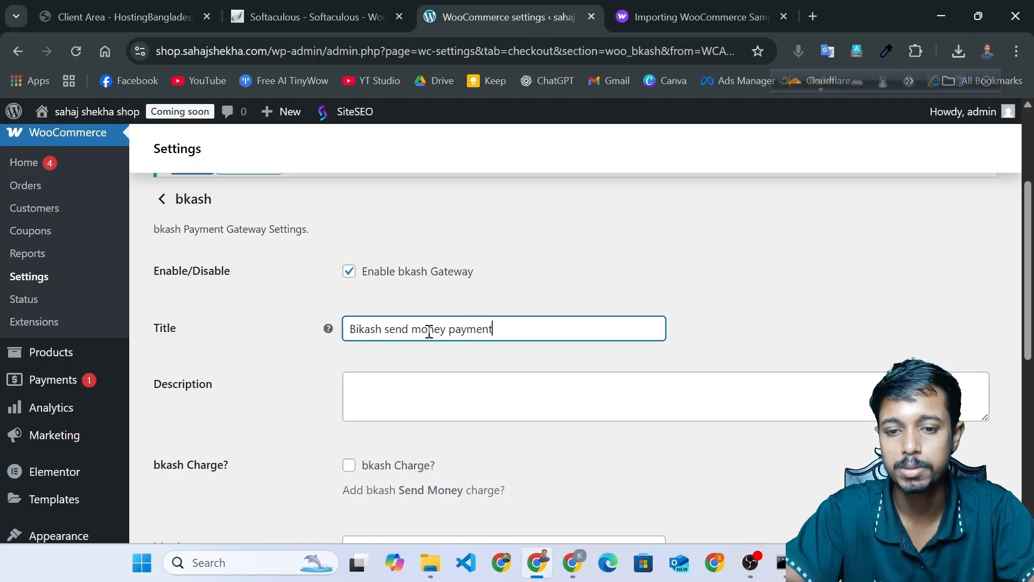
pyautogui.scroll(-2, 528, 361)
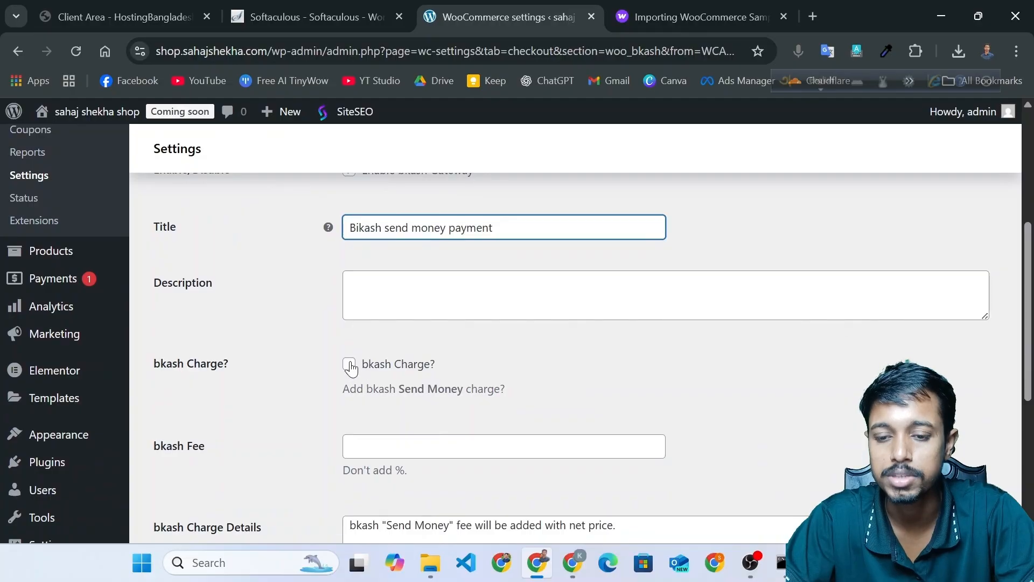
pyautogui.click(349, 365)
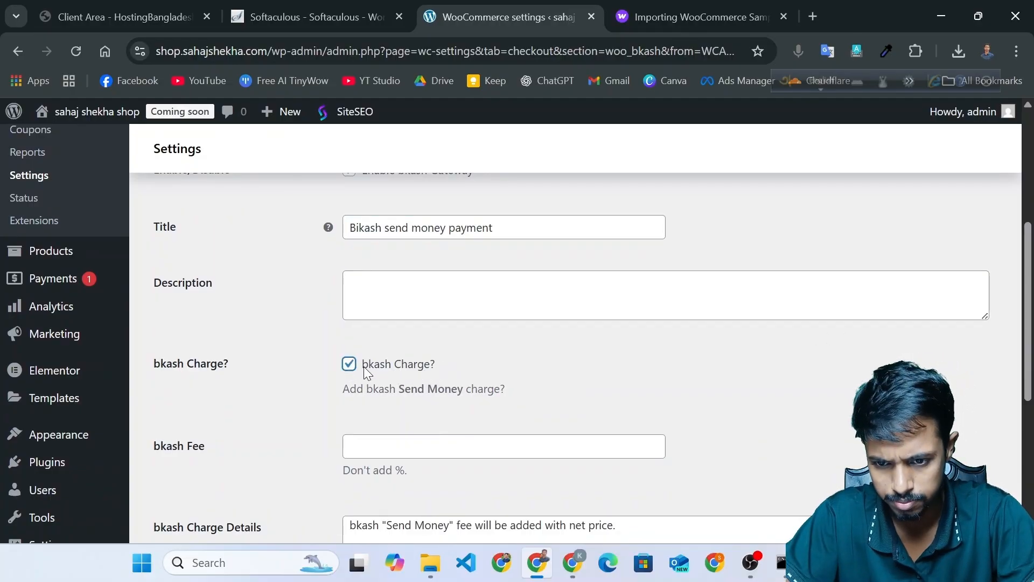
pyautogui.click(349, 364)
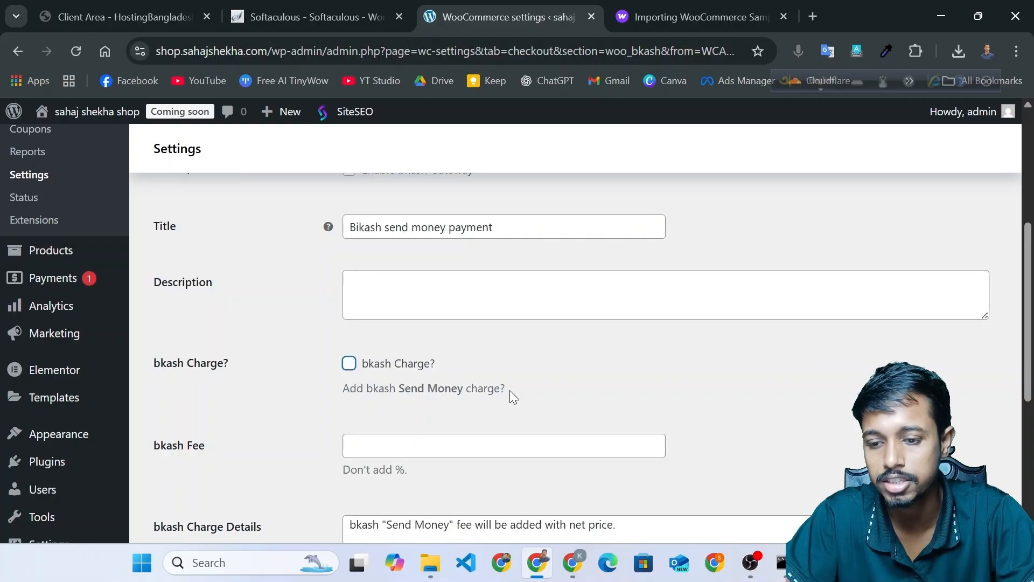
# Dictate Bengali instructions asking customers for their mobile number and transaction ID.
pyautogui.scroll(-2, 509, 390)
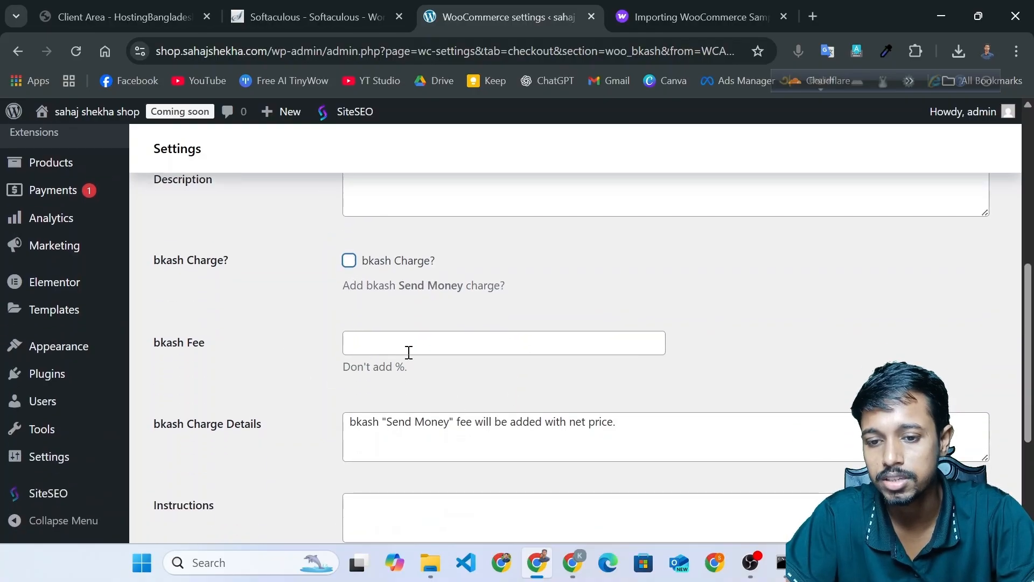
pyautogui.scroll(-1, 478, 372)
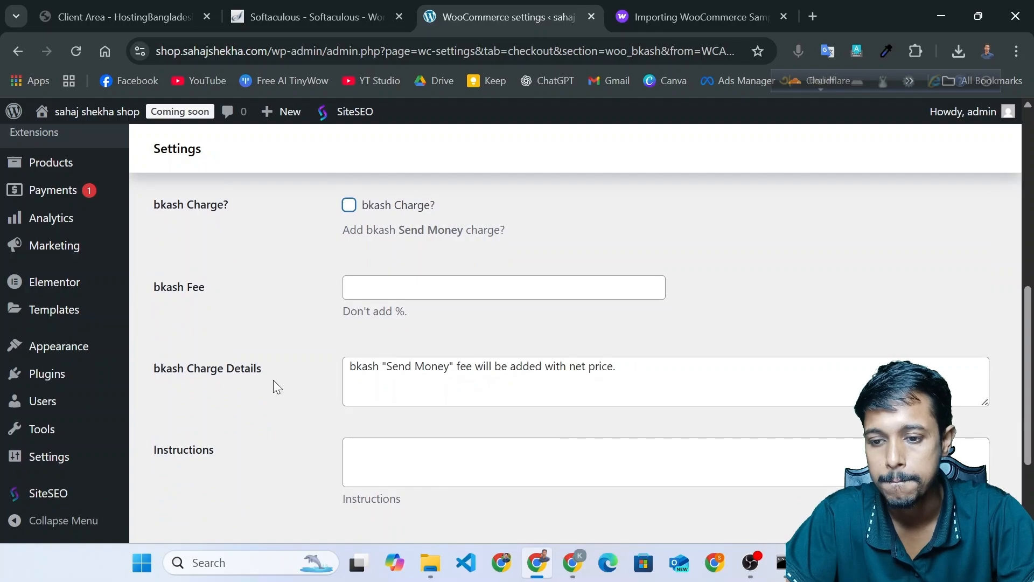
pyautogui.scroll(-2, 440, 373)
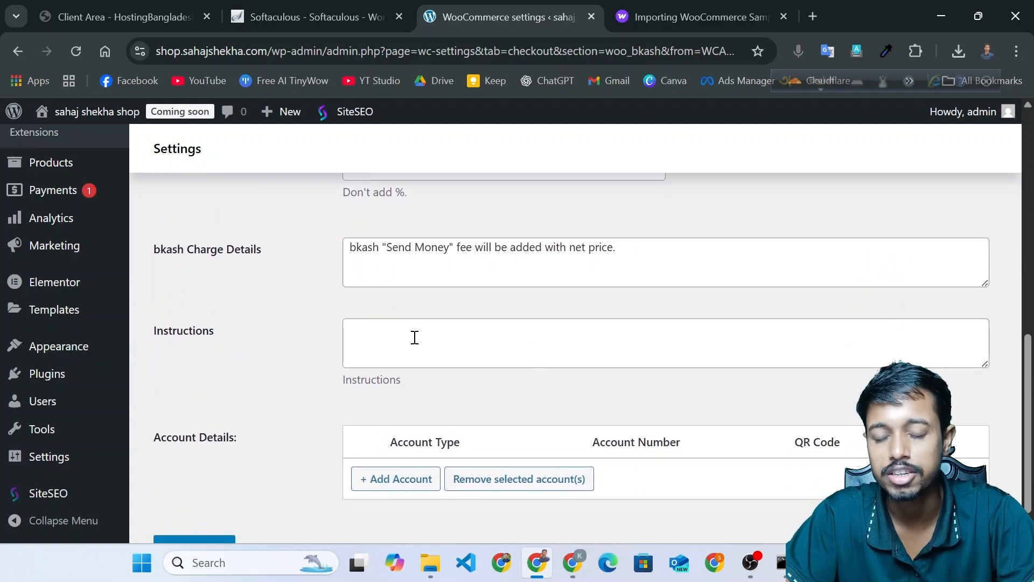
pyautogui.click(415, 338)
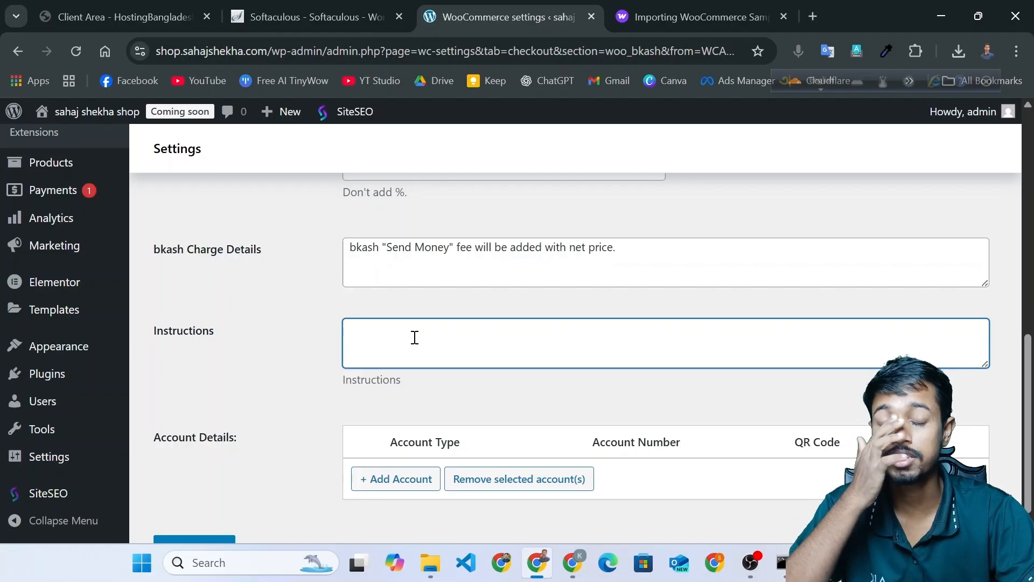
pyautogui.click(800, 50)
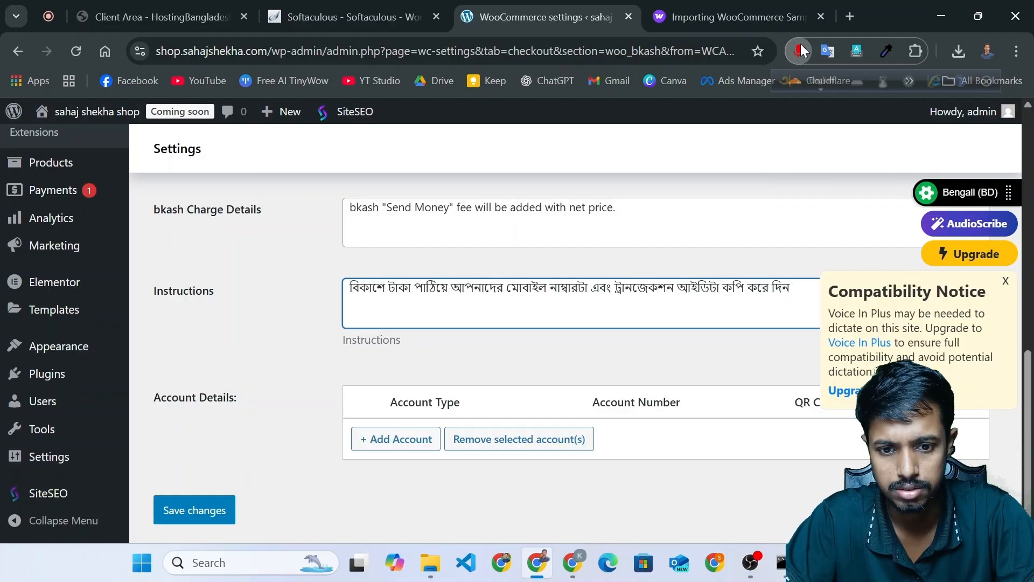
pyautogui.click(801, 44)
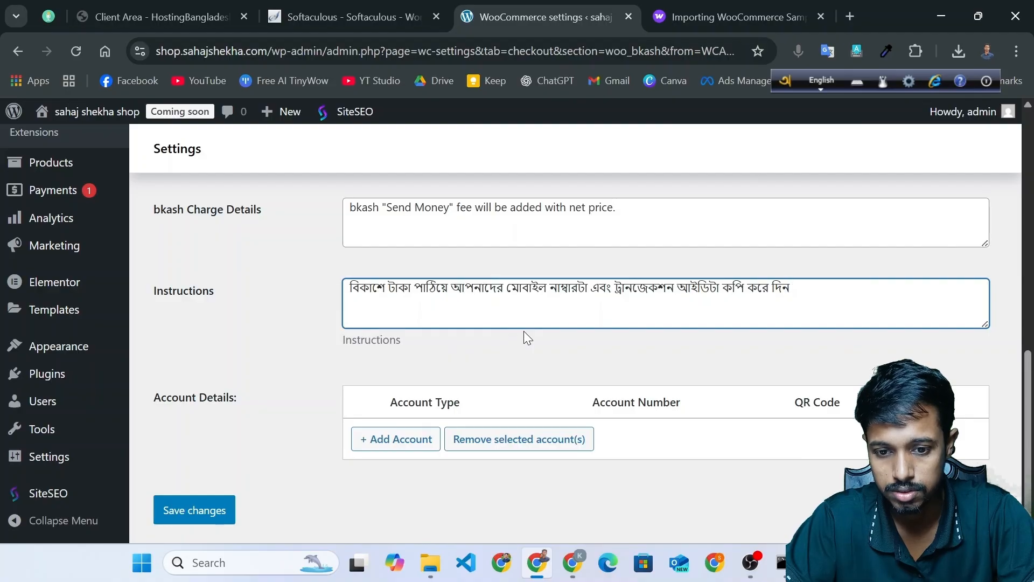
# Add a 'personal' account row with the bKash account number and save the gateway settings.
pyautogui.click(402, 439)
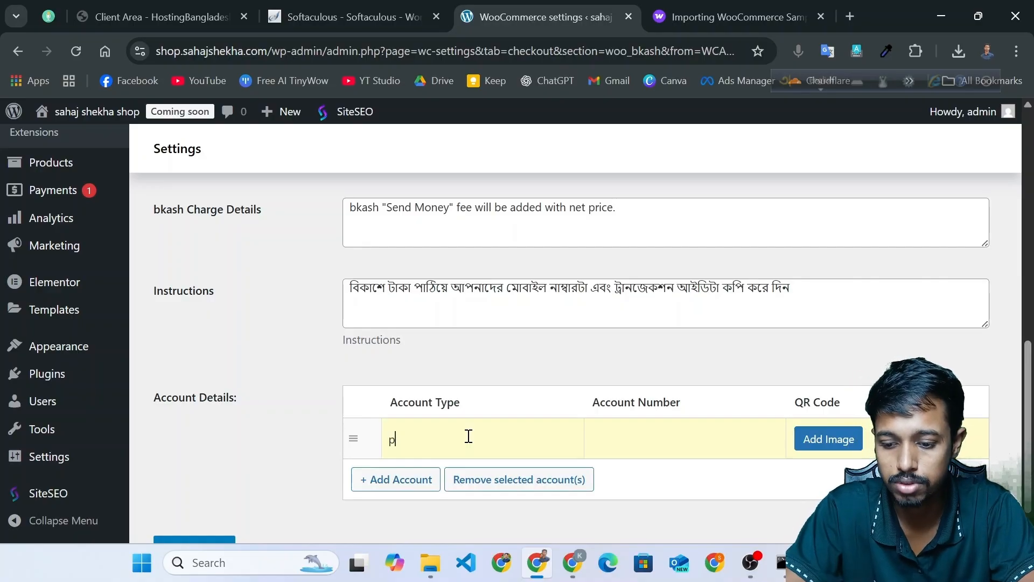
pyautogui.write('personal')
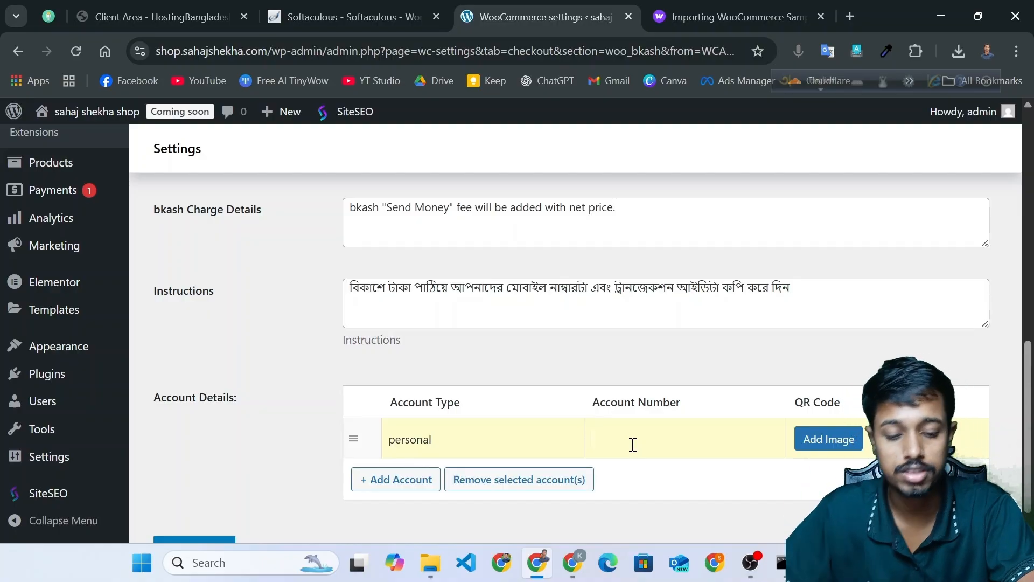
pyautogui.write('01712345678')
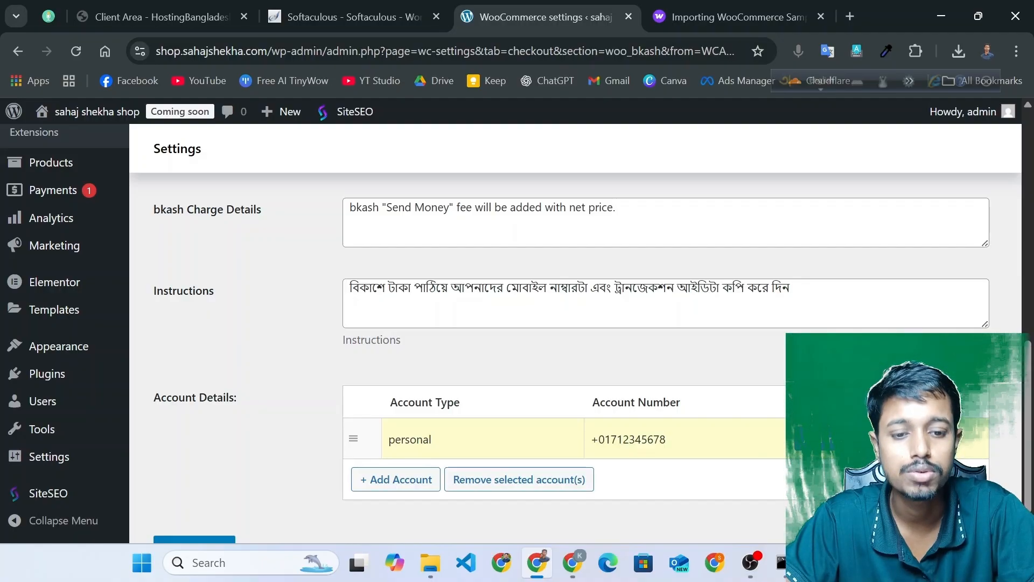
pyautogui.scroll(-1, 741, 446)
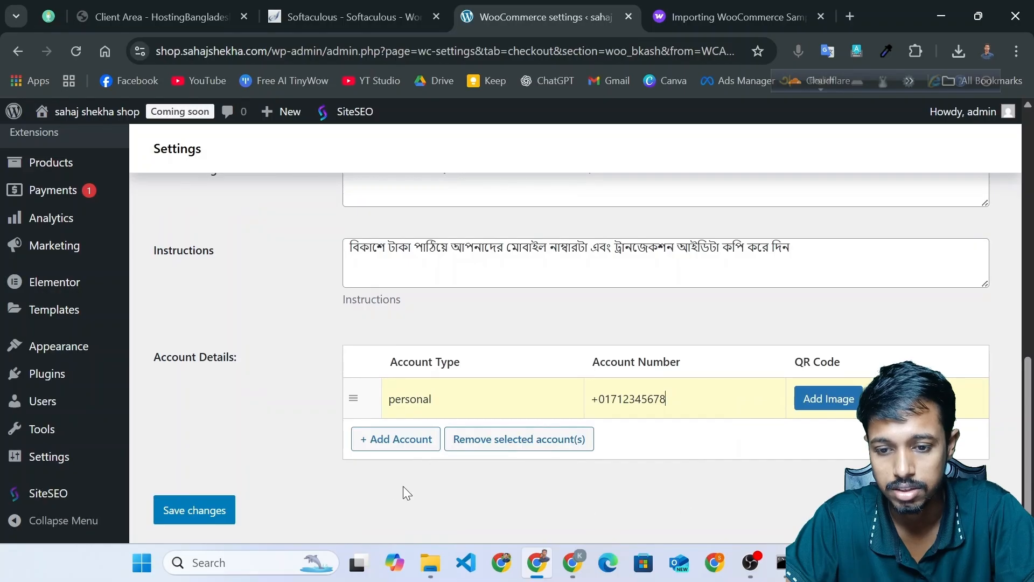
pyautogui.click(203, 512)
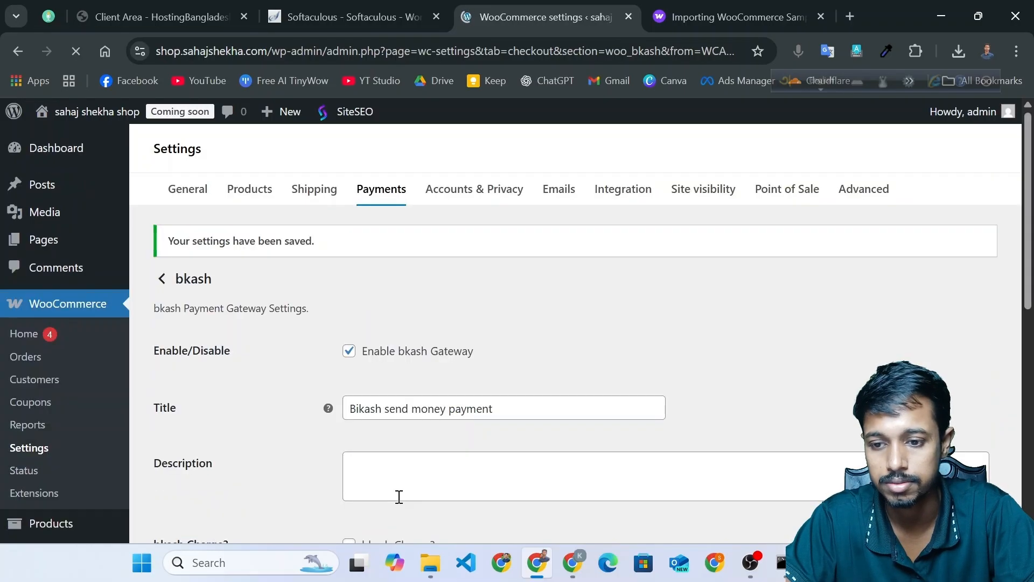
pyautogui.scroll(-5, 618, 426)
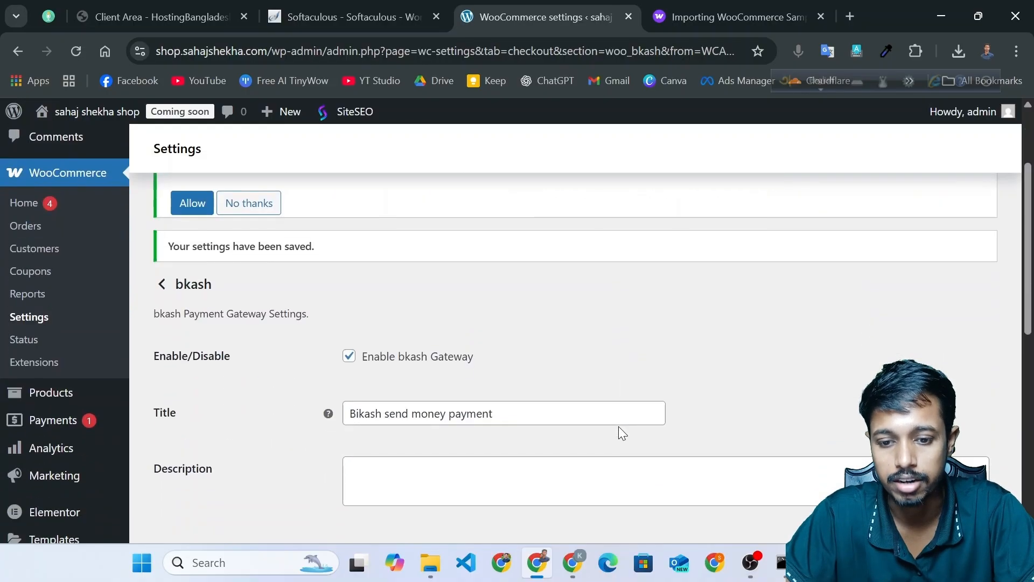
pyautogui.scroll(-6, 619, 426)
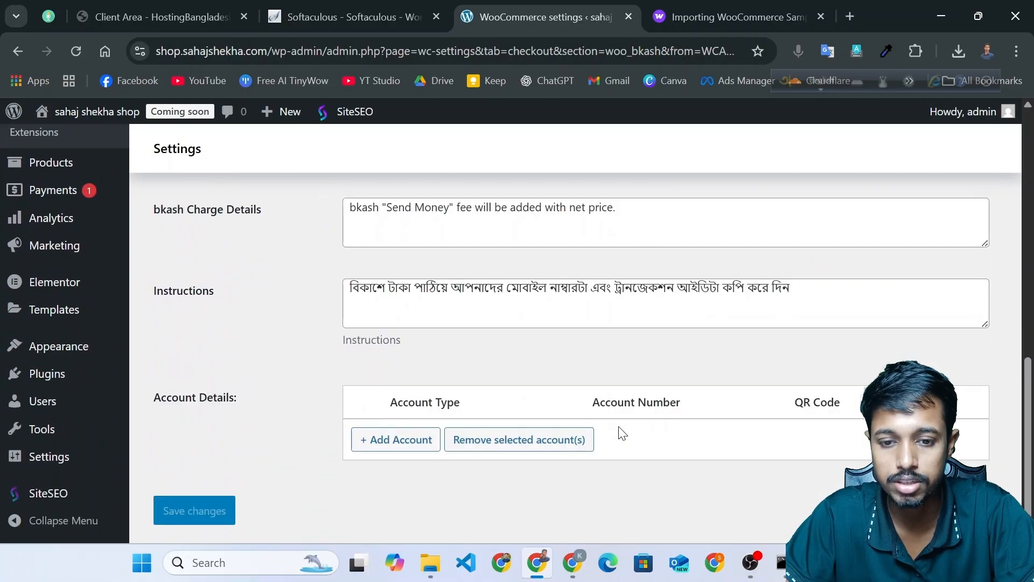
pyautogui.scroll(5, 620, 426)
pyautogui.scroll(6, 620, 427)
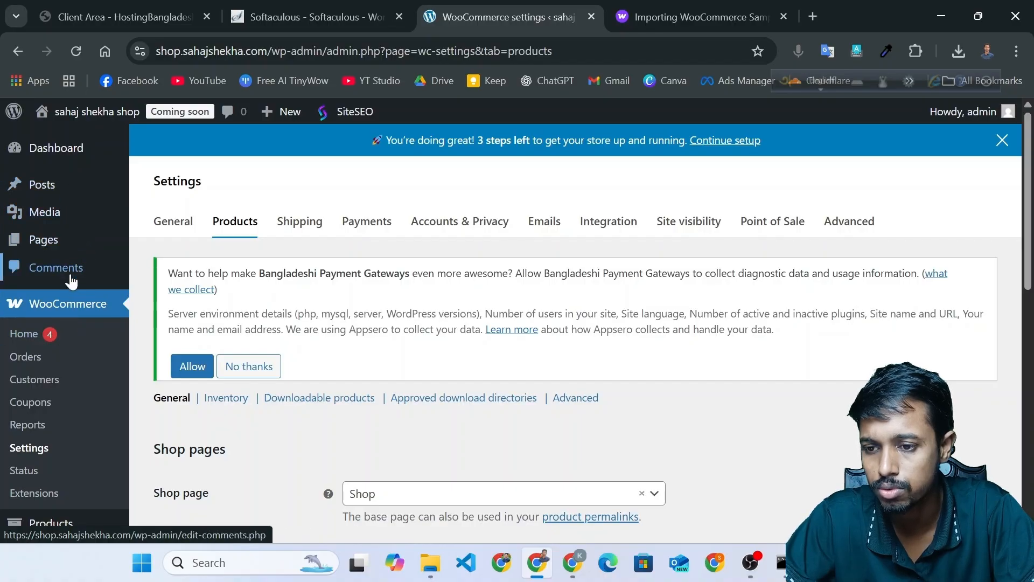
# Tick 'Anyone can register' in General Settings and save the changes.
pyautogui.scroll(-10, 70, 382)
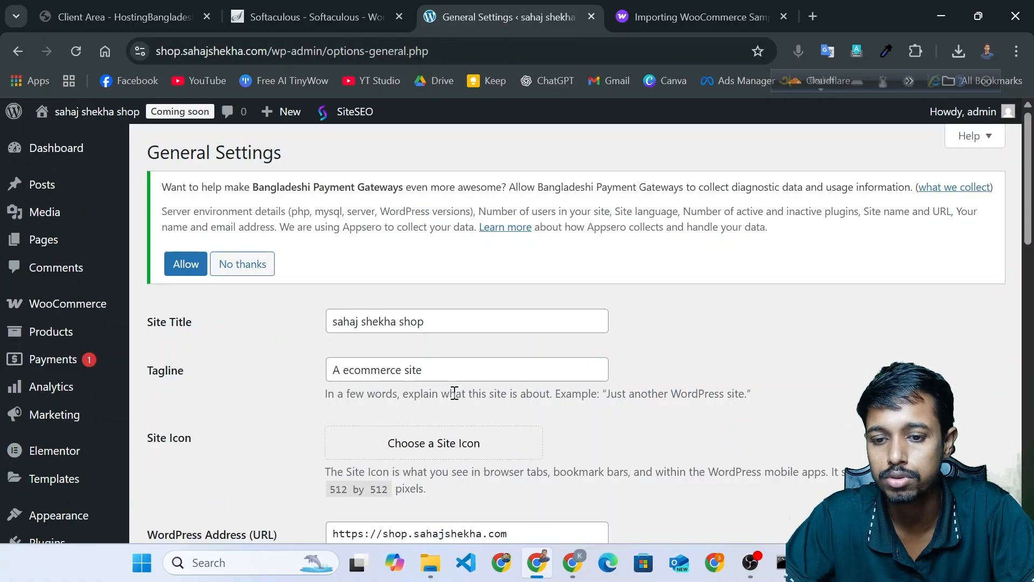
pyautogui.scroll(-2, 453, 392)
pyautogui.scroll(-1, 582, 370)
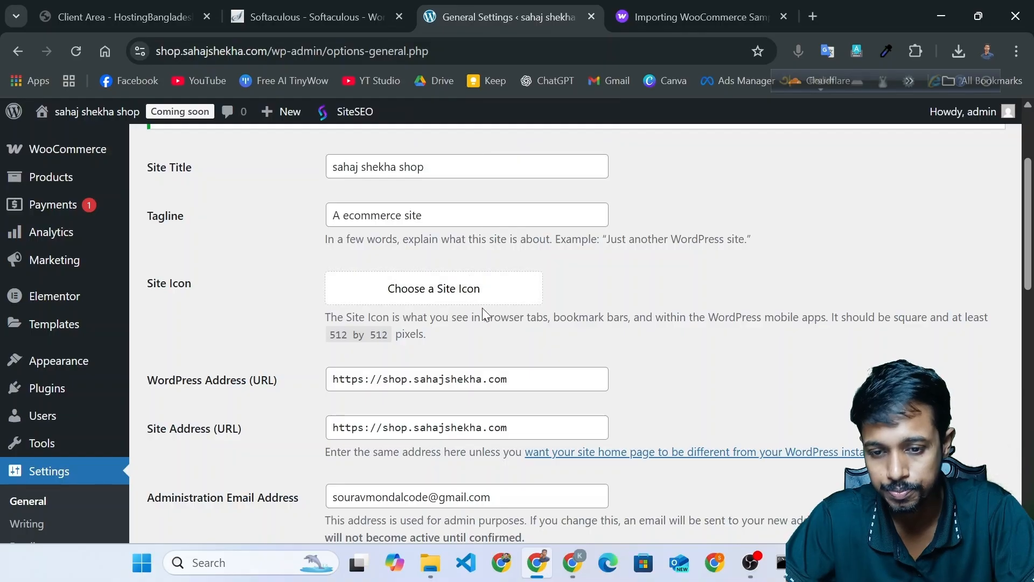
pyautogui.scroll(-1, 481, 327)
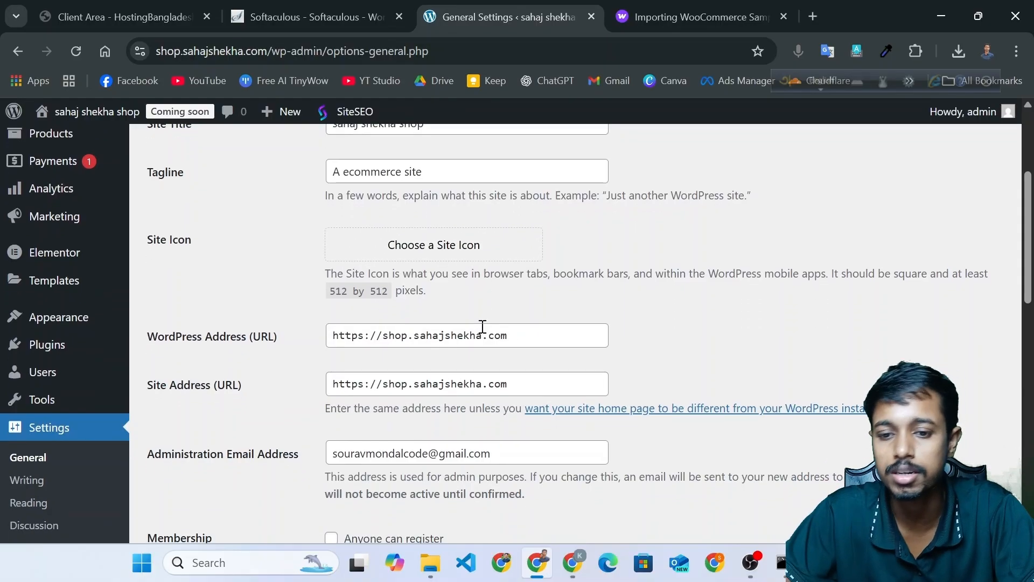
pyautogui.scroll(-2, 619, 323)
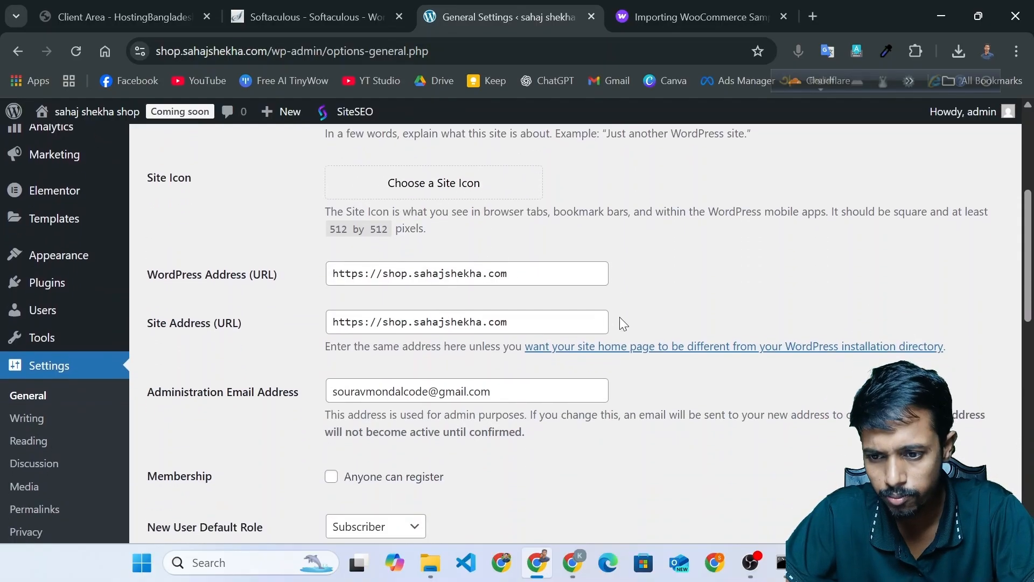
pyautogui.scroll(-3, 544, 395)
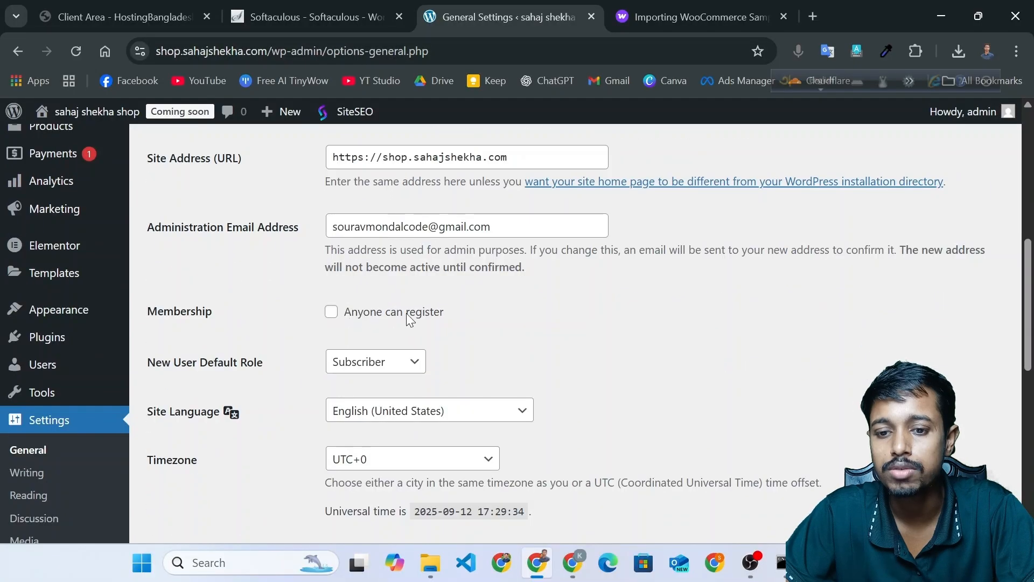
pyautogui.click(331, 312)
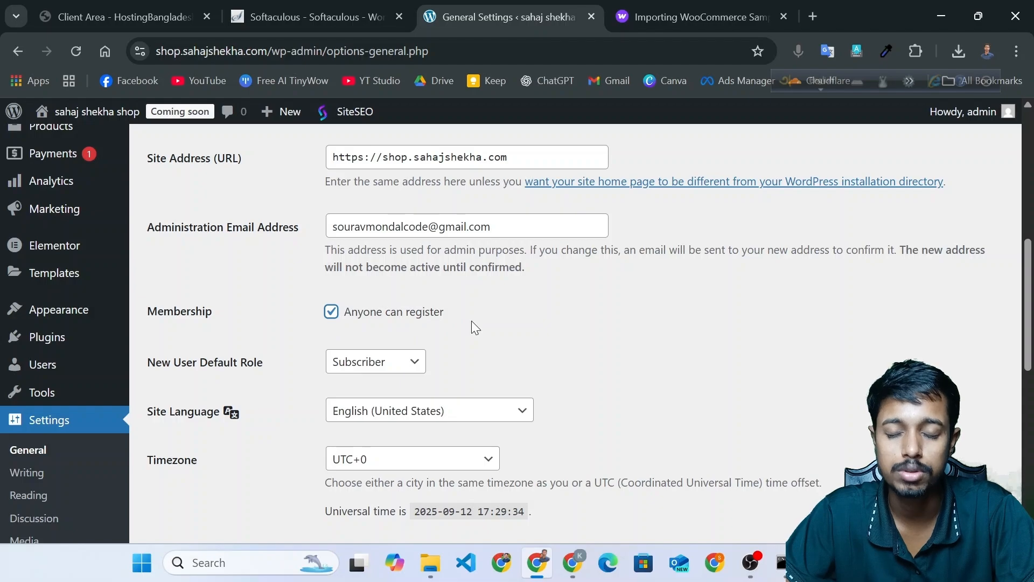
pyautogui.scroll(-5, 470, 321)
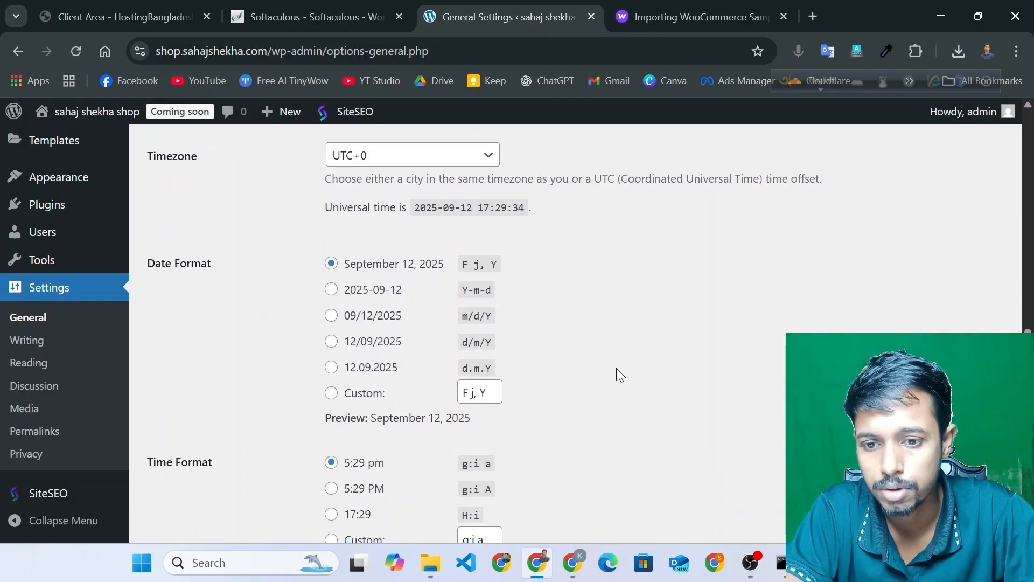
pyautogui.scroll(-4, 617, 368)
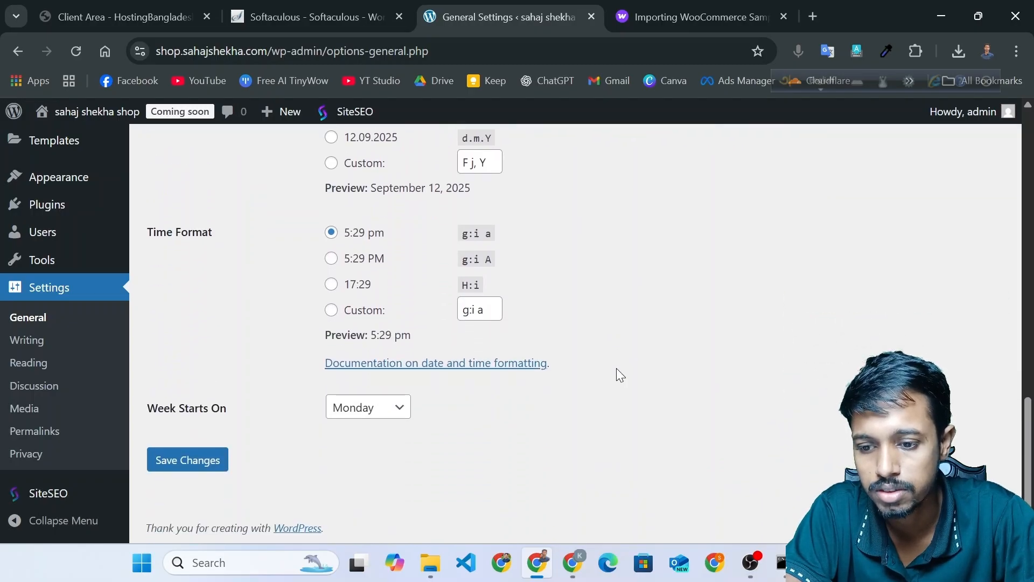
pyautogui.click(195, 459)
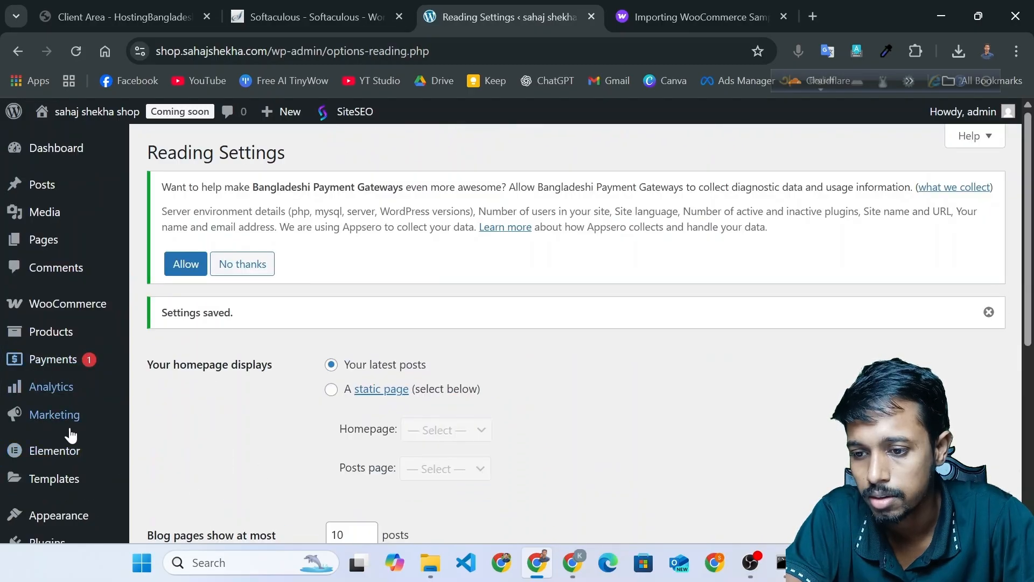
pyautogui.scroll(-6, 70, 439)
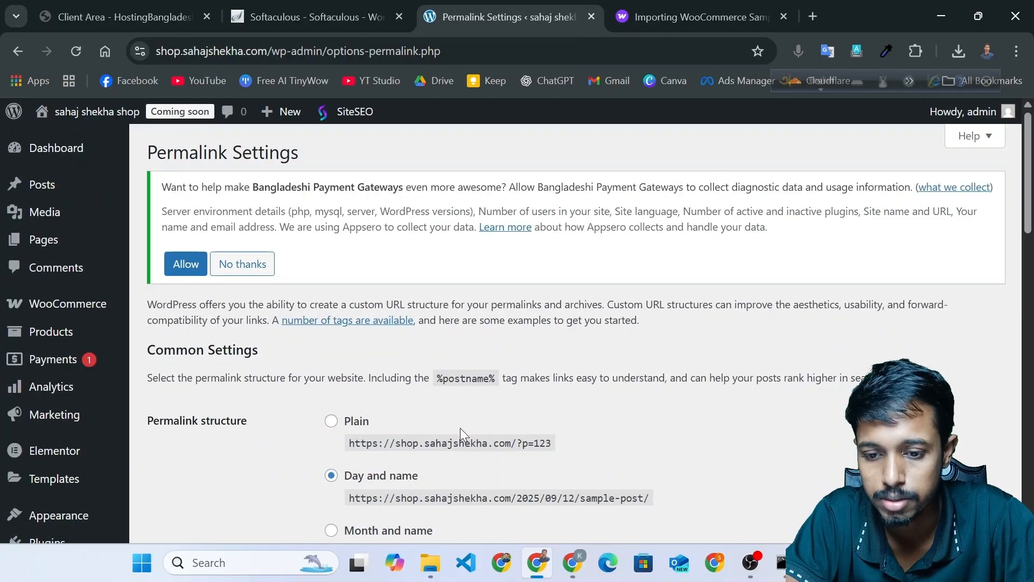
# Save the permalink settings with product/ as the product custom base.
pyautogui.scroll(-2, 460, 428)
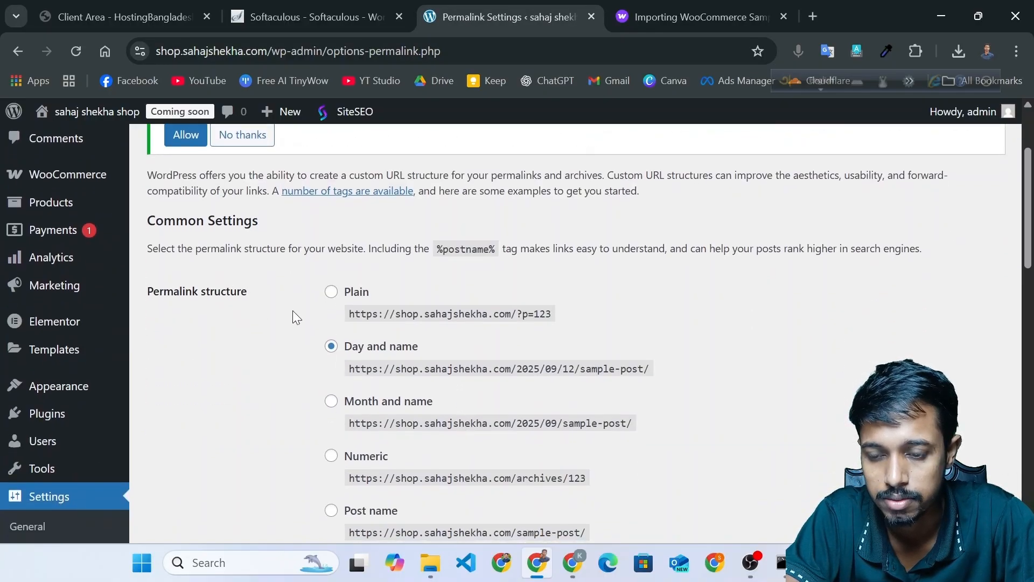
pyautogui.scroll(-3, 352, 402)
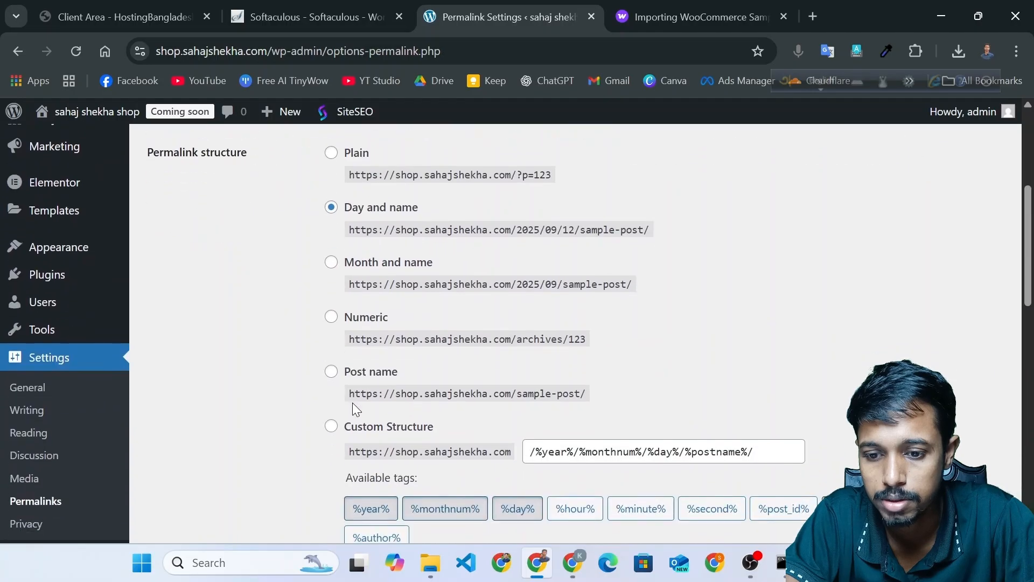
pyautogui.scroll(-10, 489, 288)
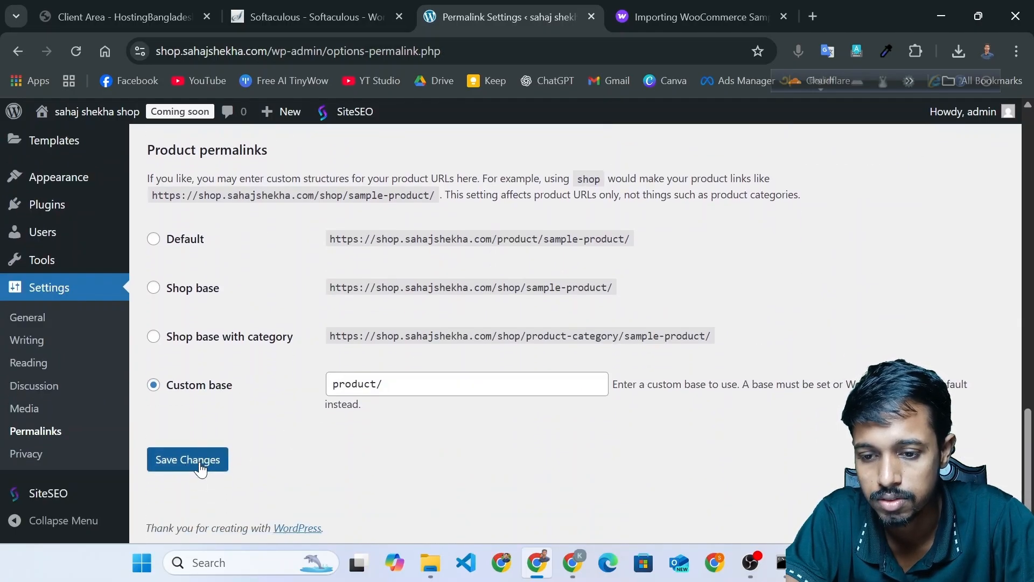
pyautogui.click(201, 468)
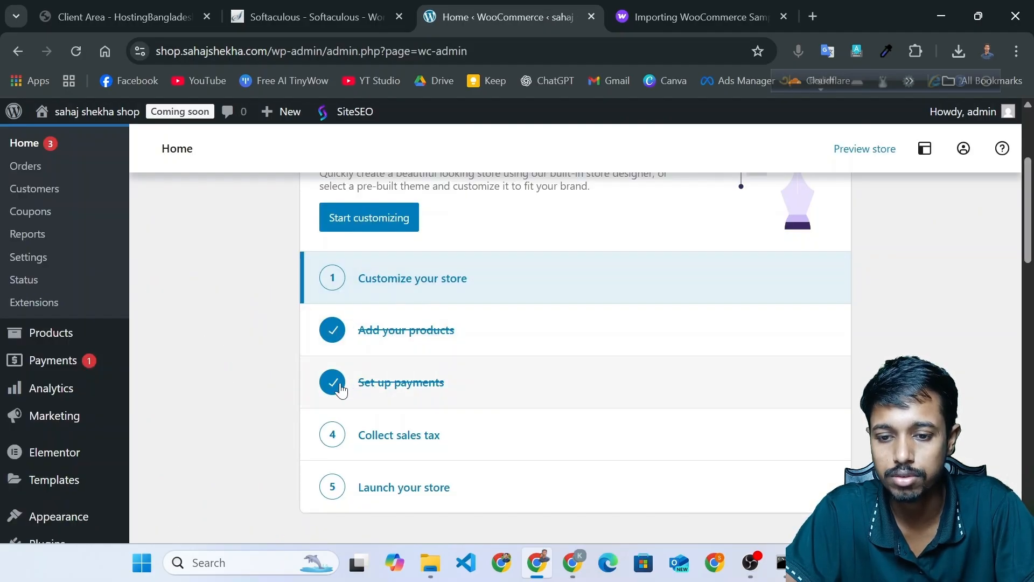
# Check the Collect sales tax task, then open WooCommerce Settings' General page.
pyautogui.scroll(-1, 464, 398)
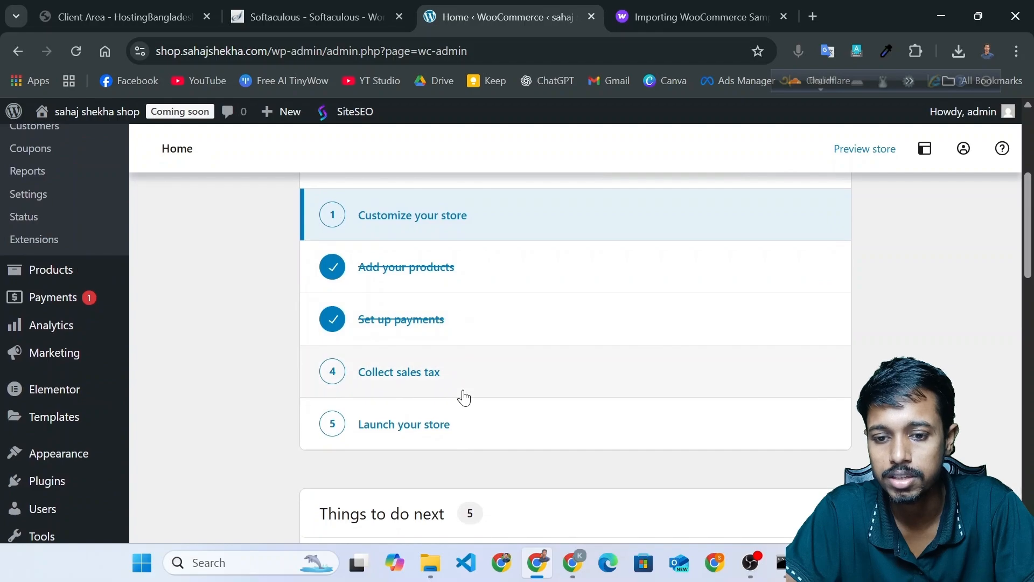
pyautogui.click(403, 377)
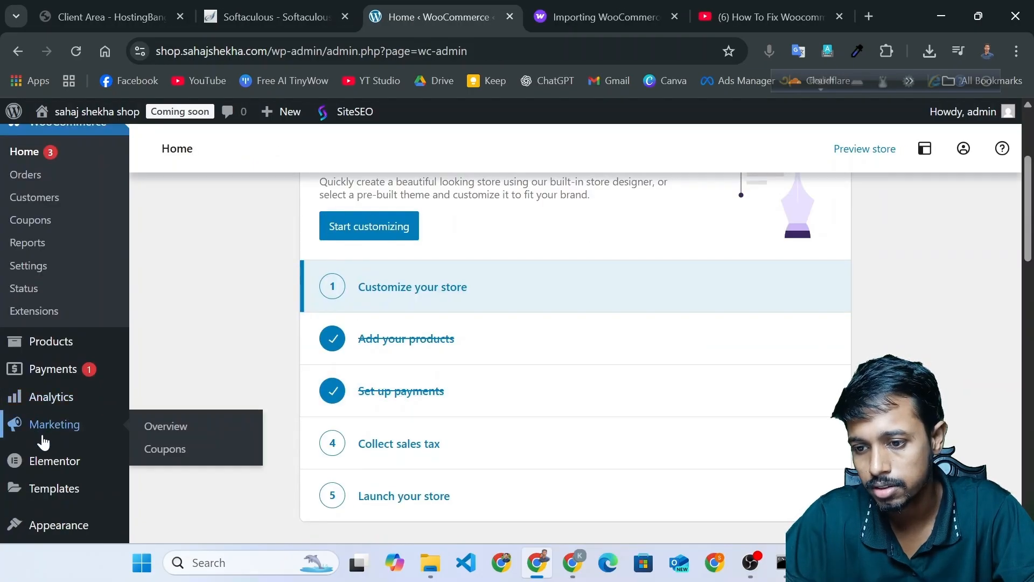
pyautogui.click(41, 273)
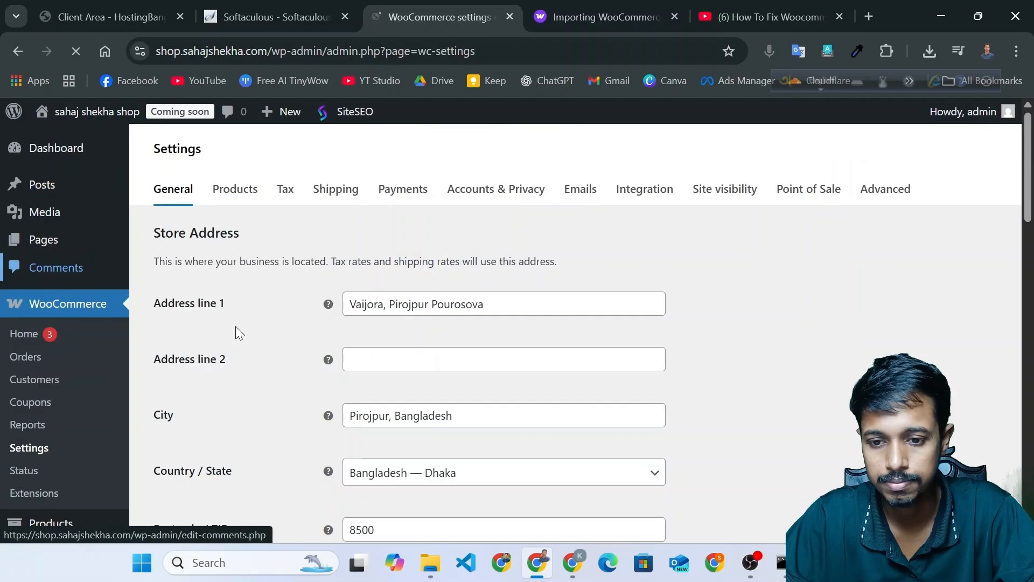
# Save the General settings with tax rates disabled and BDT currency at 2 decimals.
pyautogui.scroll(-15, 360, 434)
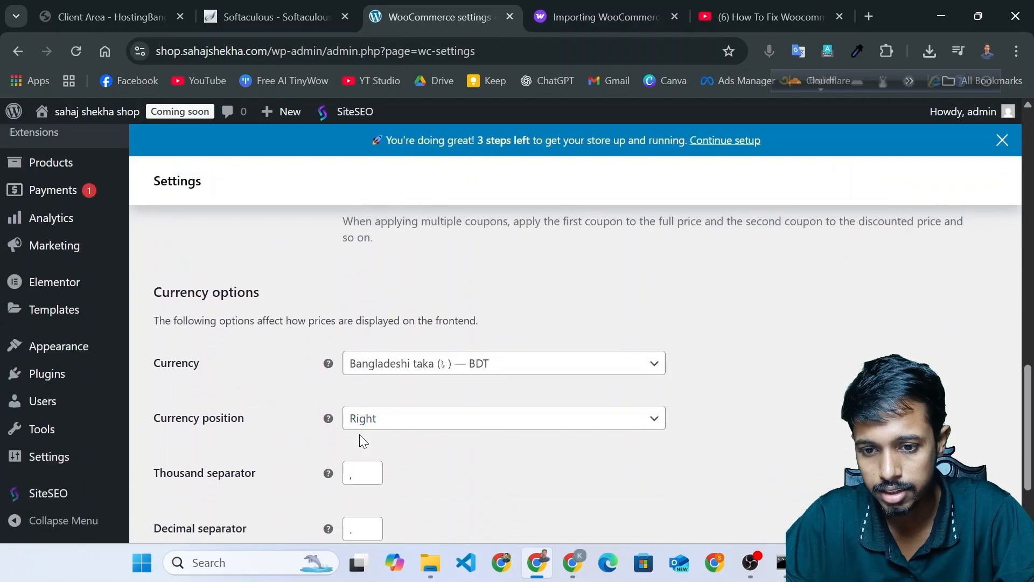
pyautogui.scroll(4, 360, 434)
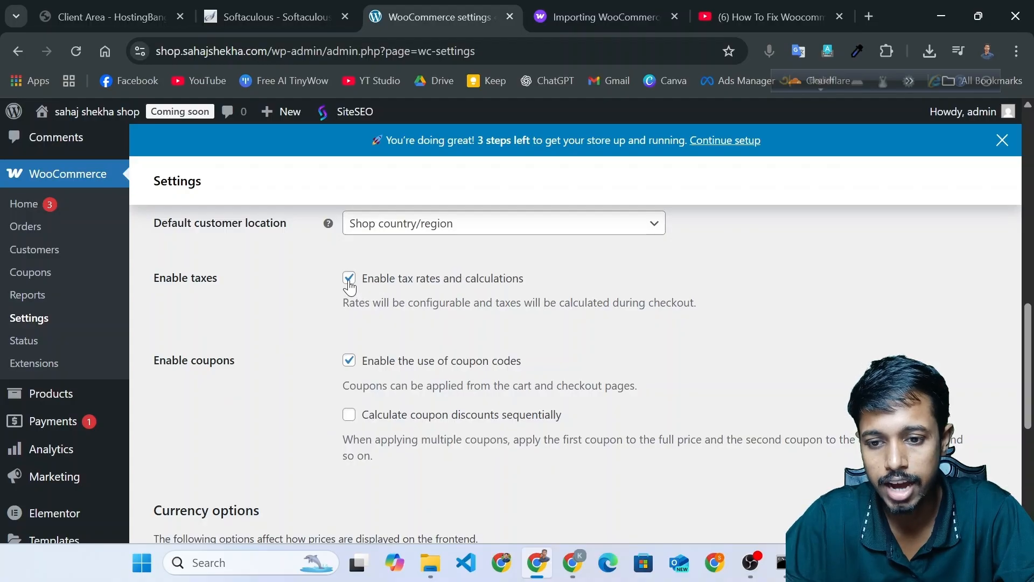
pyautogui.scroll(-6, 526, 307)
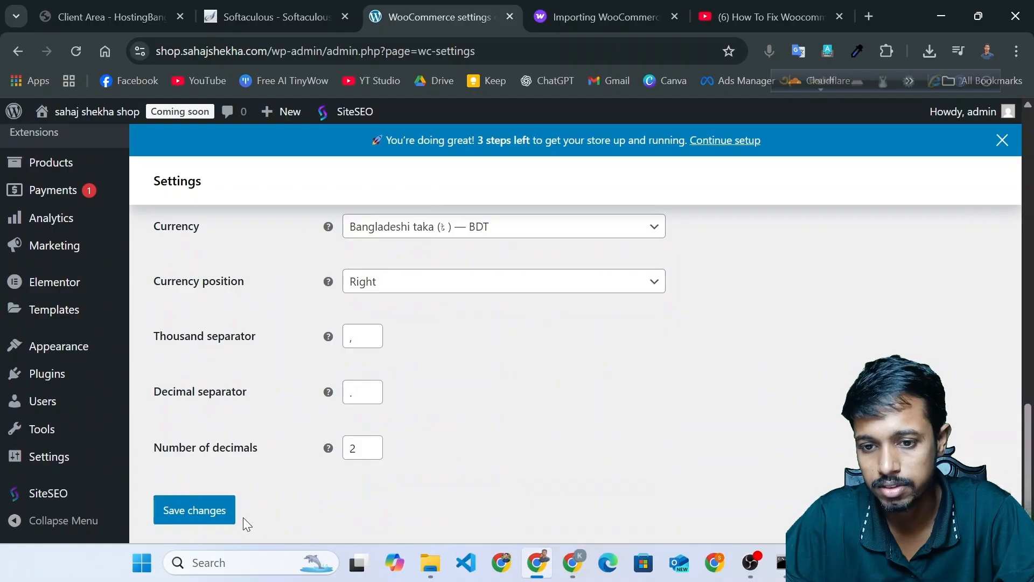
pyautogui.click(189, 510)
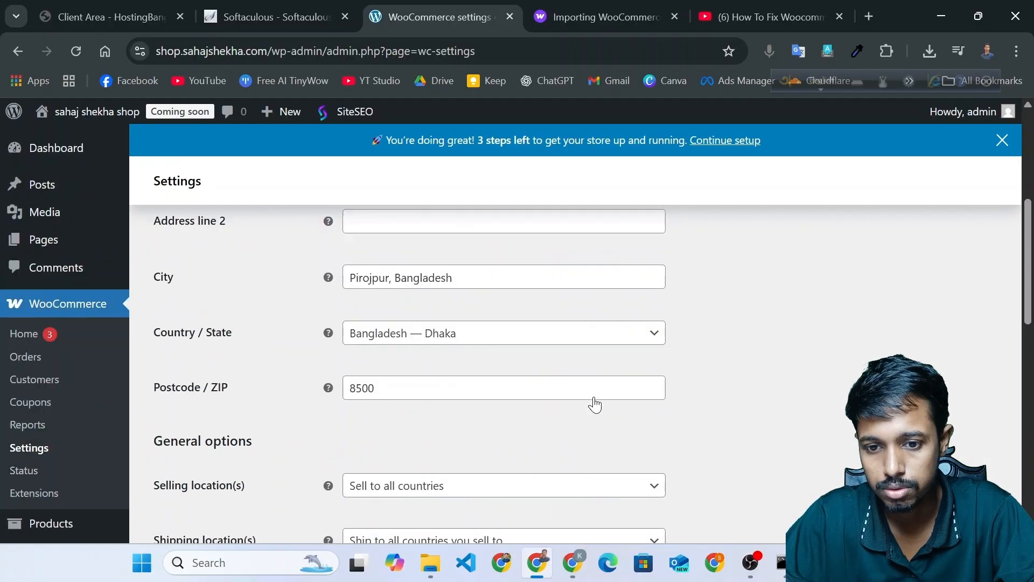
pyautogui.scroll(-10, 595, 397)
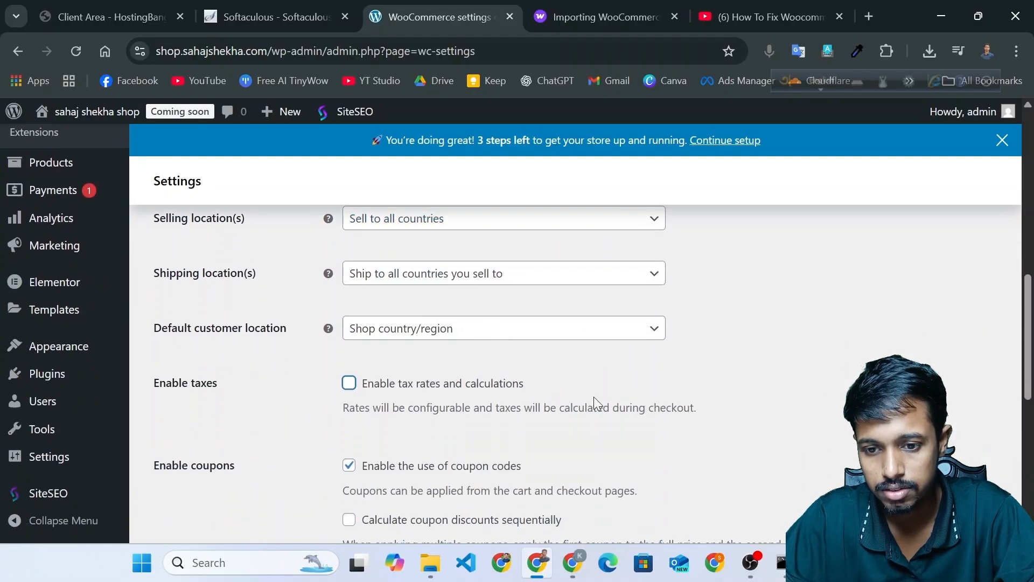
pyautogui.scroll(-3, 441, 439)
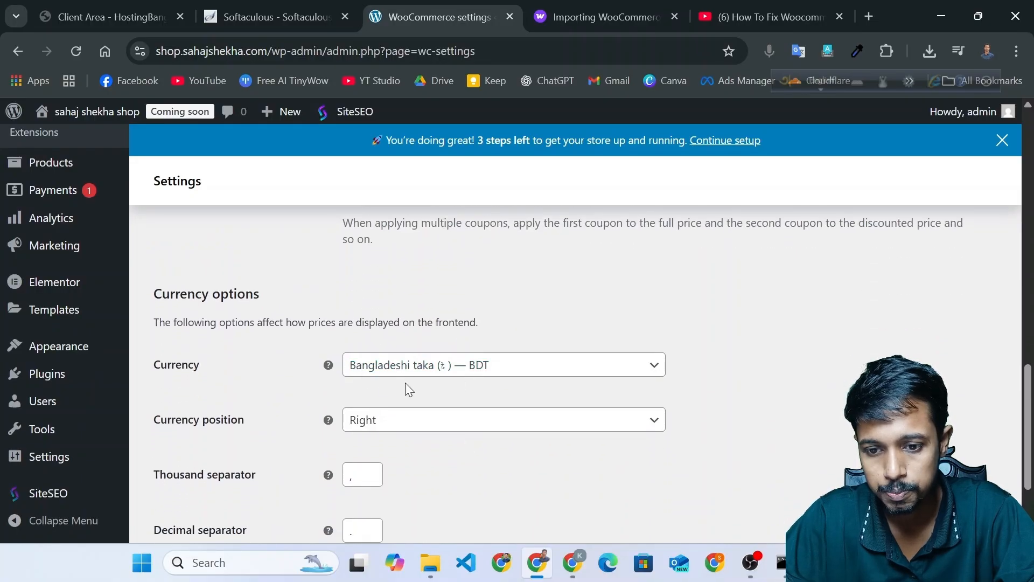
pyautogui.scroll(-3, 450, 462)
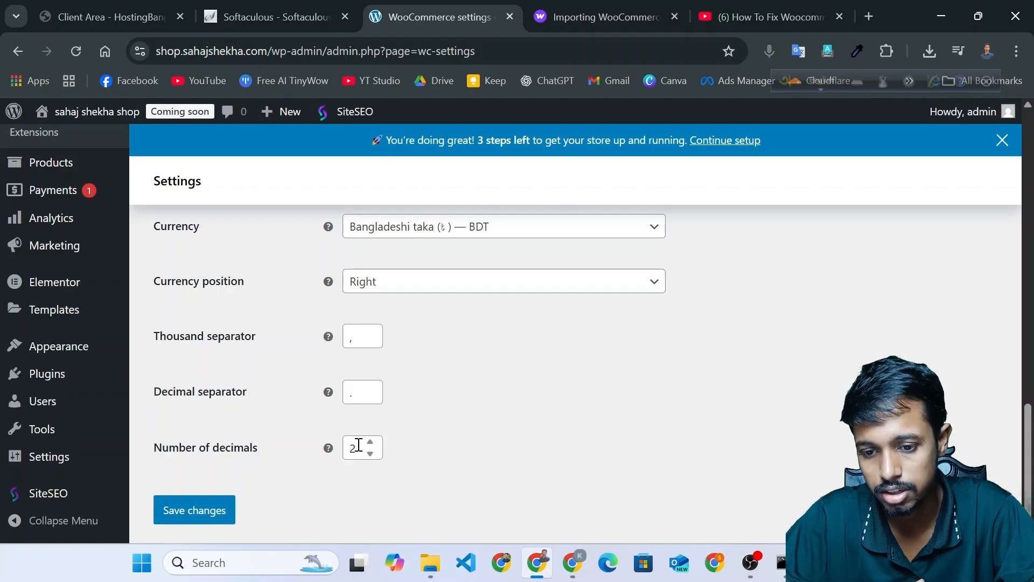
pyautogui.click(197, 506)
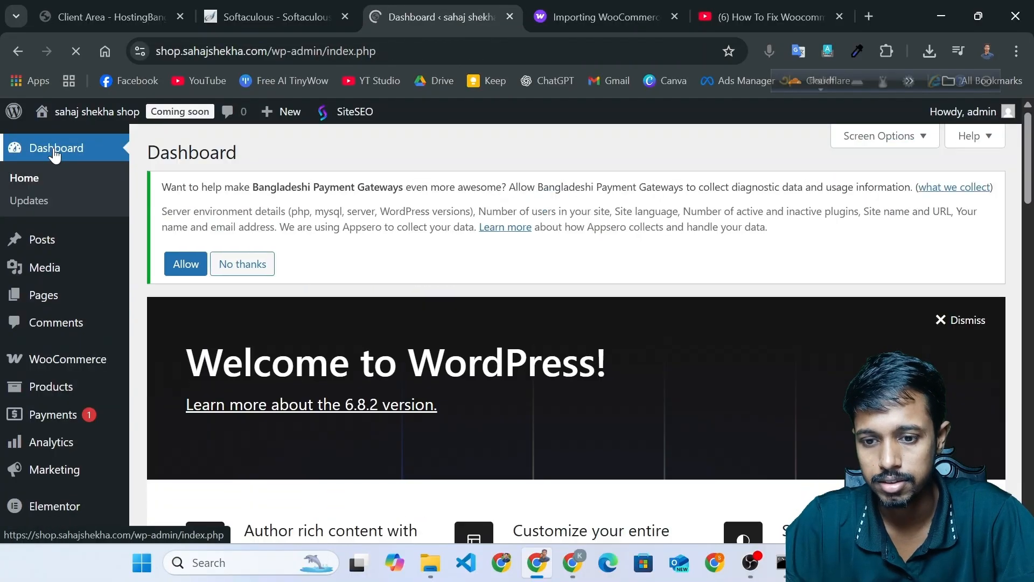
# Go to Appearance > Themes, listing Twenty Twenty-Five, Twenty Twenty-Four and Twenty Twenty-Three.
pyautogui.scroll(-3, 597, 321)
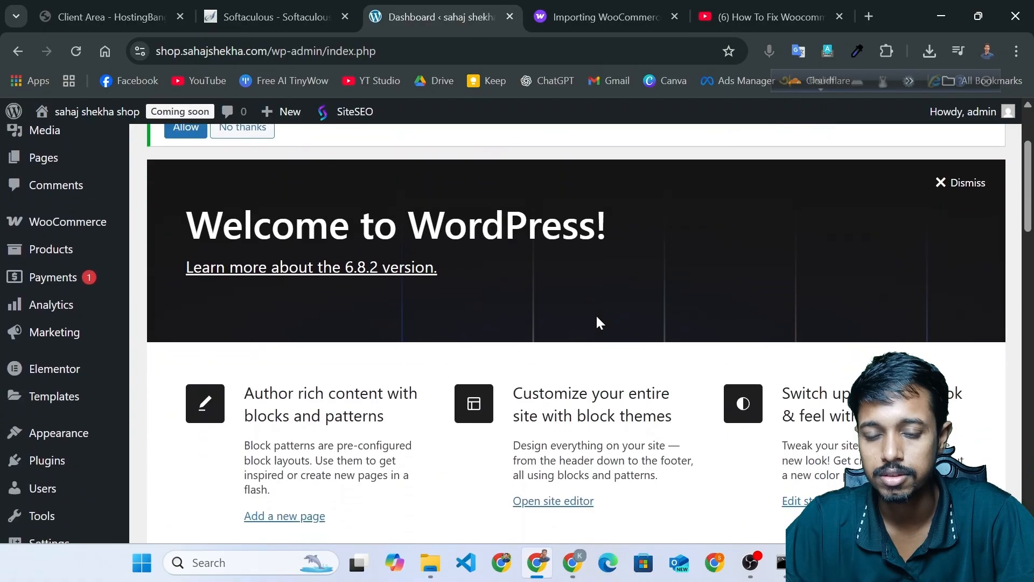
pyautogui.scroll(-4, 596, 321)
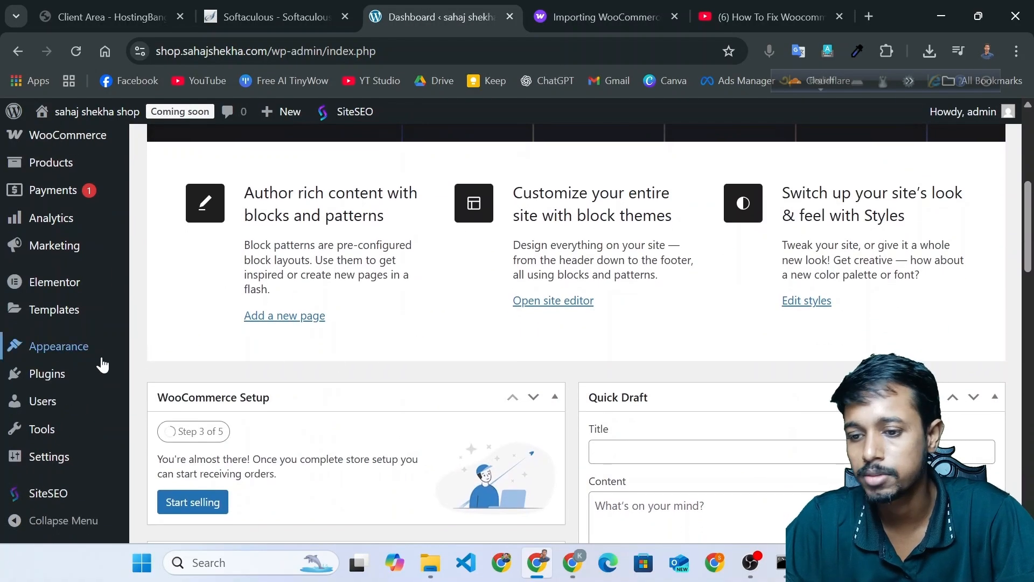
pyautogui.moveTo(70, 373)
pyautogui.moveTo(79, 351)
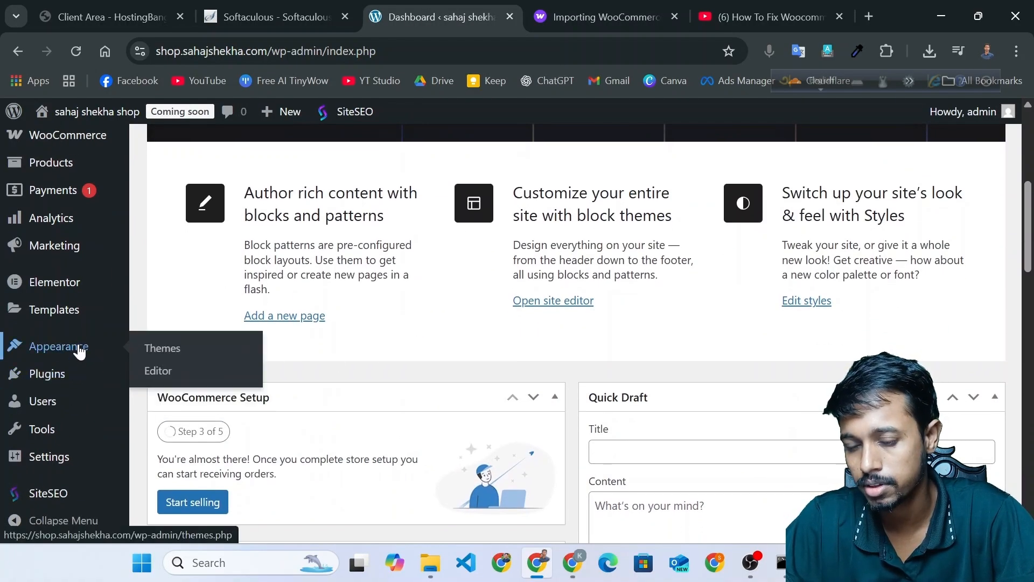
pyautogui.click(174, 350)
pyautogui.scroll(-2, 432, 420)
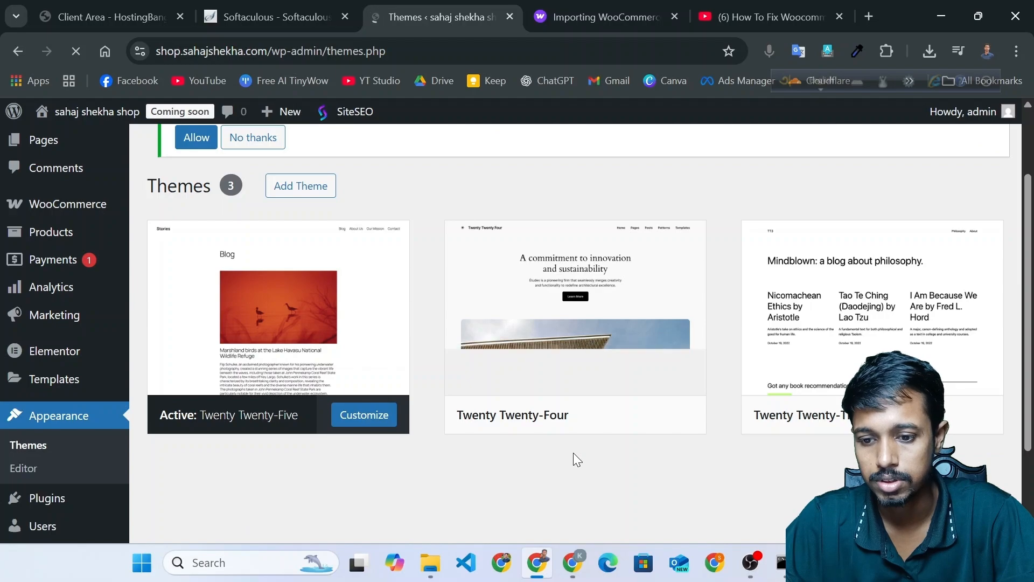
# Delete the Twenty Twenty-Four theme and open Twenty Twenty-Three's details for deletion.
pyautogui.moveTo(599, 416)
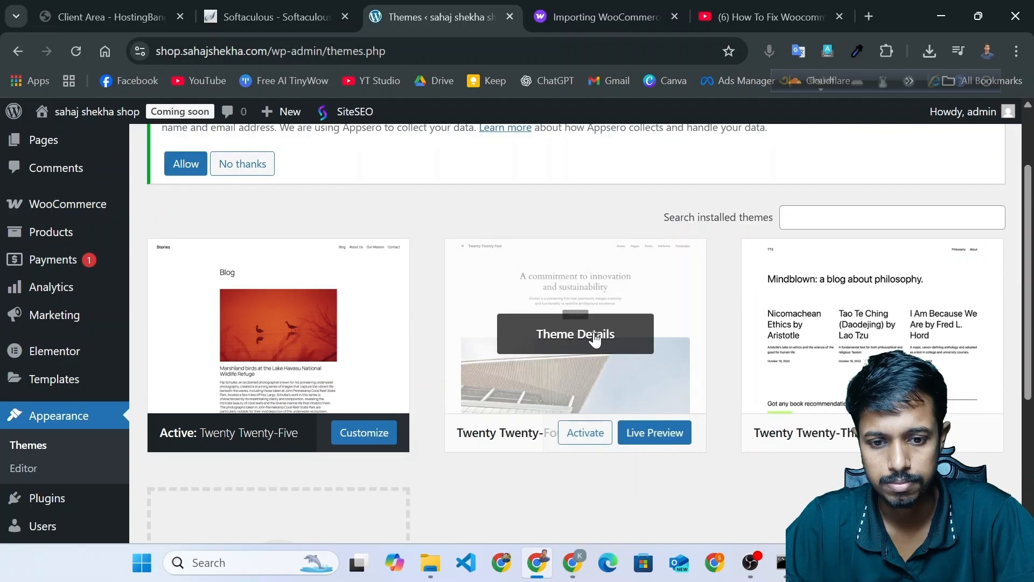
pyautogui.click(596, 338)
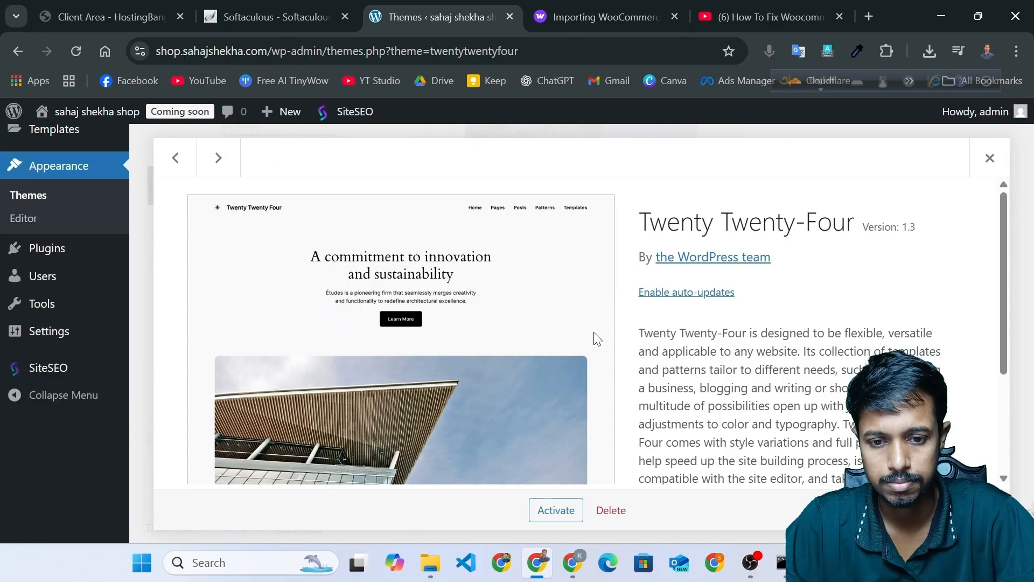
pyautogui.click(611, 509)
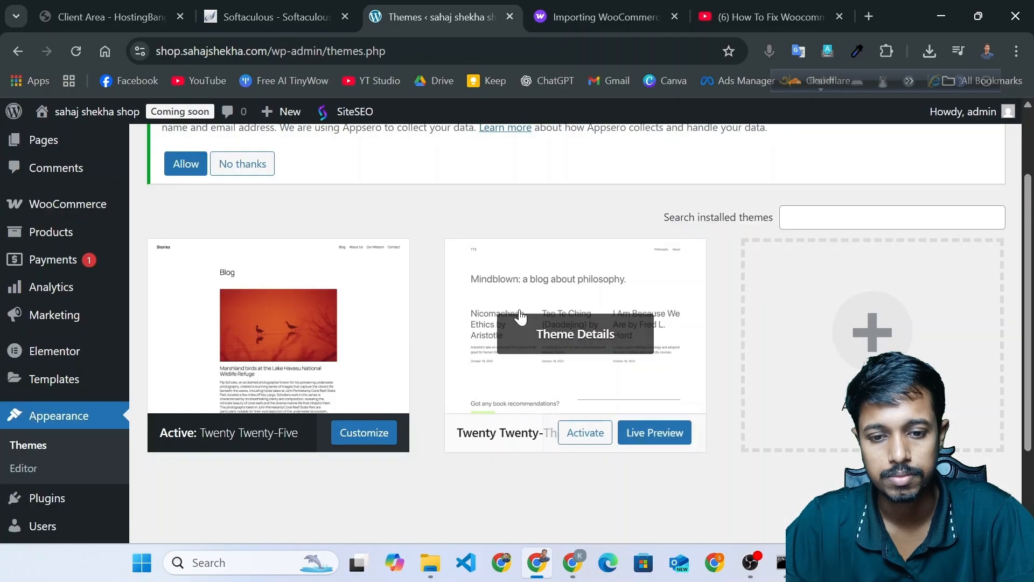
pyautogui.click(600, 330)
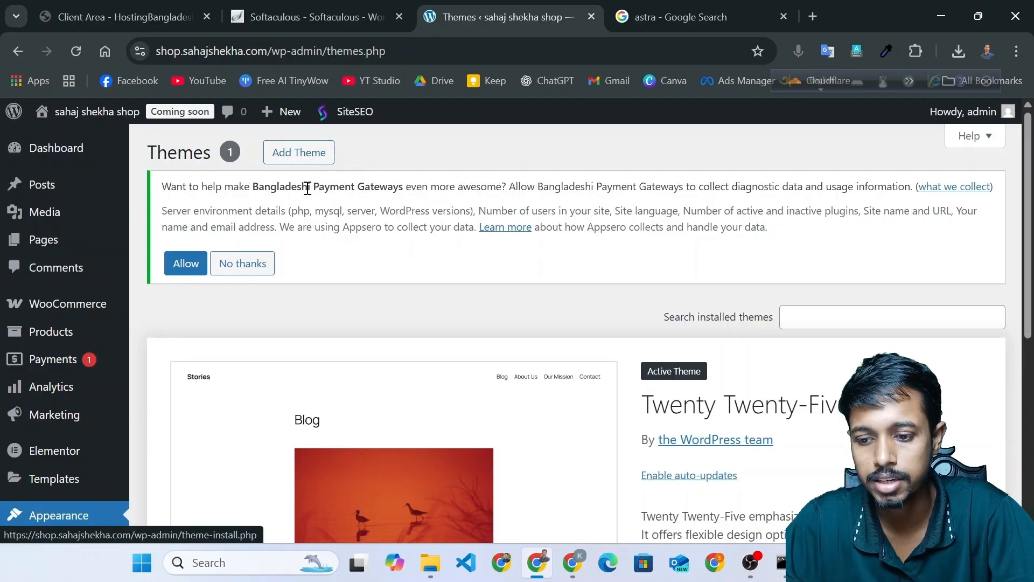
# Search the theme directory for 'astra' and install the Astra theme.
pyautogui.click(299, 155)
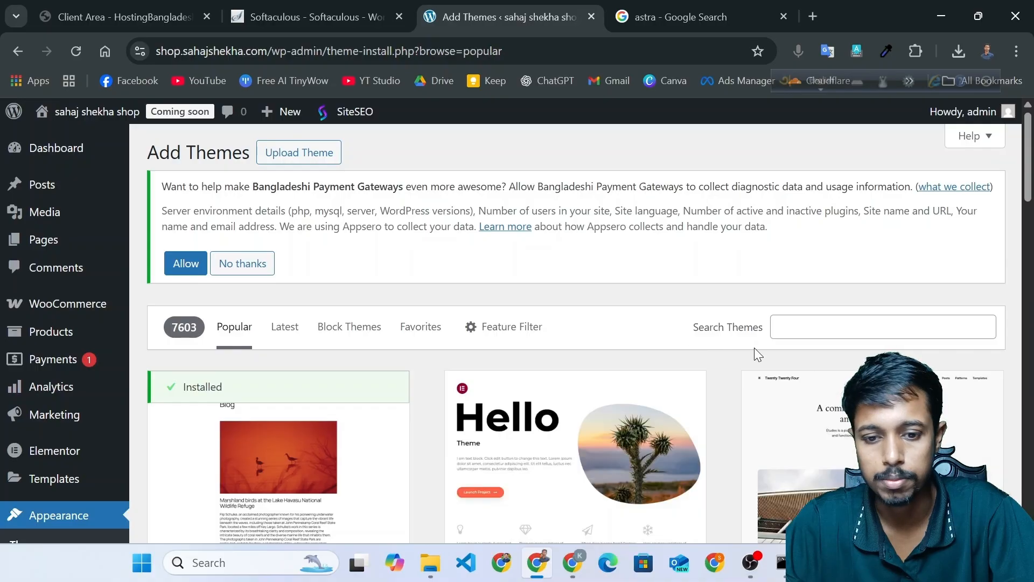
pyautogui.click(826, 327)
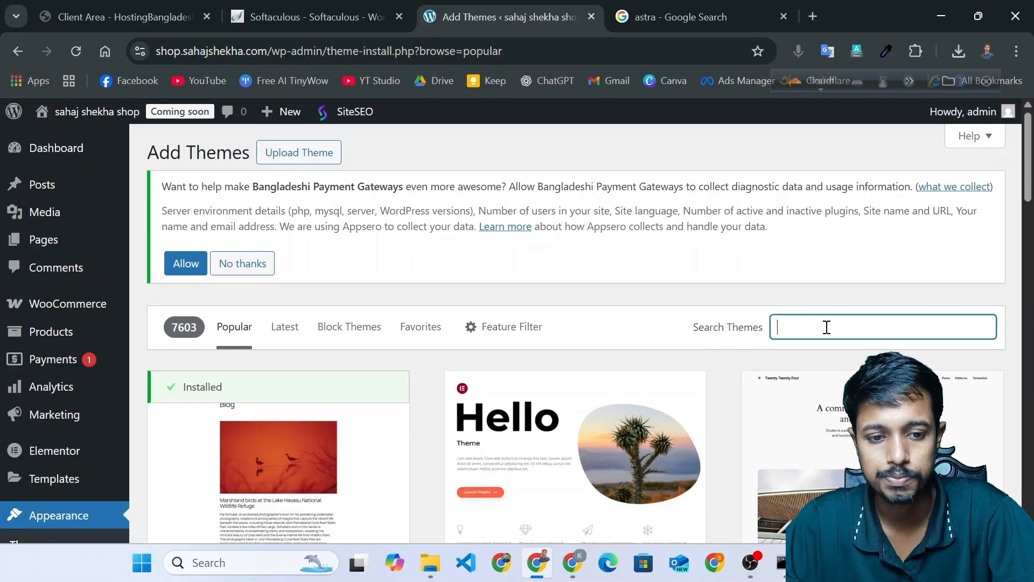
pyautogui.write('astra')
pyautogui.scroll(-2, 311, 350)
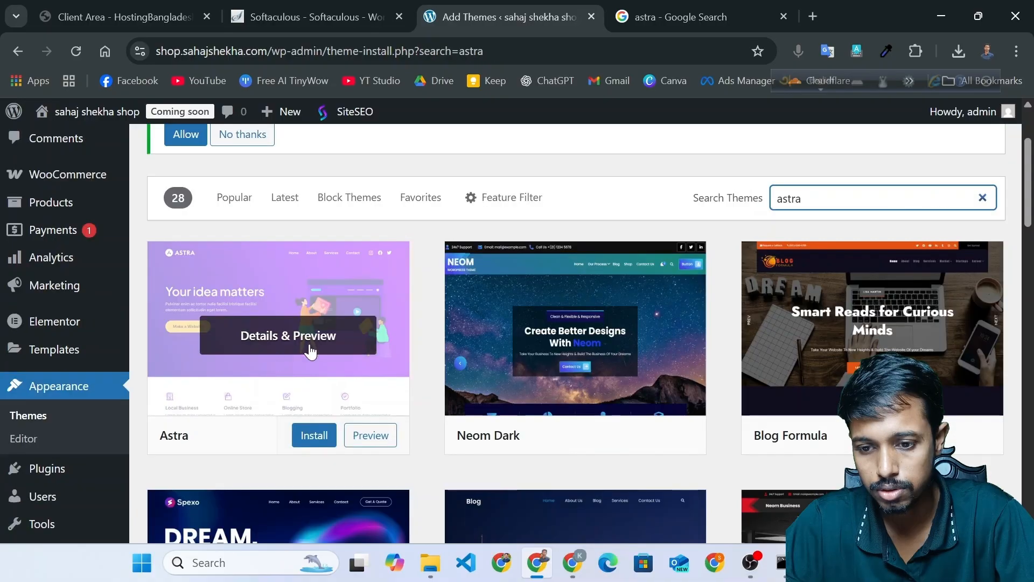
pyautogui.click(314, 436)
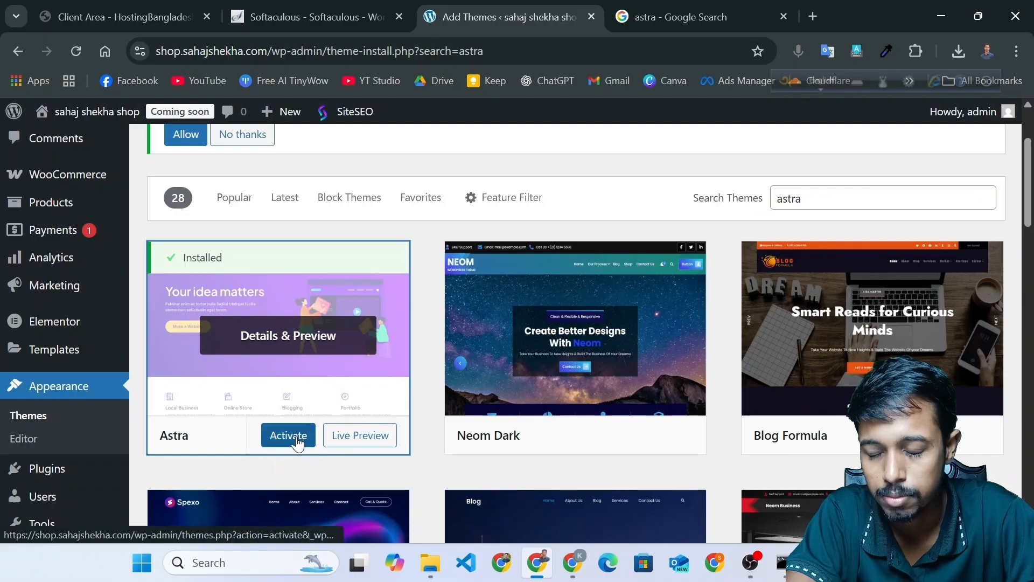
# Activate Astra and go to its Welcome dashboard.
pyautogui.click(298, 442)
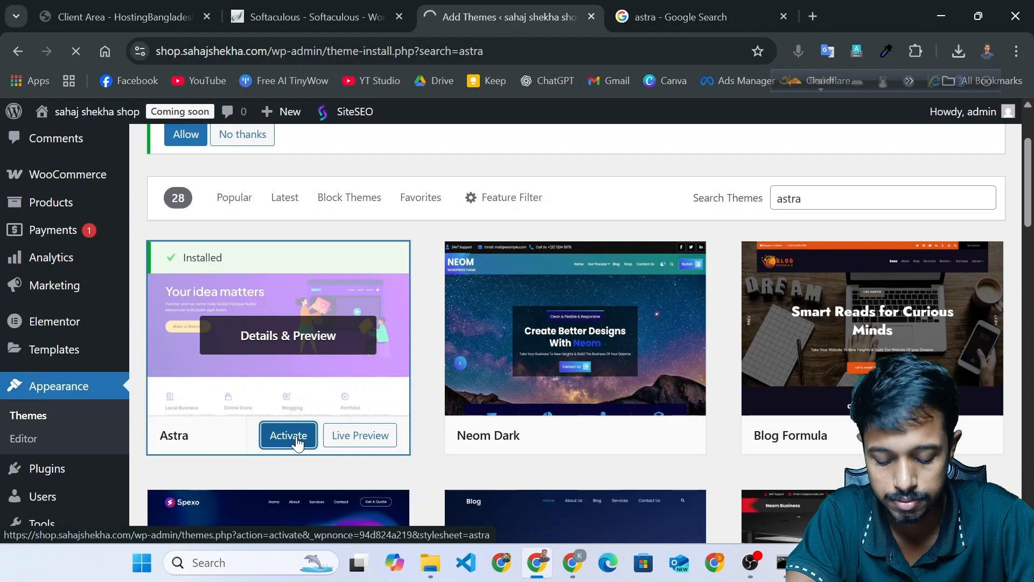
pyautogui.scroll(-3, 409, 366)
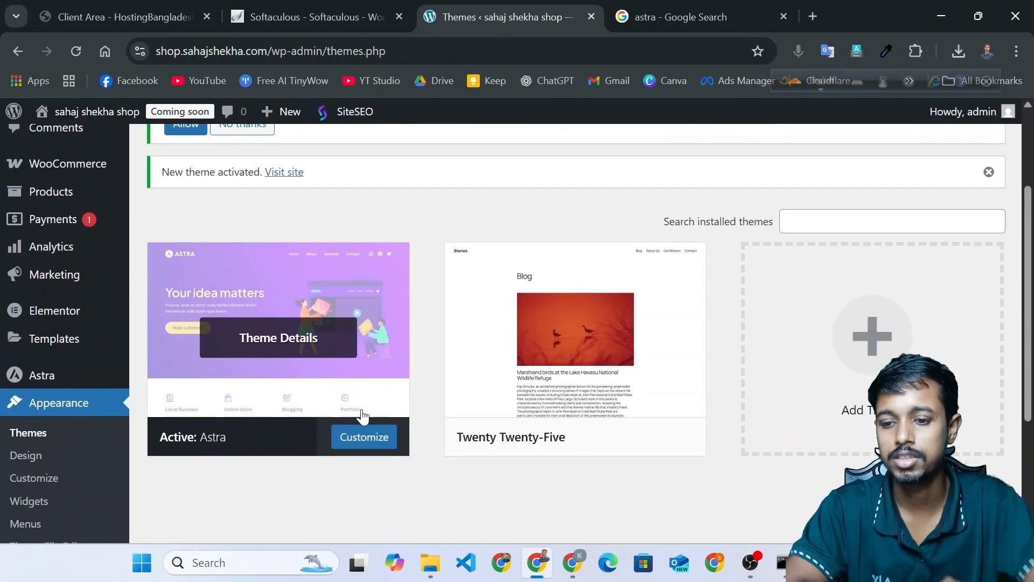
pyautogui.scroll(-5, 358, 413)
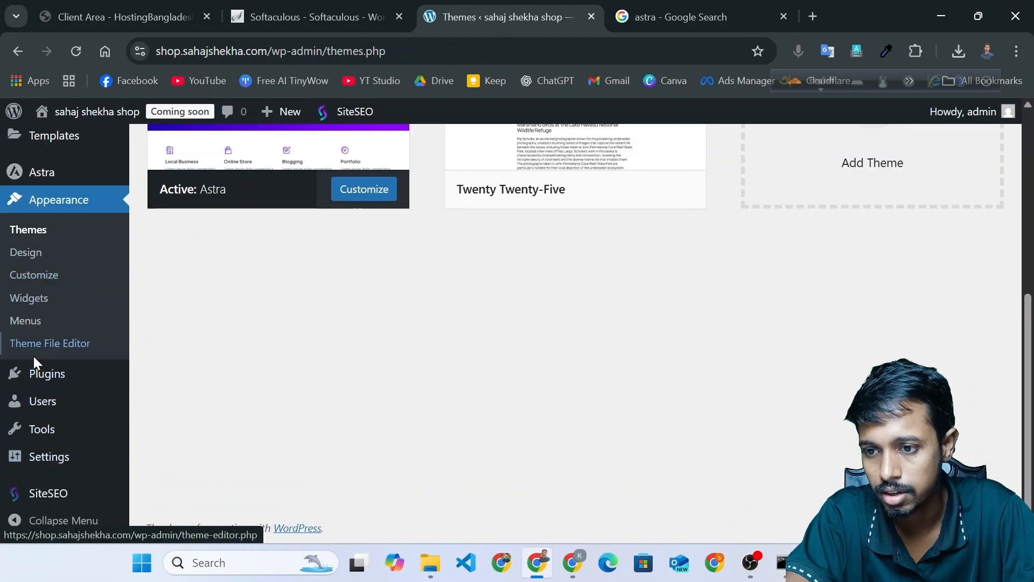
pyautogui.moveTo(44, 174)
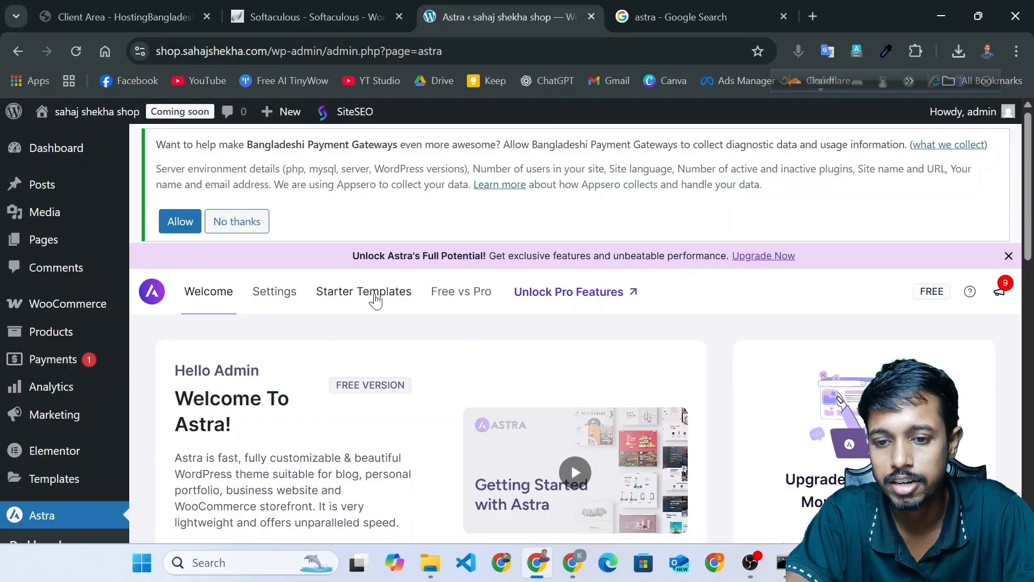
# Start a Starter Templates build with classic templates and Elementor as the page builder.
pyautogui.click(376, 300)
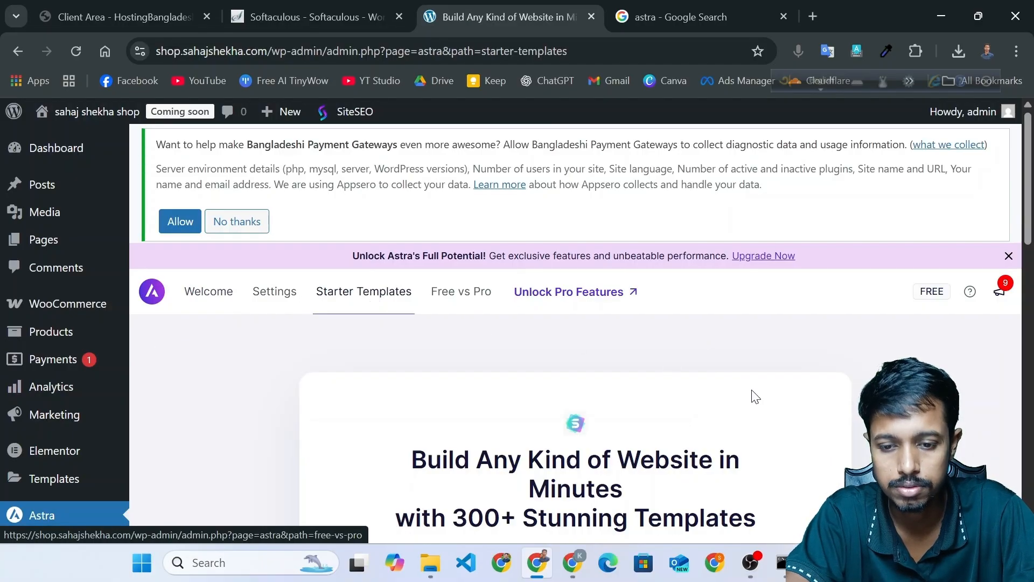
pyautogui.scroll(-3, 752, 395)
pyautogui.scroll(-1, 753, 396)
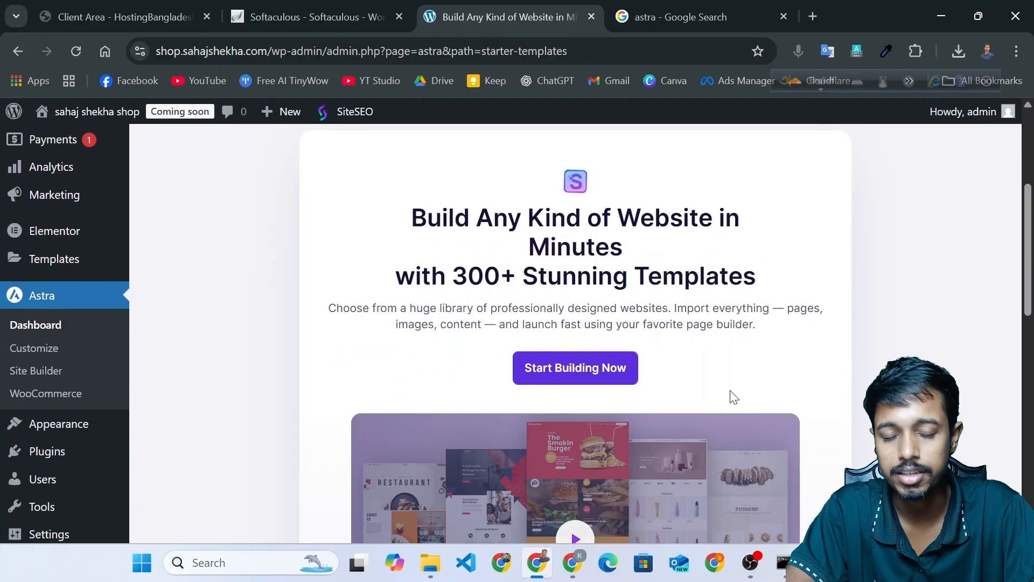
pyautogui.click(582, 368)
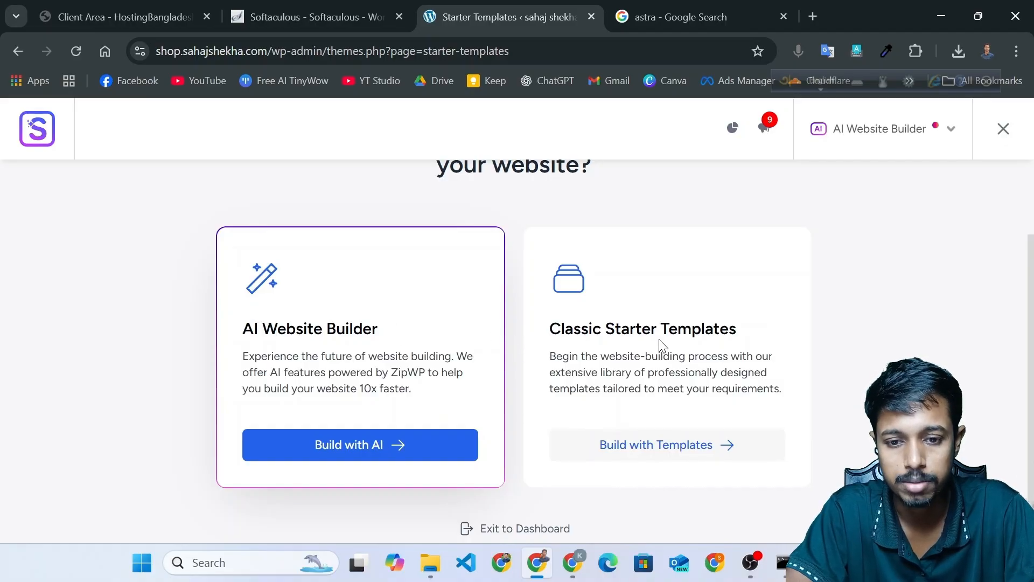
pyautogui.click(677, 452)
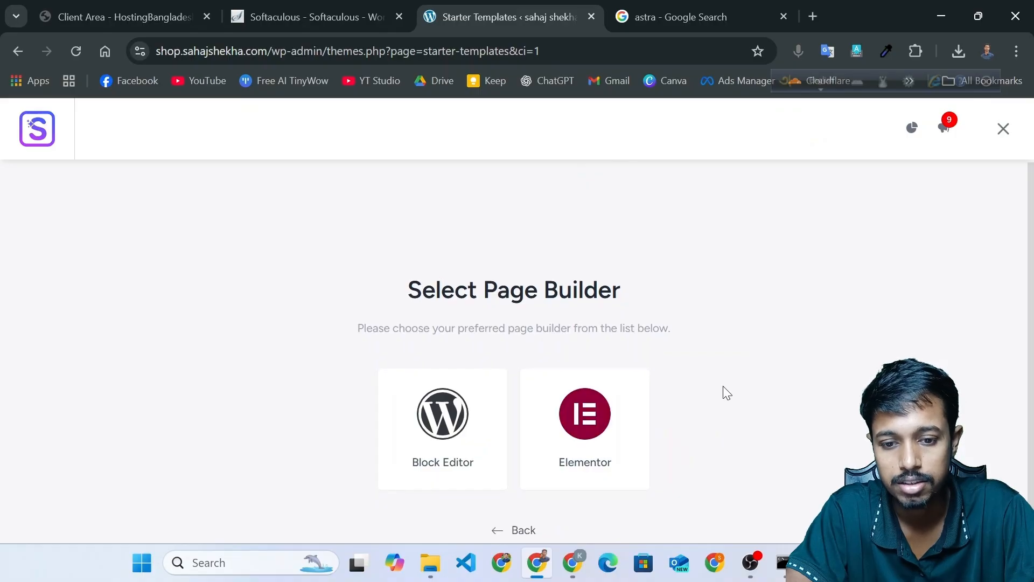
pyautogui.click(591, 416)
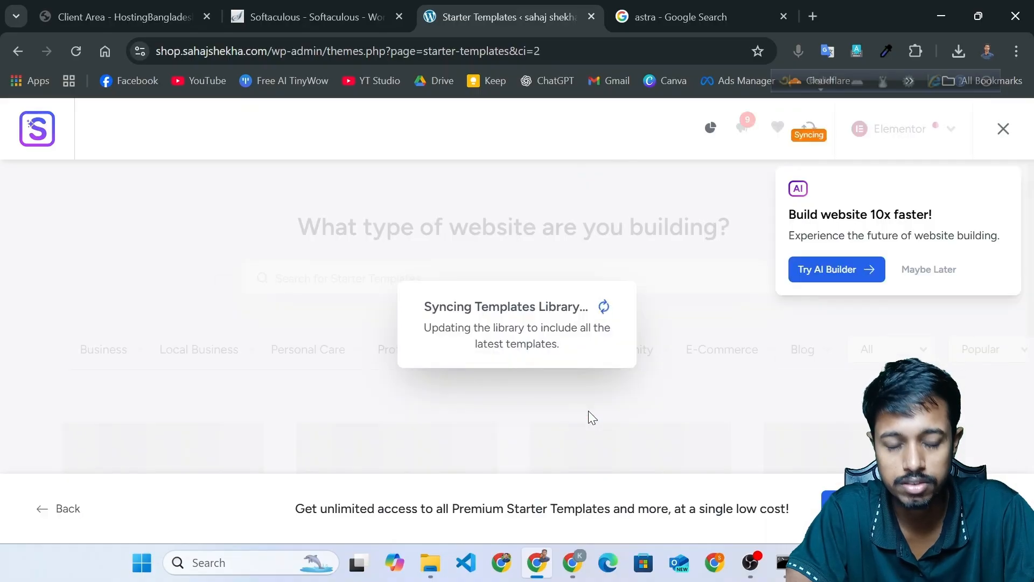
# Browse the Elementor template library, including Brandstore, Clothing Store and Electronic Store.
pyautogui.scroll(-5, 644, 282)
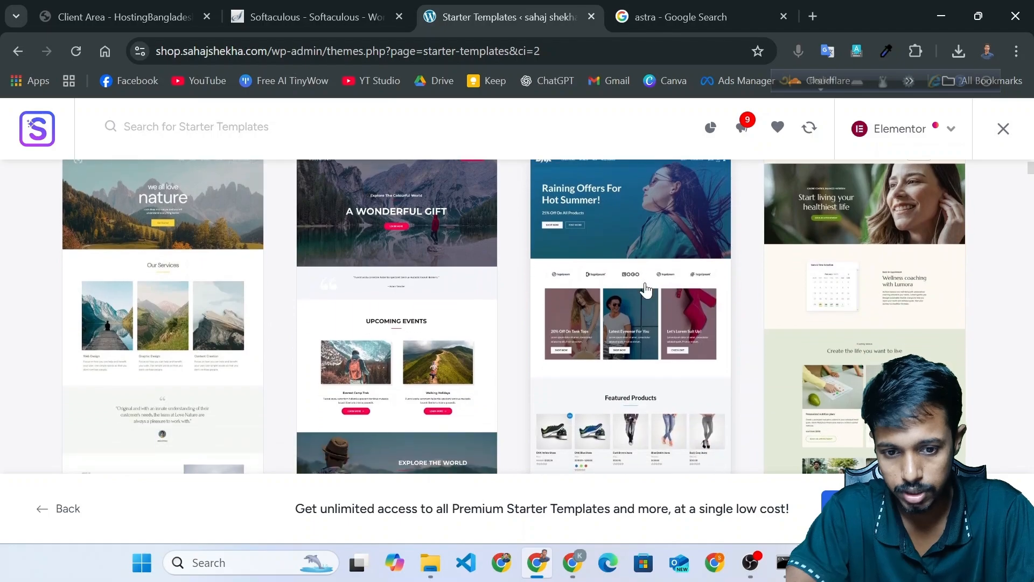
pyautogui.scroll(-3, 645, 290)
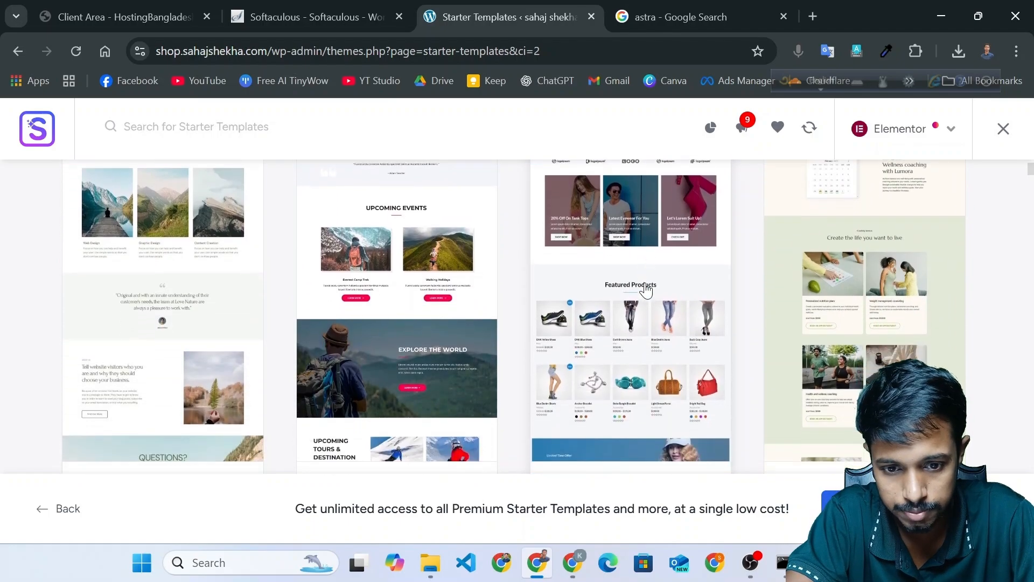
pyautogui.scroll(-5, 635, 339)
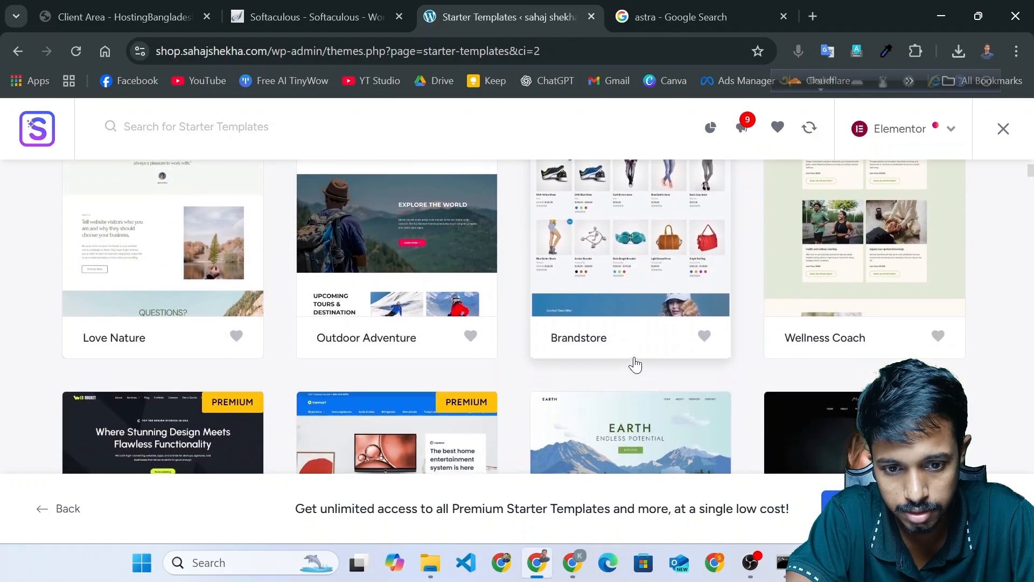
pyautogui.scroll(-5, 634, 356)
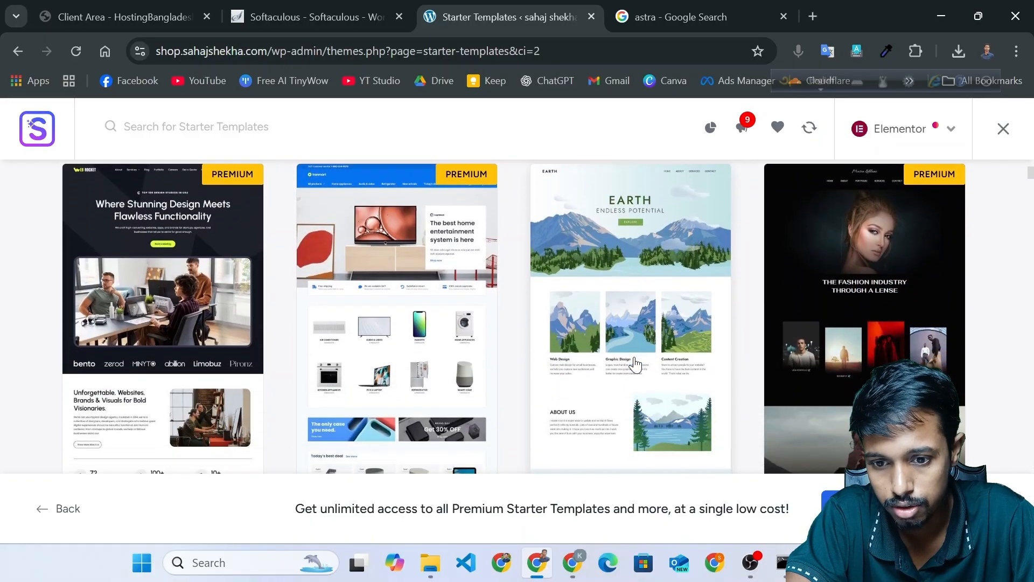
pyautogui.scroll(-2, 401, 345)
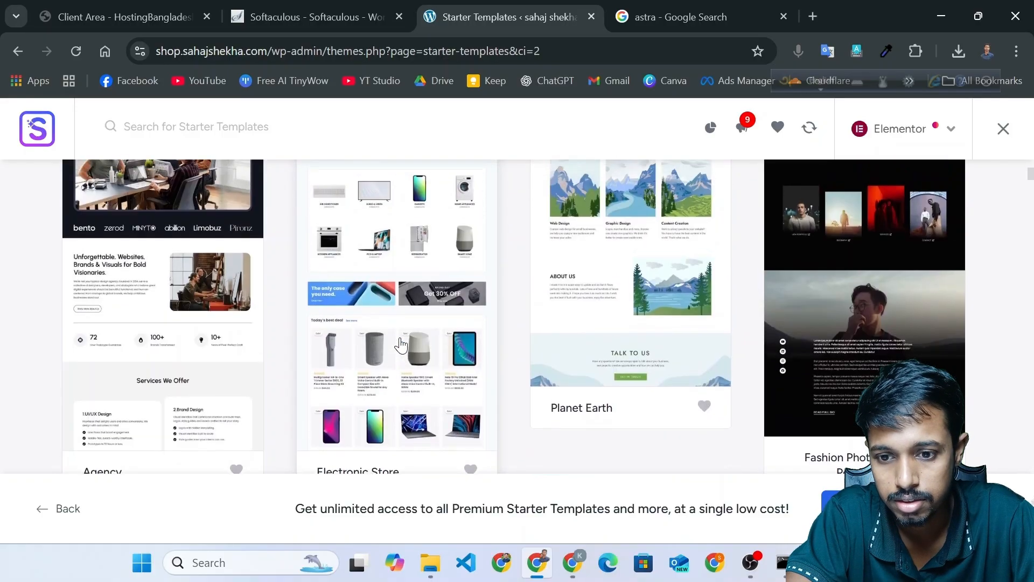
pyautogui.scroll(-5, 402, 345)
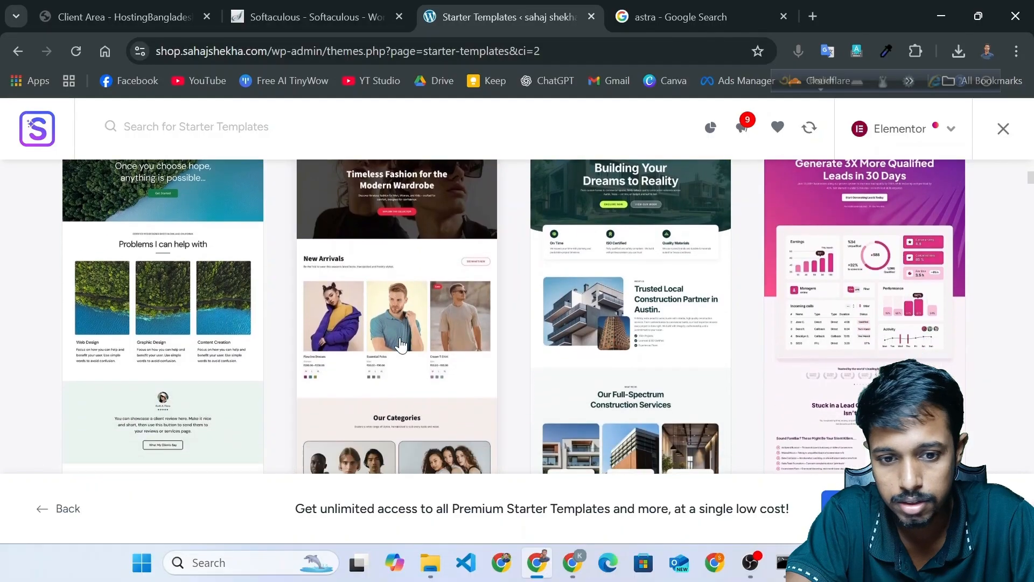
pyautogui.scroll(-2, 600, 330)
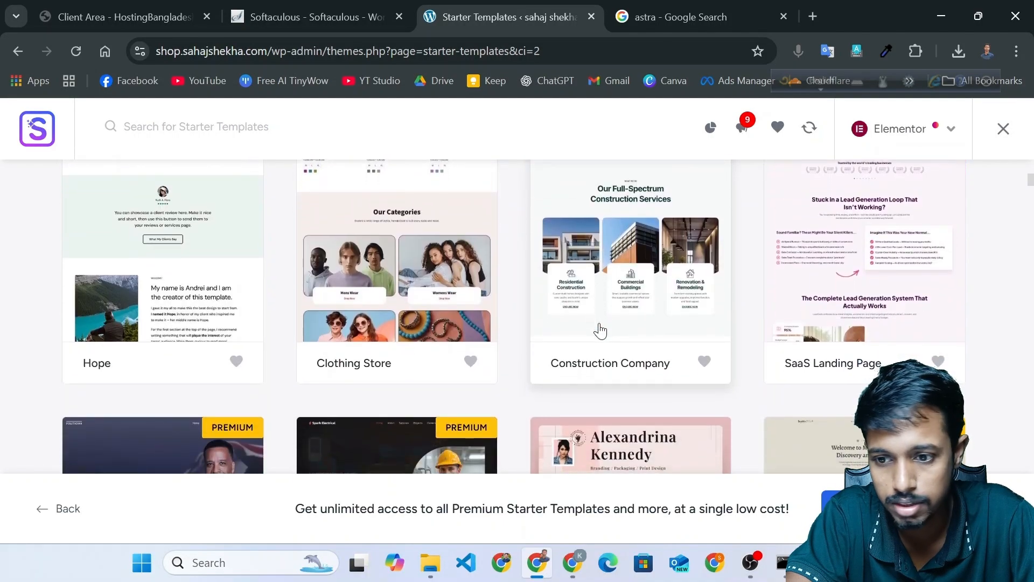
pyautogui.scroll(-4, 600, 330)
pyautogui.scroll(-6, 600, 330)
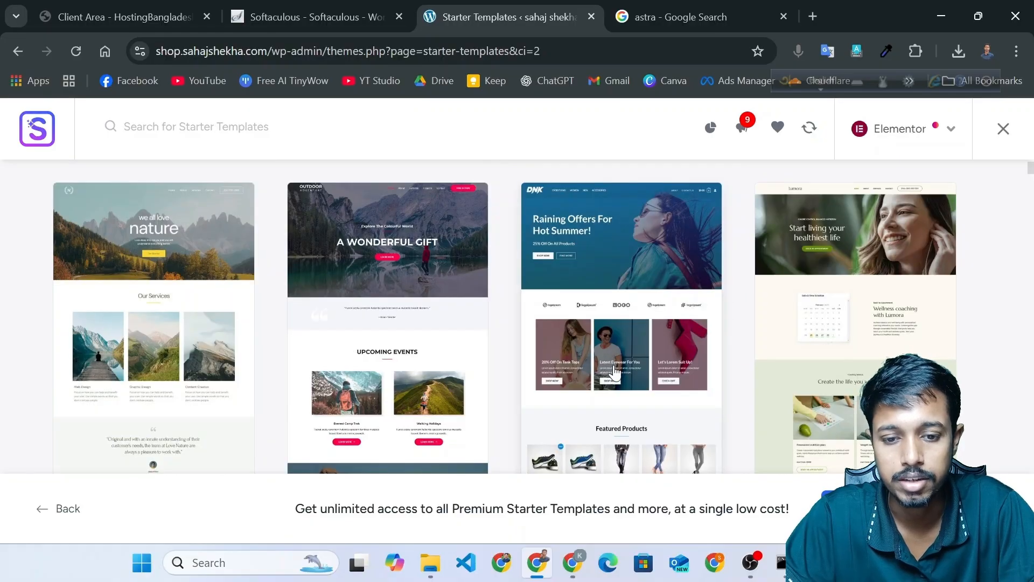
pyautogui.scroll(-4, 614, 372)
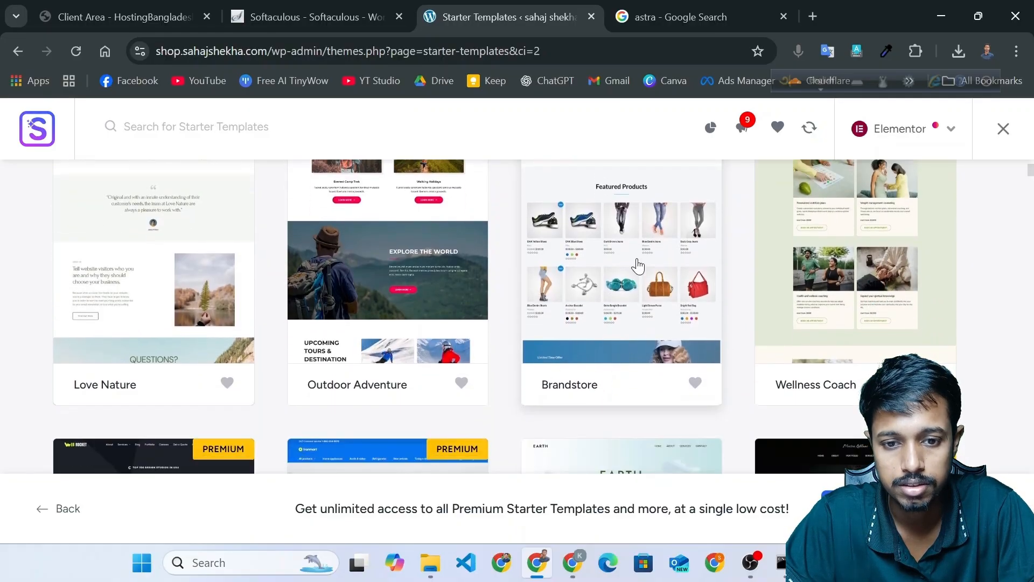
# Select Brandstore and switch its font pairing to Crimson Text & Plus Jakarta Sans.
pyautogui.click(638, 265)
pyautogui.scroll(-2, 608, 339)
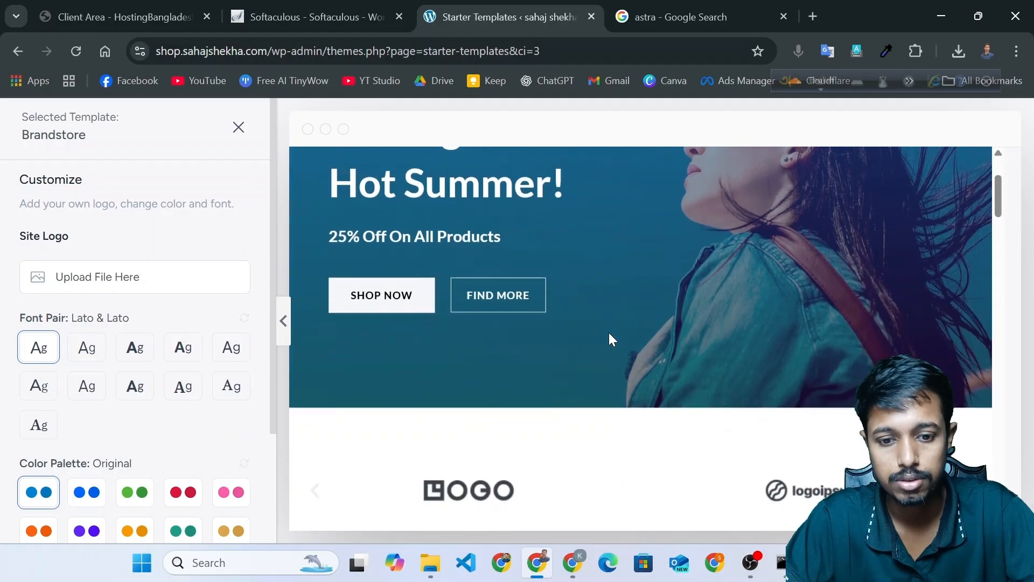
pyautogui.scroll(-5, 614, 355)
pyautogui.scroll(-8, 613, 351)
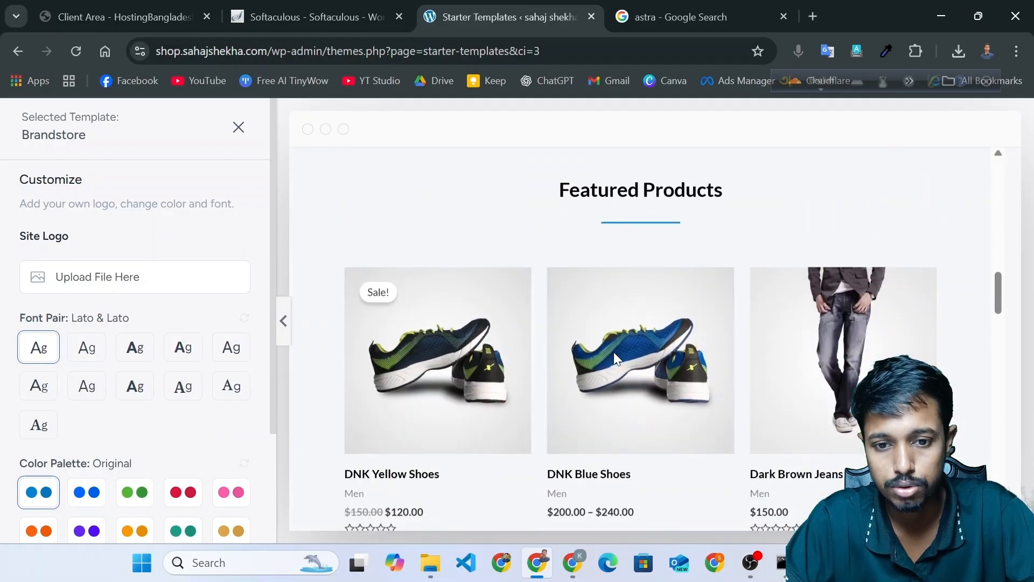
pyautogui.scroll(5, 613, 357)
pyautogui.scroll(10, 615, 359)
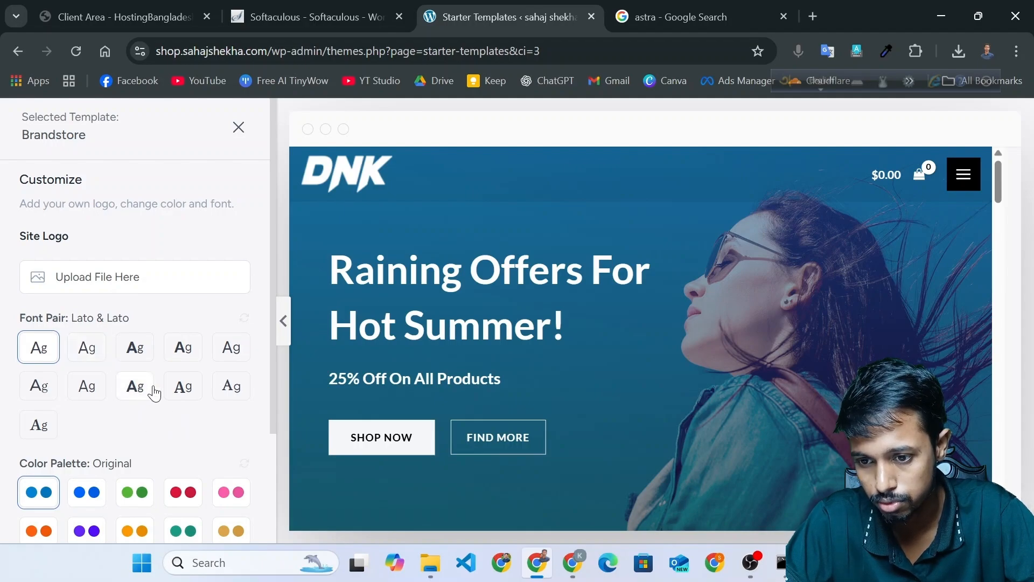
pyautogui.click(236, 391)
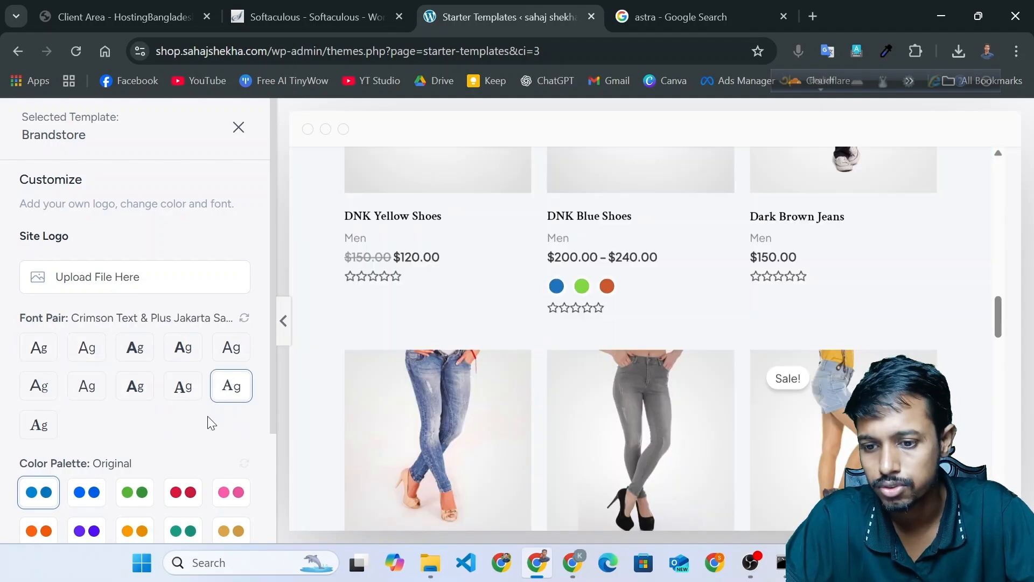
pyautogui.scroll(-2, 199, 442)
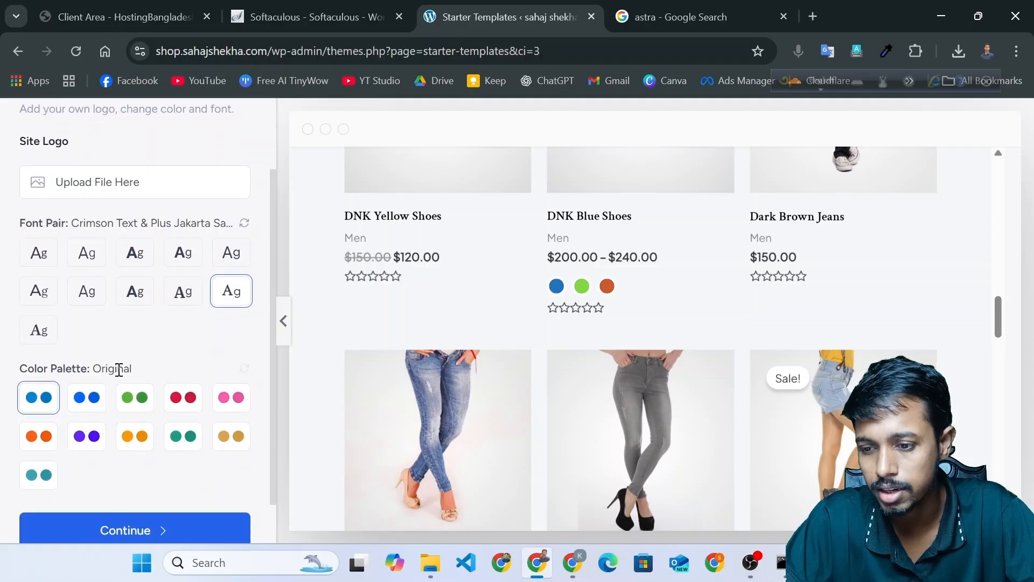
pyautogui.scroll(-1, 202, 464)
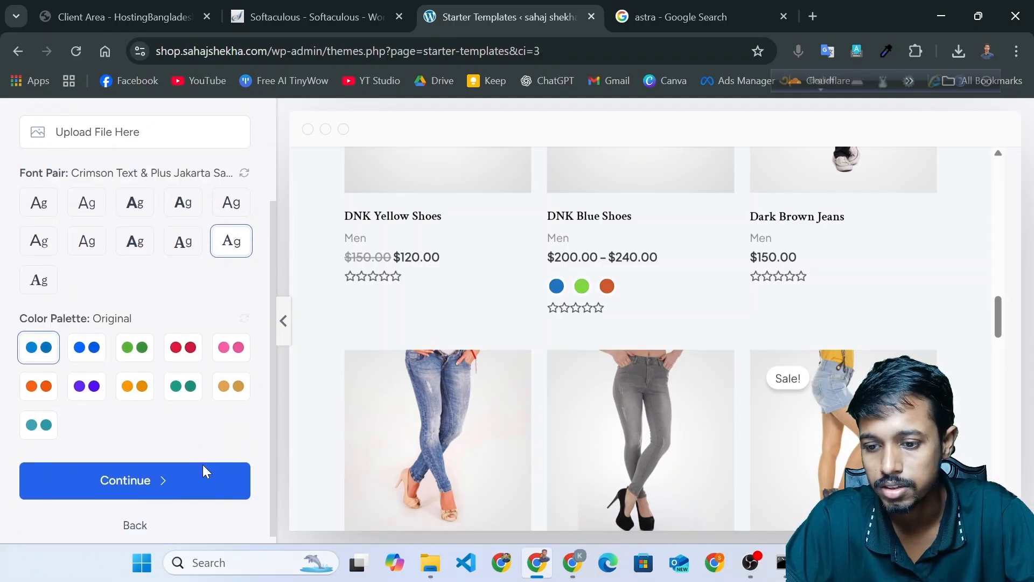
# Continue to site features and exclude SEO & Search Visibility.
pyautogui.click(179, 490)
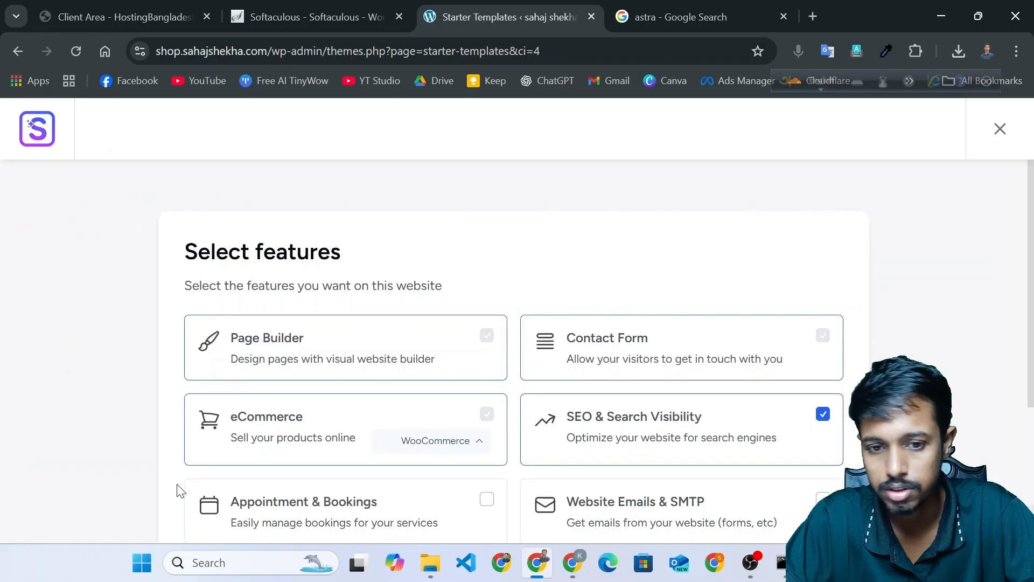
pyautogui.scroll(-2, 577, 225)
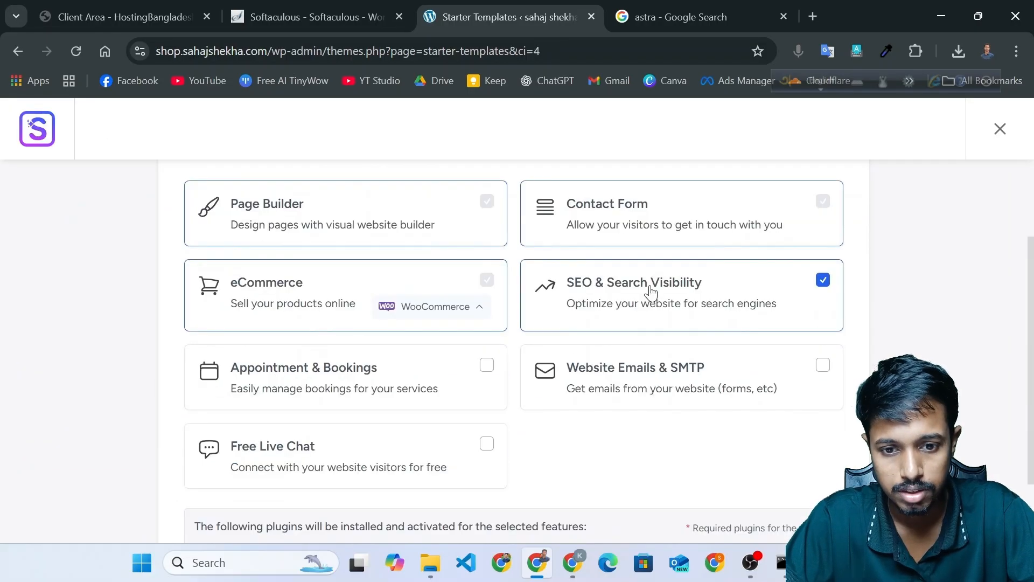
pyautogui.click(823, 281)
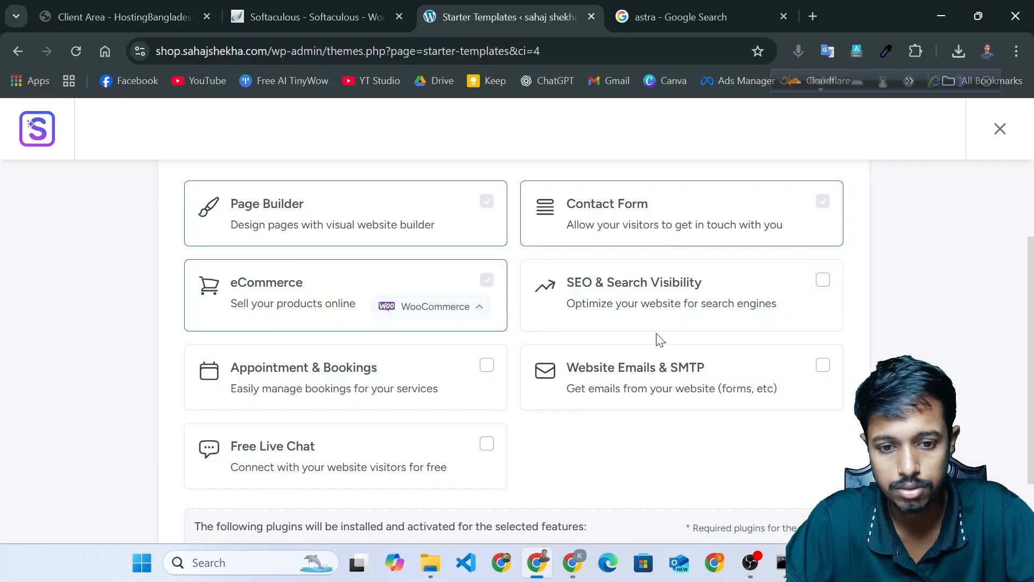
pyautogui.scroll(-3, 660, 340)
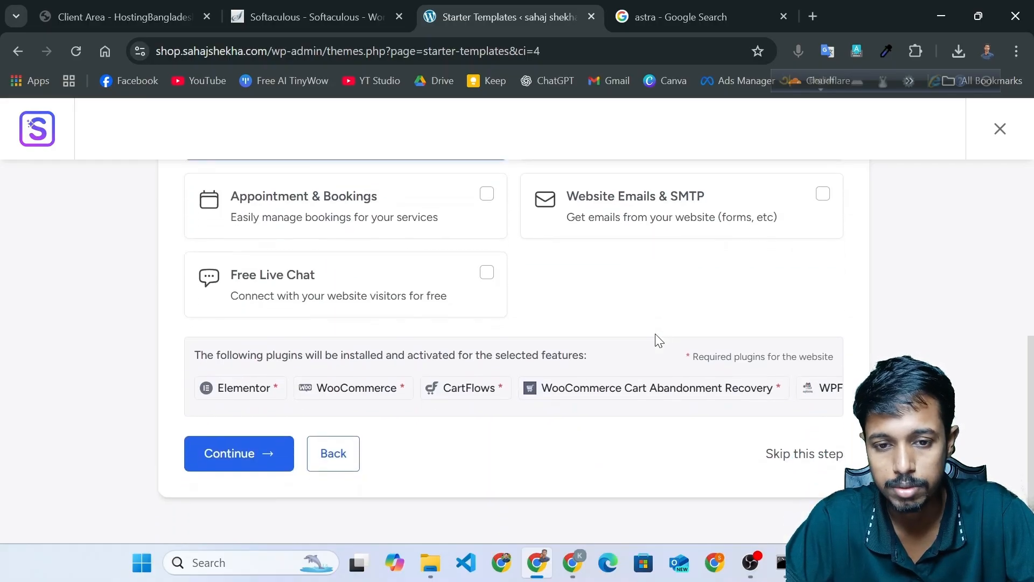
pyautogui.scroll(-1, 658, 339)
pyautogui.click(248, 445)
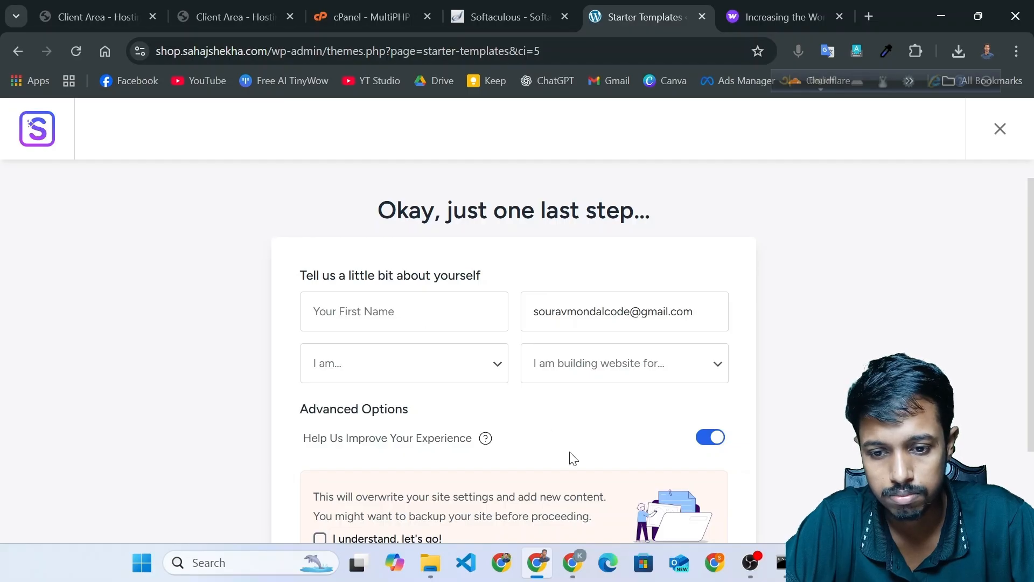
# Tick 'I understand, let's go!' and submit to build the website.
pyautogui.scroll(-4, 570, 457)
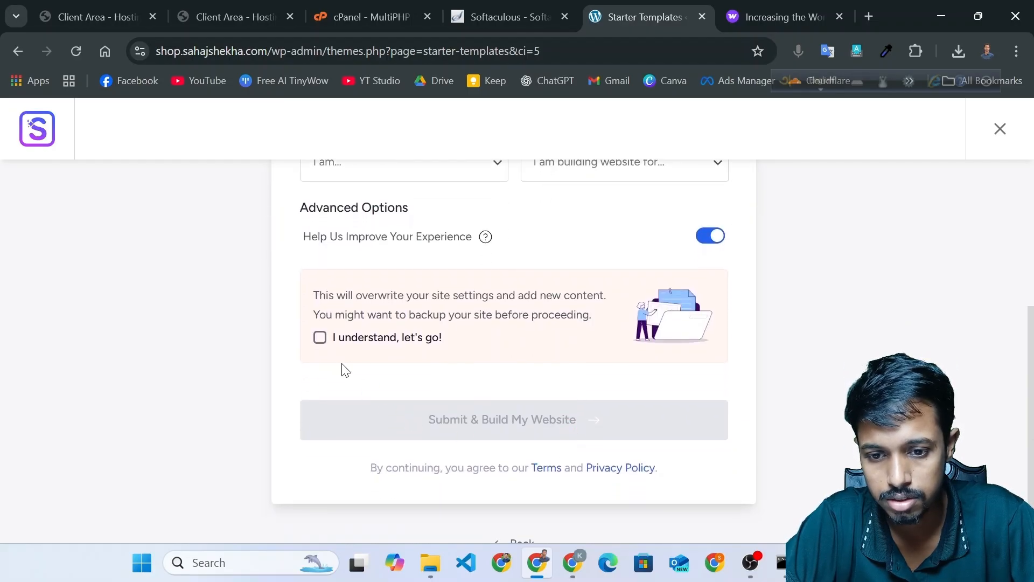
pyautogui.click(320, 337)
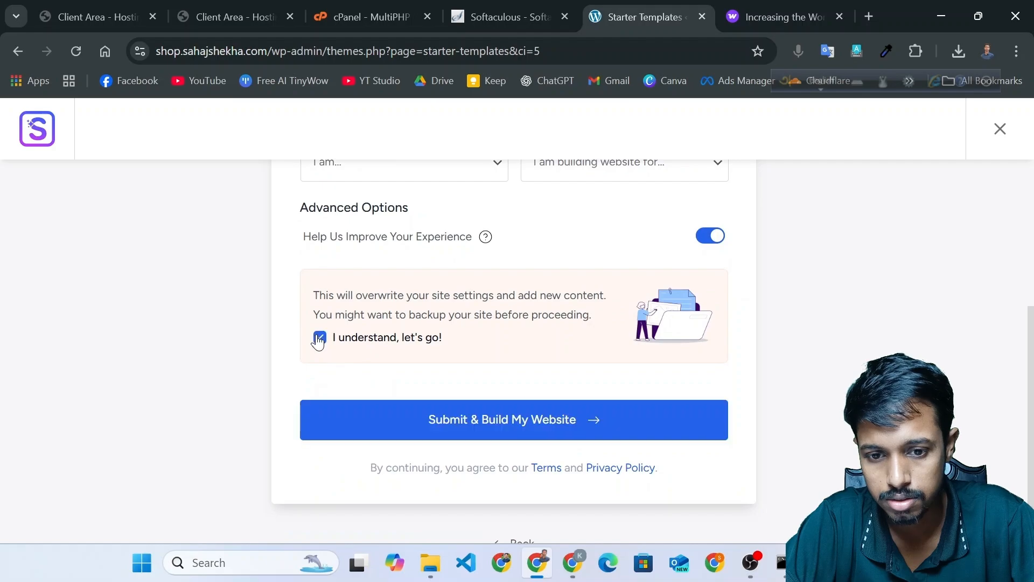
pyautogui.click(535, 425)
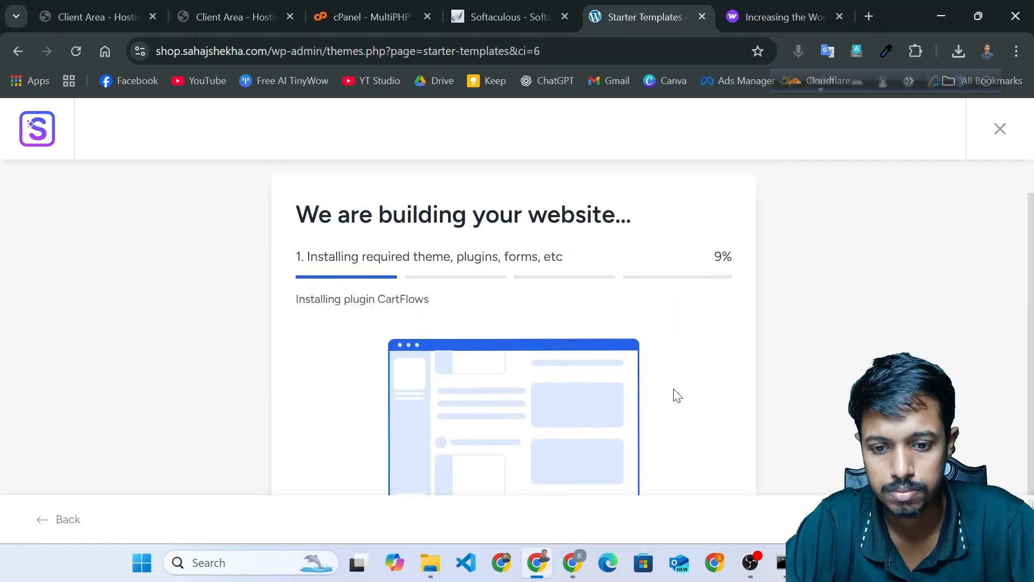
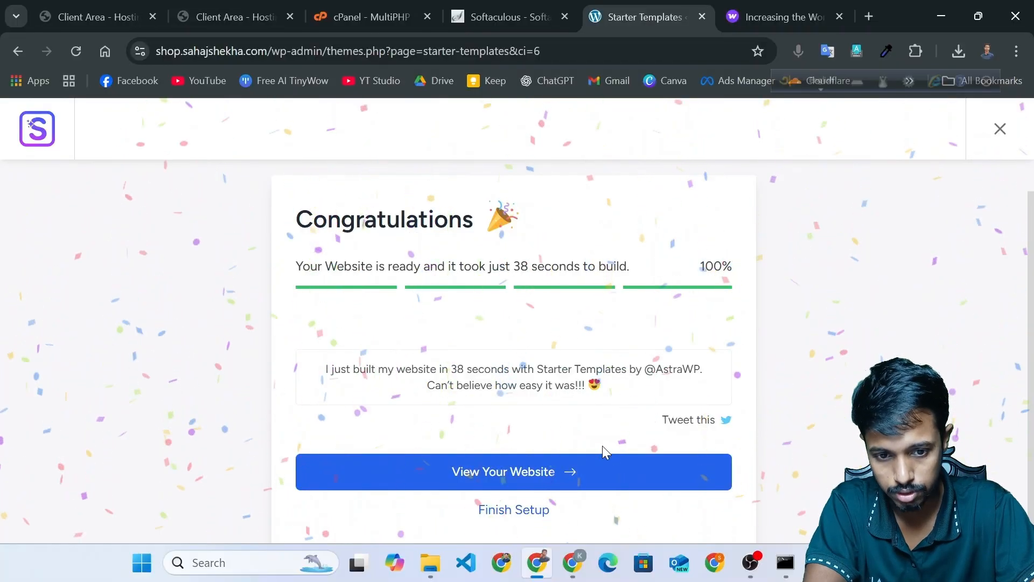
# Open the finished DNK shop homepage in a new tab and scroll through its sections.
pyautogui.click(542, 482)
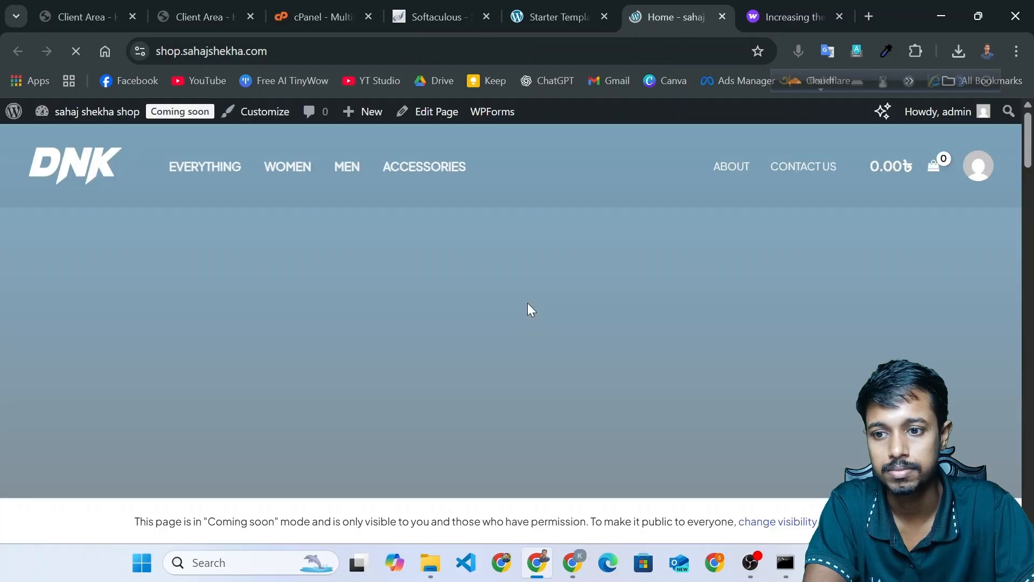
pyautogui.scroll(-3, 528, 310)
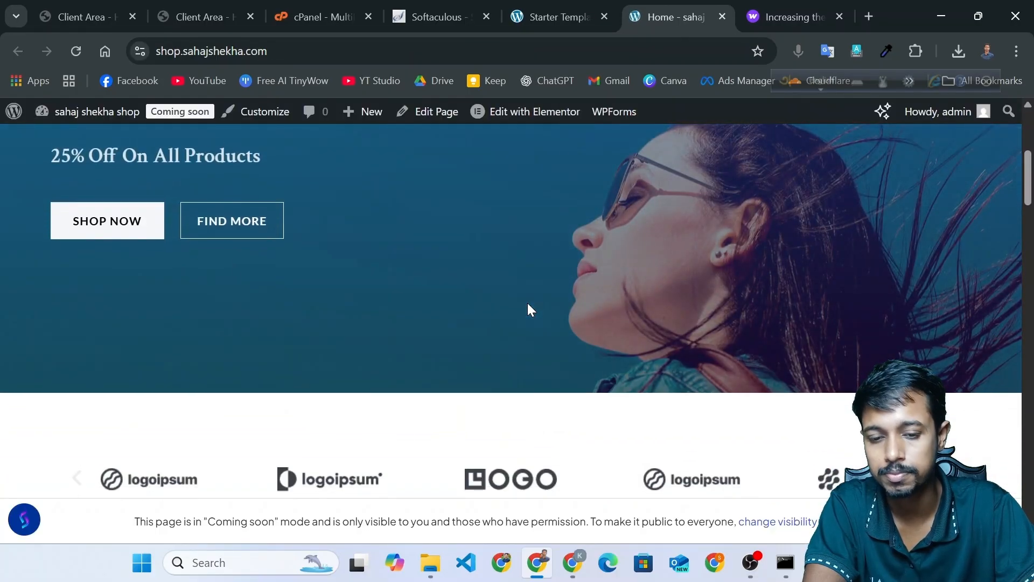
pyautogui.scroll(-10, 528, 309)
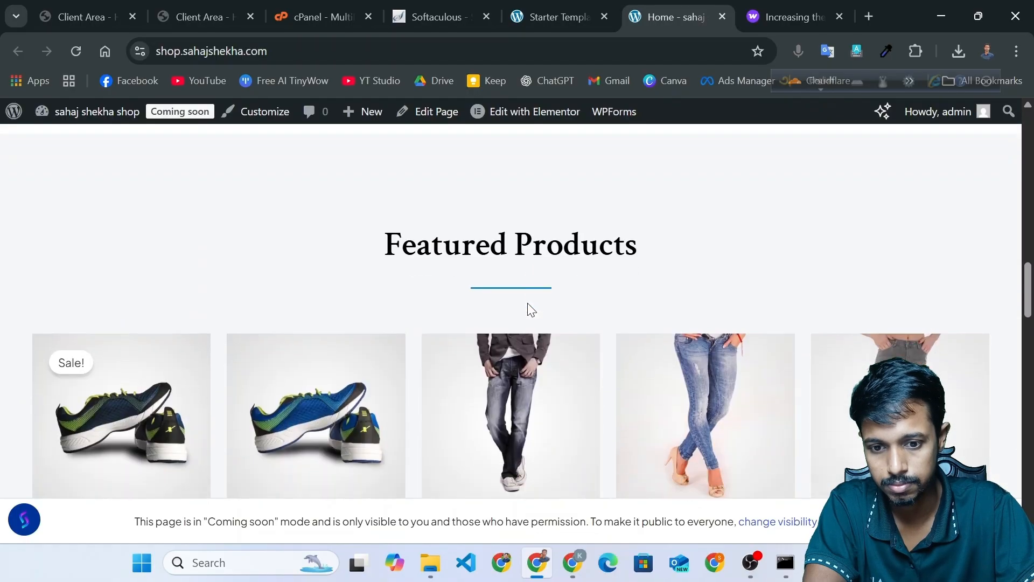
pyautogui.scroll(-10, 530, 309)
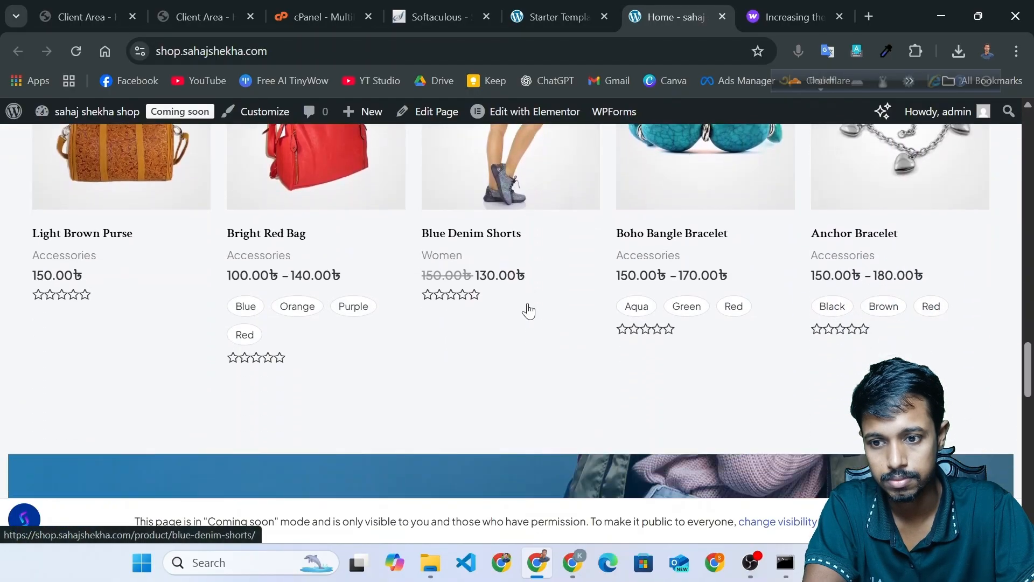
pyautogui.scroll(2, 527, 308)
pyautogui.scroll(-13, 527, 308)
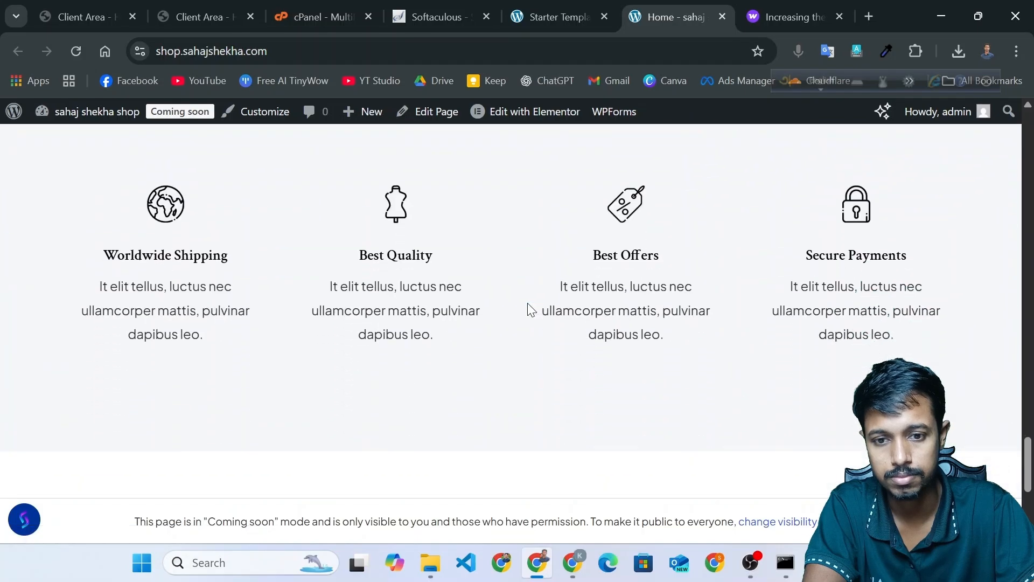
pyautogui.scroll(-5, 528, 304)
pyautogui.scroll(20, 528, 307)
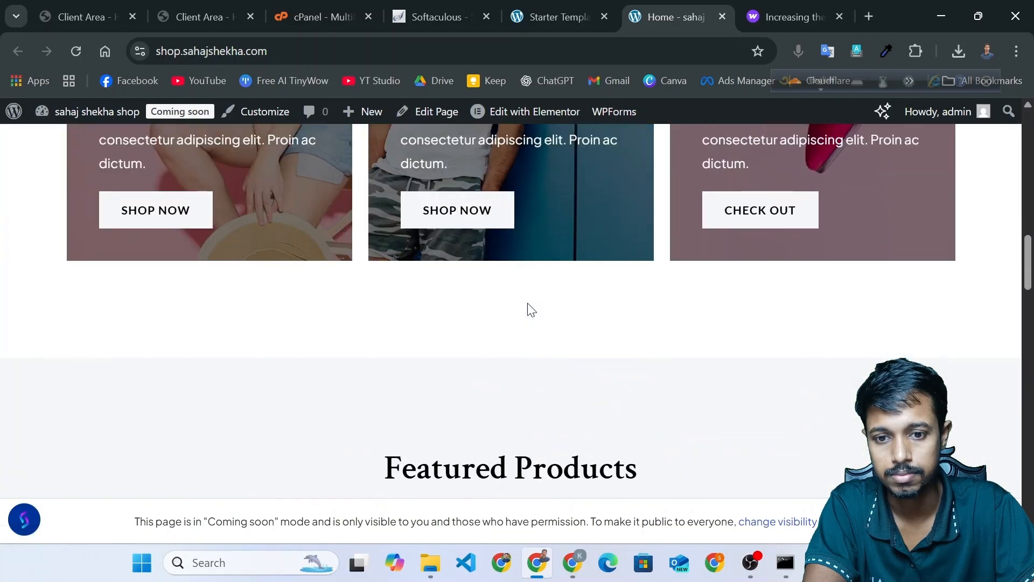
pyautogui.scroll(10, 528, 305)
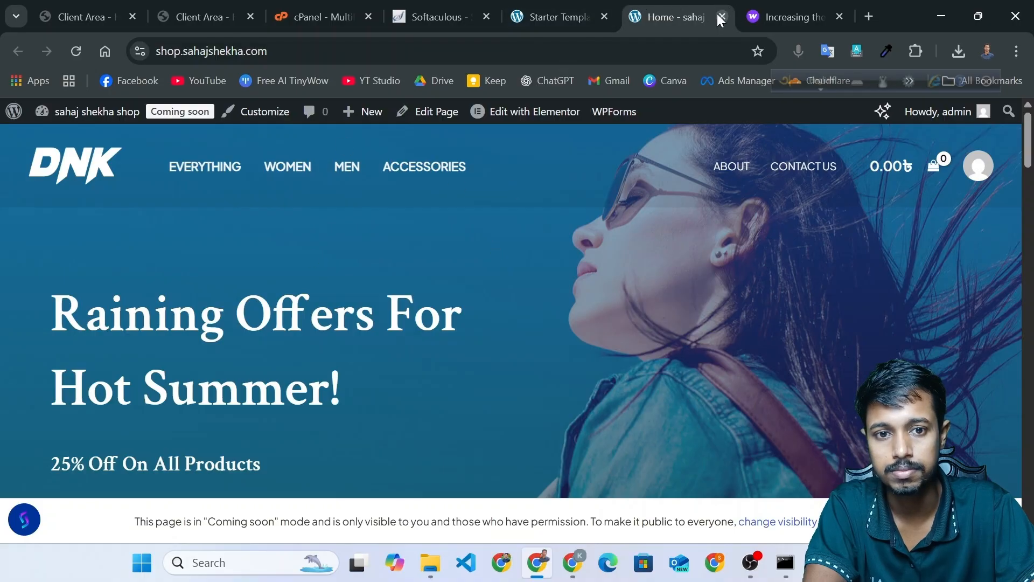
# Return to the admin area and go to the WooCommerce Home dashboard.
pyautogui.click(558, 17)
pyautogui.moveTo(77, 327)
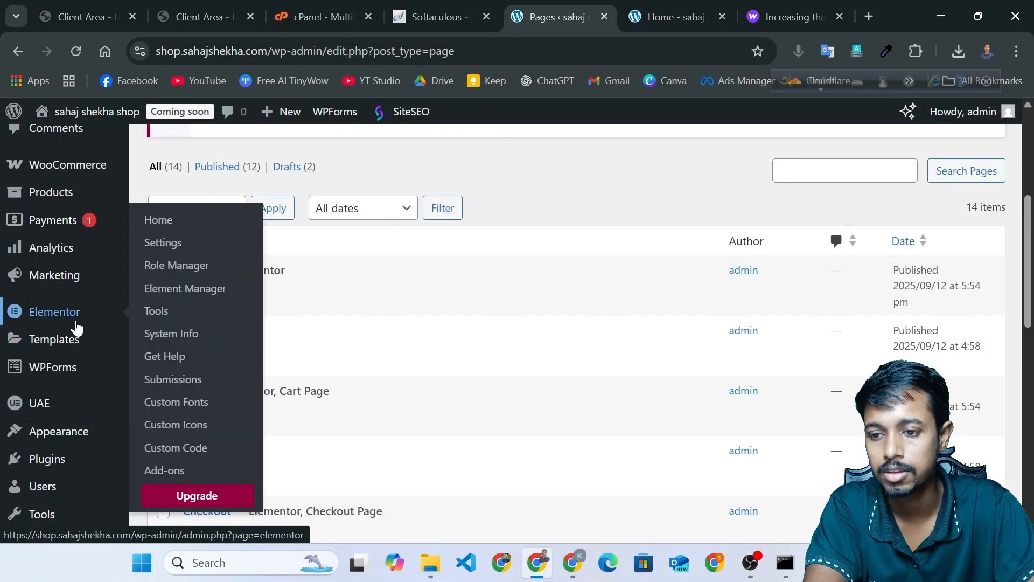
pyautogui.moveTo(44, 428)
pyautogui.scroll(-7, 45, 428)
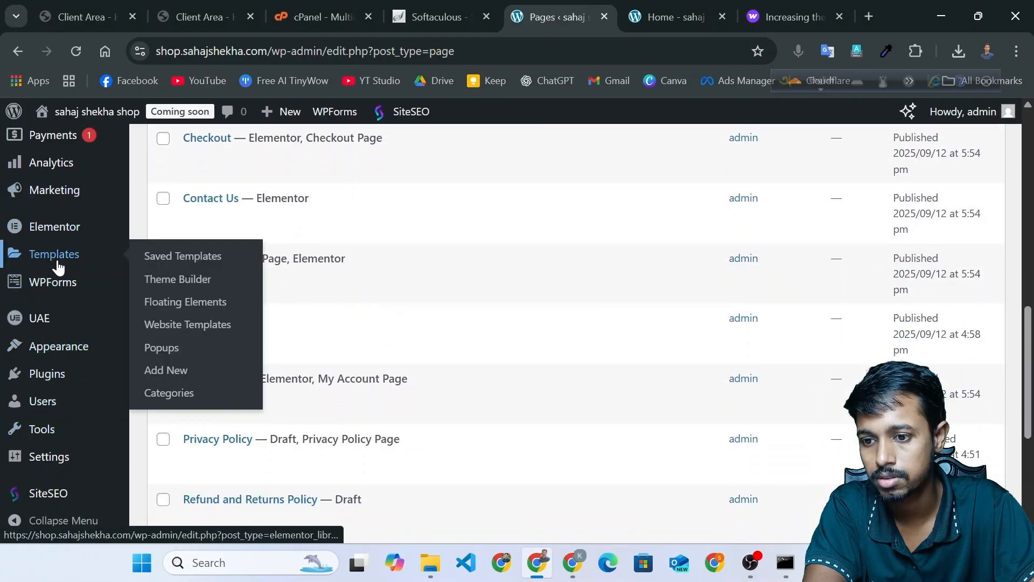
pyautogui.scroll(2, 65, 258)
pyautogui.click(83, 182)
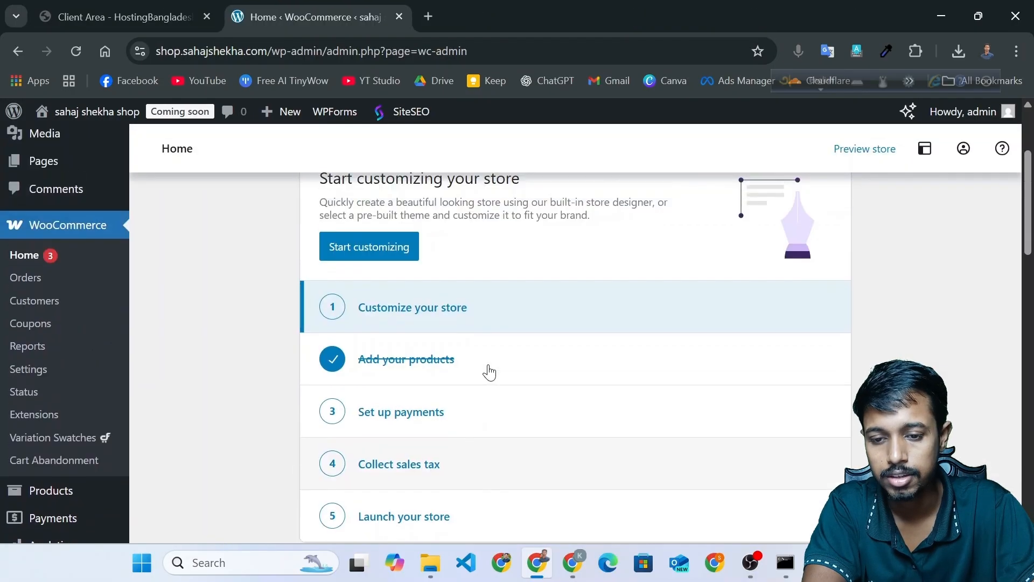
# Launch the store, reloading the page after the launch error.
pyautogui.scroll(2, 486, 370)
pyautogui.scroll(-2, 488, 369)
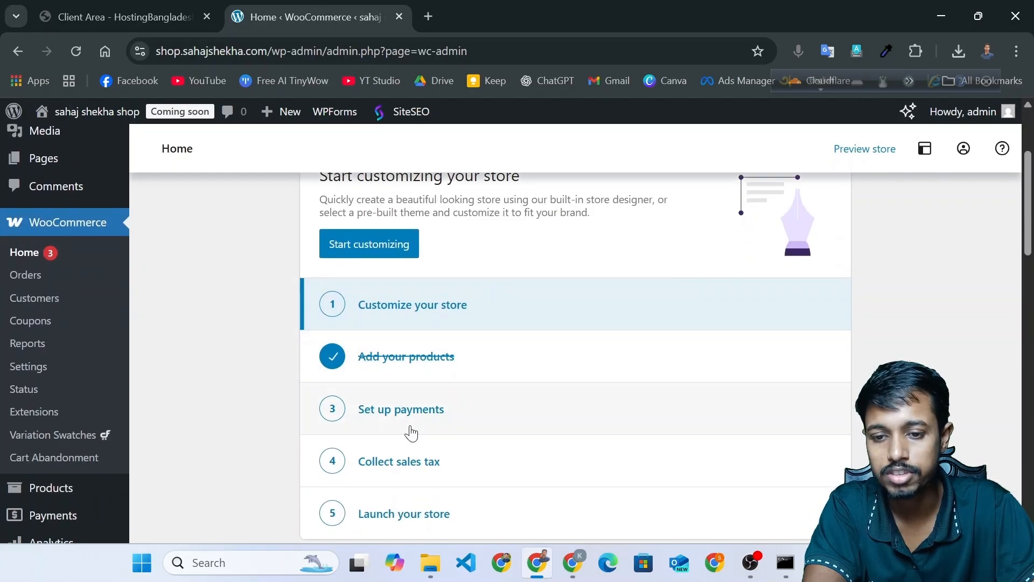
pyautogui.scroll(-4, 410, 430)
pyautogui.click(391, 293)
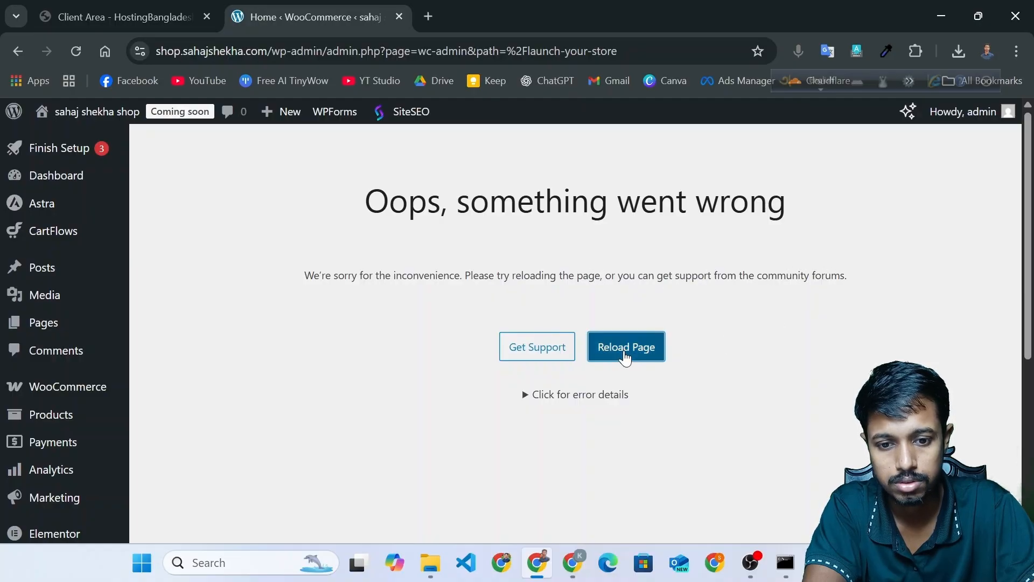
pyautogui.click(625, 356)
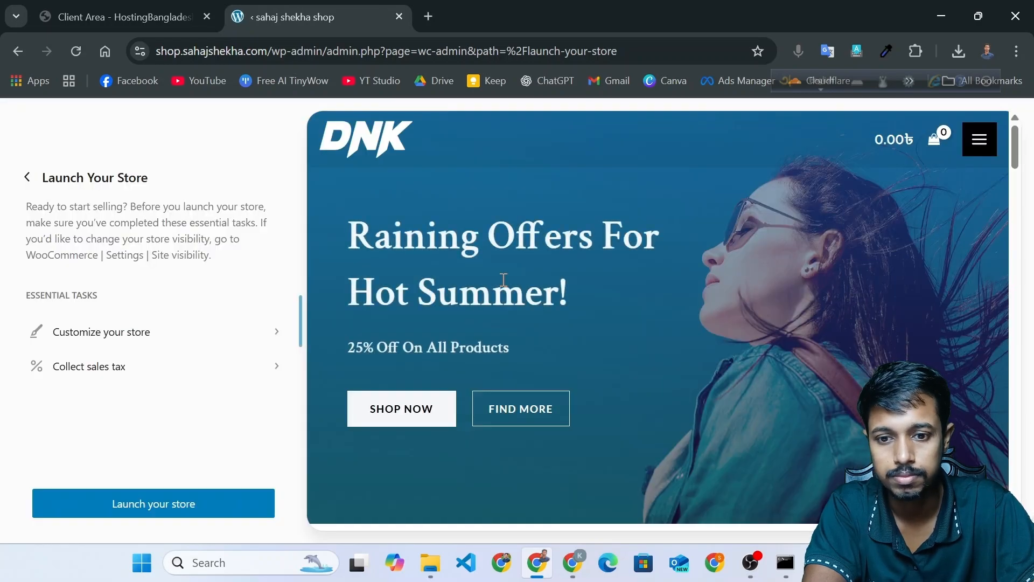
pyautogui.click(161, 504)
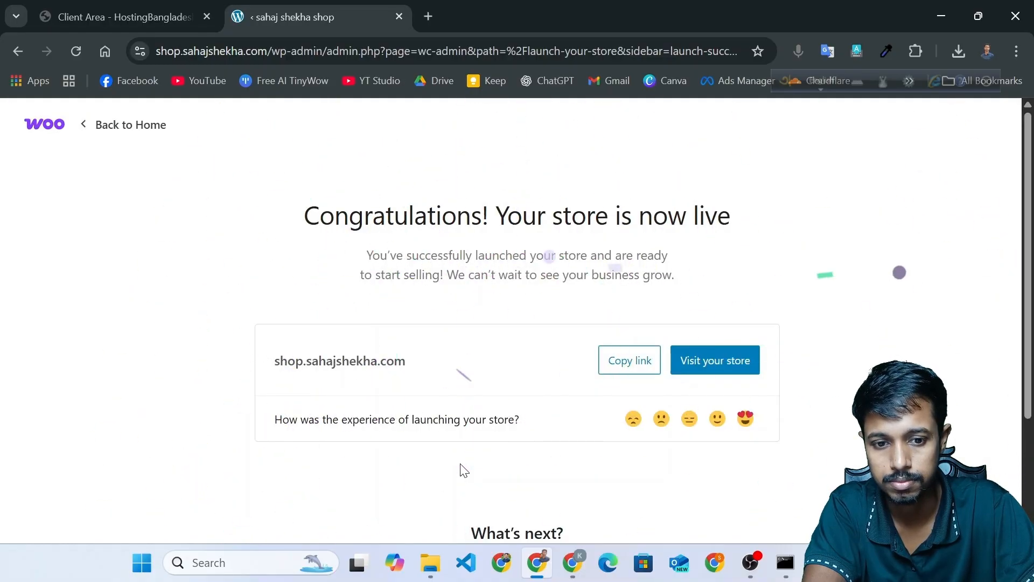
# Open the live storefront in a new tab and scroll through it.
pyautogui.scroll(-1, 462, 469)
pyautogui.scroll(-2, 463, 470)
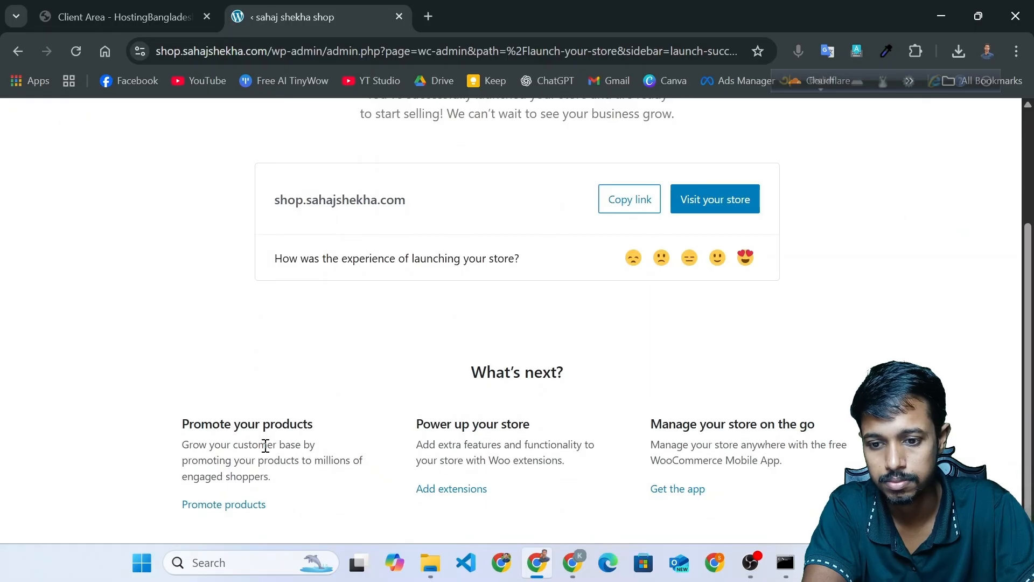
pyautogui.scroll(3, 700, 373)
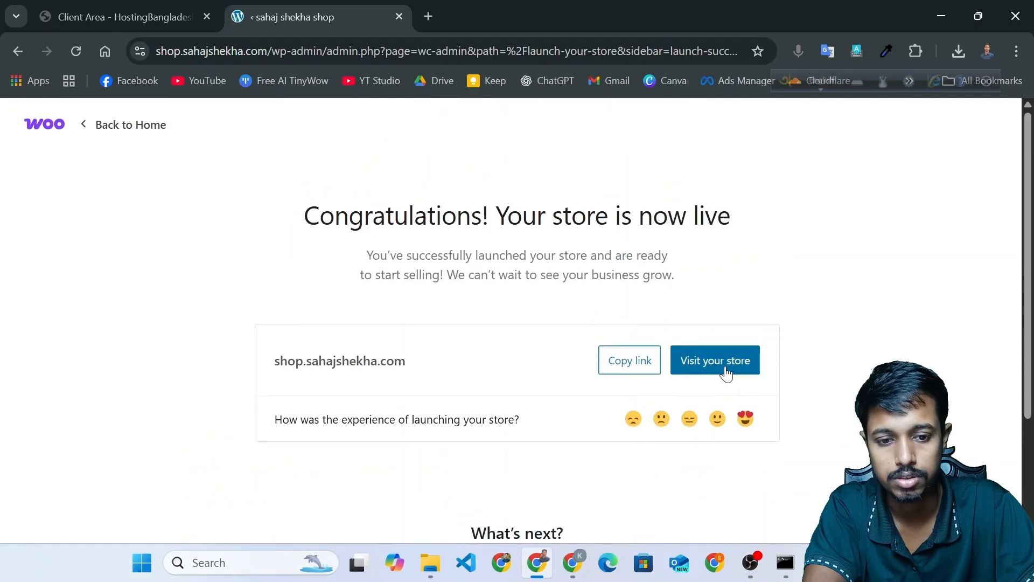
pyautogui.click(727, 370)
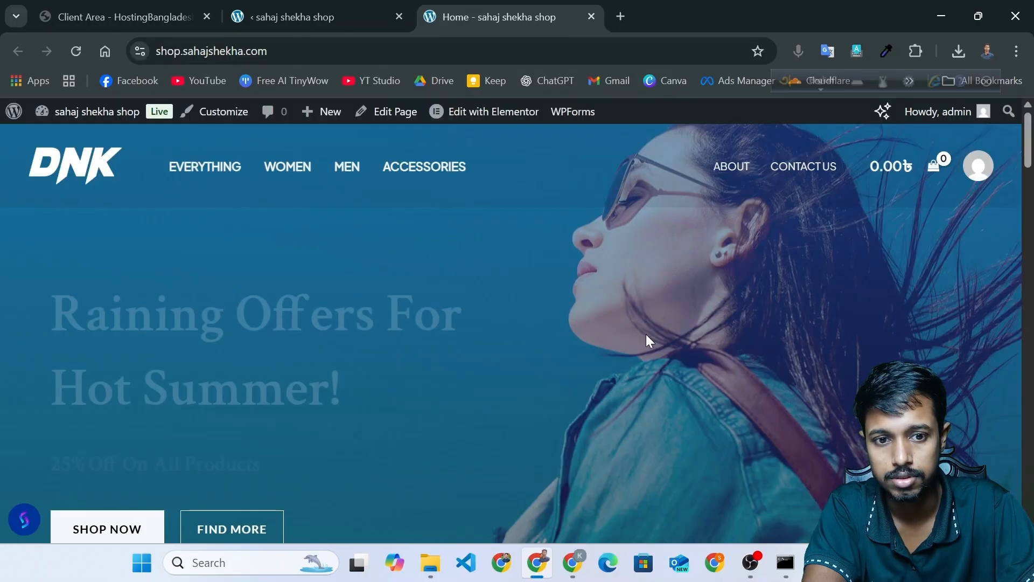
pyautogui.scroll(-10, 646, 335)
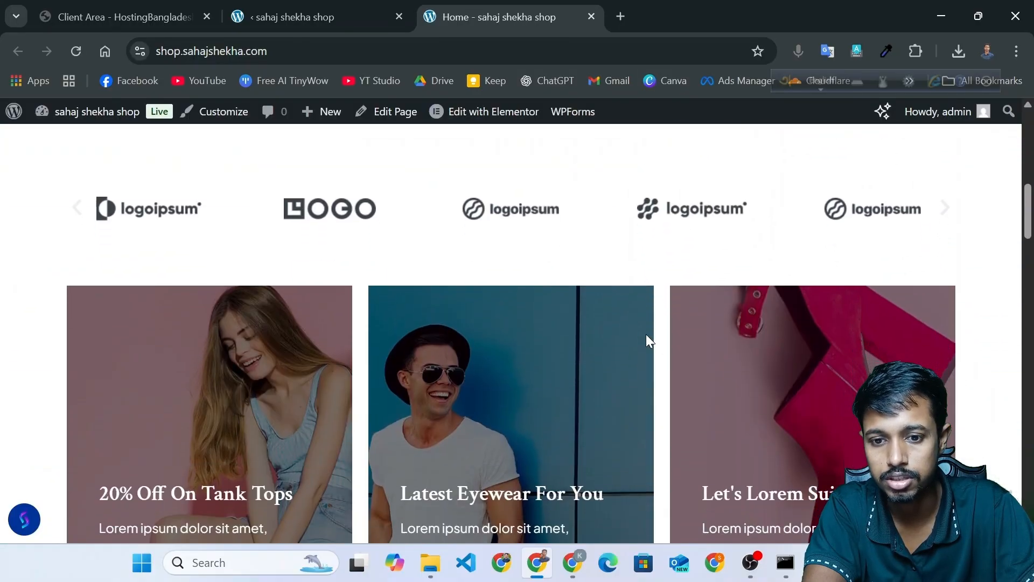
pyautogui.scroll(-15, 646, 338)
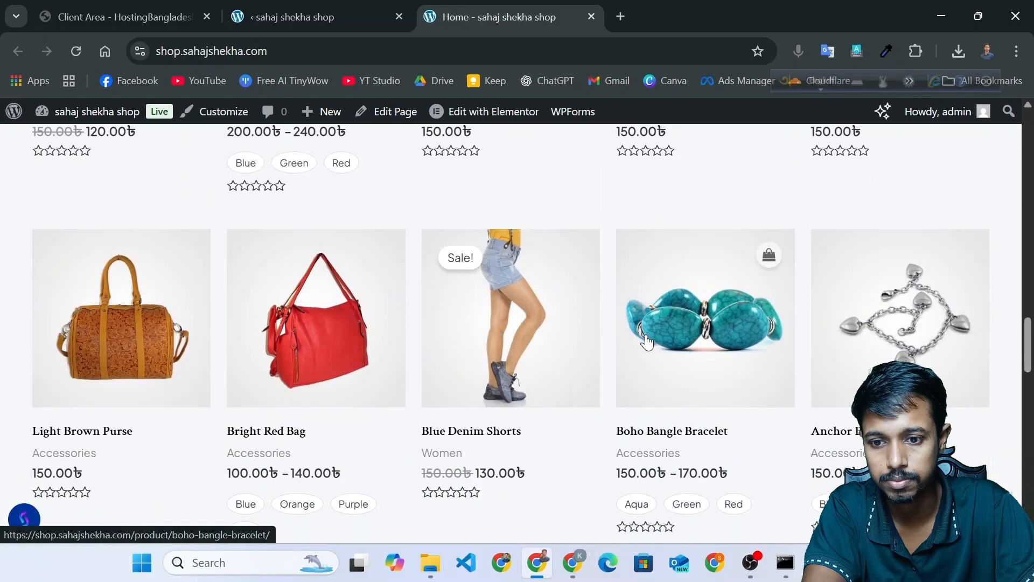
pyautogui.scroll(-8, 646, 340)
# Reload the shop in the logged-out window to confirm it is live, then return to admin.
pyautogui.click(573, 563)
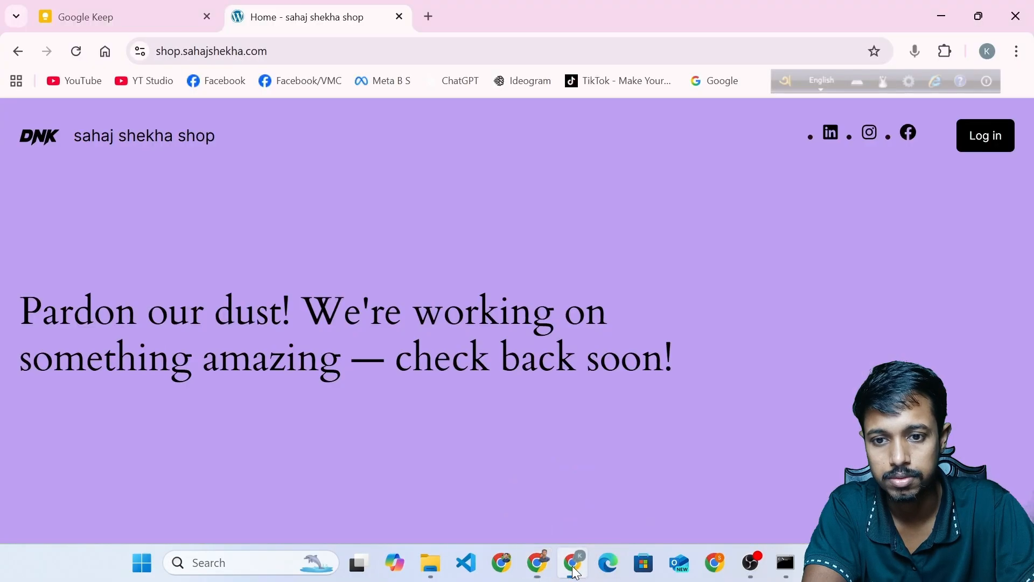
pyautogui.click(78, 52)
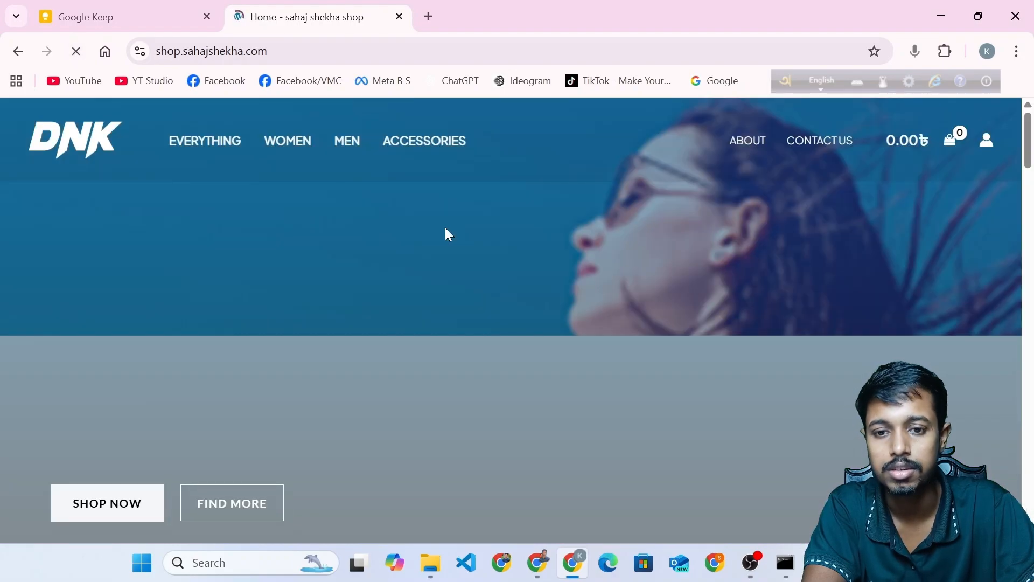
pyautogui.scroll(-10, 558, 329)
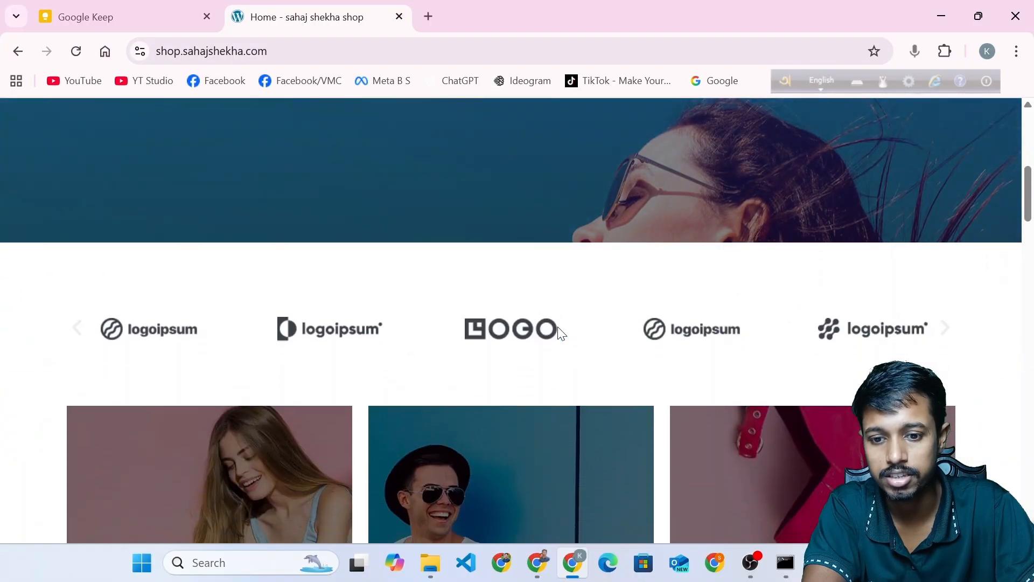
pyautogui.scroll(-6, 558, 327)
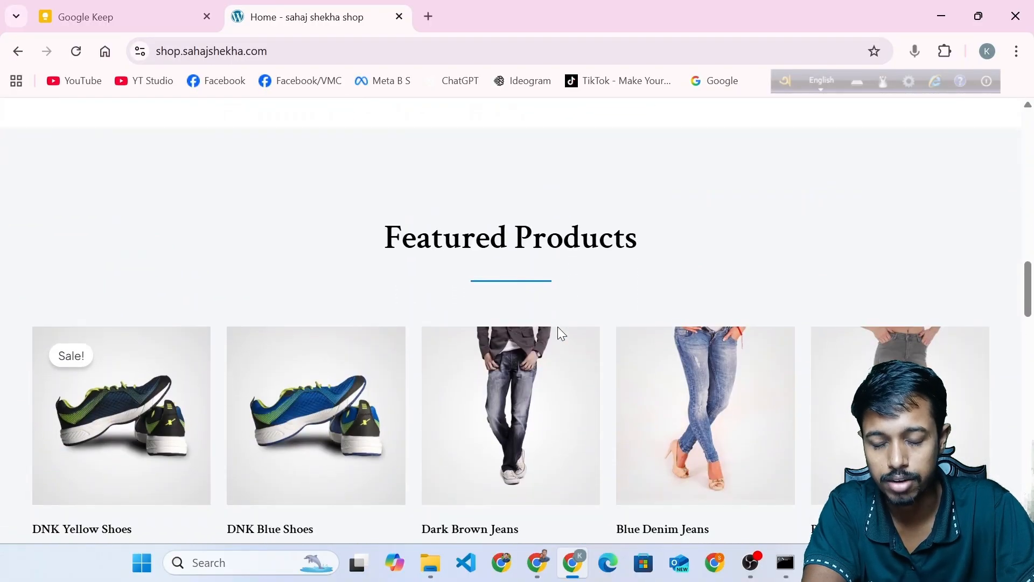
pyautogui.click(539, 563)
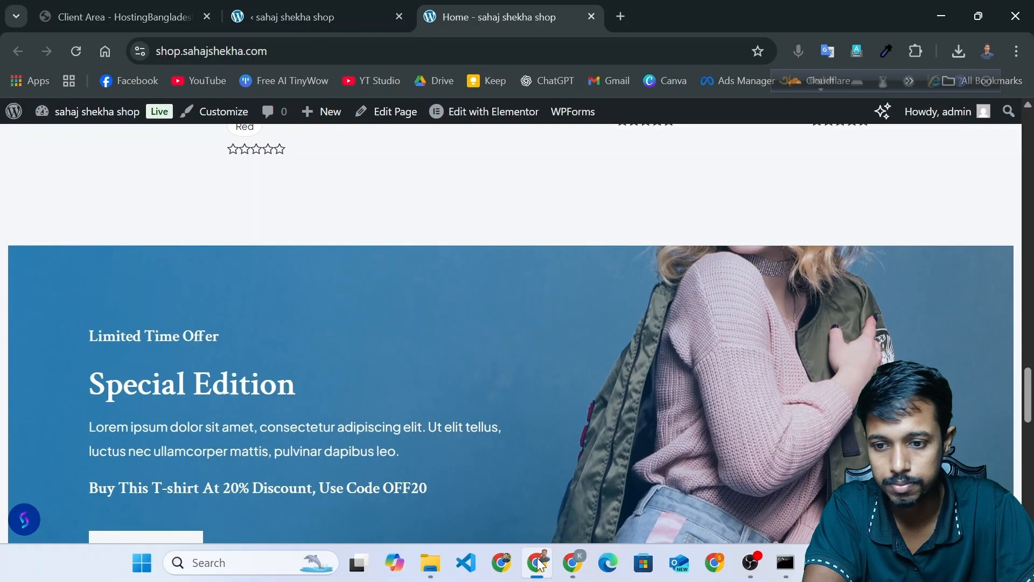
# Go to Pages > All Pages and open the Home page with Edit with Elementor.
pyautogui.click(14, 110)
pyautogui.moveTo(41, 331)
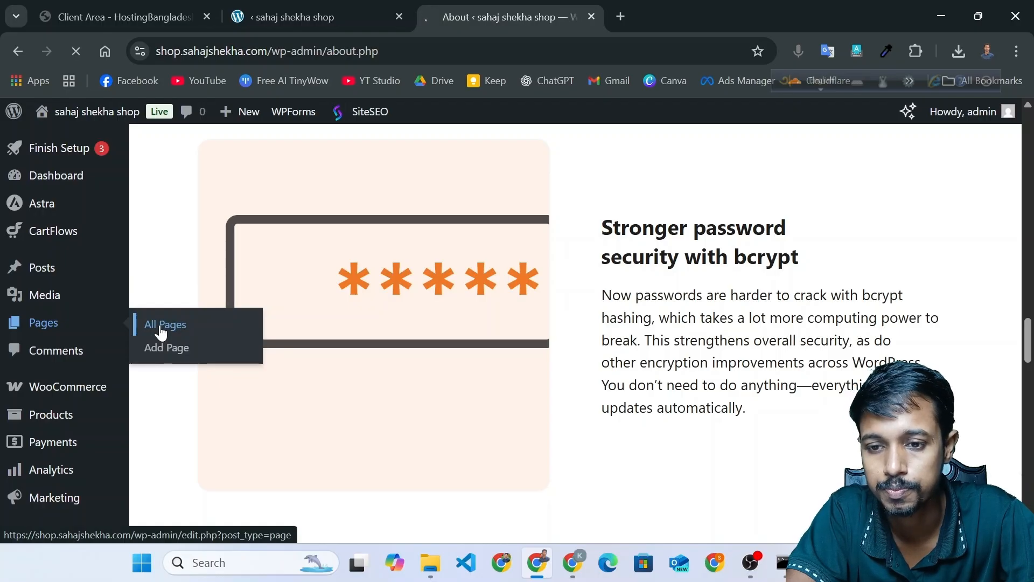
pyautogui.click(161, 331)
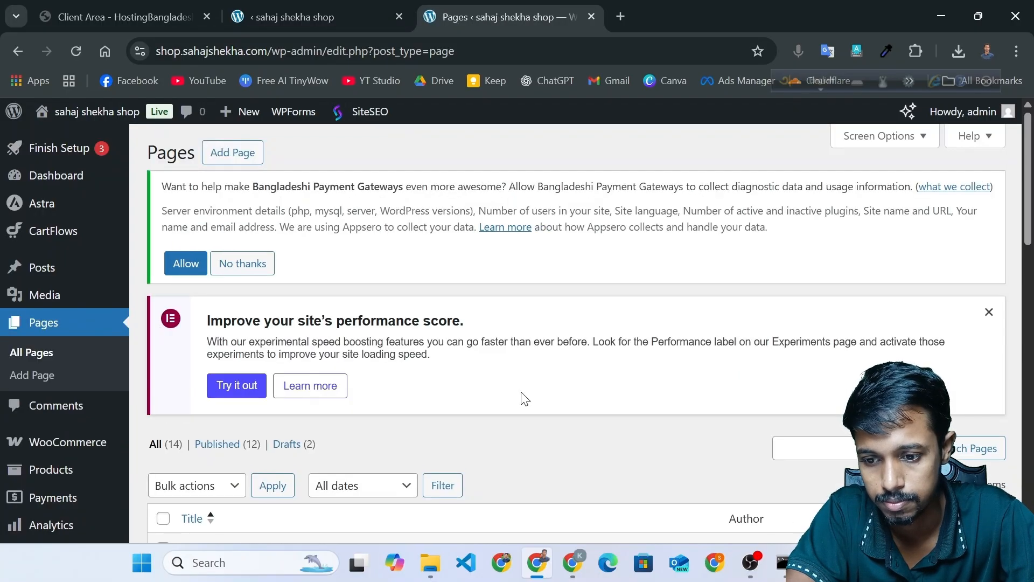
pyautogui.scroll(-6, 526, 399)
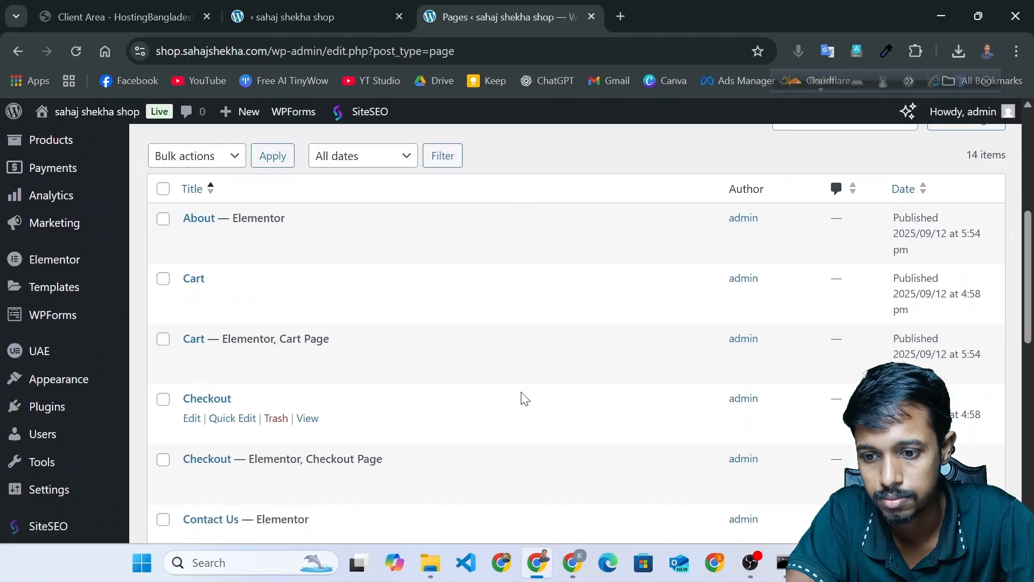
pyautogui.scroll(-2, 525, 398)
pyautogui.scroll(-2, 511, 440)
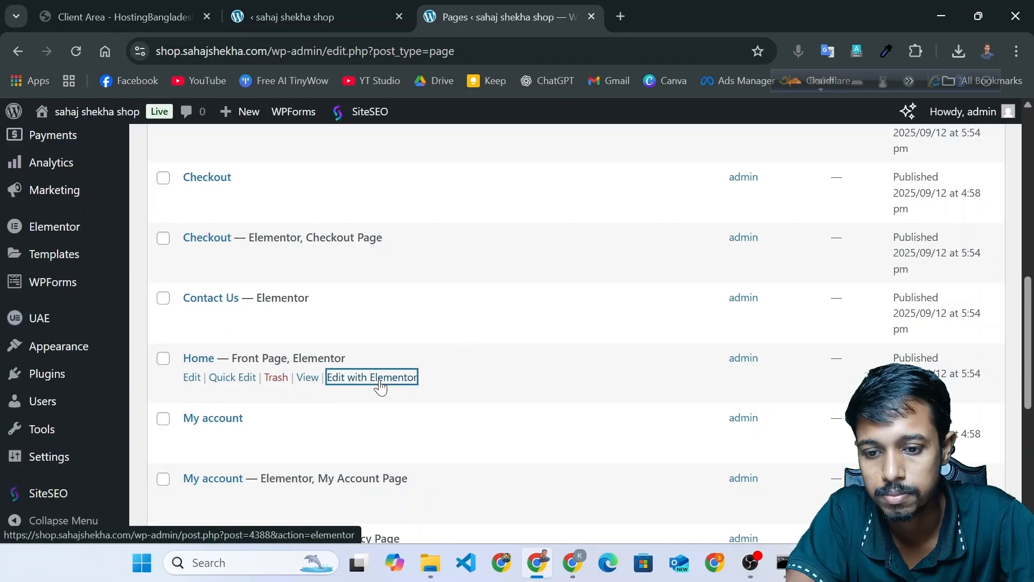
pyautogui.click(380, 377)
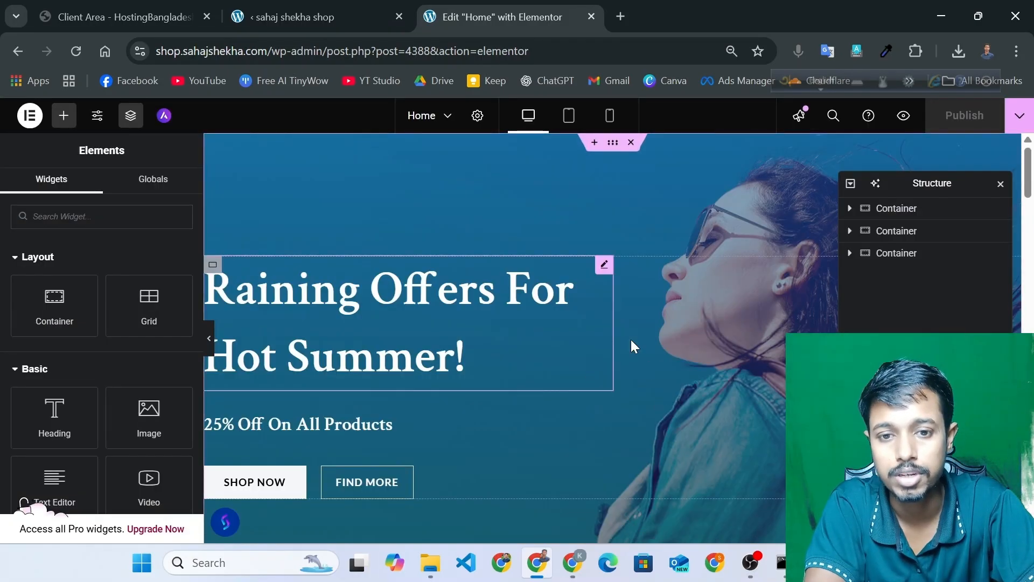
# Replace the hero heading text with 'Fire your fashion'.
pyautogui.scroll(-5, 742, 452)
pyautogui.scroll(5, 742, 452)
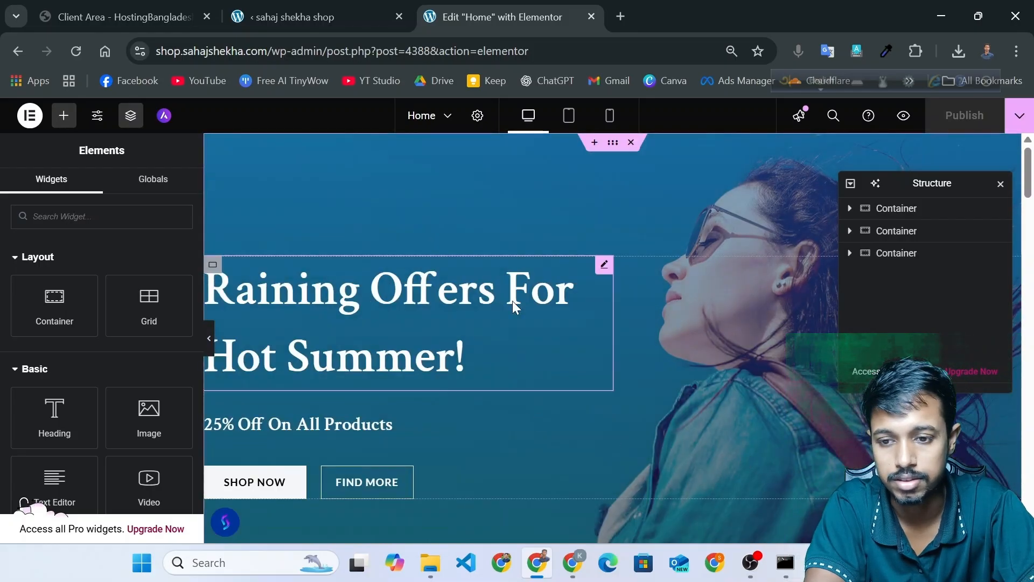
pyautogui.click(482, 357)
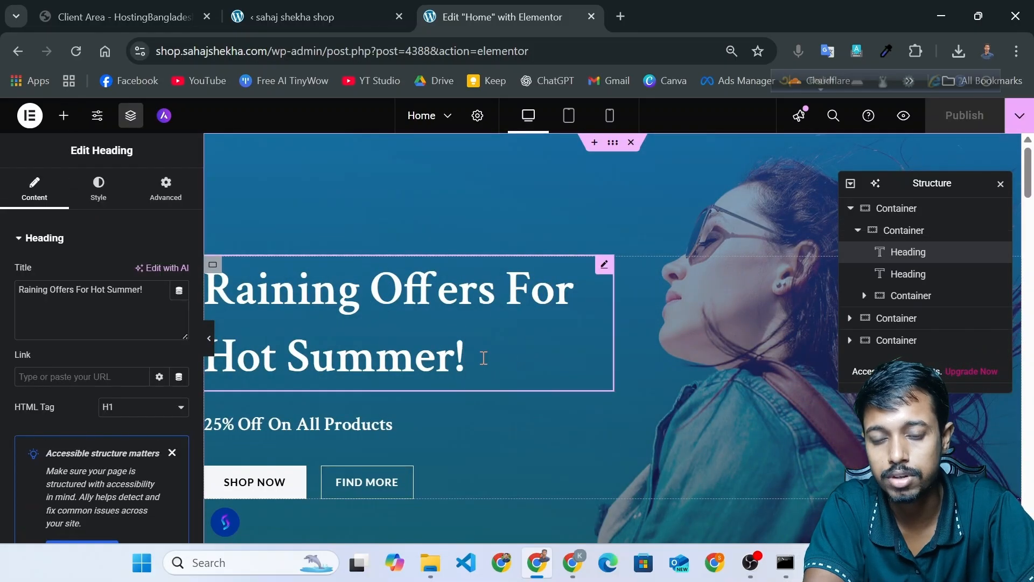
pyautogui.doubleClick(483, 357)
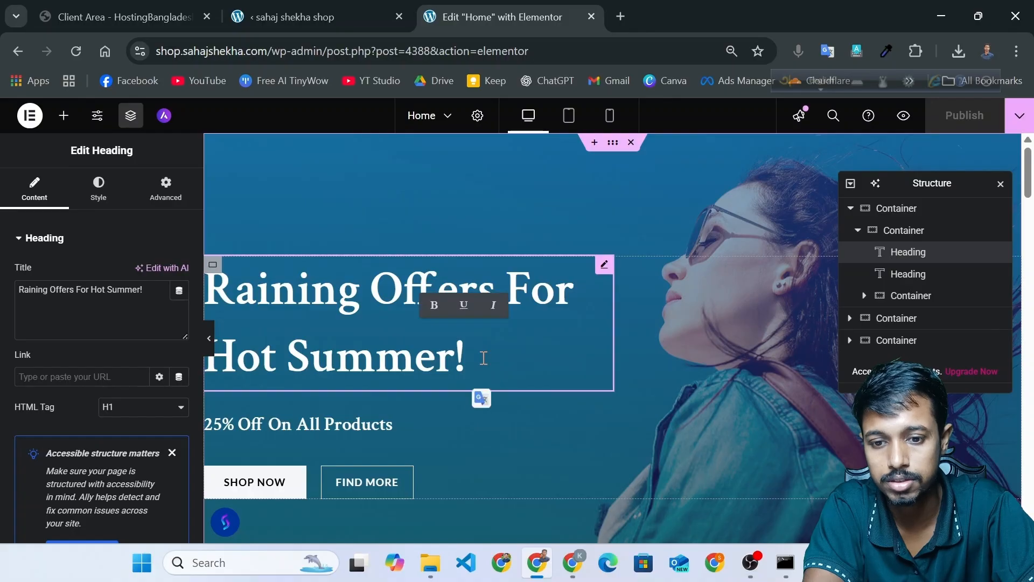
pyautogui.press('BackSpace')
pyautogui.press('BackSpace')
pyautogui.press('BackSpace')
pyautogui.press('BackSpace')
pyautogui.press('BackSpace')
pyautogui.press('BackSpace')
pyautogui.press('BackSpace')
pyautogui.press('BackSpace')
pyautogui.press('BackSpace')
pyautogui.press('BackSpace')
pyautogui.press('BackSpace')
pyautogui.press('BackSpace')
pyautogui.press('BackSpace')
pyautogui.press('BackSpace')
pyautogui.press('BackSpace')
pyautogui.press('BackSpace')
pyautogui.press('BackSpace')
pyautogui.press('BackSpace')
pyautogui.press('BackSpace')
pyautogui.press('BackSpace')
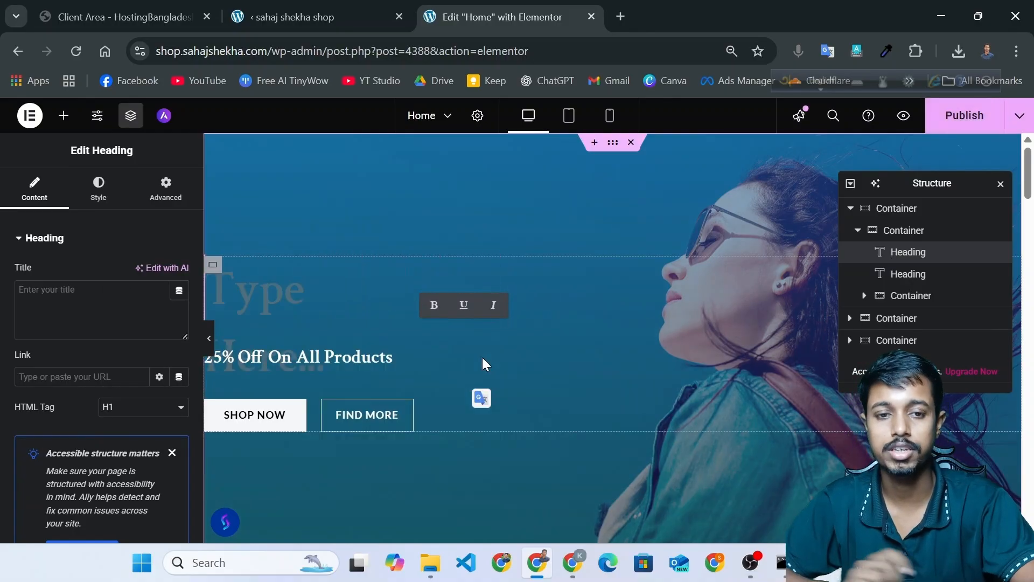
pyautogui.click(799, 52)
pyautogui.click(244, 298)
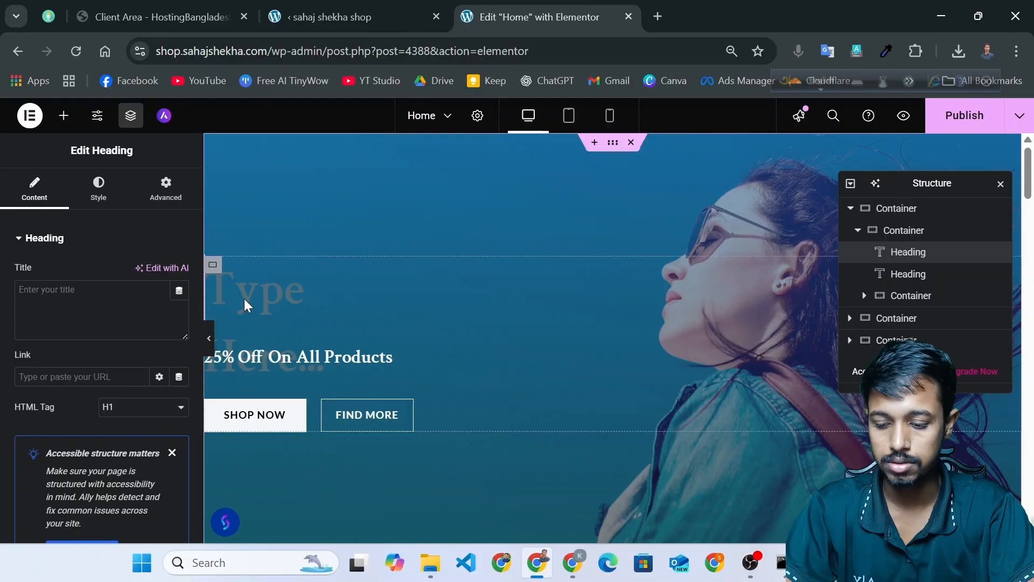
pyautogui.write('F')
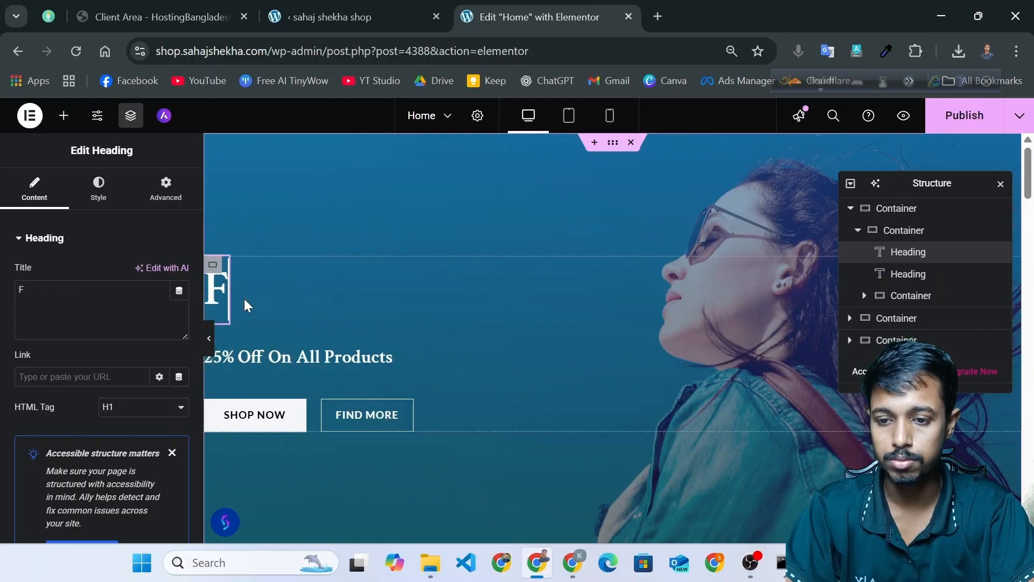
pyautogui.write('ire')
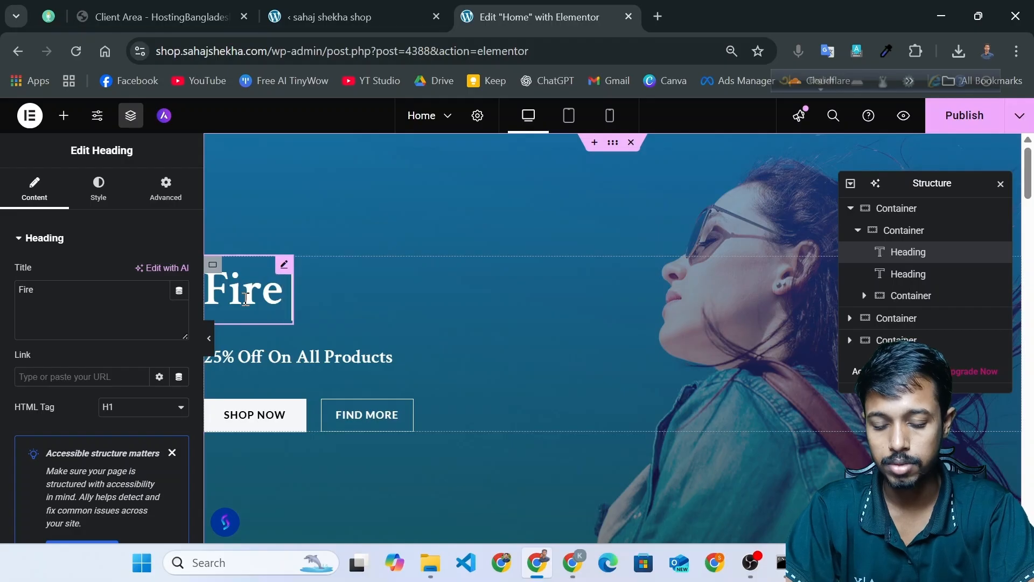
pyautogui.write(' your ')
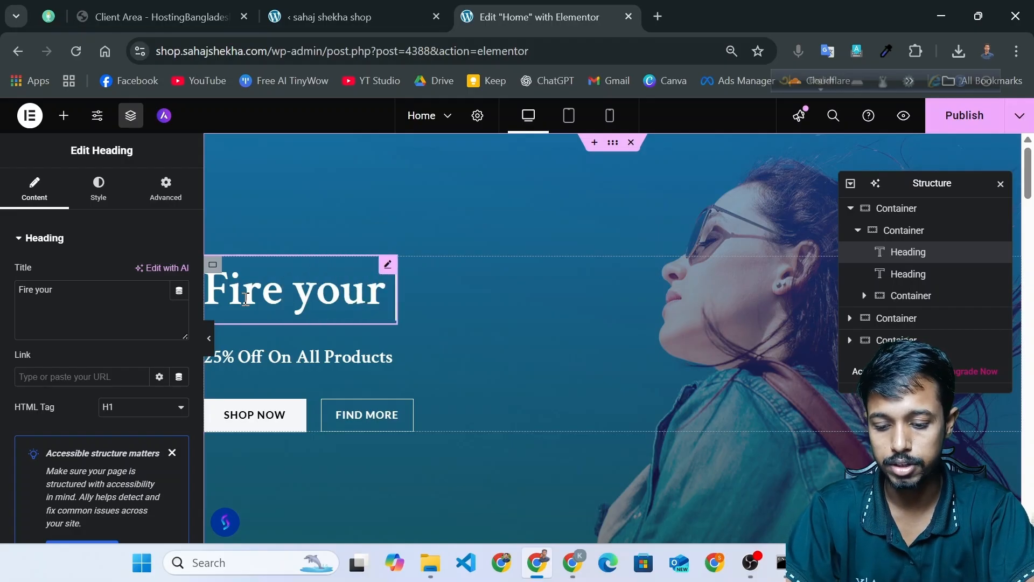
pyautogui.write('fashion')
# Scroll through the rest of the home page, selecting the Tank Tops promo card.
pyautogui.scroll(-7, 481, 470)
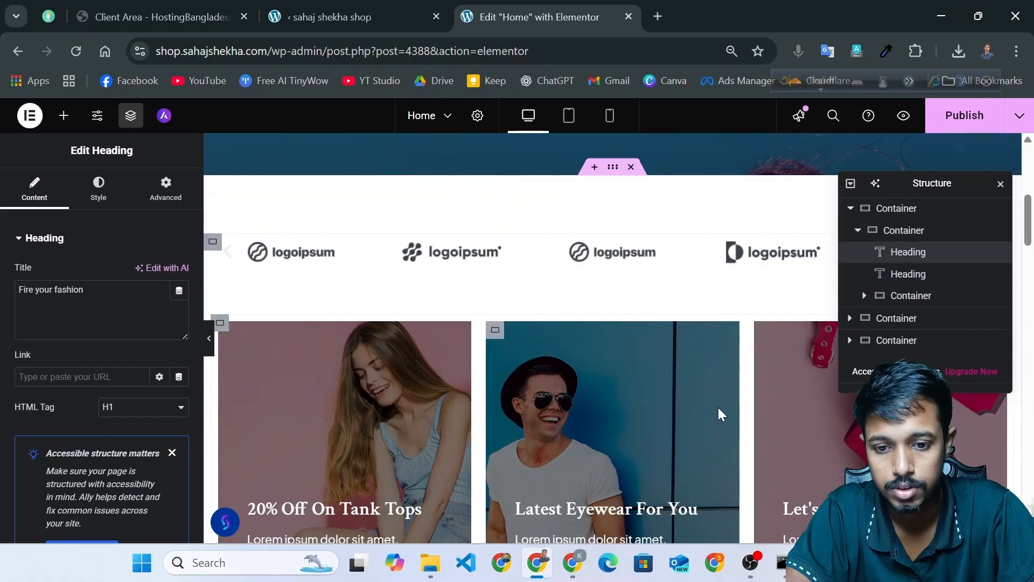
pyautogui.scroll(-3, 430, 377)
pyautogui.click(422, 371)
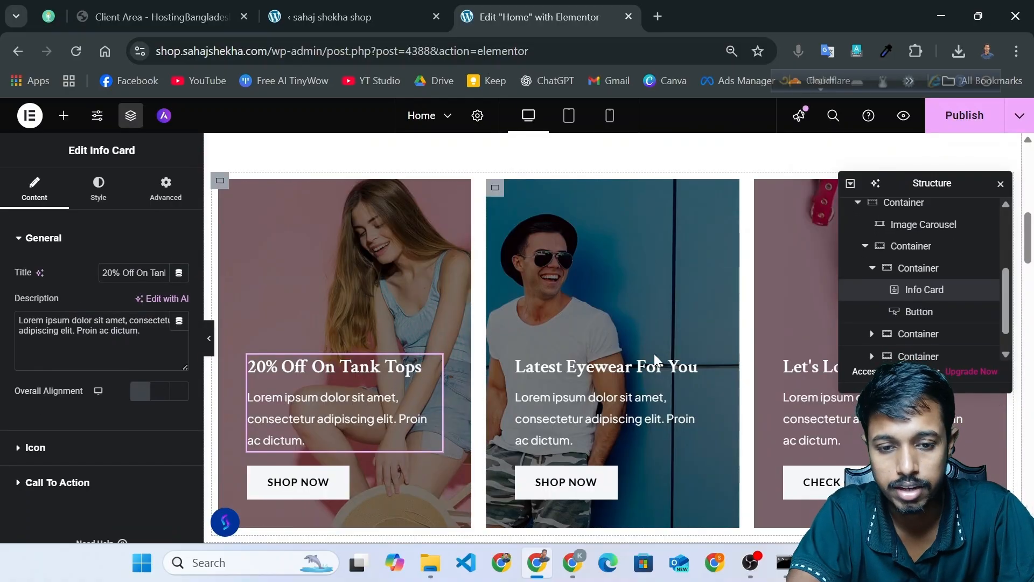
pyautogui.scroll(-10, 655, 358)
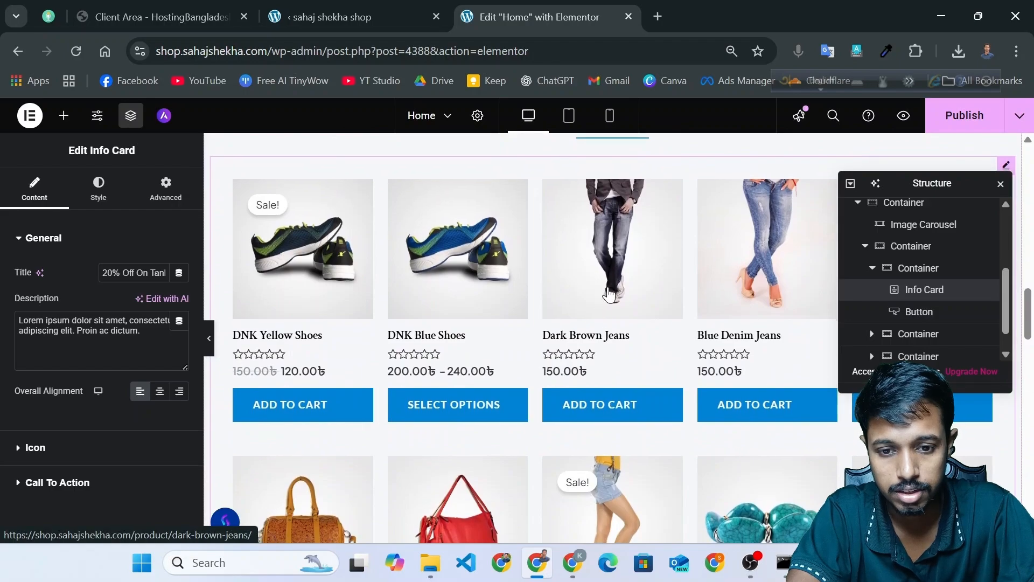
pyautogui.scroll(-10, 640, 453)
pyautogui.scroll(-2, 639, 453)
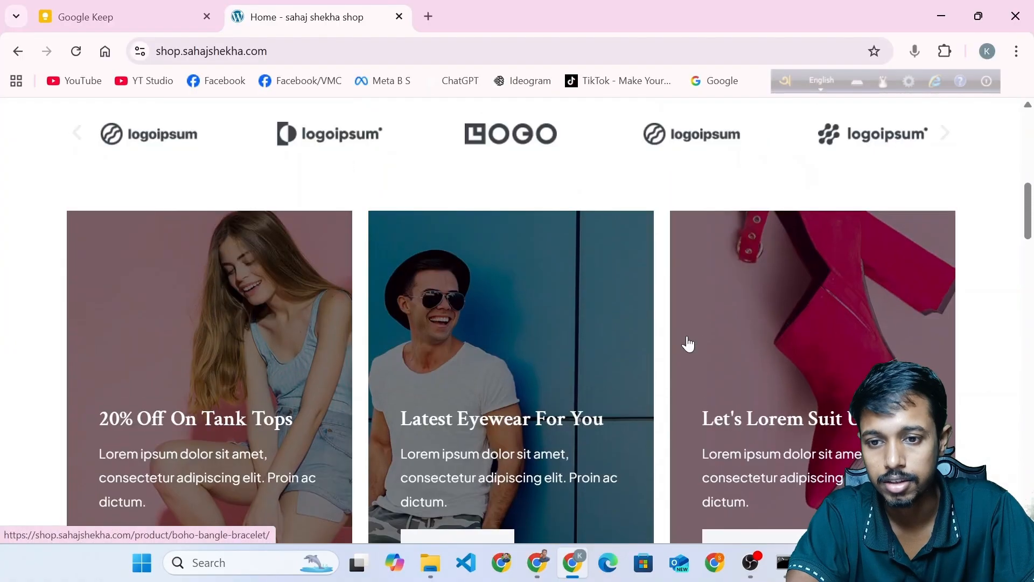
pyautogui.scroll(10, 686, 341)
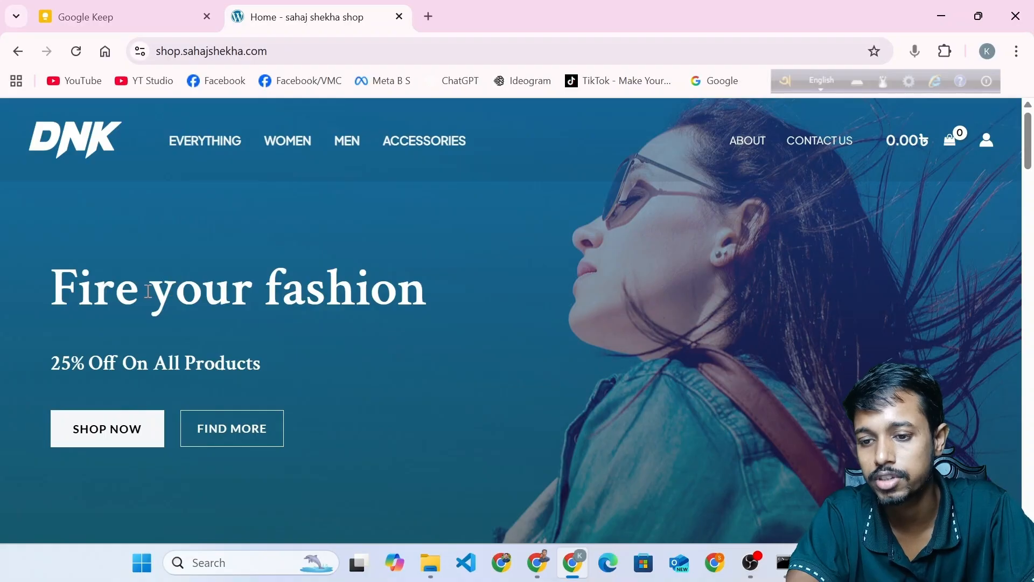
# From the Pages admin tab, open the Astra theme's Customizer.
pyautogui.scroll(-13, 531, 289)
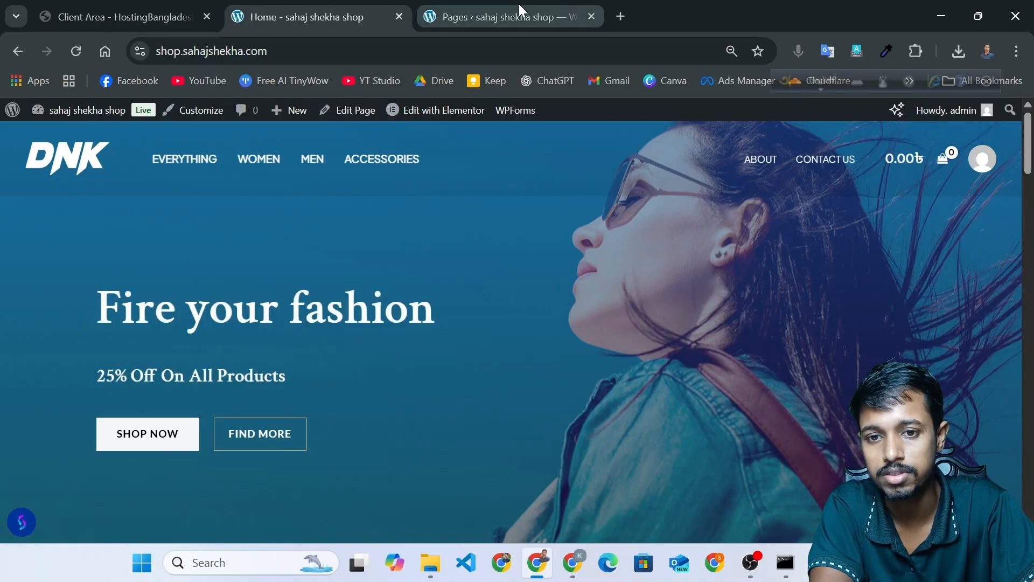
pyautogui.click(506, 12)
pyautogui.moveTo(34, 216)
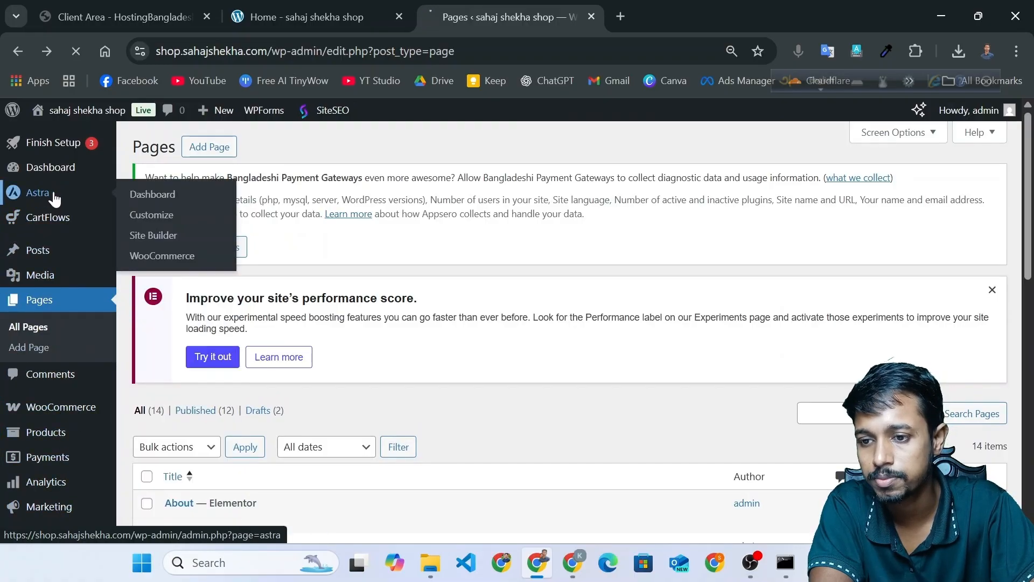
pyautogui.click(35, 192)
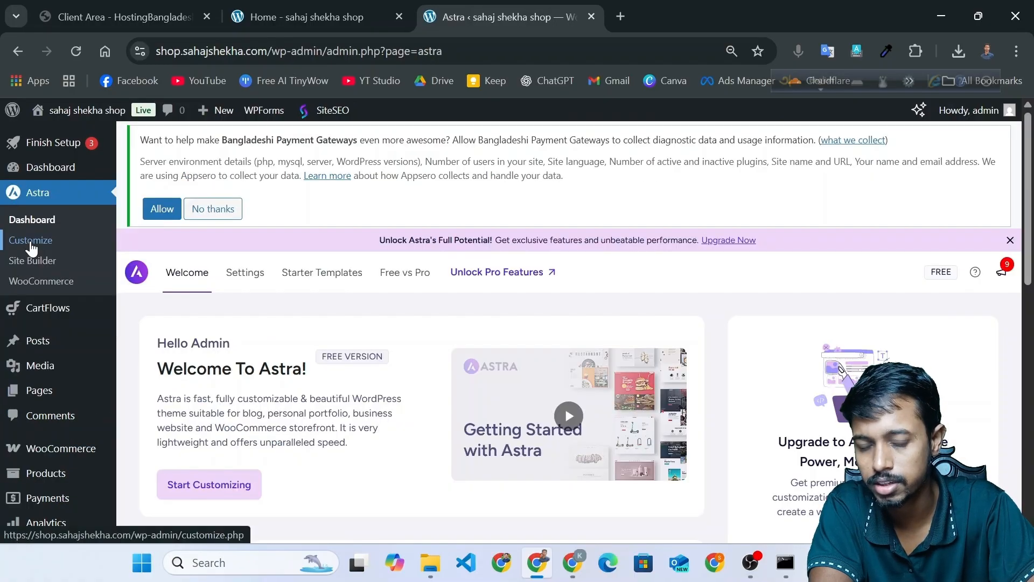
pyautogui.click(31, 248)
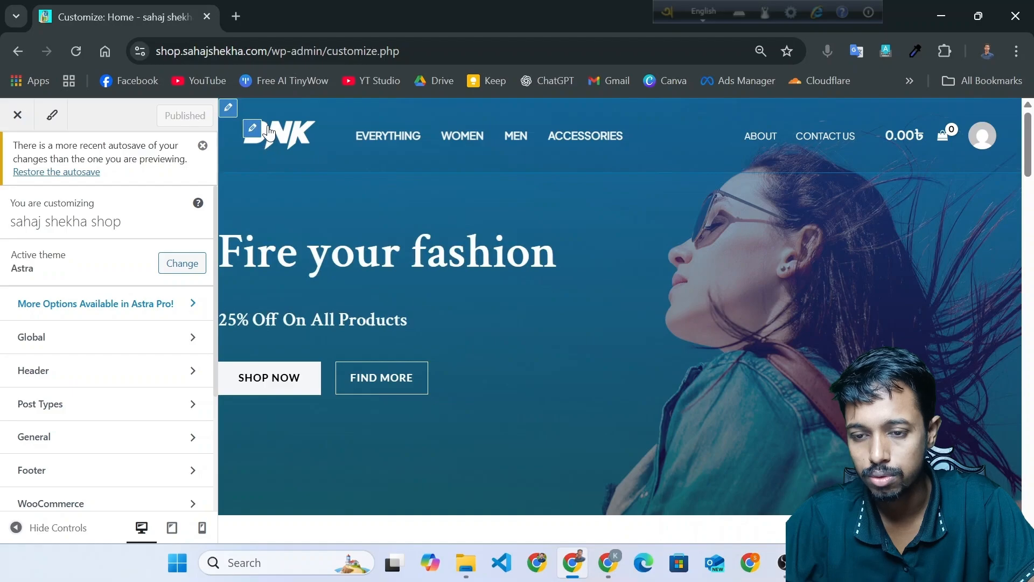
# Set client-logo-3.png as the site logo, publish it, and view the live shop.
pyautogui.click(253, 130)
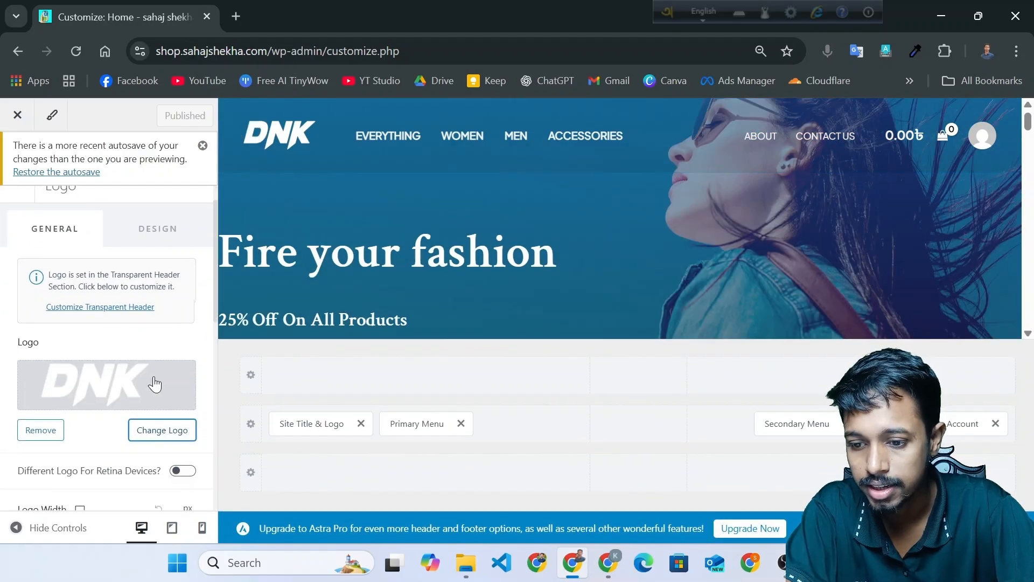
pyautogui.click(162, 430)
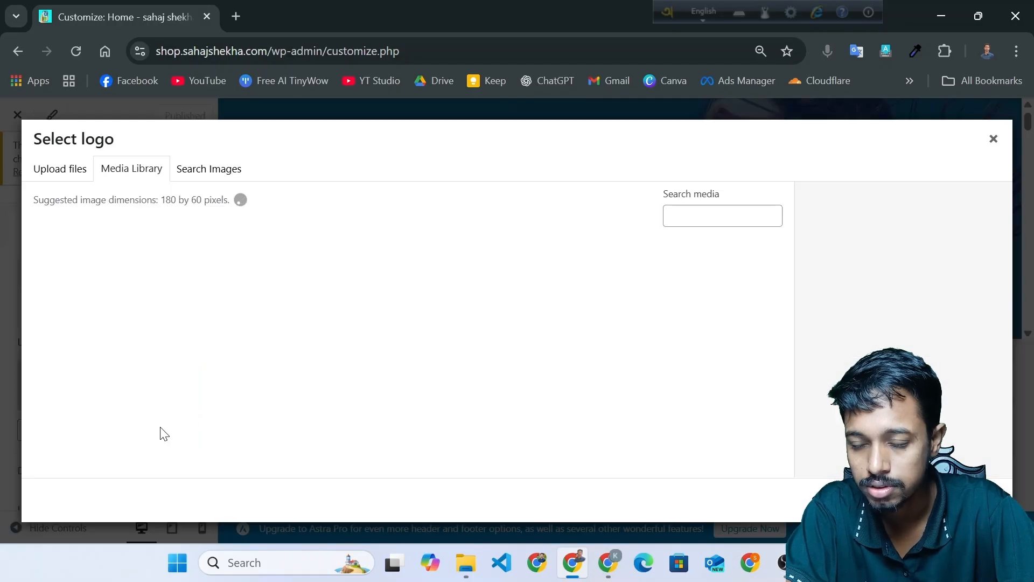
pyautogui.scroll(-10, 424, 391)
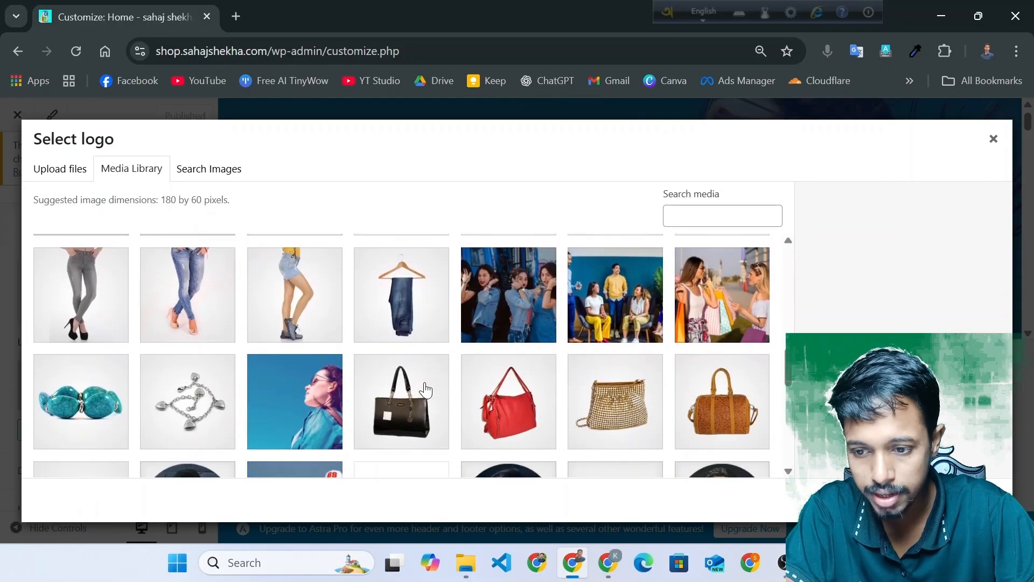
pyautogui.scroll(-12, 425, 390)
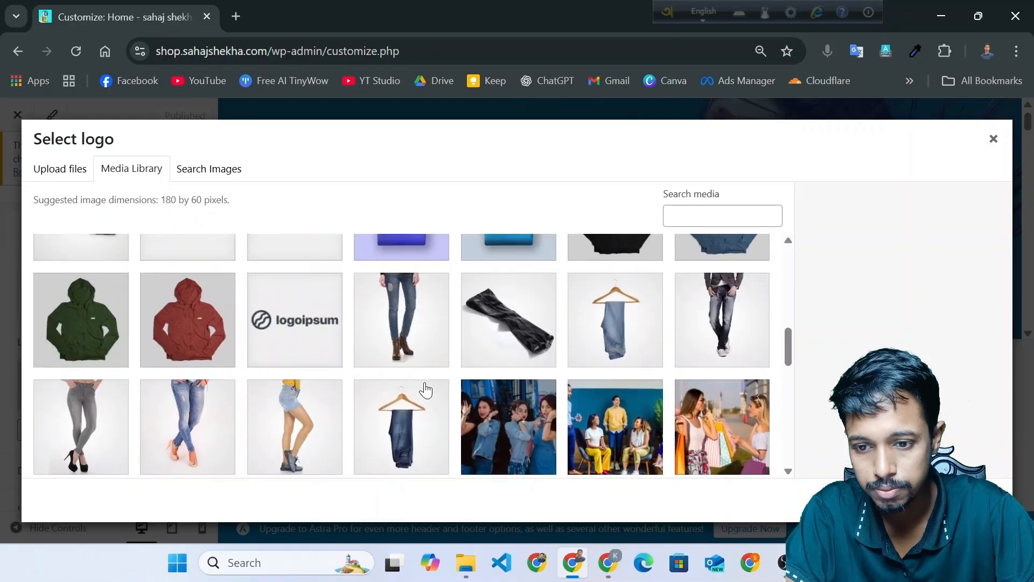
pyautogui.scroll(-1, 425, 390)
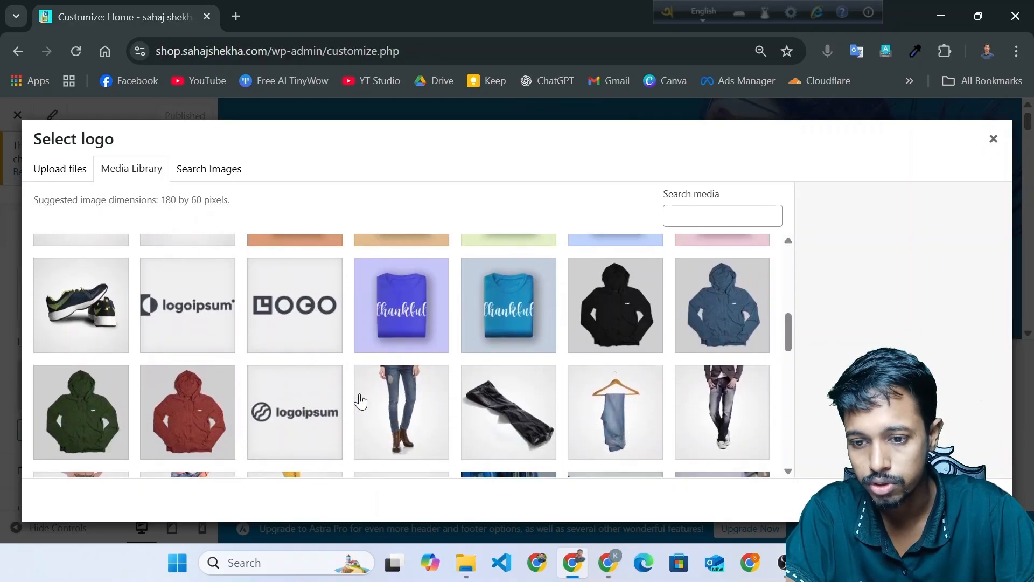
pyautogui.click(315, 303)
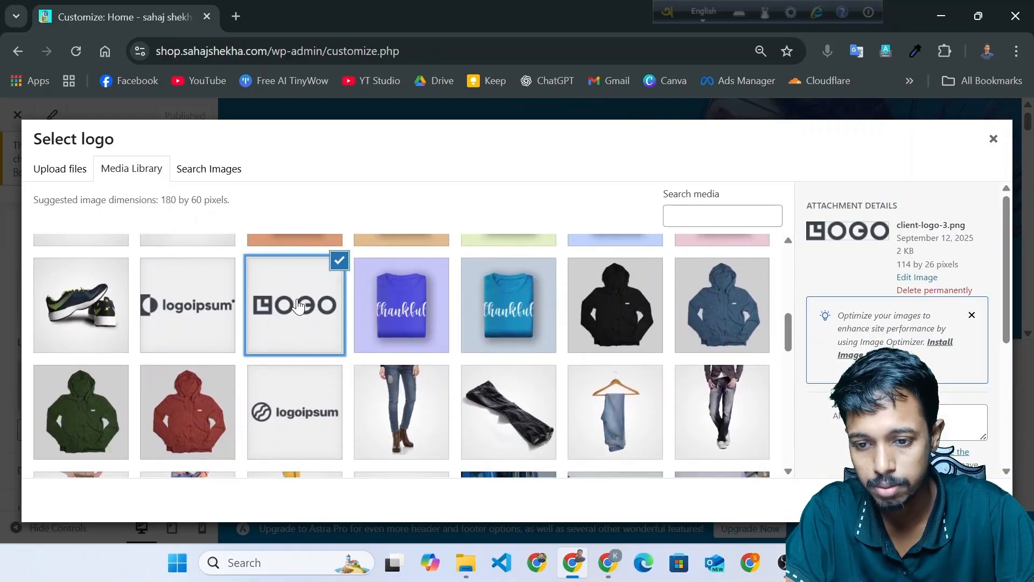
pyautogui.click(976, 500)
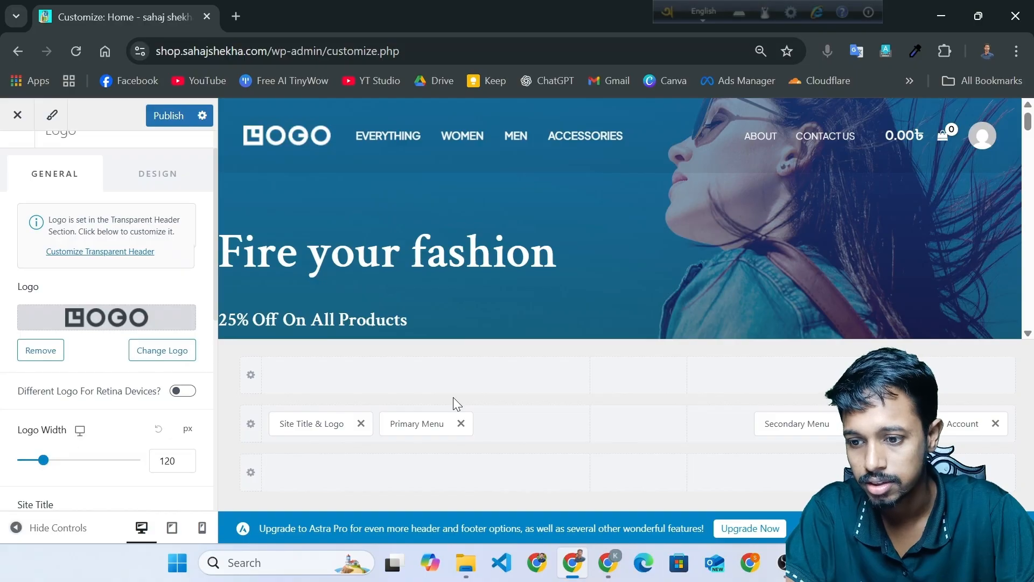
pyautogui.click(169, 115)
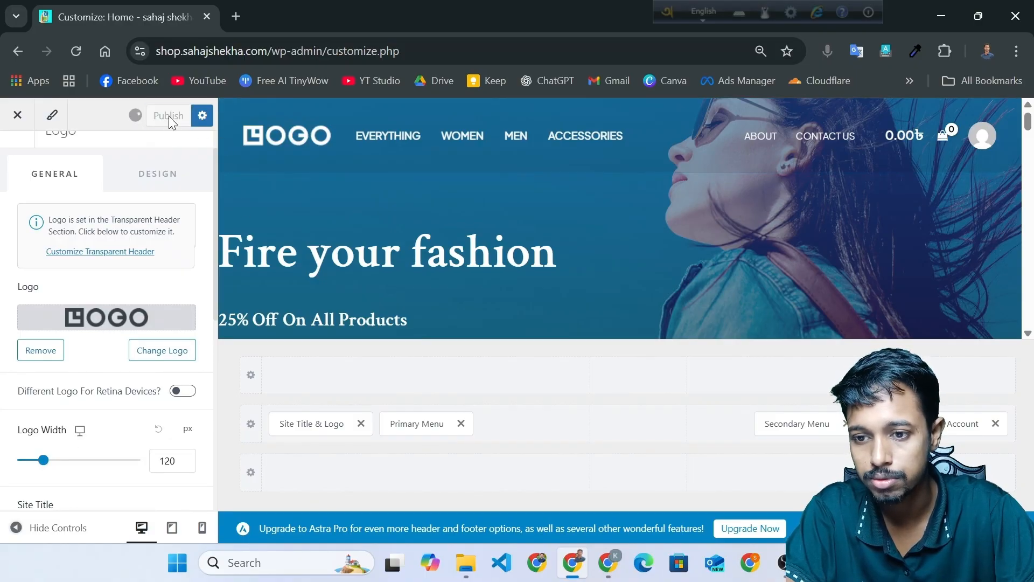
pyautogui.click(608, 562)
pyautogui.click(76, 51)
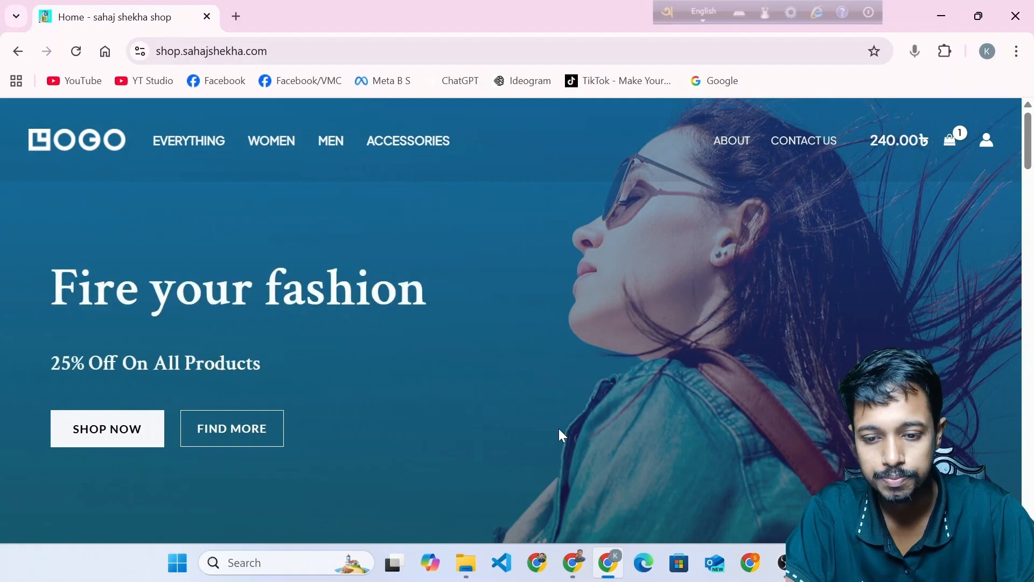
pyautogui.scroll(-15, 559, 429)
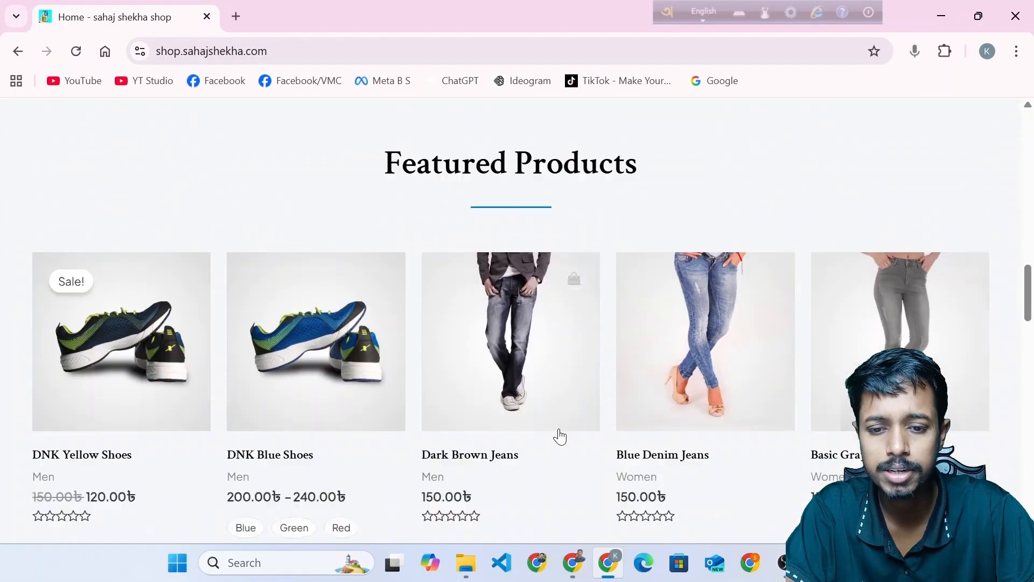
pyautogui.scroll(-15, 560, 437)
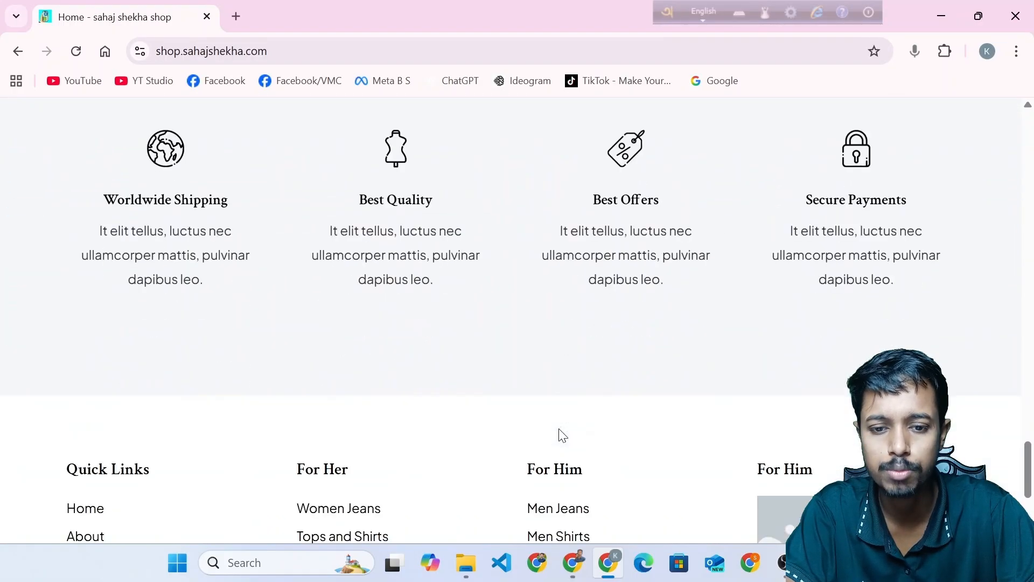
pyautogui.scroll(-5, 562, 435)
pyautogui.scroll(20, 562, 435)
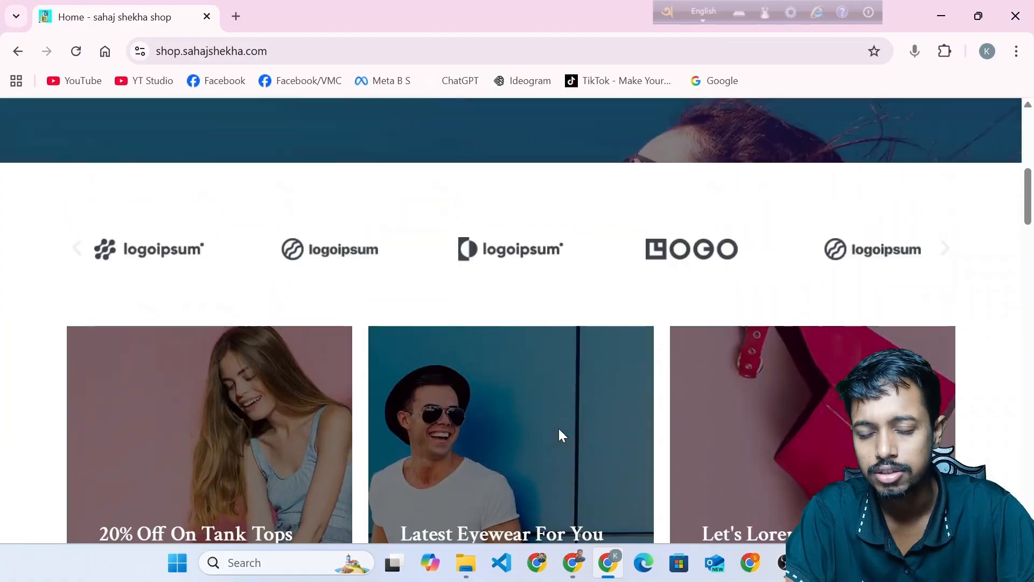
pyautogui.scroll(5, 559, 429)
pyautogui.scroll(-10, 559, 429)
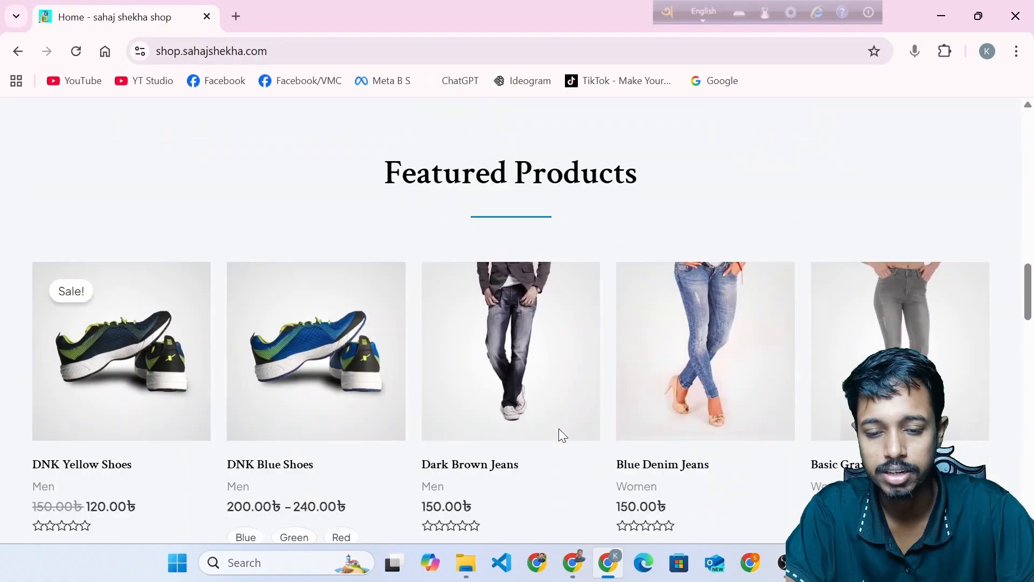
pyautogui.scroll(-10, 558, 429)
pyautogui.scroll(5, 558, 428)
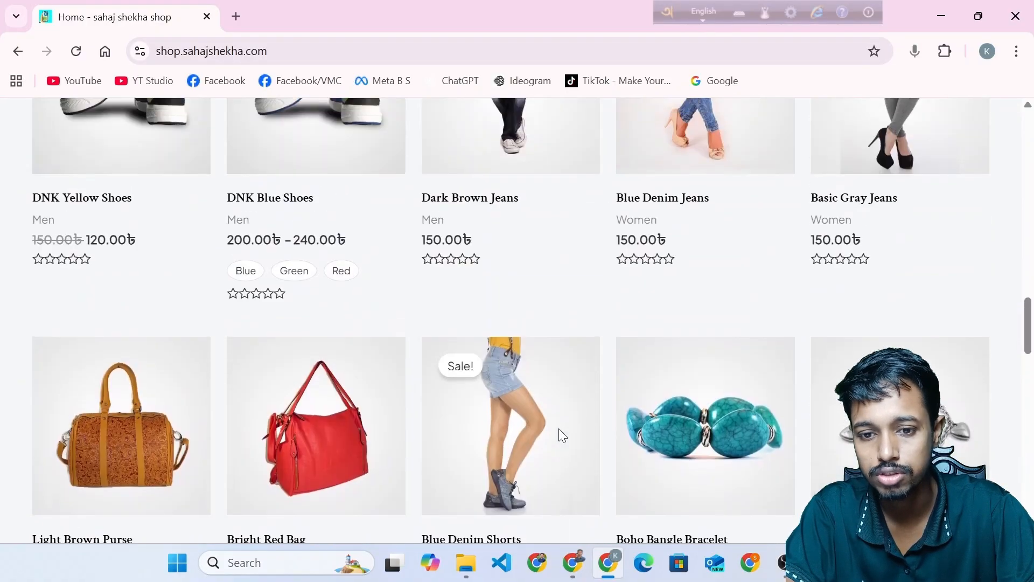
pyautogui.scroll(20, 558, 435)
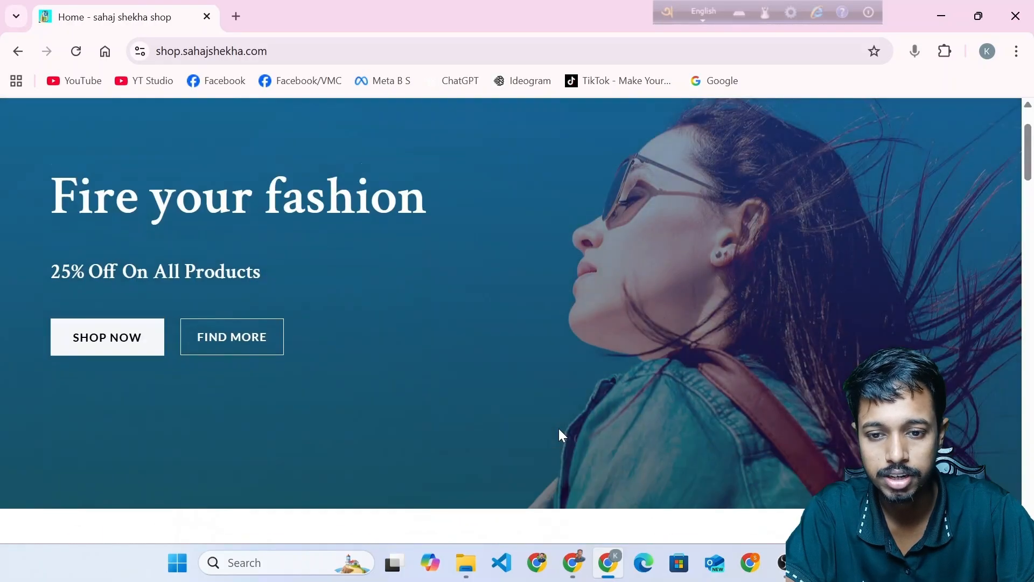
pyautogui.scroll(2, 559, 430)
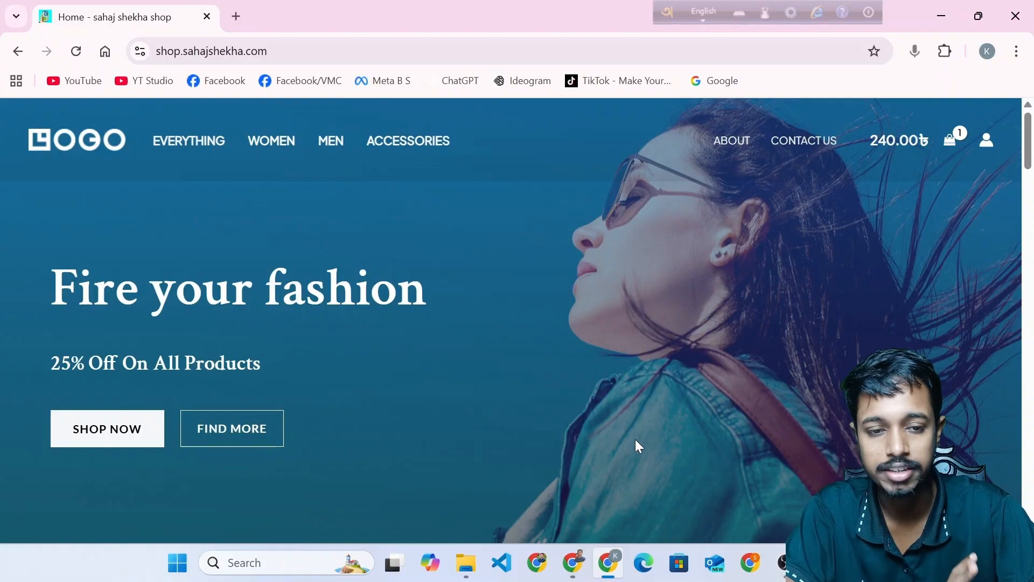
pyautogui.scroll(-15, 638, 446)
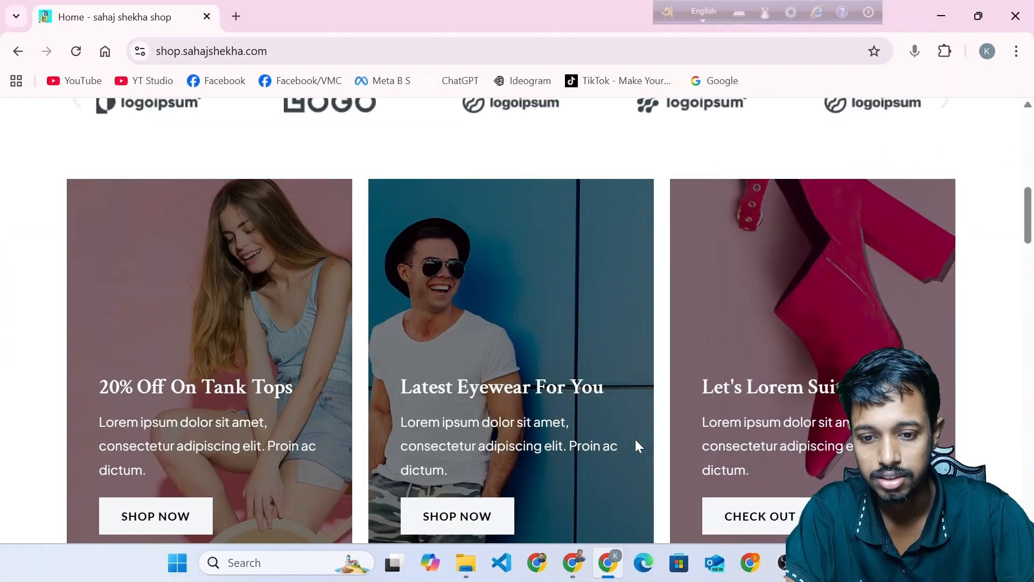
pyautogui.scroll(3, 636, 446)
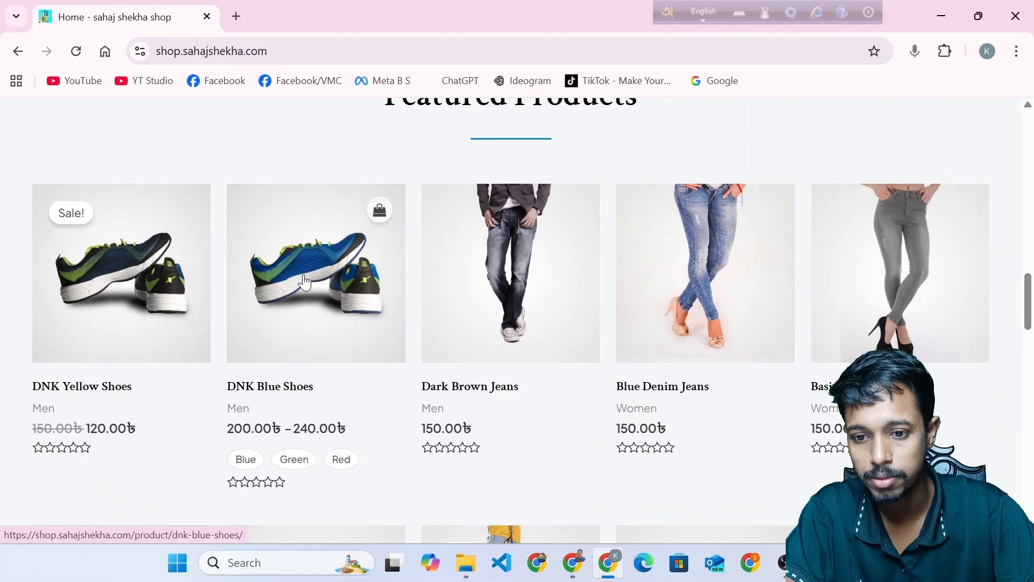
# Add the Red DNK Blue Shoes to the cart and review the 480.00৳ cart total.
pyautogui.click(305, 281)
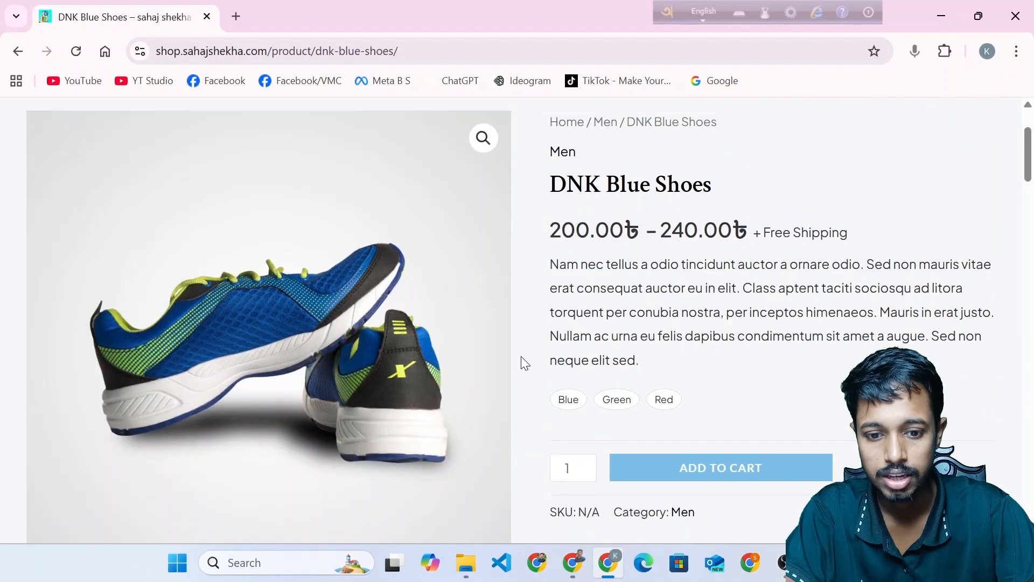
pyautogui.click(664, 387)
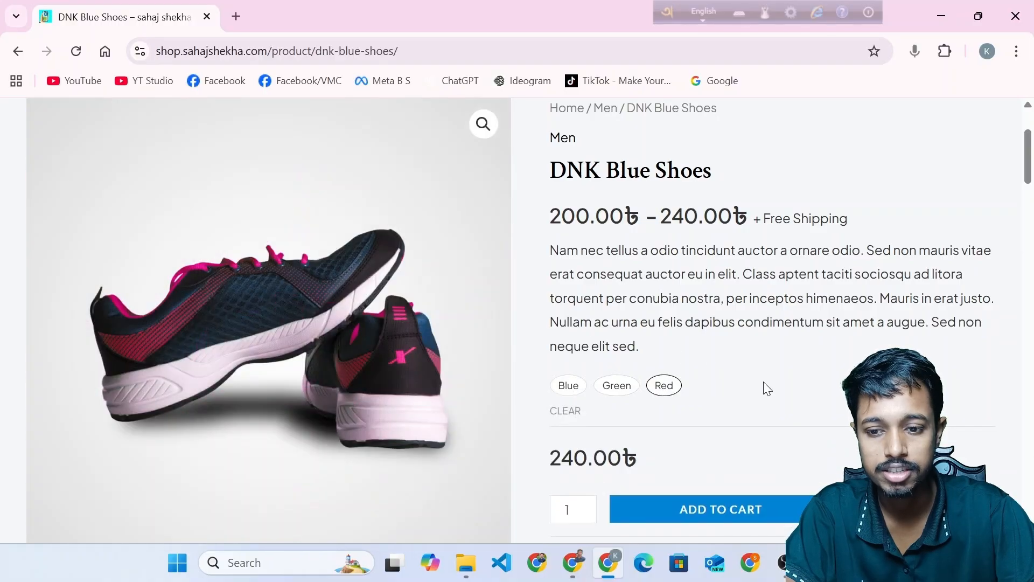
pyautogui.scroll(-3, 767, 389)
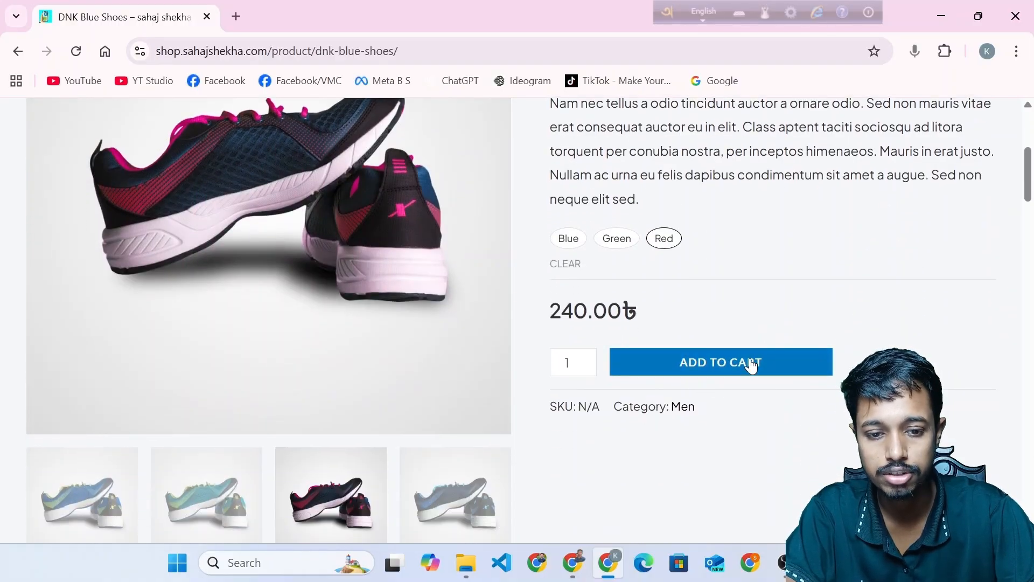
pyautogui.click(751, 364)
pyautogui.click(911, 228)
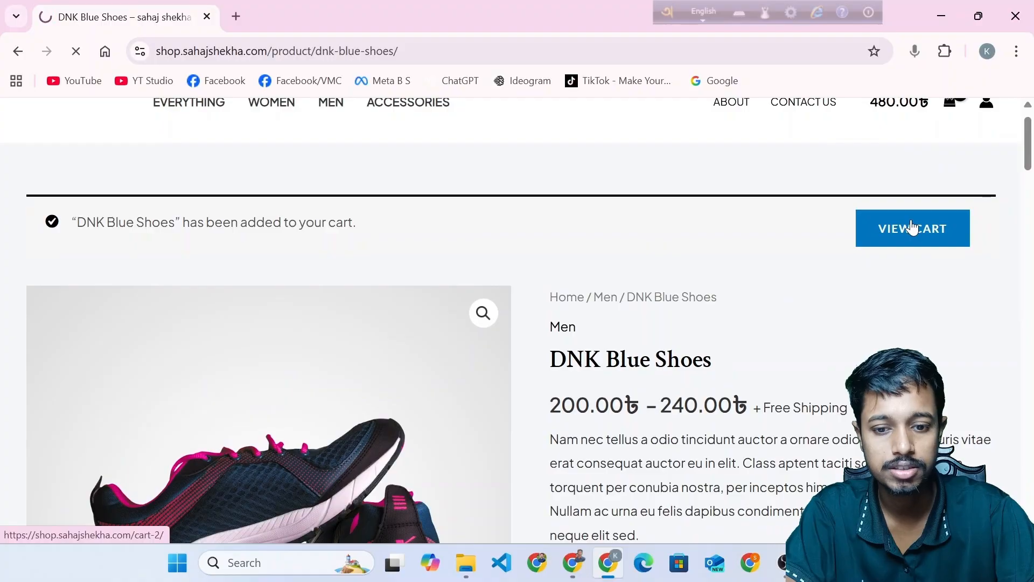
pyautogui.scroll(-2, 741, 398)
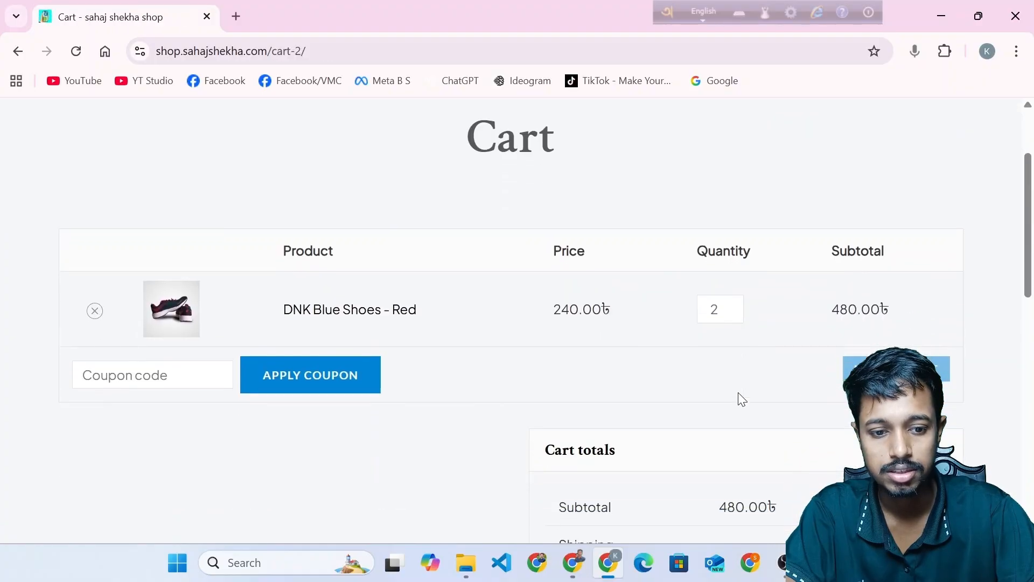
pyautogui.scroll(-6, 741, 398)
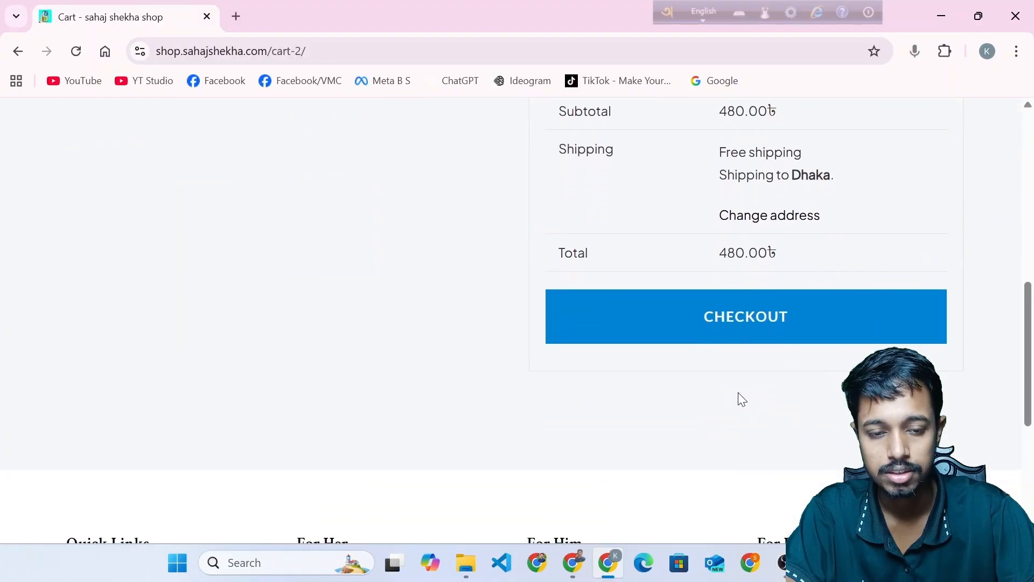
# Proceed to checkout and enter the customer's e-mail, first name and last name.
pyautogui.click(752, 315)
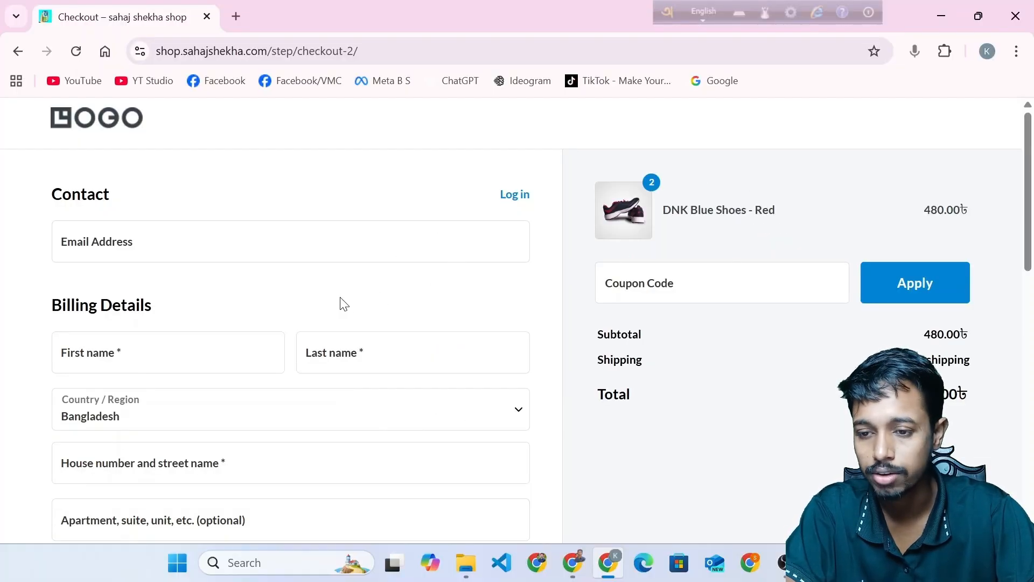
pyautogui.click(219, 244)
pyautogui.write('dummy@email.com')
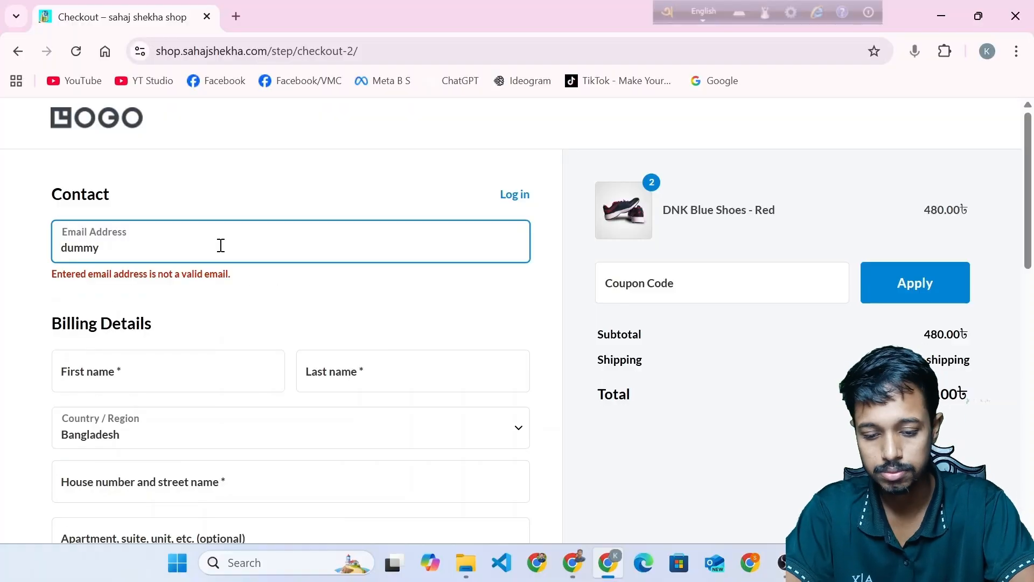
pyautogui.click(176, 355)
pyautogui.click(369, 354)
# Fill in the billing street address, city, postcode and phone, then choose Bikash send money payment.
pyautogui.scroll(-3, 247, 334)
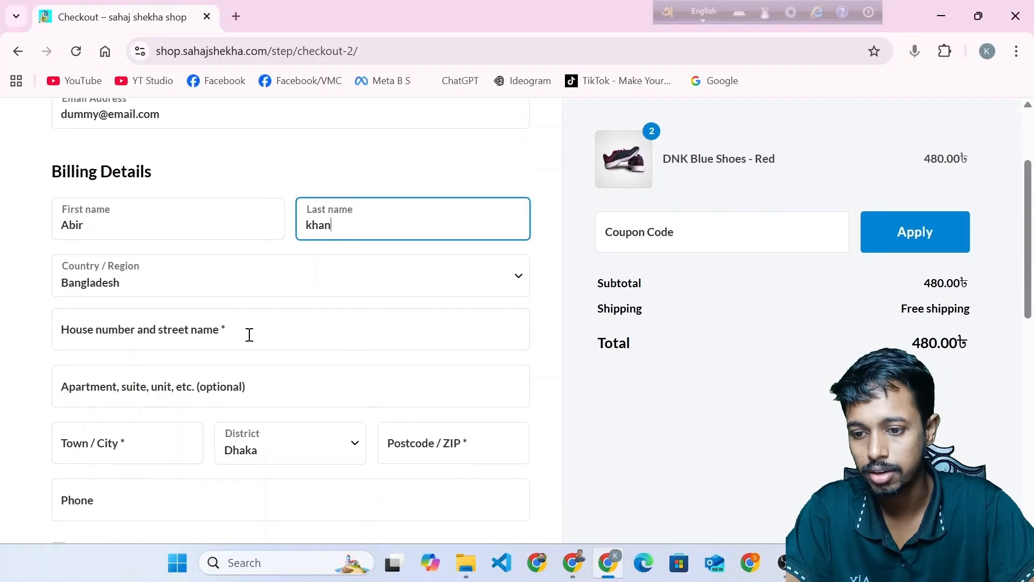
pyautogui.click(307, 293)
pyautogui.scroll(-3, 242, 302)
pyautogui.click(168, 305)
pyautogui.write('Dhaka')
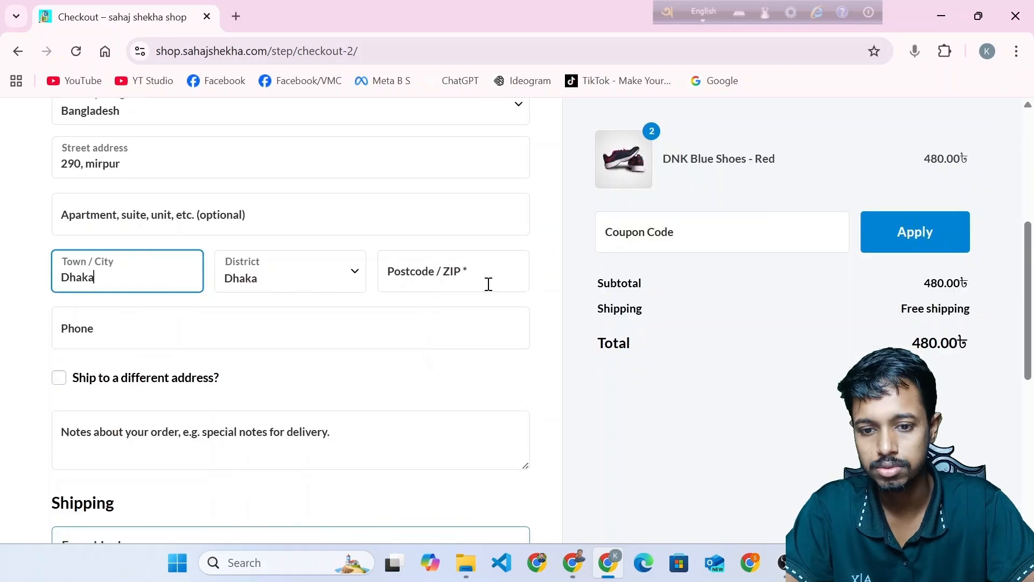
pyautogui.click(485, 273)
pyautogui.write('1216')
pyautogui.click(328, 283)
pyautogui.write('01712345678')
pyautogui.scroll(-6, 325, 281)
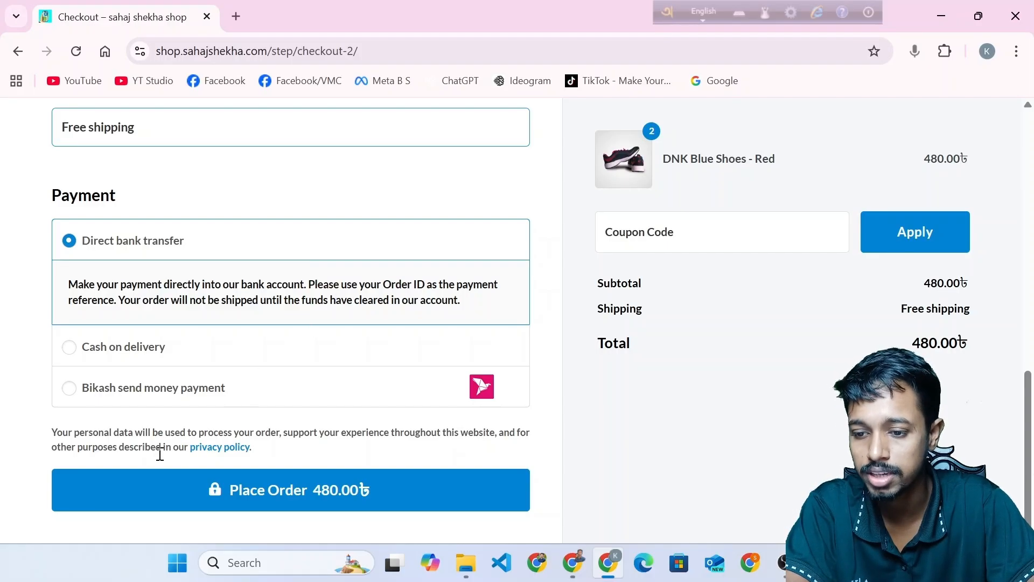
pyautogui.click(70, 389)
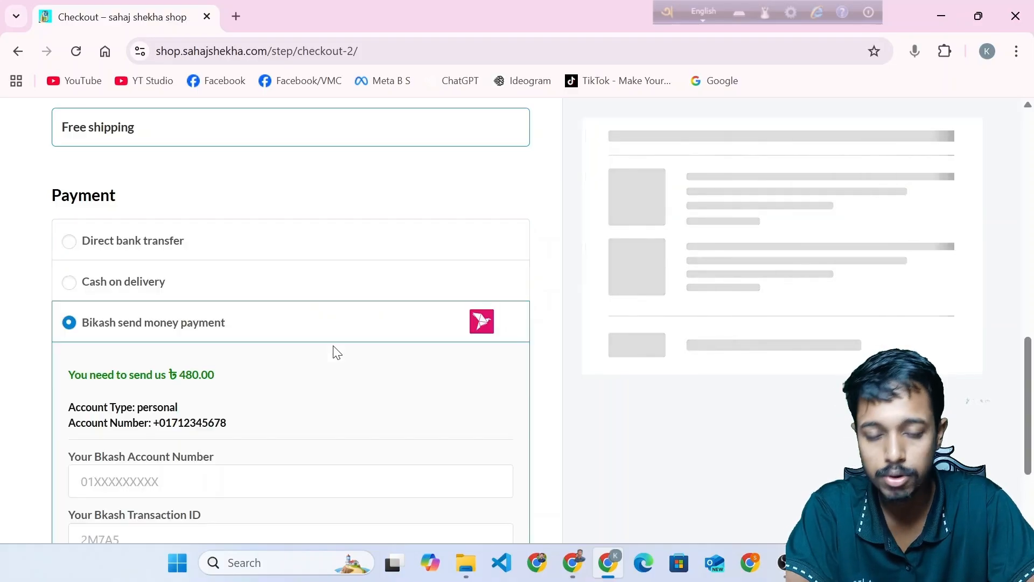
pyautogui.scroll(-2, 337, 352)
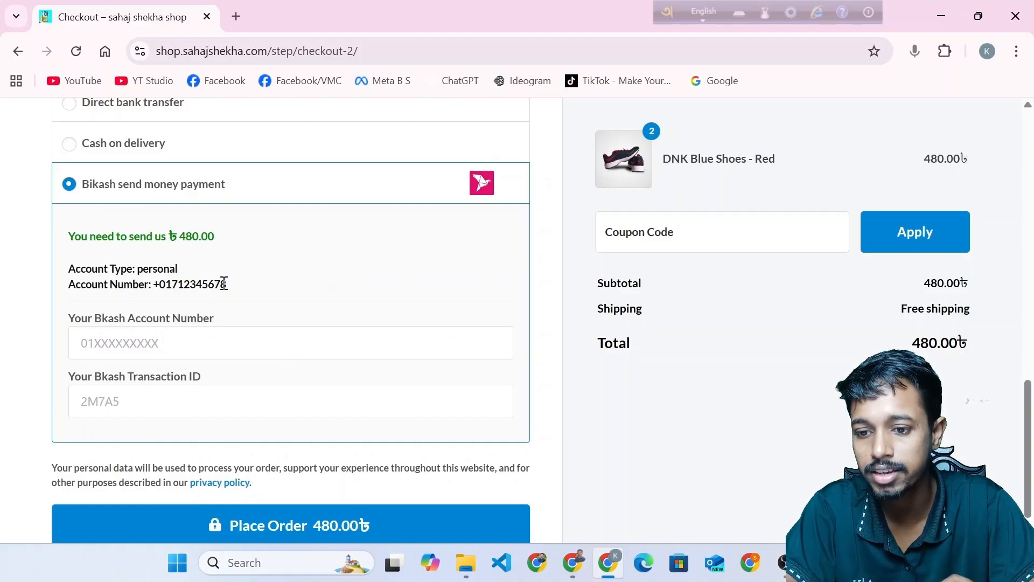
# Enter the customer's bKash account number in the Bikash payment details.
pyautogui.moveTo(226, 284); pyautogui.dragTo(160, 284)
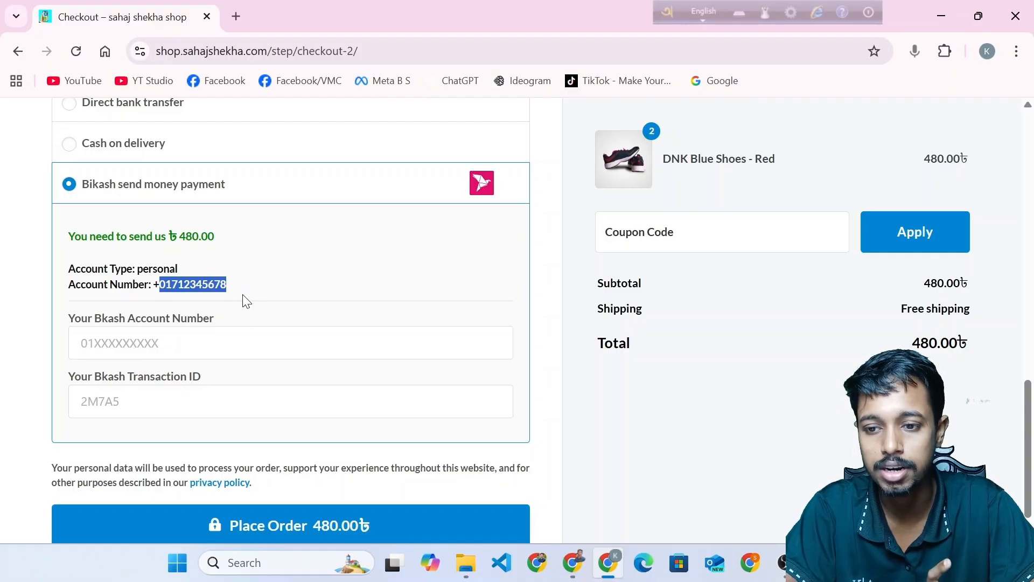
pyautogui.scroll(7, 246, 300)
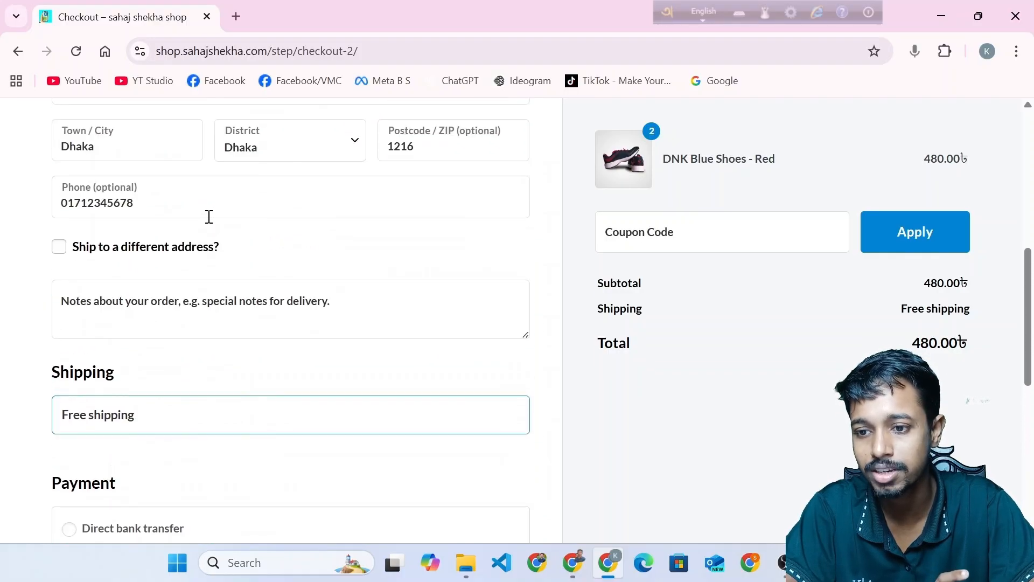
pyautogui.scroll(-7, 210, 218)
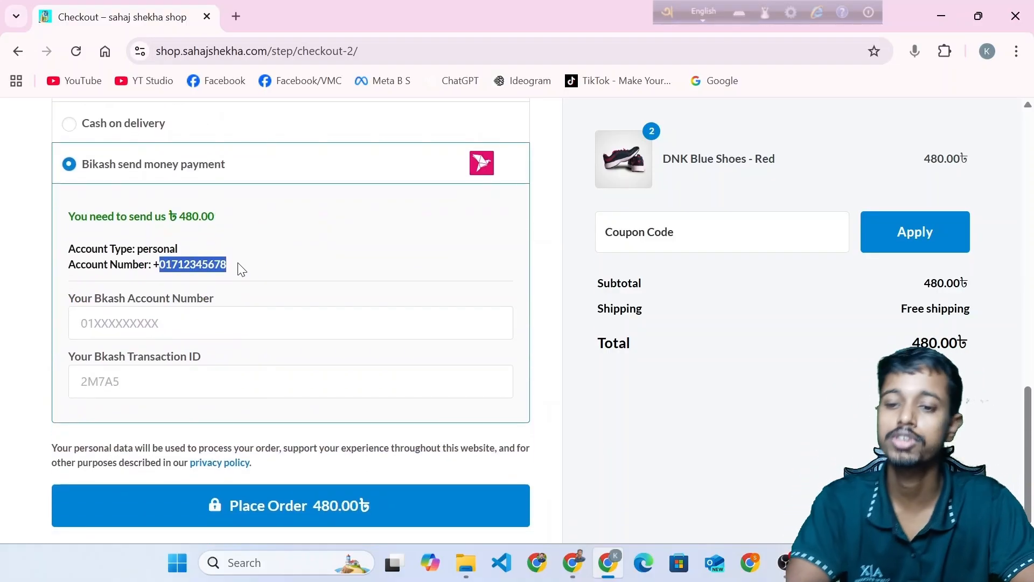
pyautogui.click(166, 261)
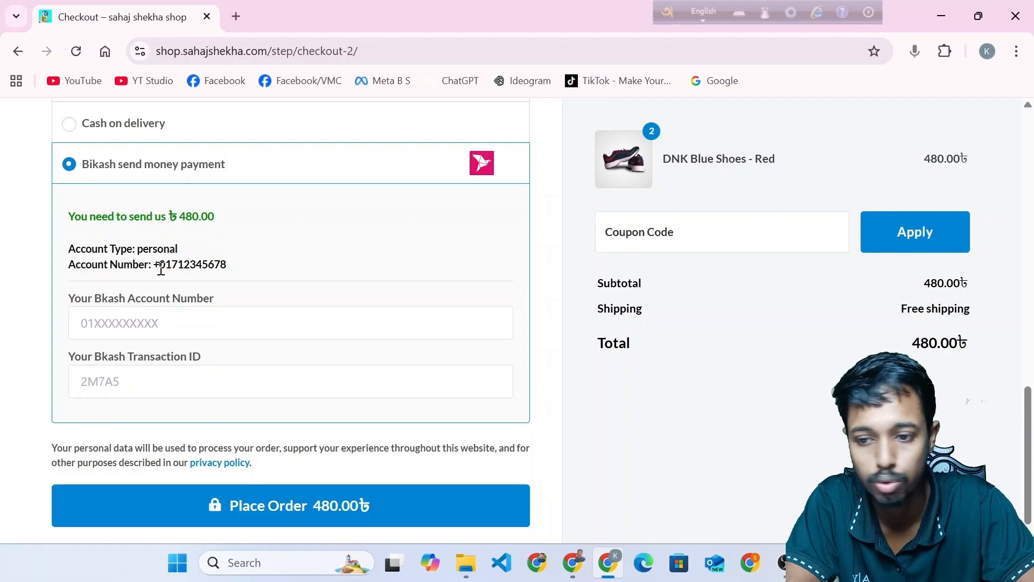
pyautogui.click(176, 322)
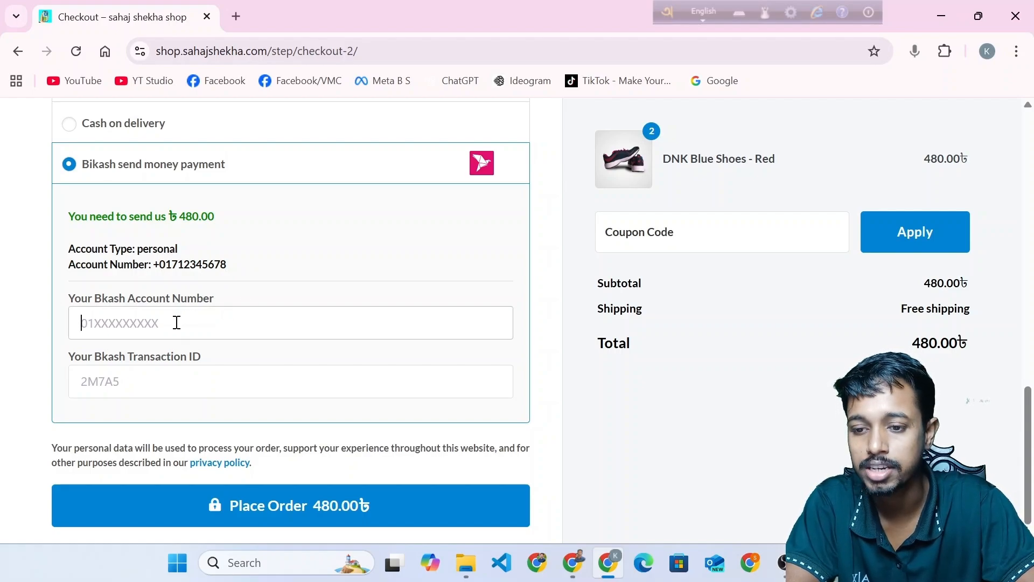
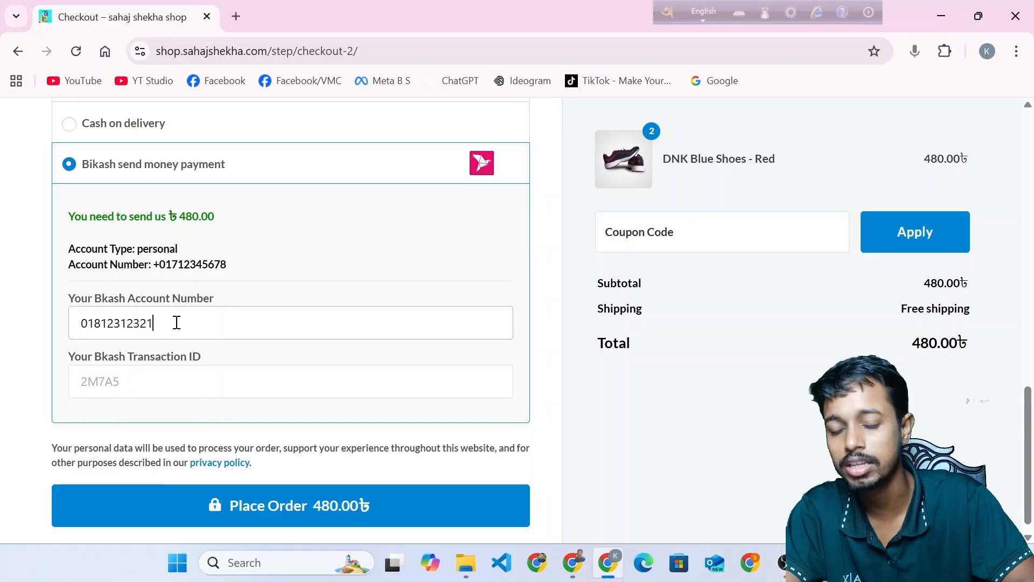
# Type a transaction ID into the Your Bkash Transaction ID field.
pyautogui.scroll(-1, 177, 322)
pyautogui.click(161, 368)
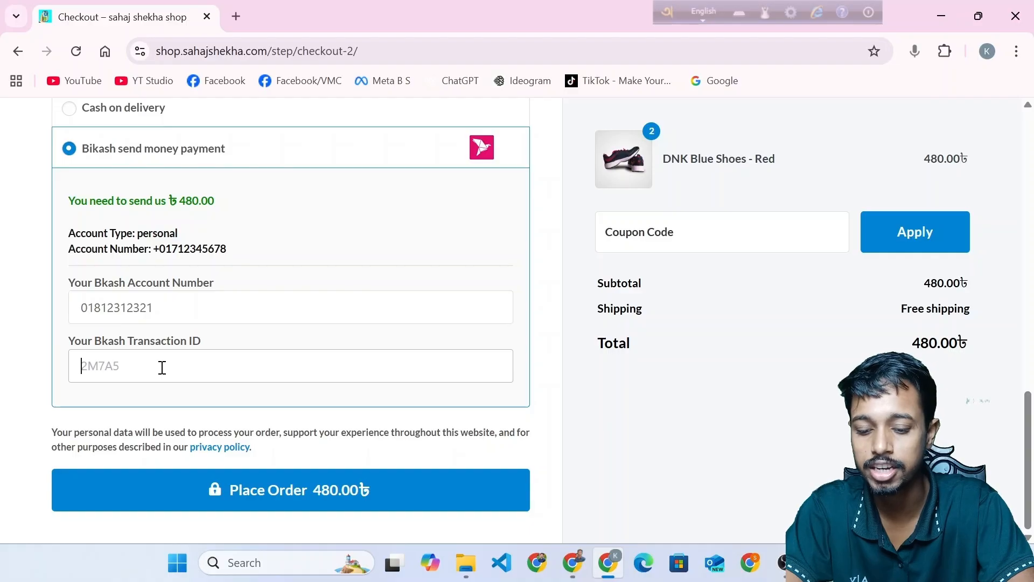
pyautogui.write('dflkh34giu')
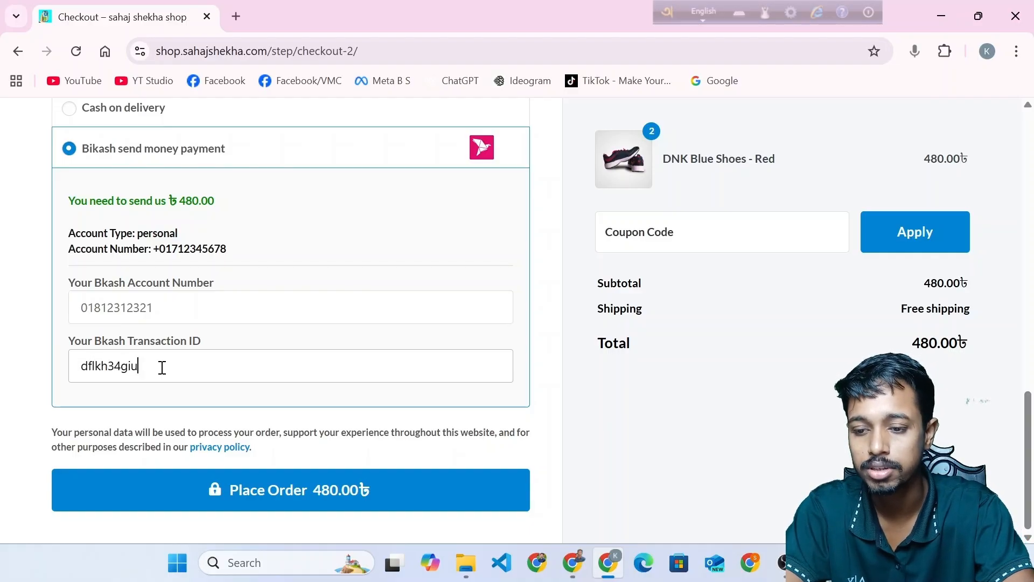
pyautogui.write('49847')
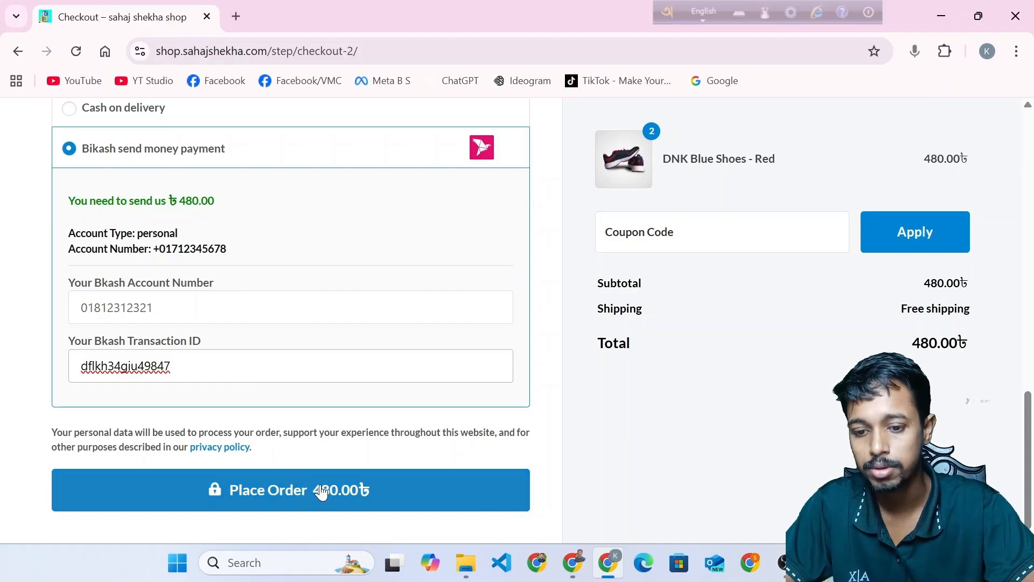
# Place the 480.00৳ order and review its thank-you page showing Bikash send money payment.
pyautogui.click(350, 493)
pyautogui.scroll(-3, 496, 388)
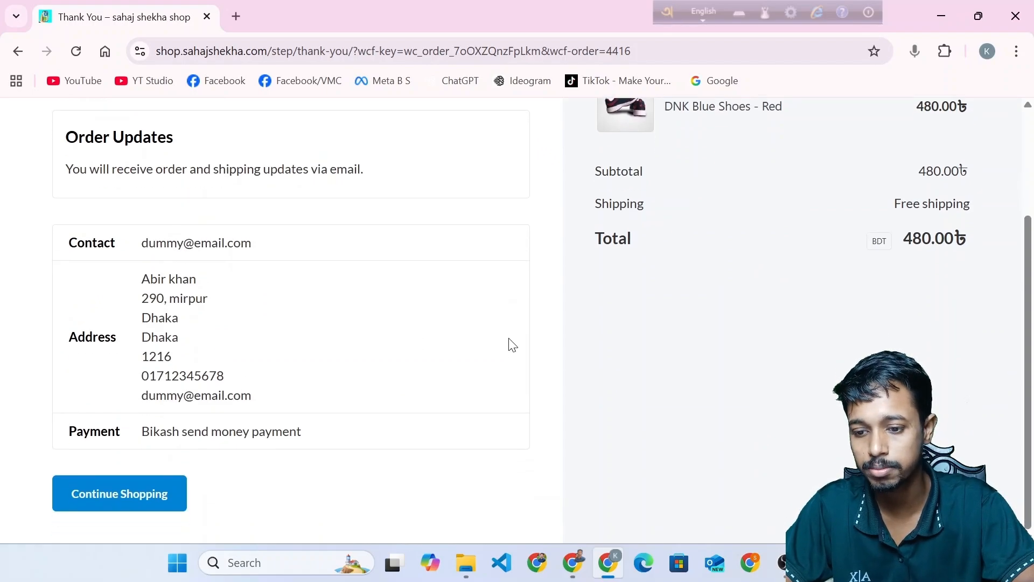
pyautogui.scroll(3, 510, 344)
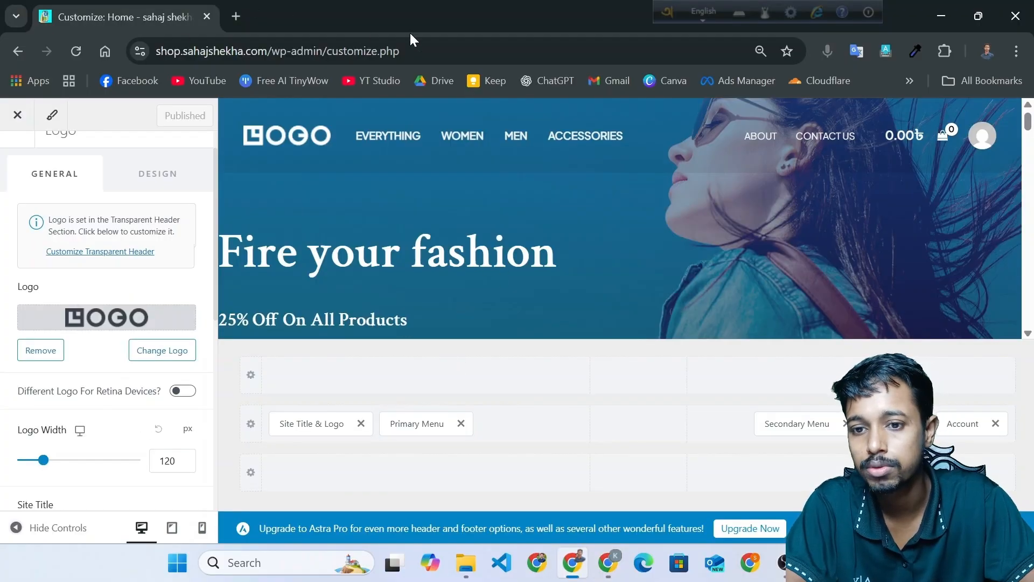
# Switch from the customizer to /wp-admin/ and bring up the WooCommerce Orders list.
pyautogui.moveTo(445, 48); pyautogui.dragTo(326, 51)
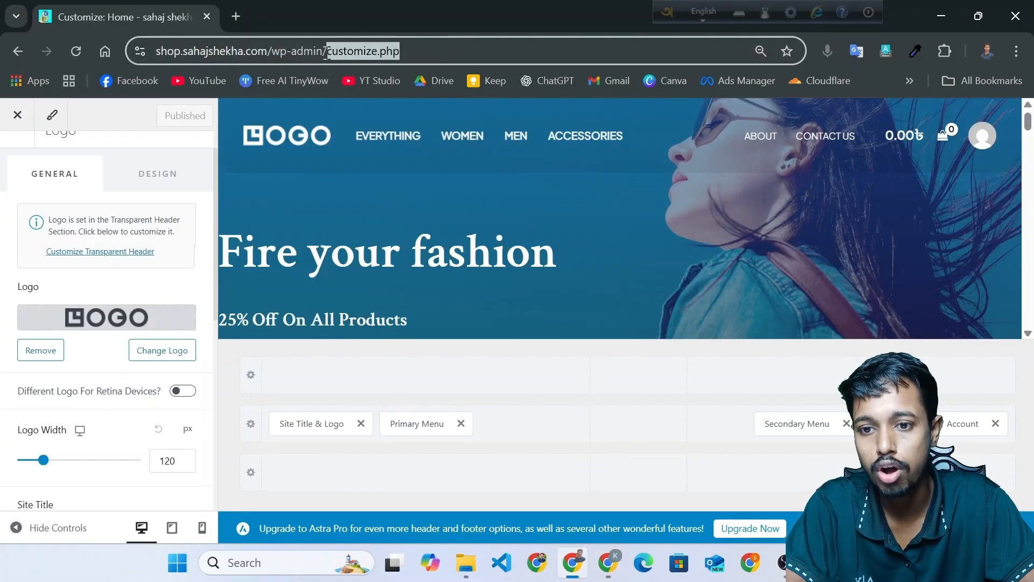
pyautogui.press('BackSpace')
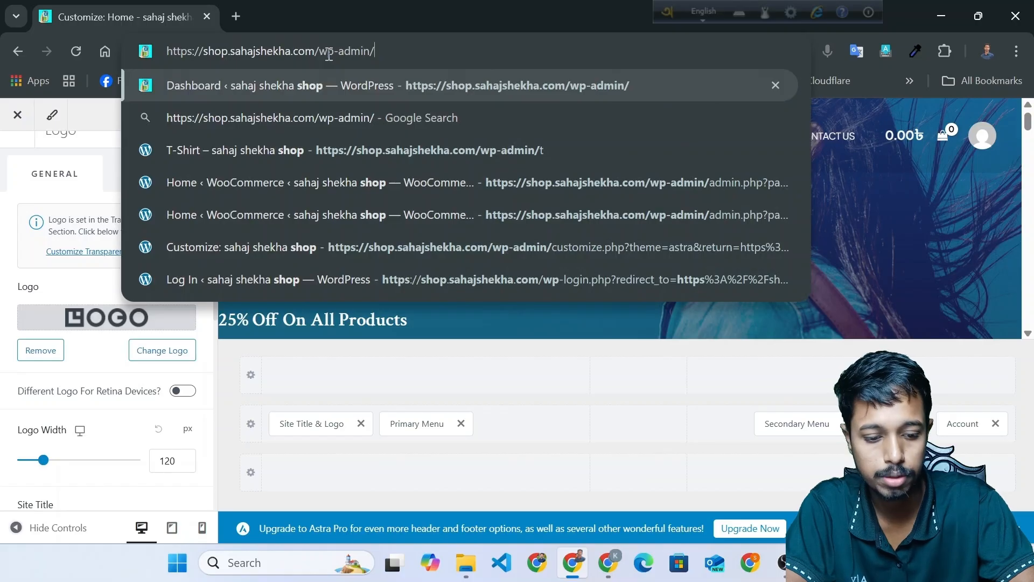
pyautogui.press('Return')
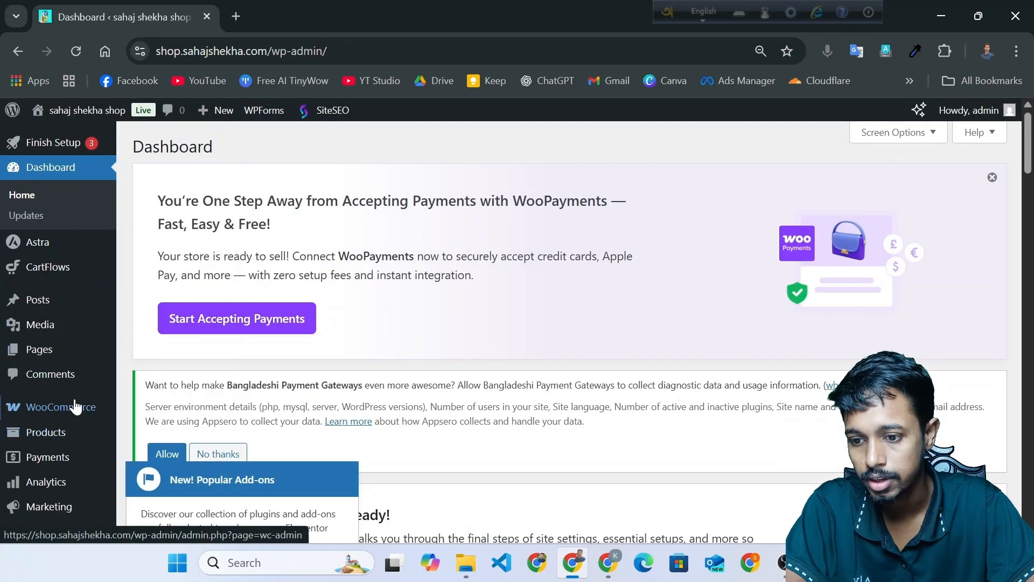
pyautogui.moveTo(73, 410)
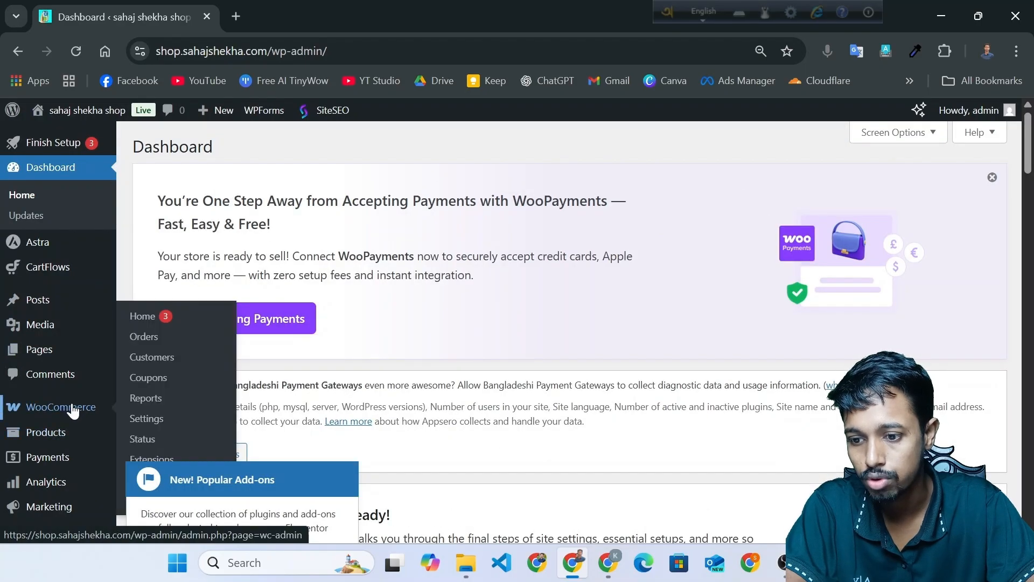
pyautogui.click(162, 339)
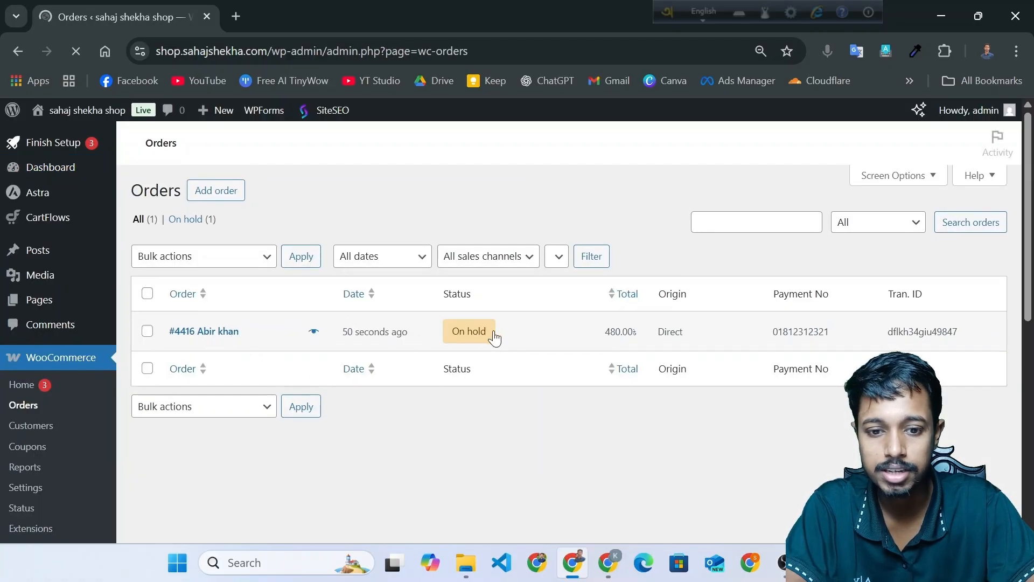
# Check the customer's bKash account number and transaction ID in order #4416's Bkash box.
pyautogui.scroll(-8, 568, 339)
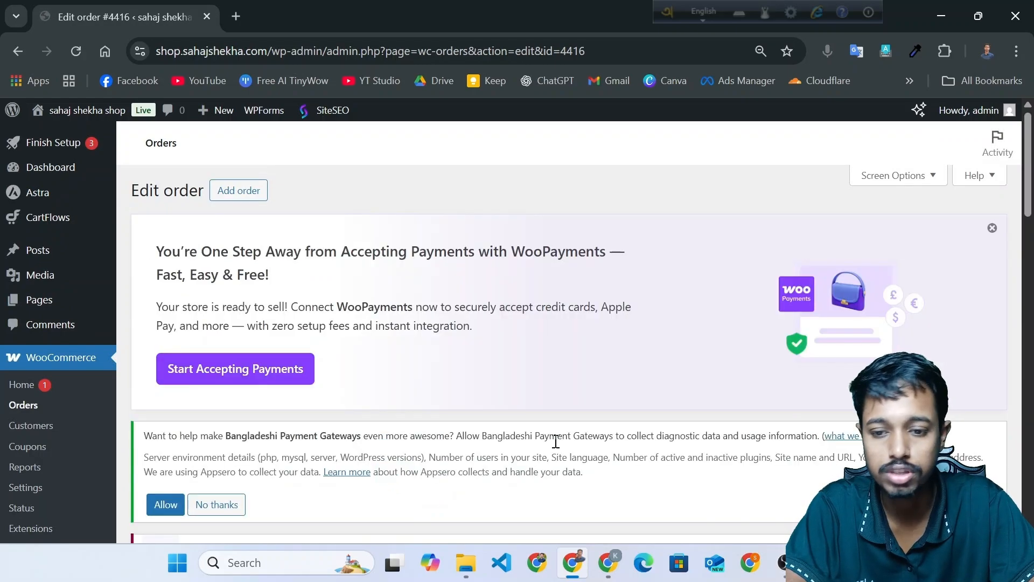
pyautogui.scroll(-10, 615, 396)
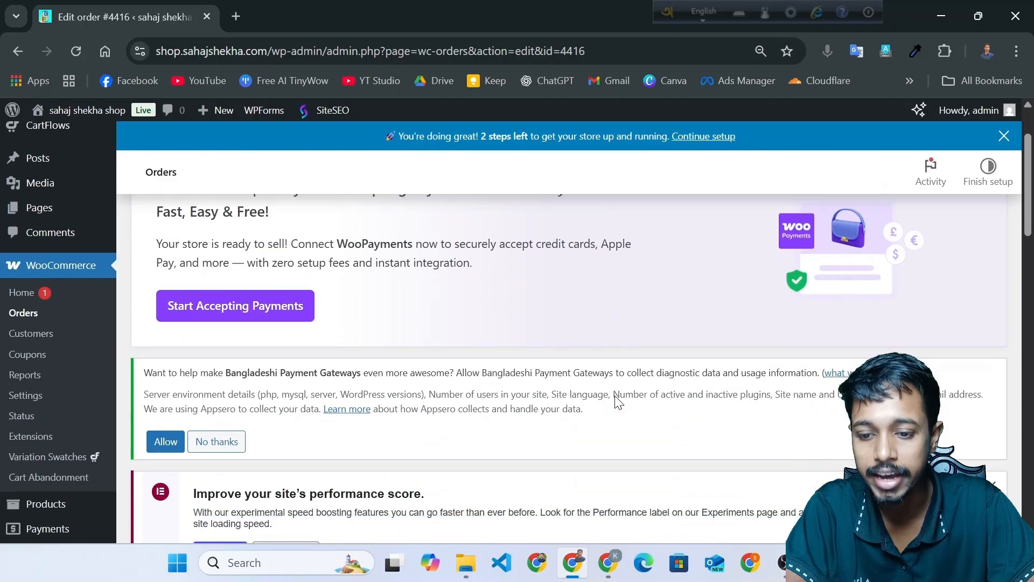
pyautogui.scroll(-1, 618, 402)
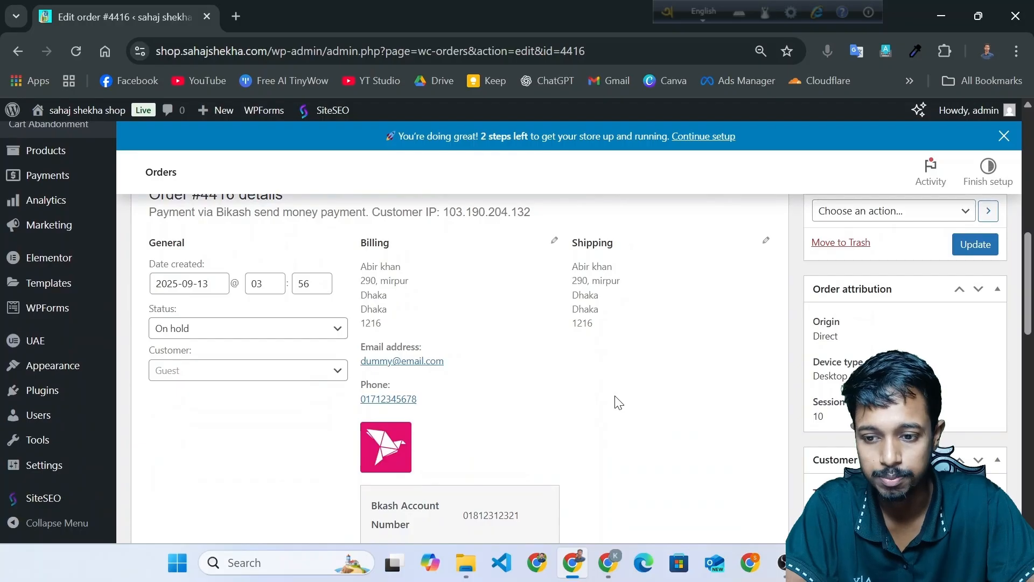
pyautogui.scroll(-6, 618, 402)
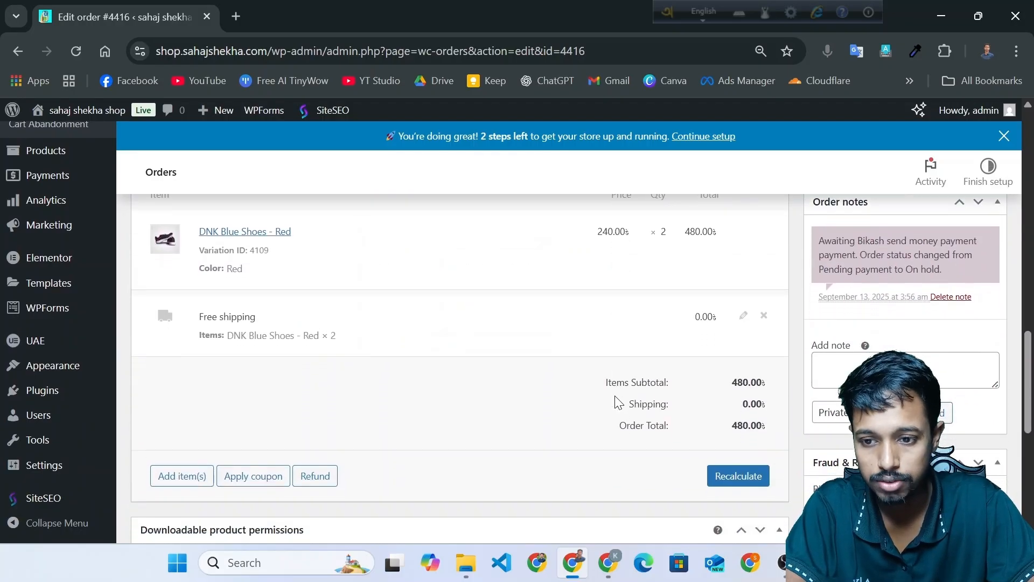
pyautogui.scroll(4, 501, 398)
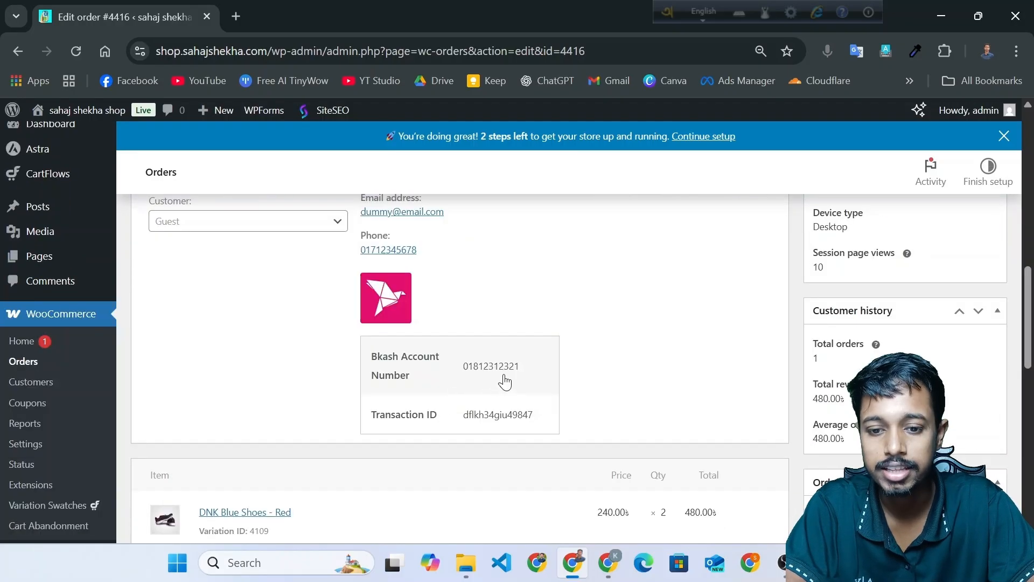
pyautogui.moveTo(521, 377); pyautogui.dragTo(467, 382)
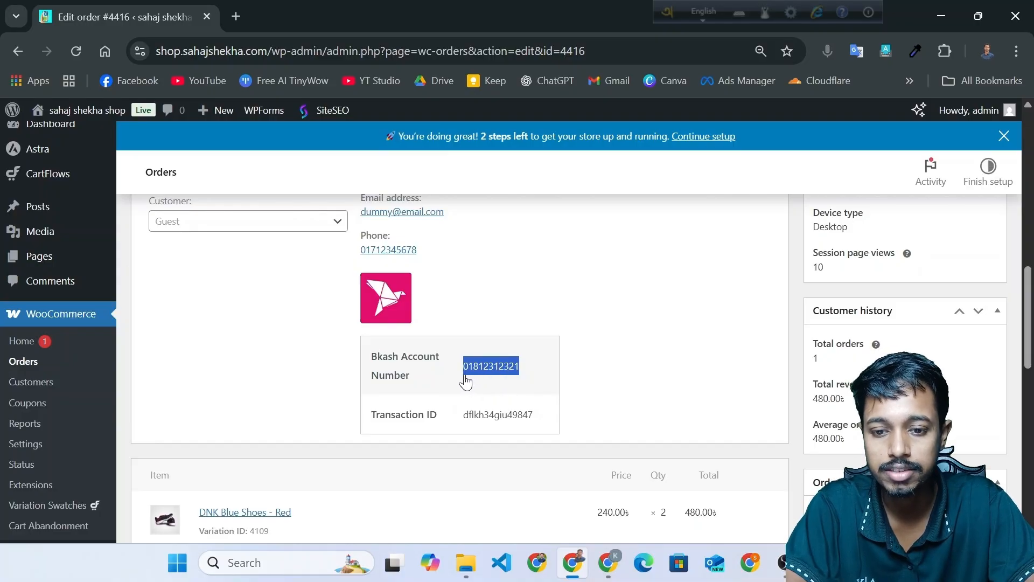
pyautogui.click(522, 377)
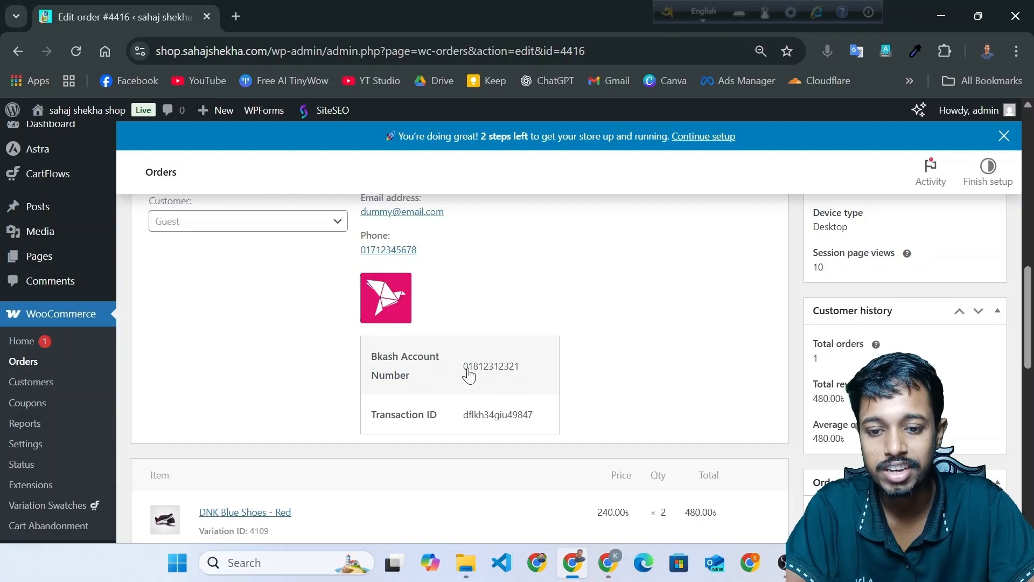
pyautogui.scroll(-1, 530, 370)
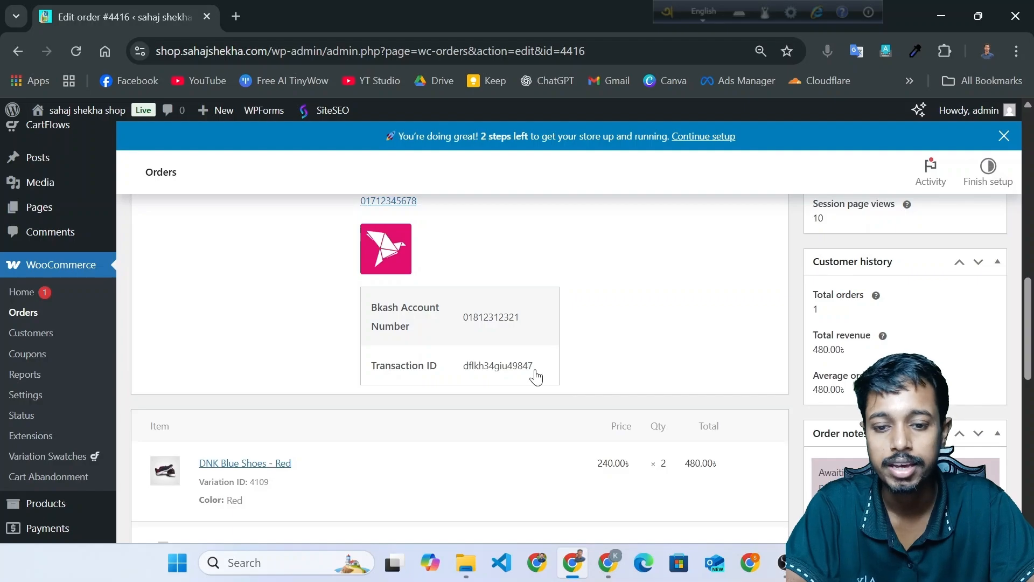
pyautogui.moveTo(535, 370); pyautogui.dragTo(464, 374)
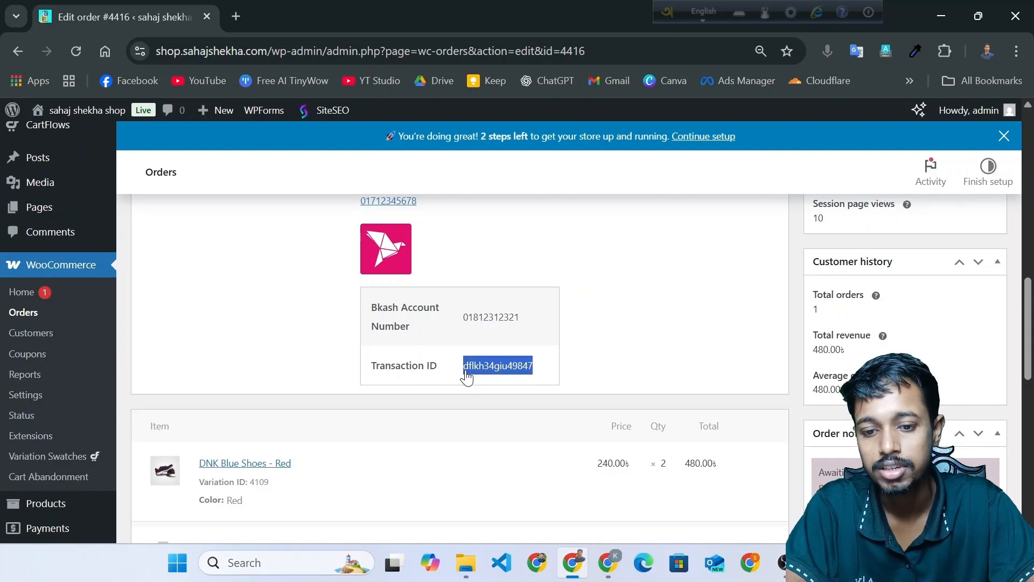
pyautogui.click(537, 372)
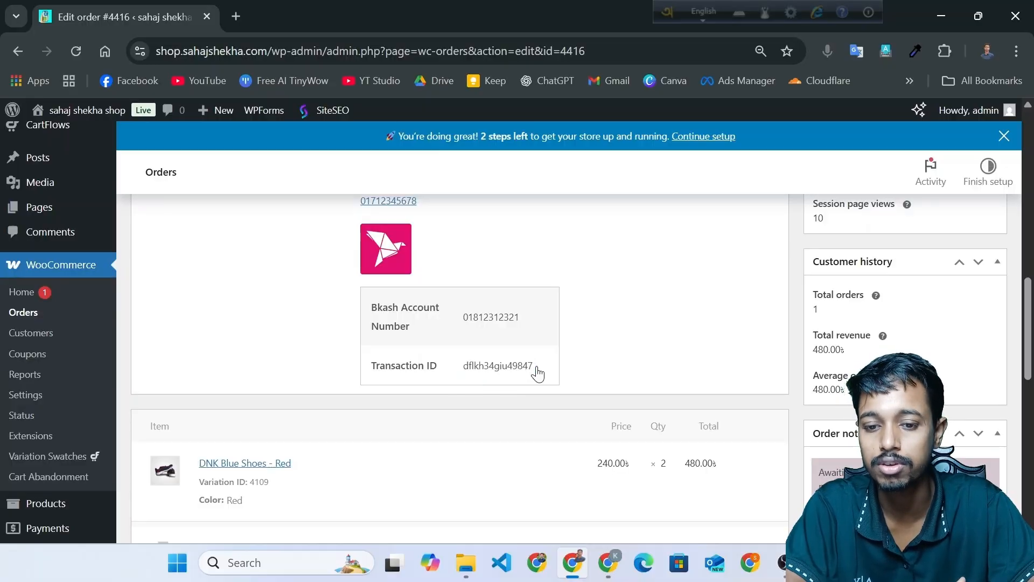
# Change order #4416's status from On hold to Processing.
pyautogui.scroll(8, 644, 355)
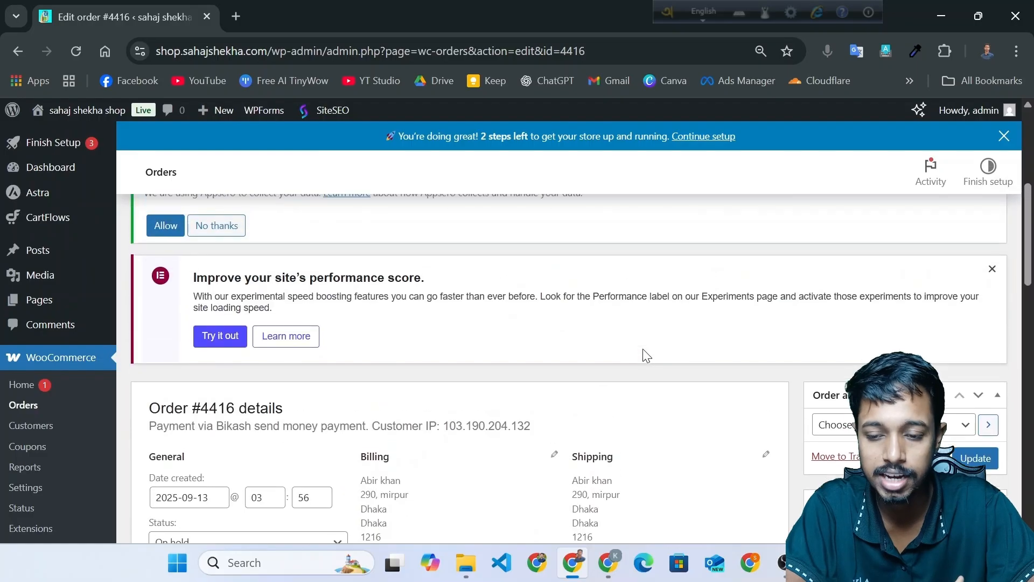
pyautogui.scroll(-1, 647, 356)
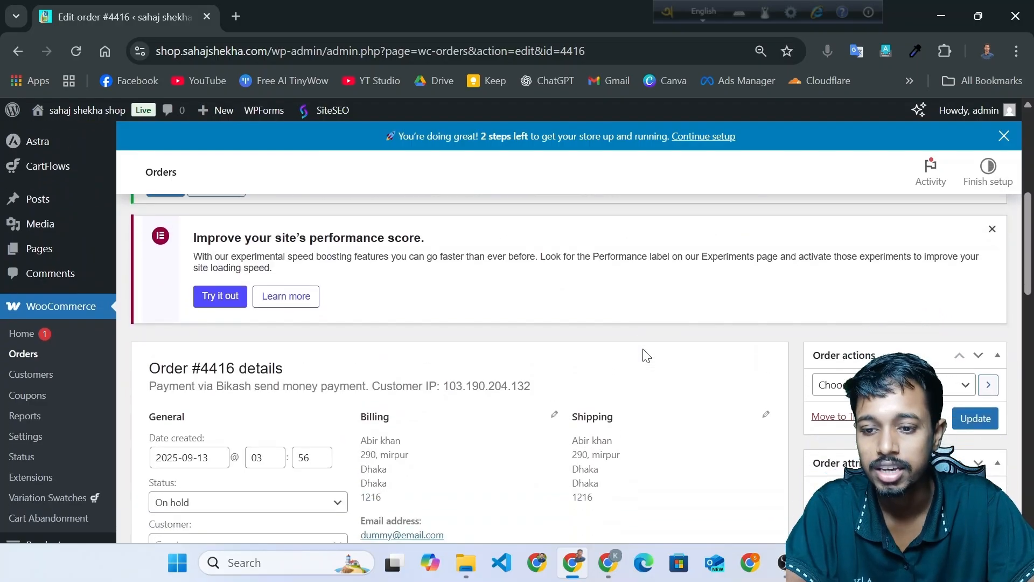
pyautogui.scroll(2, 647, 356)
pyautogui.scroll(-1, 647, 355)
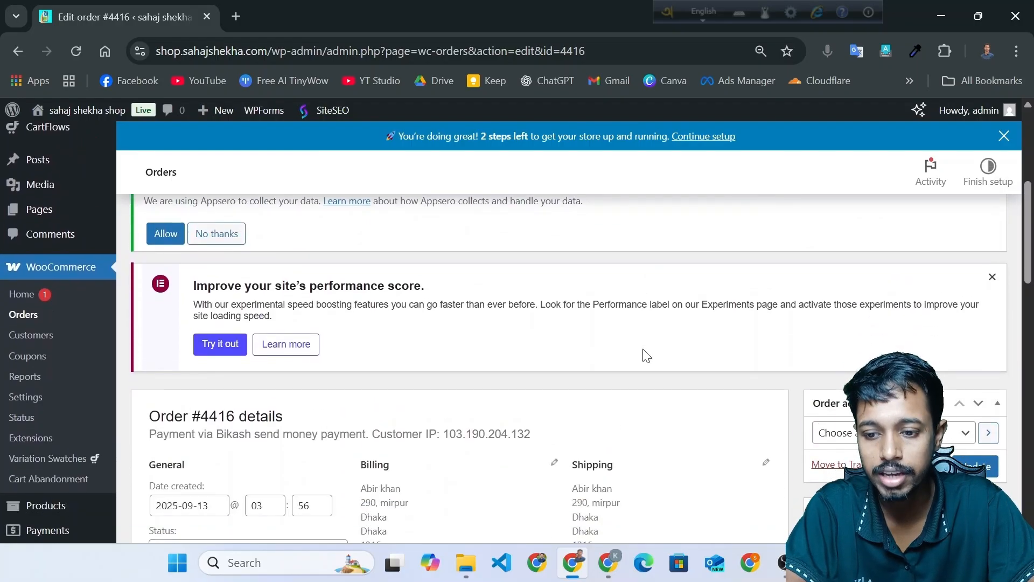
pyautogui.scroll(-2, 646, 355)
pyautogui.scroll(4, 646, 356)
pyautogui.scroll(-8, 647, 355)
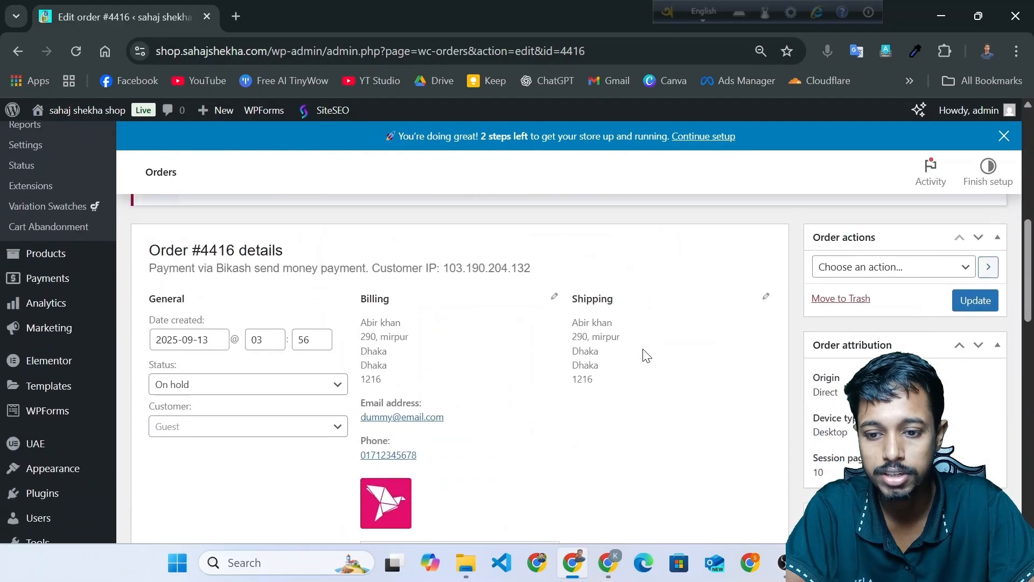
pyautogui.scroll(-1, 646, 355)
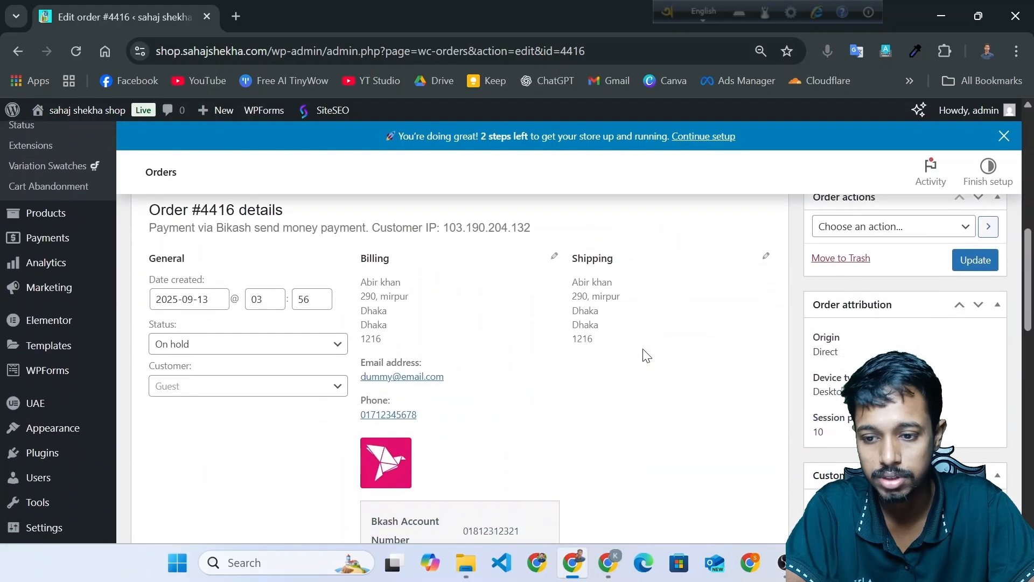
pyautogui.click(338, 345)
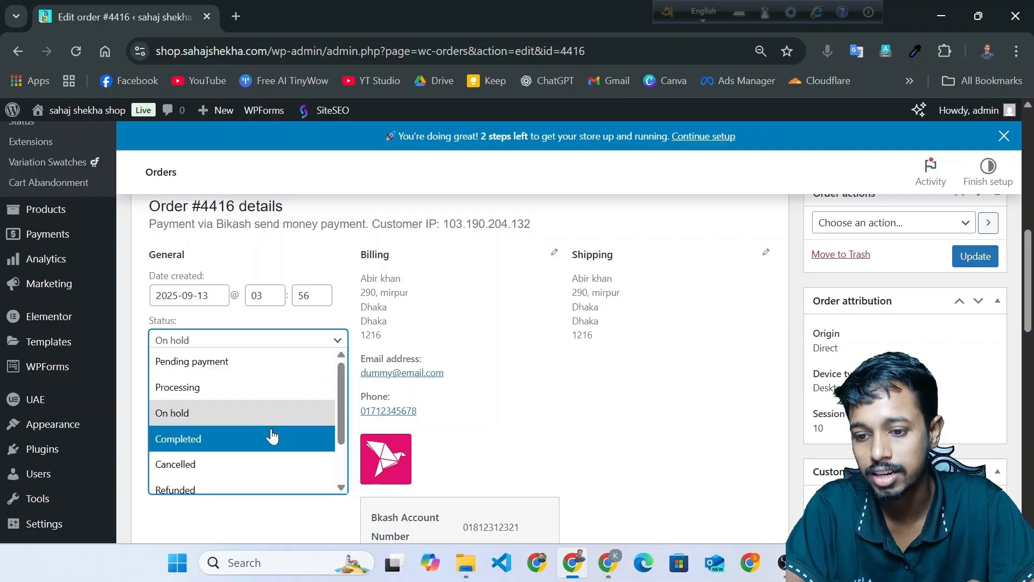
pyautogui.scroll(-1, 272, 434)
pyautogui.scroll(-2, 271, 433)
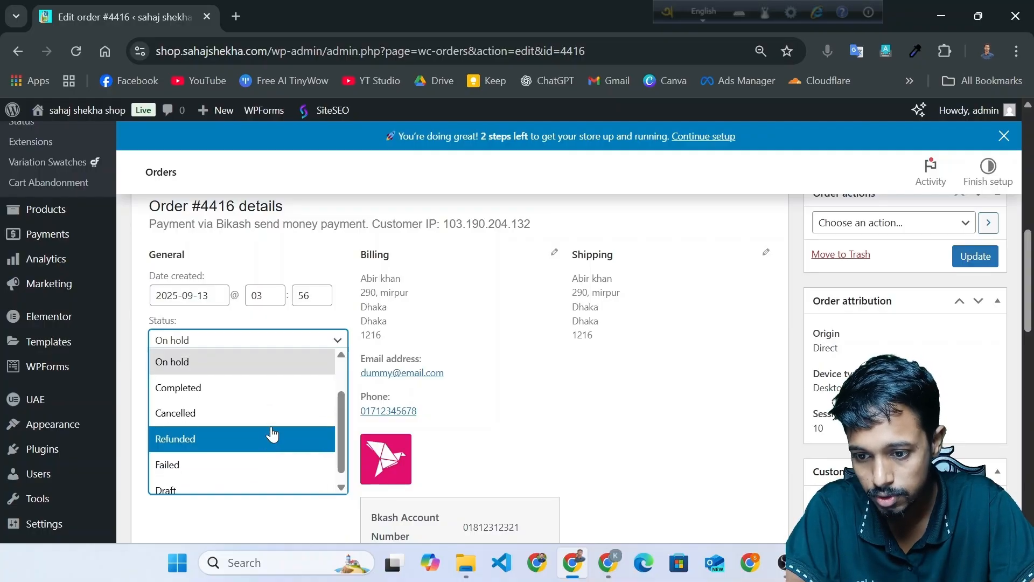
pyautogui.scroll(2, 272, 429)
pyautogui.click(291, 378)
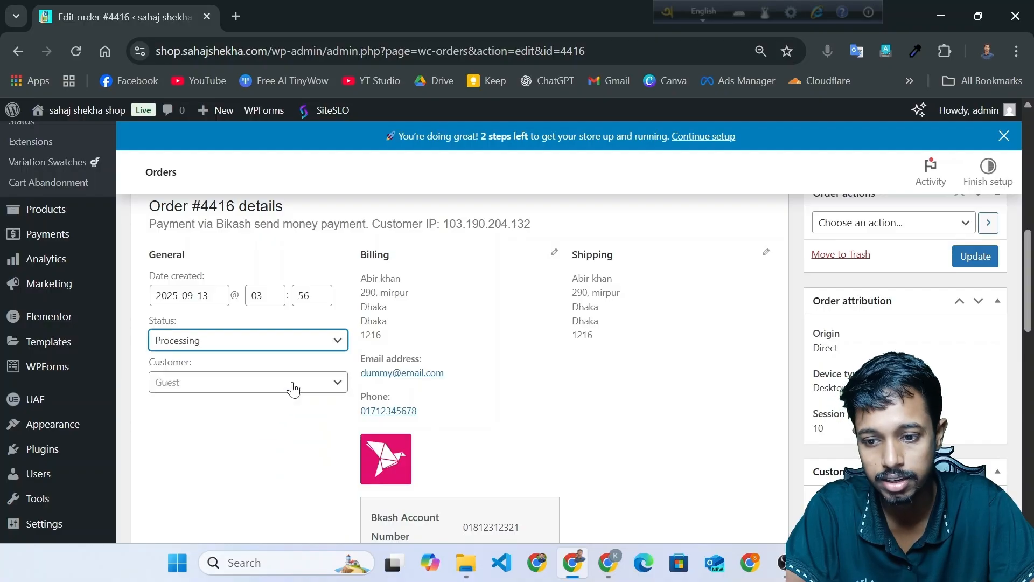
# Set the order status to Completed and update the order.
pyautogui.click(338, 343)
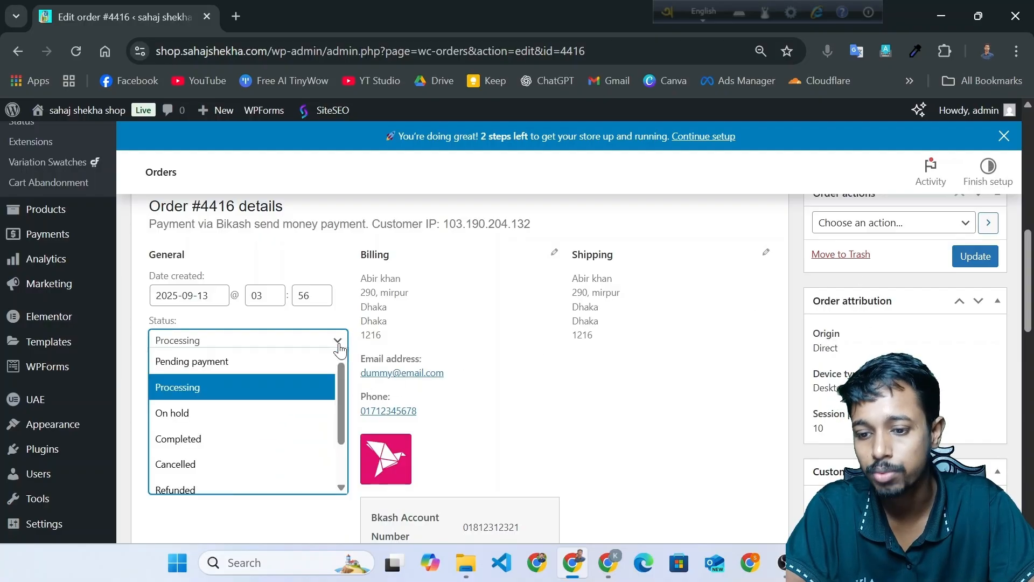
pyautogui.click(264, 439)
pyautogui.click(966, 259)
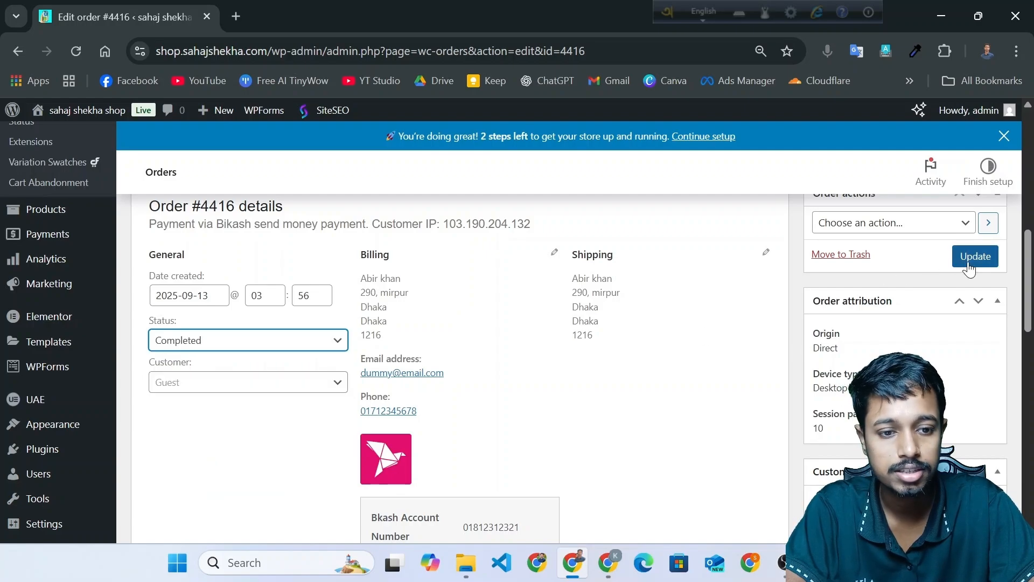